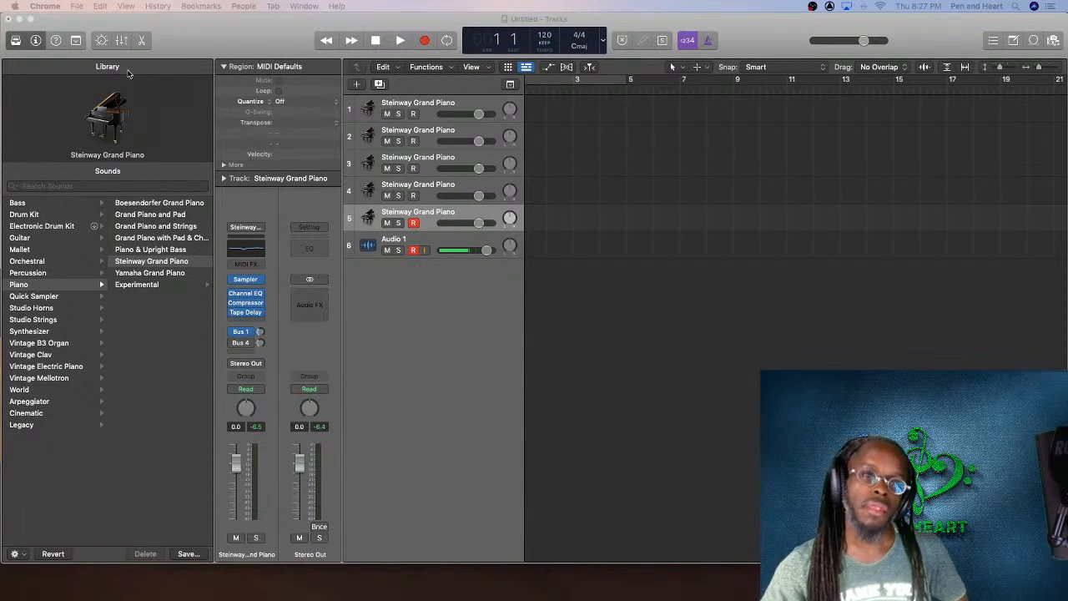
Step: Record-enable the first Steinway Grand Piano track and replace its Sampler instrument with the stereo Arcade plug-in
{"action": "left_click", "coordinate": [376, 108]}
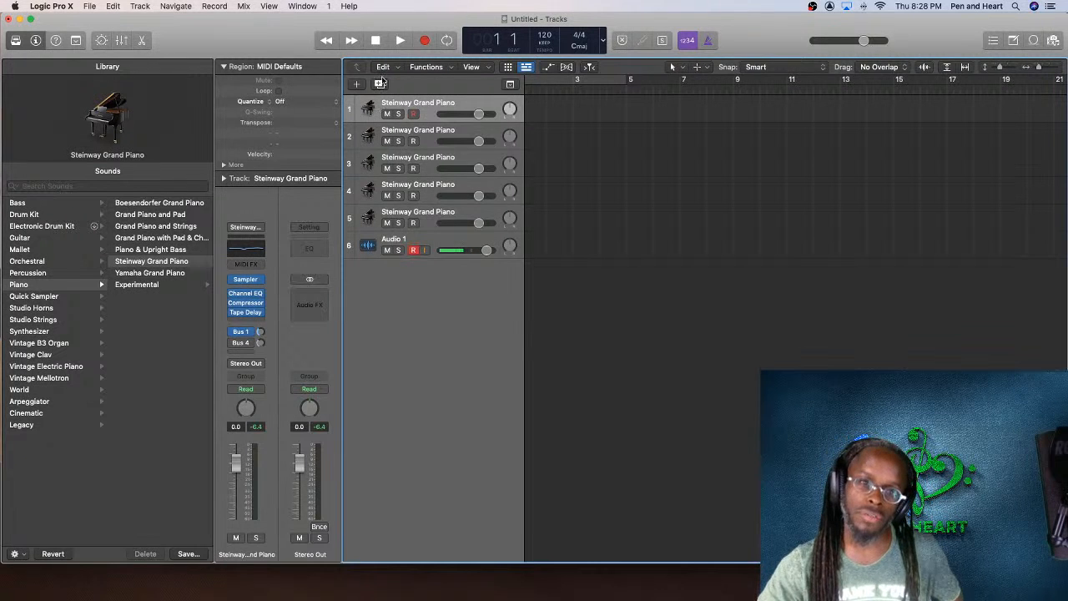
{"action": "left_click", "coordinate": [412, 113]}
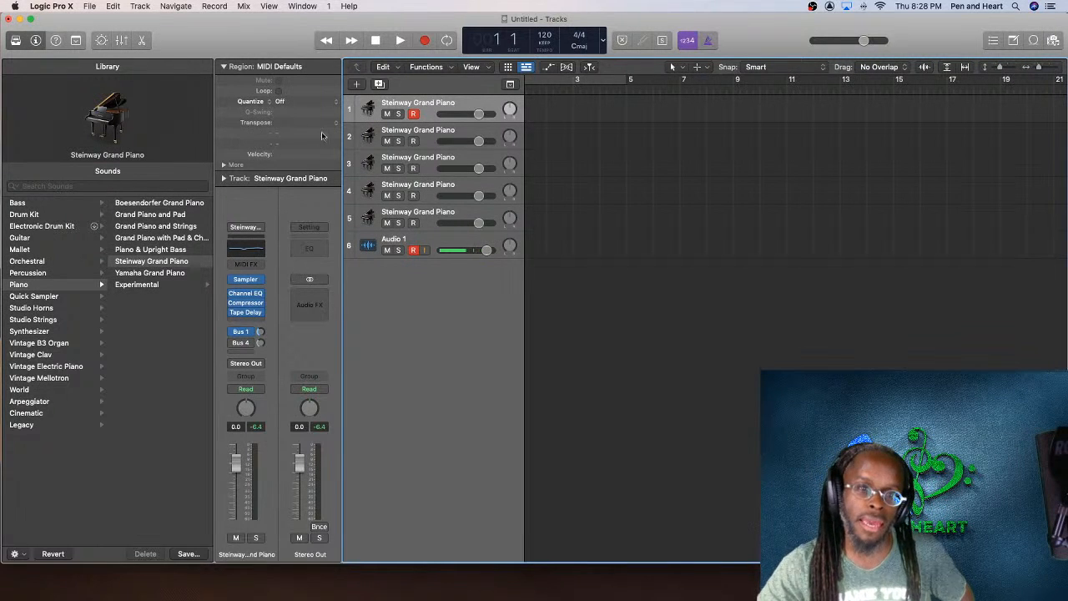
{"action": "left_click", "coordinate": [259, 281]}
{"action": "mouse_move", "coordinate": [284, 298]}
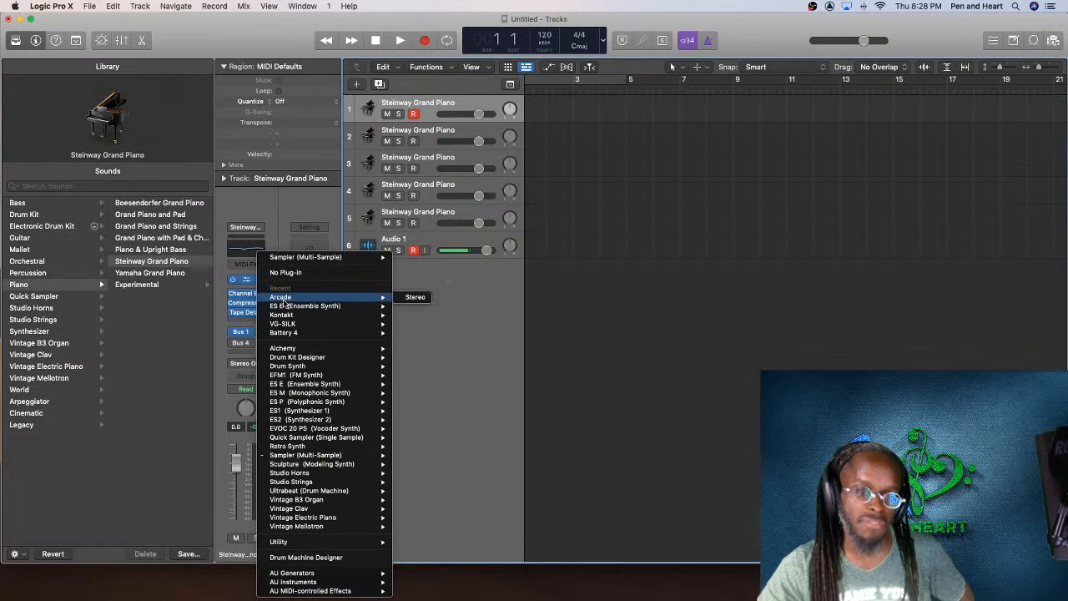
{"action": "left_click", "coordinate": [422, 303]}
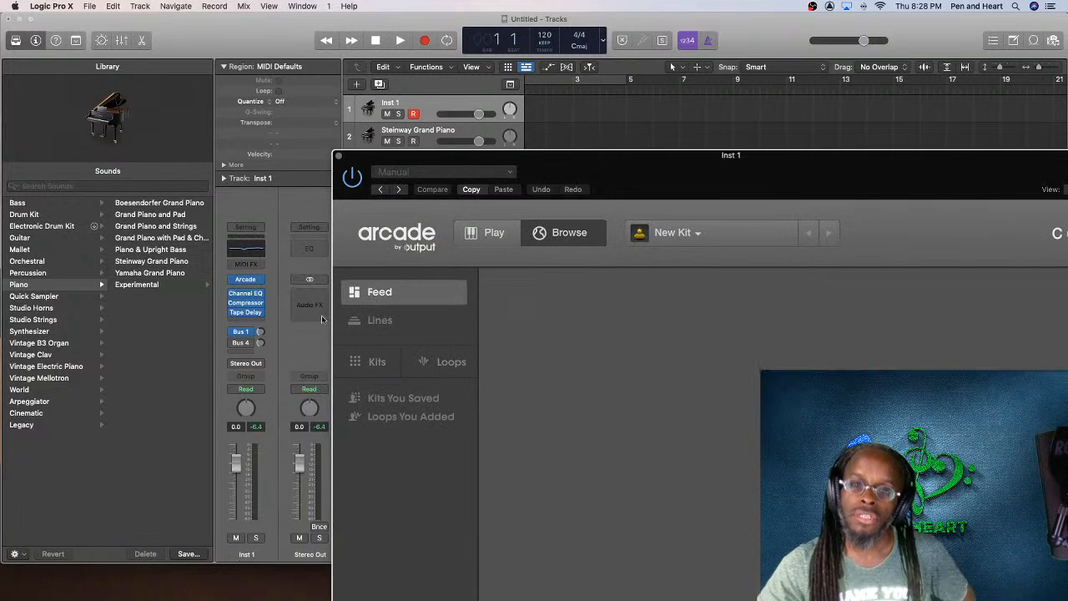
{"action": "left_click_drag", "start_coordinate": [597, 167], "coordinate": [459, 85]}
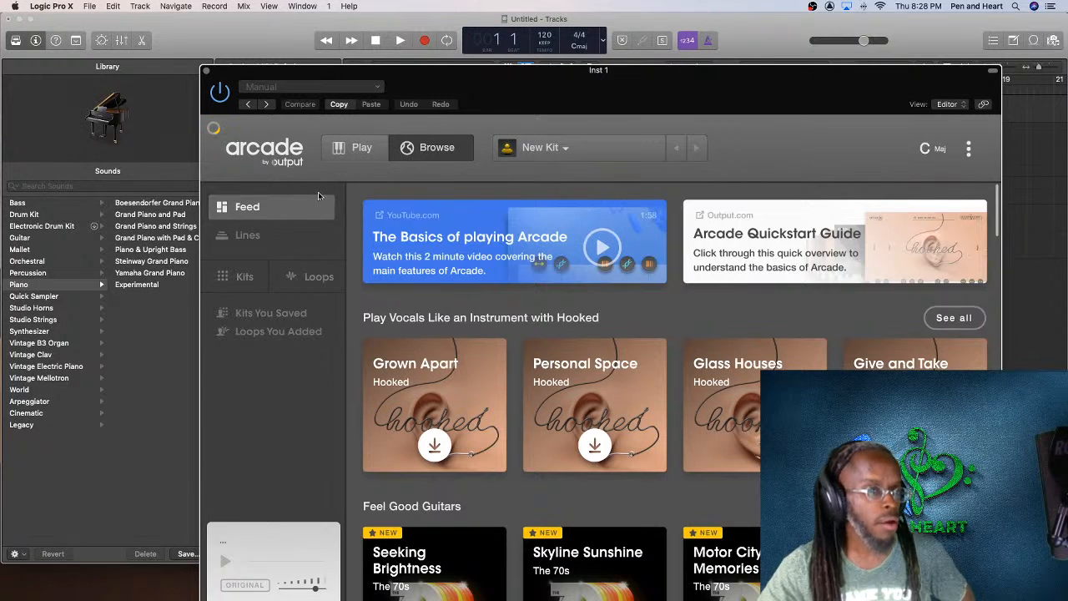
Step: Look through the recommended kits in Arcade's feed
{"action": "scroll", "coordinate": [595, 301], "scroll_direction": "down", "scroll_amount": 4}
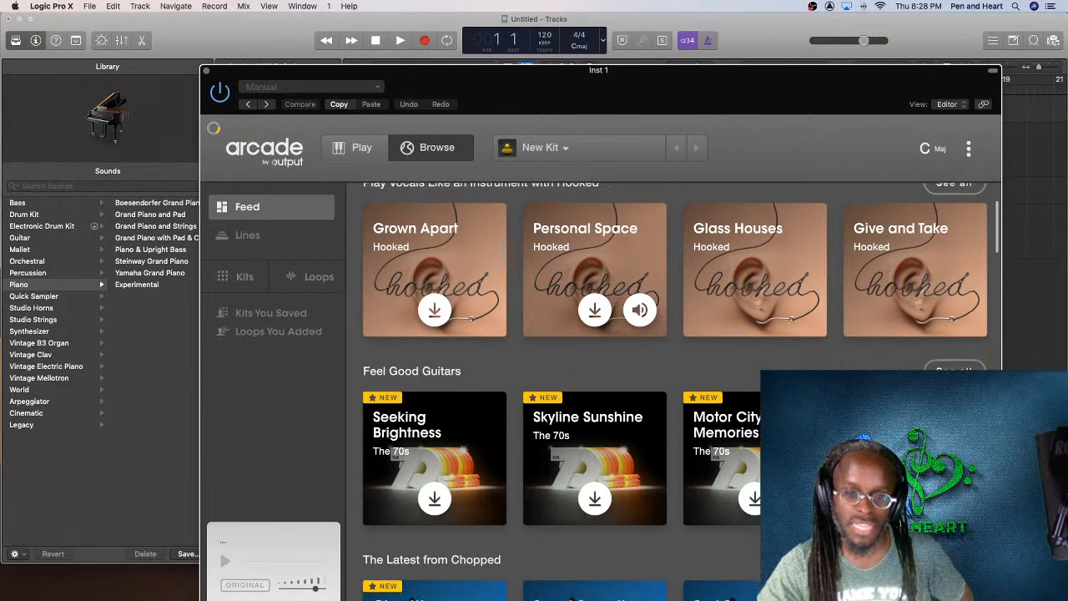
{"action": "scroll", "coordinate": [595, 301], "scroll_direction": "down", "scroll_amount": 3}
{"action": "scroll", "coordinate": [594, 301], "scroll_direction": "up", "scroll_amount": 6}
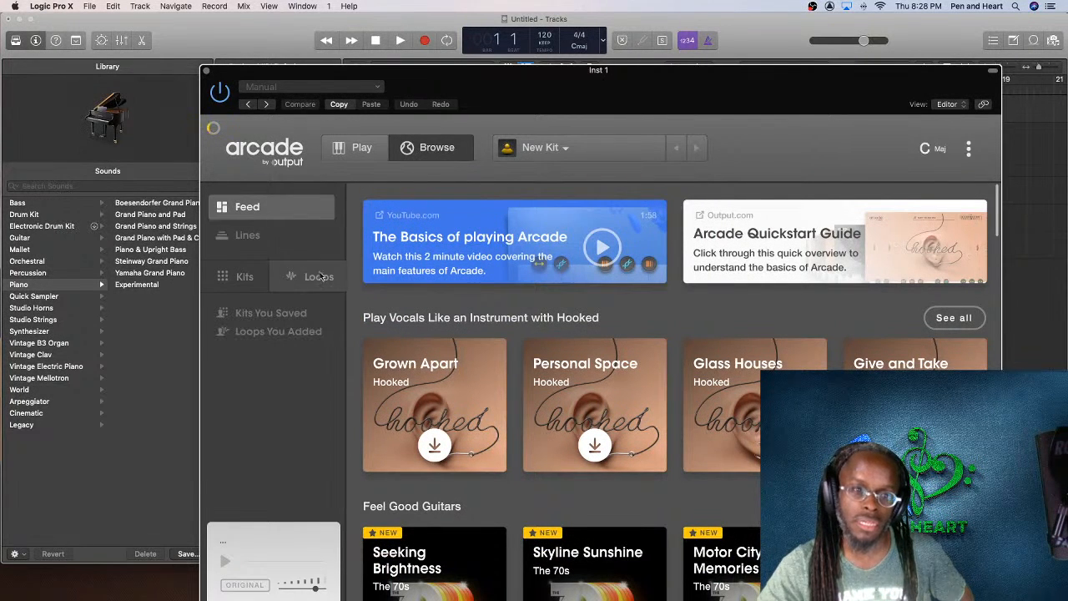
Step: Browse Arcade's list of lines and open the Pocket Band line
{"action": "left_click", "coordinate": [265, 238]}
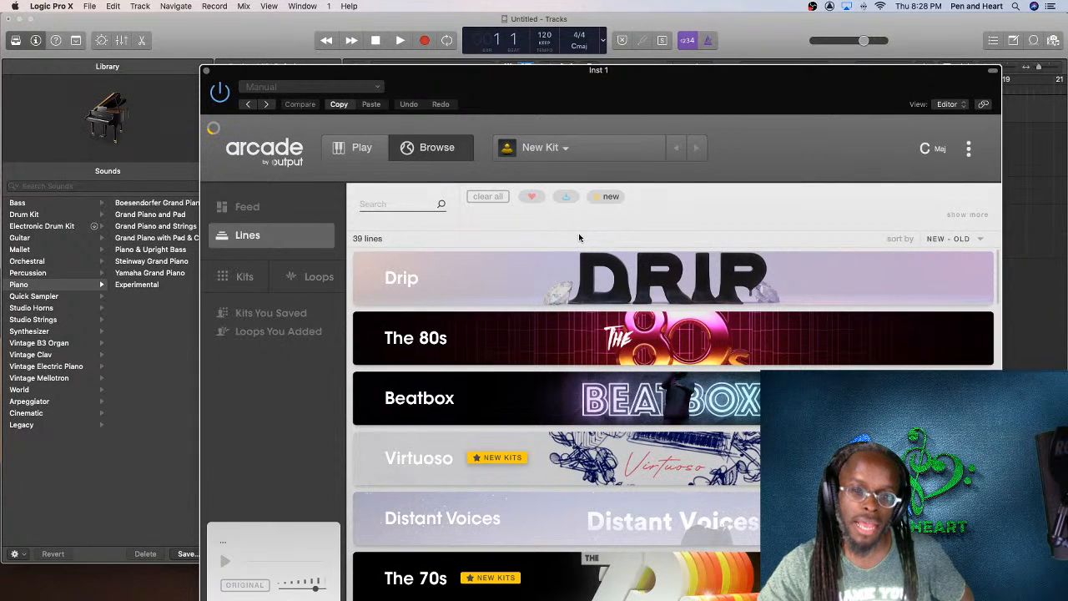
{"action": "scroll", "coordinate": [582, 284], "scroll_direction": "down", "scroll_amount": 5}
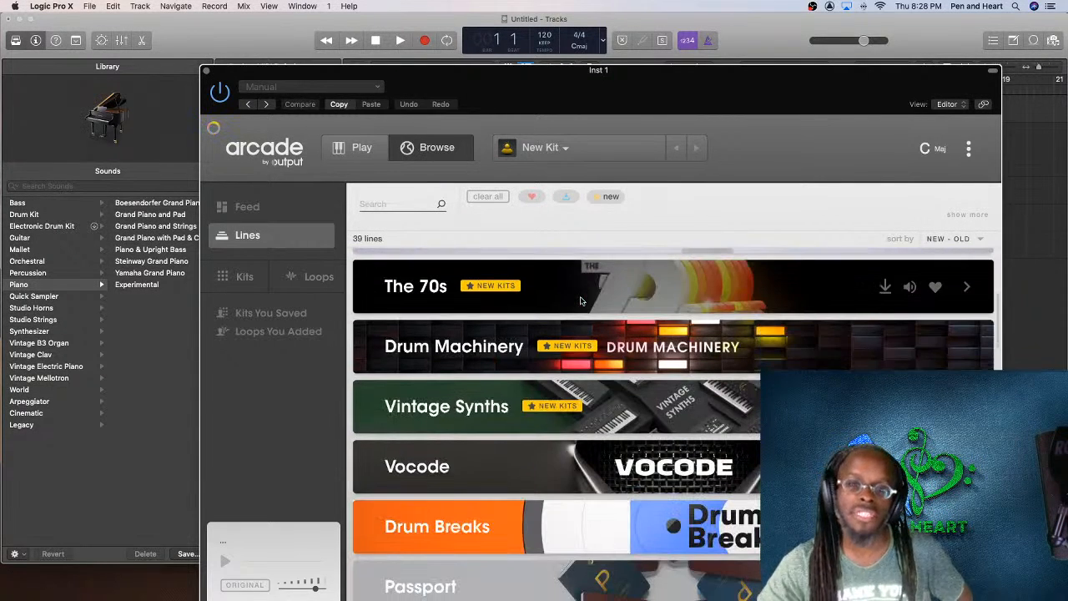
{"action": "scroll", "coordinate": [581, 300], "scroll_direction": "down", "scroll_amount": 8}
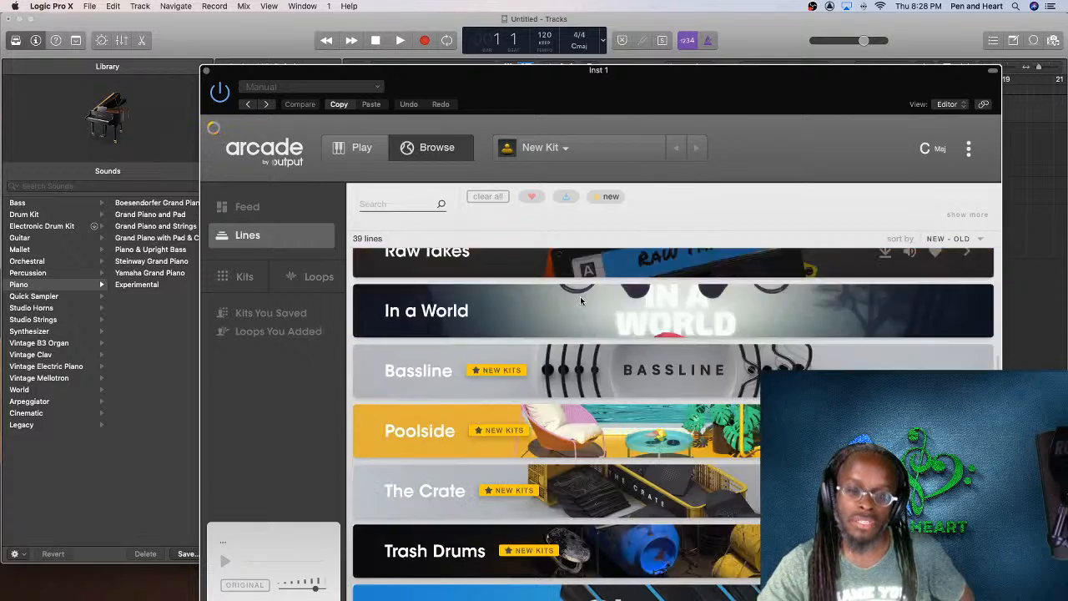
{"action": "scroll", "coordinate": [582, 300], "scroll_direction": "down", "scroll_amount": 7}
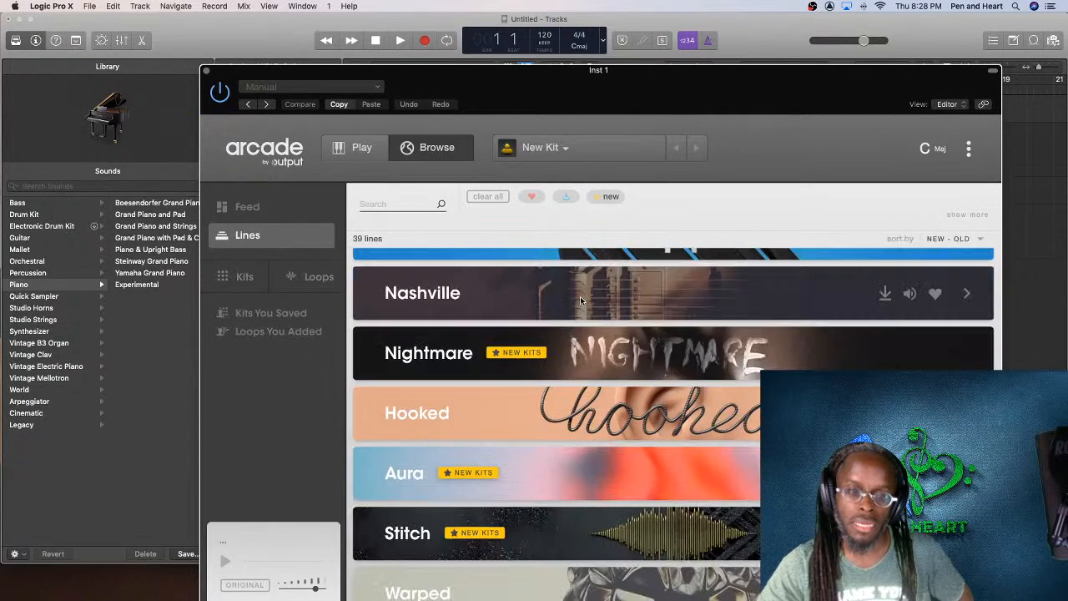
{"action": "scroll", "coordinate": [582, 301], "scroll_direction": "down", "scroll_amount": 3}
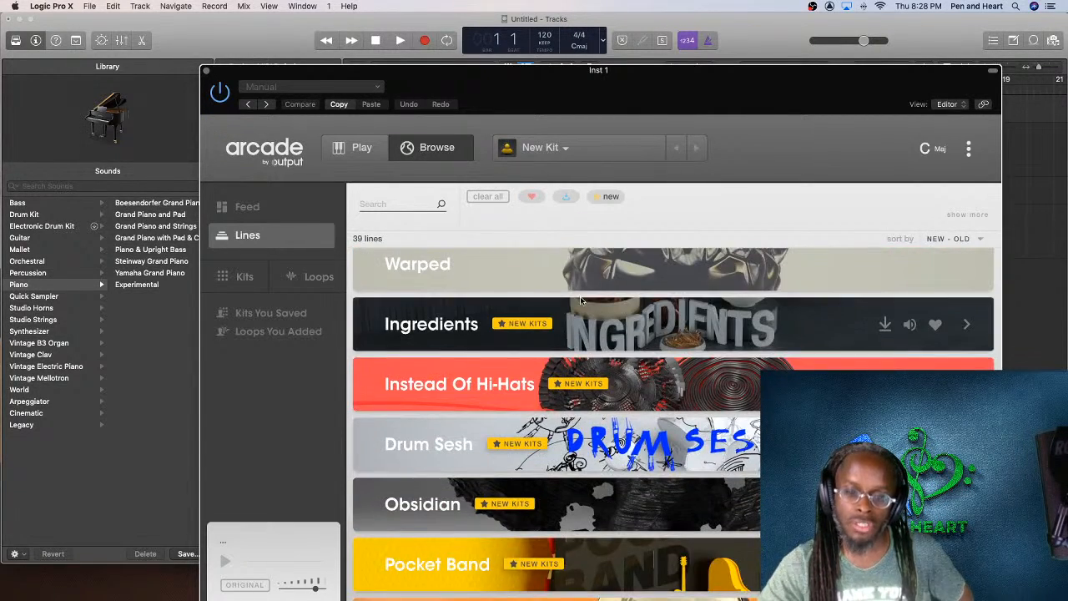
{"action": "scroll", "coordinate": [582, 301], "scroll_direction": "down", "scroll_amount": 3}
{"action": "scroll", "coordinate": [582, 300], "scroll_direction": "down", "scroll_amount": 1}
{"action": "scroll", "coordinate": [582, 300], "scroll_direction": "down", "scroll_amount": 2}
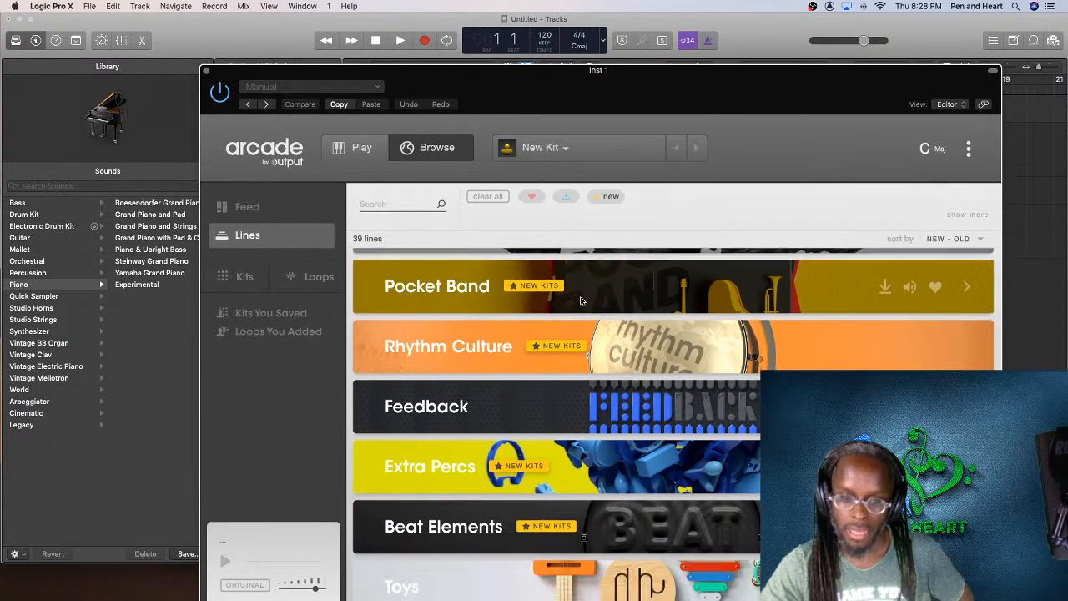
{"action": "scroll", "coordinate": [581, 301], "scroll_direction": "up", "scroll_amount": 2}
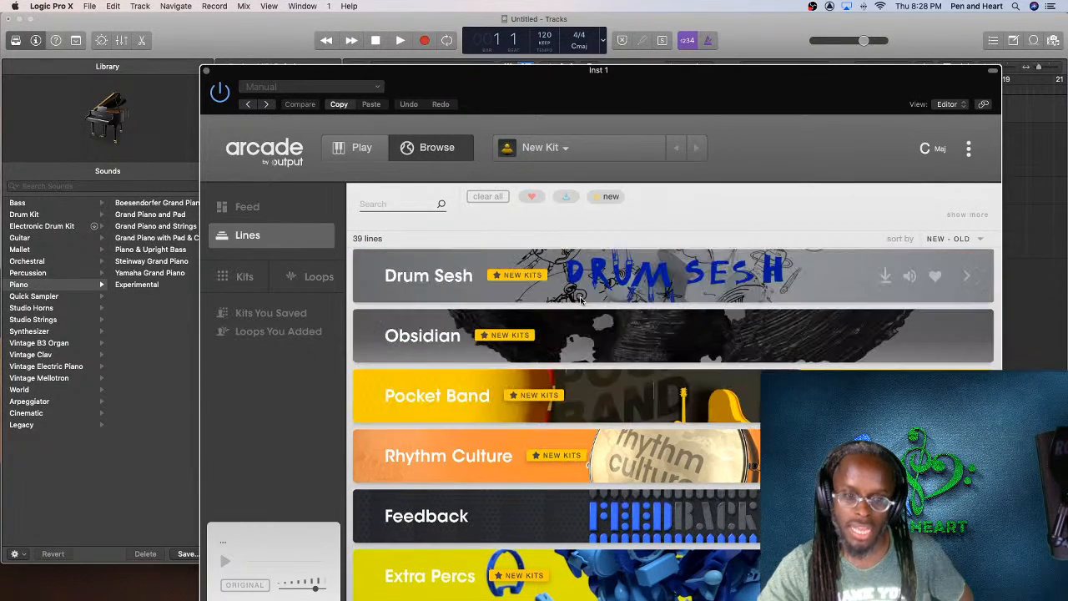
{"action": "scroll", "coordinate": [582, 301], "scroll_direction": "down", "scroll_amount": 2}
{"action": "left_click", "coordinate": [593, 294]}
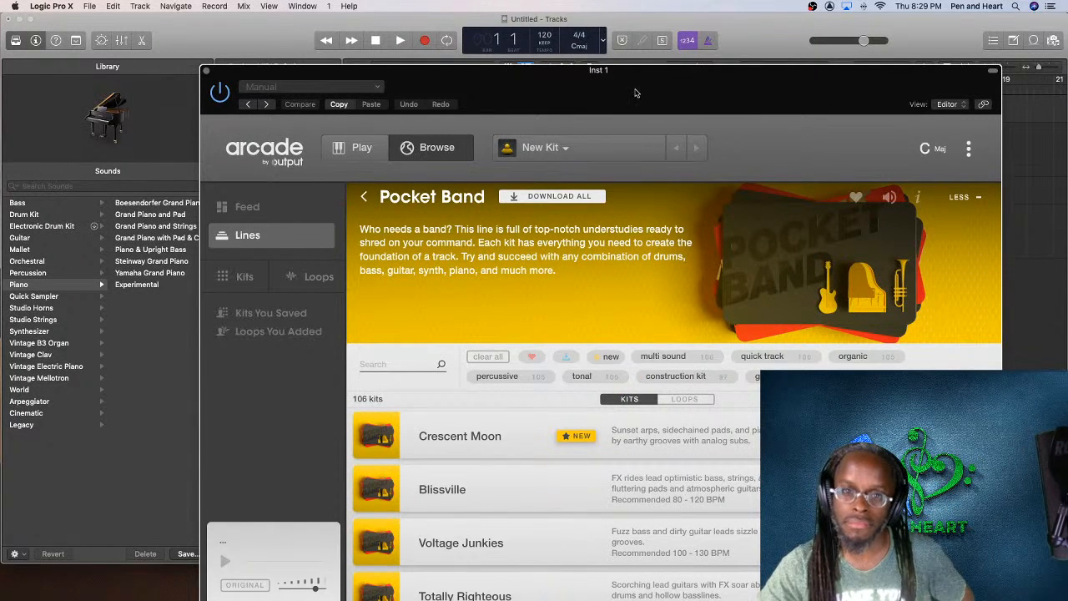
Step: Preview the Blissville, Voltage Junkies and Totally Righteous kits in the Pocket Band line
{"action": "left_click_drag", "start_coordinate": [634, 89], "coordinate": [626, 48]}
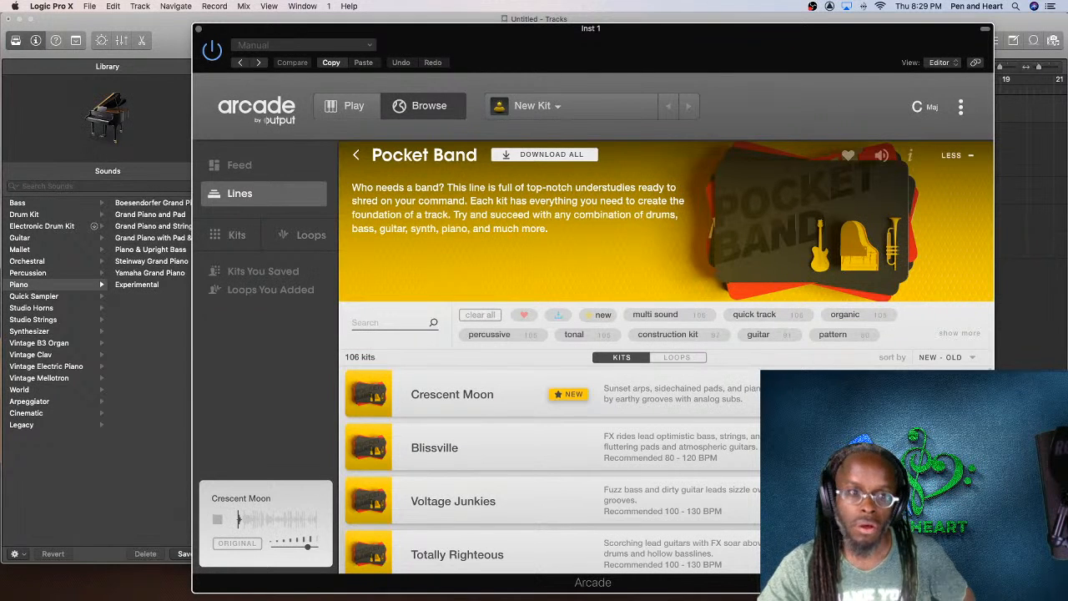
{"action": "left_click_drag", "start_coordinate": [588, 46], "coordinate": [397, 49]}
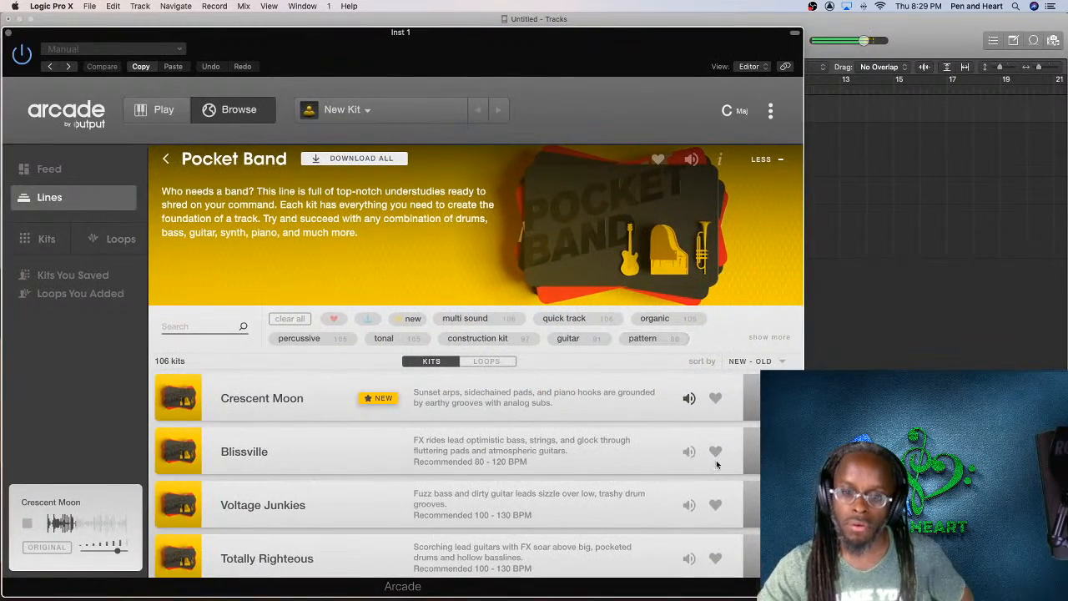
{"action": "left_click", "coordinate": [690, 452]}
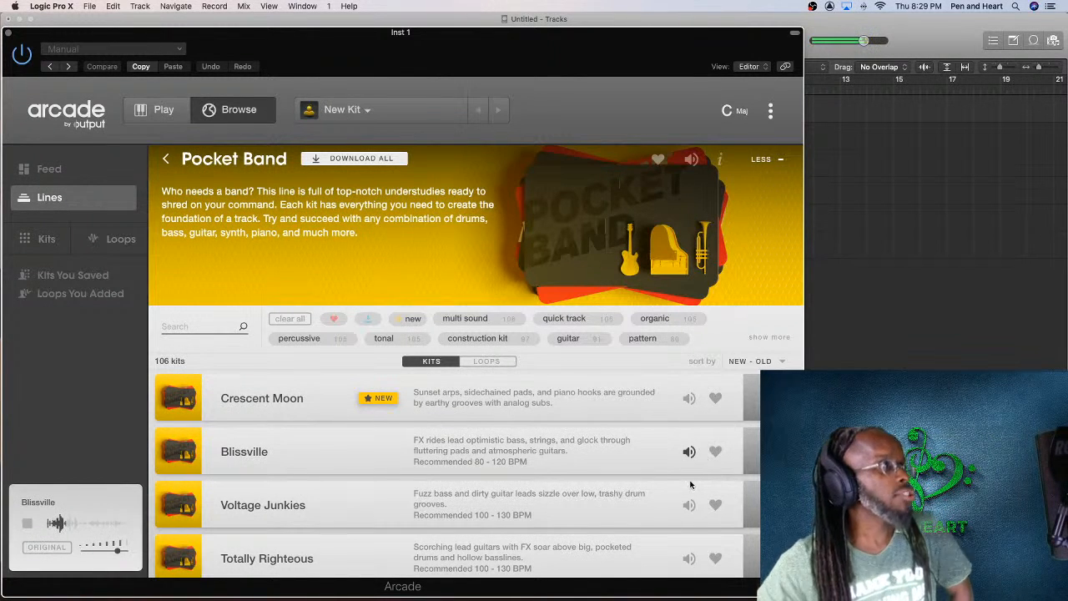
{"action": "left_click", "coordinate": [689, 506]}
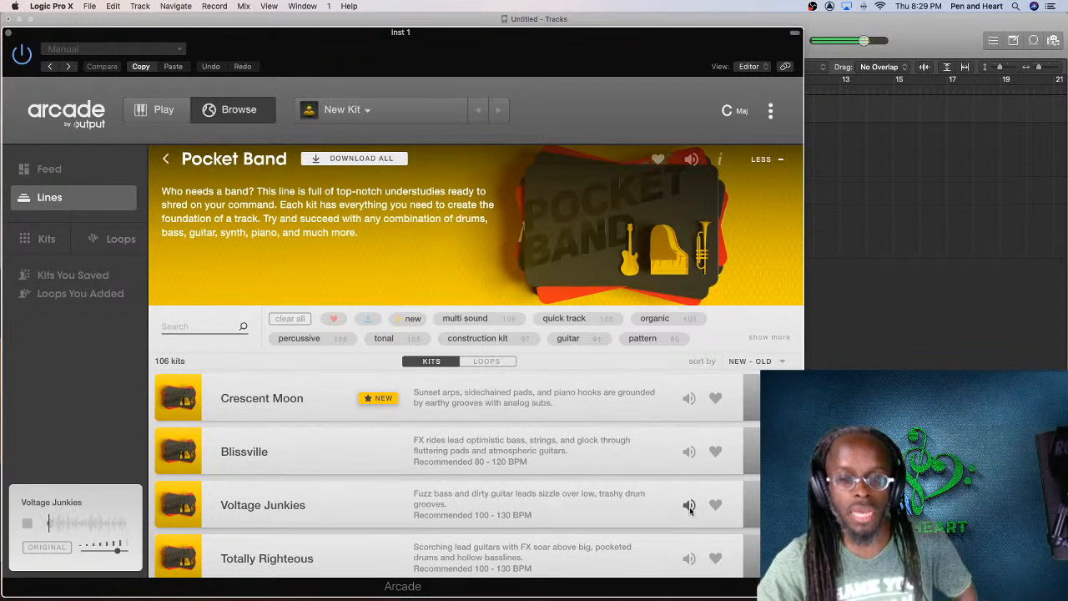
{"action": "scroll", "coordinate": [690, 507], "scroll_direction": "down", "scroll_amount": 1}
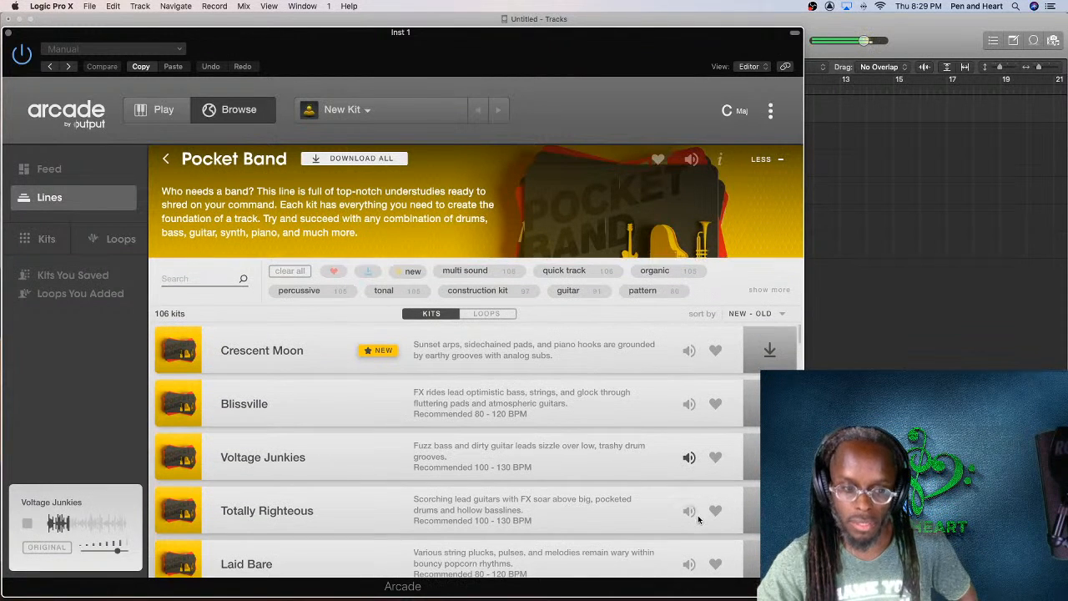
{"action": "left_click", "coordinate": [689, 512]}
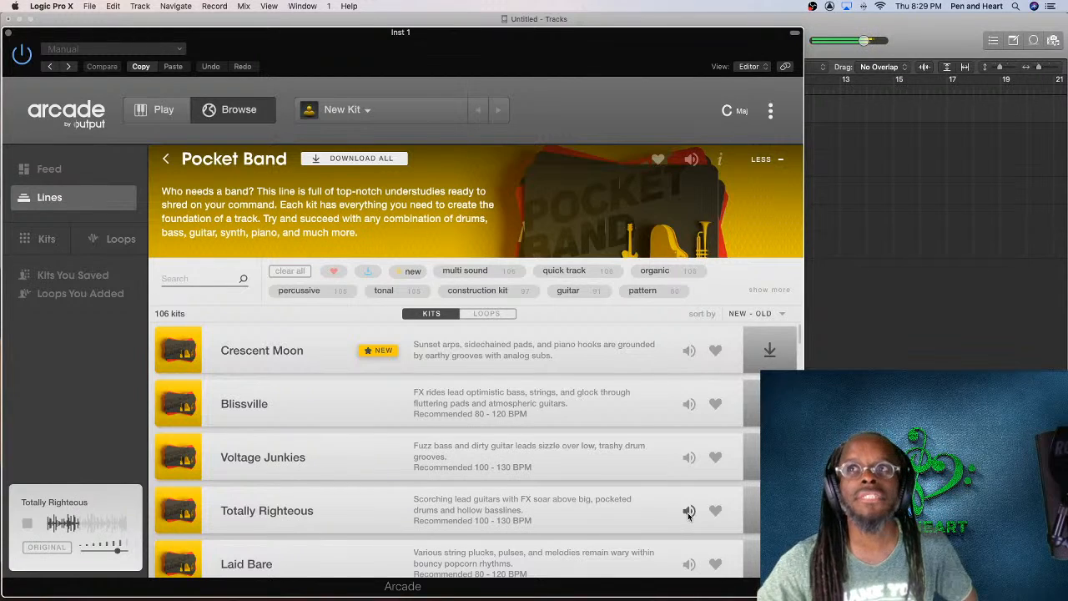
Step: Lower the volume of the Inst 1 track to -5.3 dB, keeping the Arcade window in reach
{"action": "left_click_drag", "start_coordinate": [223, 42], "coordinate": [480, 217]}
{"action": "left_click_drag", "start_coordinate": [478, 114], "coordinate": [467, 113]}
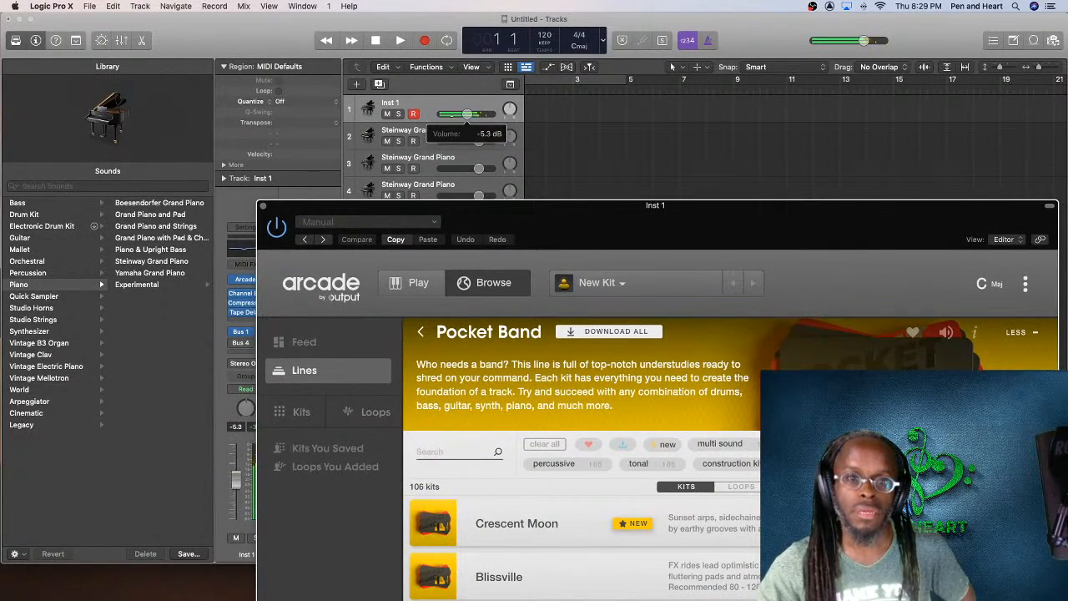
{"action": "left_click_drag", "start_coordinate": [501, 205], "coordinate": [422, 30]}
Step: Preview the Whale Song, Come Back Around and Black Fuzz Radio kits in the Pocket Band line
{"action": "scroll", "coordinate": [642, 300], "scroll_direction": "down", "scroll_amount": 3}
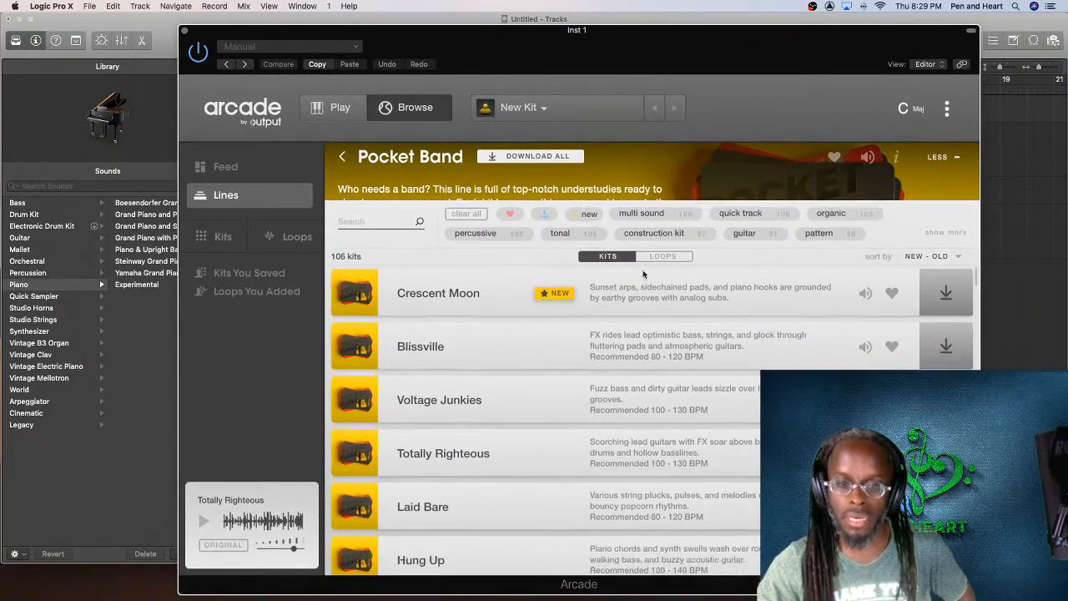
{"action": "scroll", "coordinate": [643, 274], "scroll_direction": "down", "scroll_amount": 2}
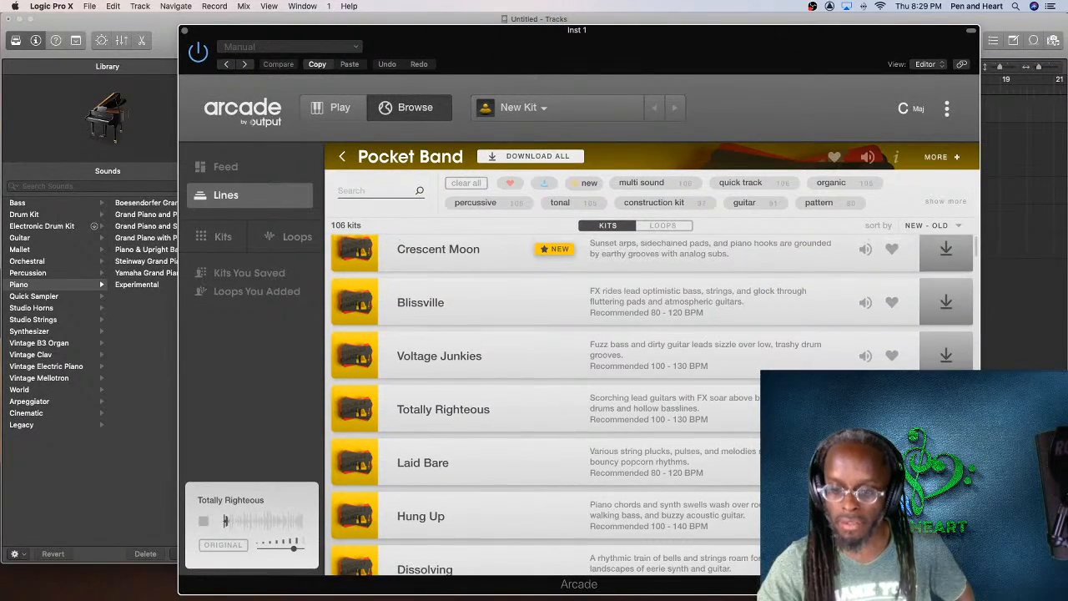
{"action": "left_click_drag", "start_coordinate": [640, 63], "coordinate": [599, 53]}
{"action": "scroll", "coordinate": [656, 292], "scroll_direction": "down", "scroll_amount": 5}
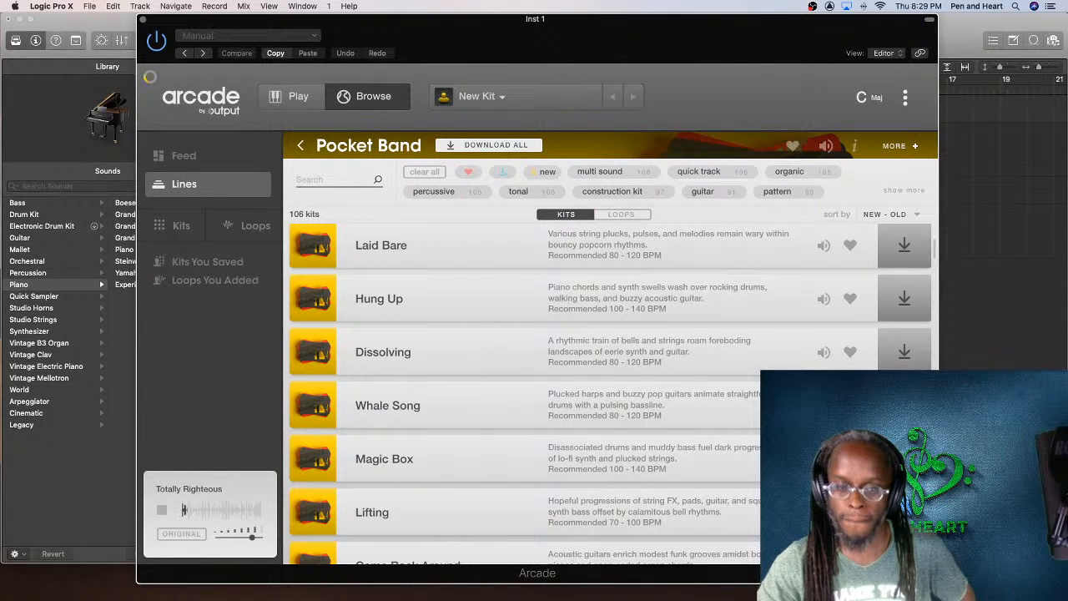
{"action": "scroll", "coordinate": [611, 394], "scroll_direction": "down", "scroll_amount": 4}
{"action": "left_click", "coordinate": [824, 263]}
{"action": "scroll", "coordinate": [824, 264], "scroll_direction": "down", "scroll_amount": 1}
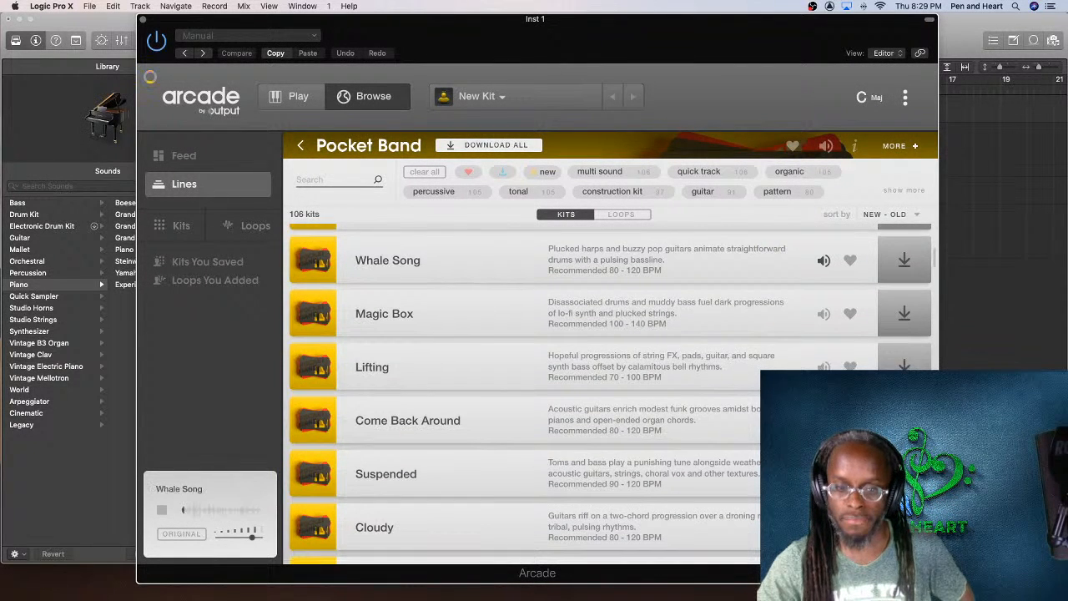
{"action": "scroll", "coordinate": [824, 264], "scroll_direction": "down", "scroll_amount": 4}
{"action": "left_click", "coordinate": [824, 241]}
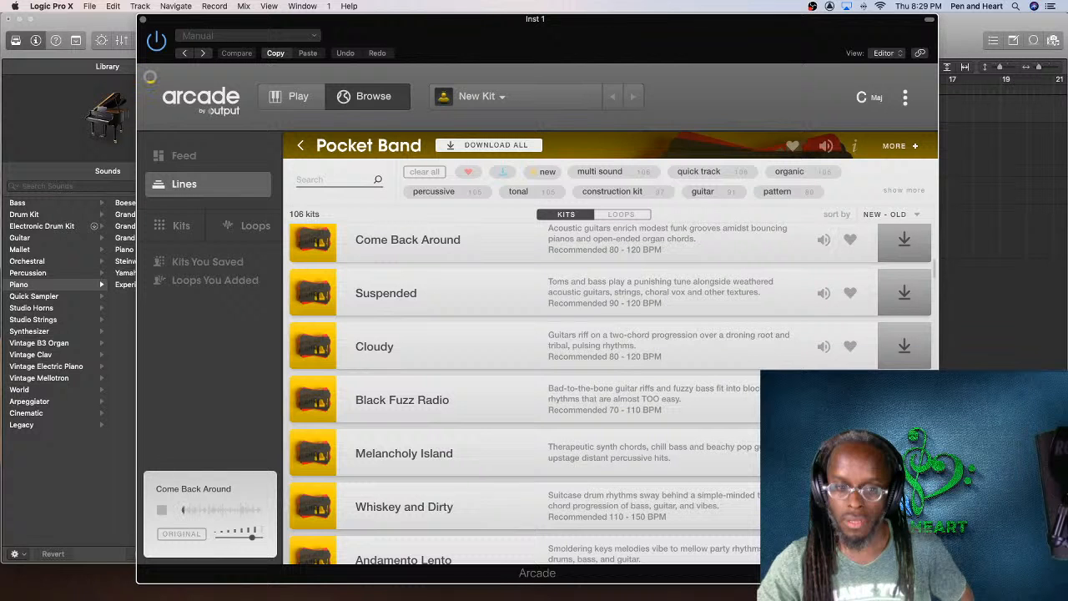
{"action": "left_click", "coordinate": [824, 402]}
Step: Preview the Sunshine, Fusion Report and Apala kits in the Pocket Band line
{"action": "scroll", "coordinate": [823, 334], "scroll_direction": "down", "scroll_amount": 5}
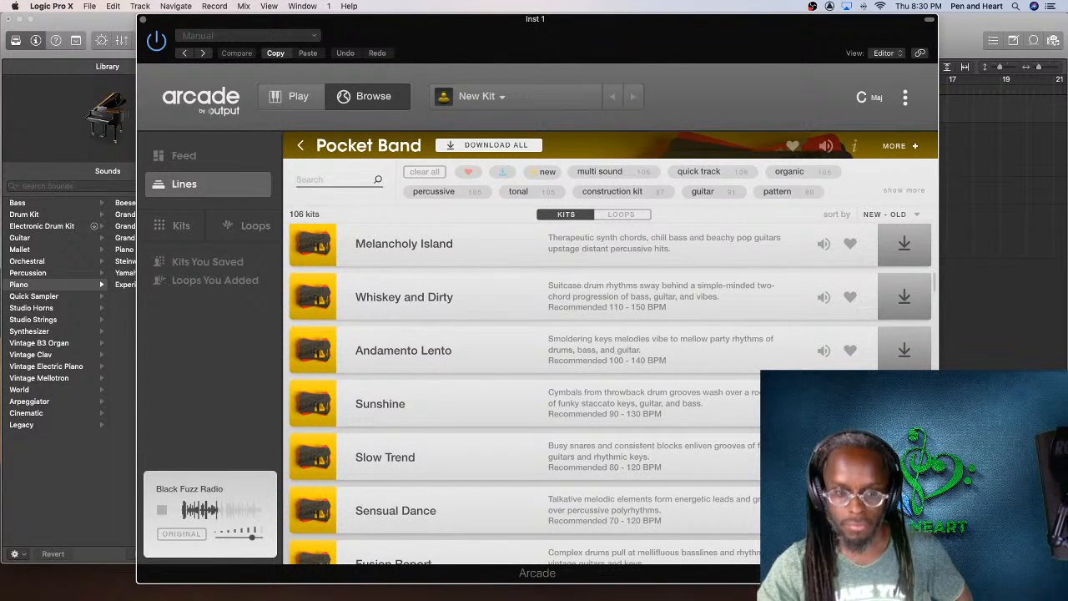
{"action": "left_click", "coordinate": [824, 404]}
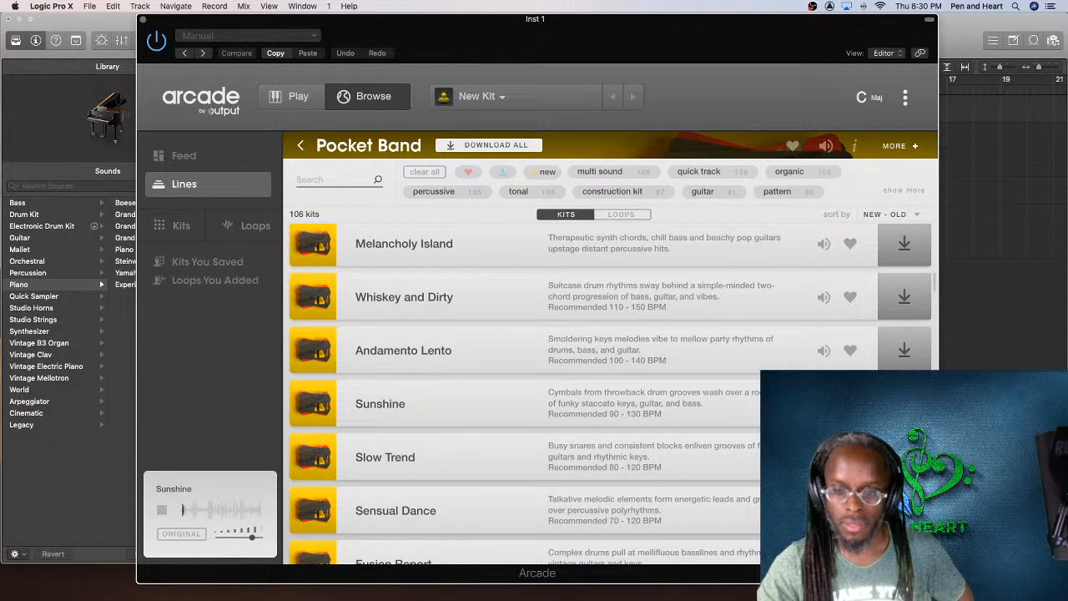
{"action": "scroll", "coordinate": [741, 338], "scroll_direction": "down", "scroll_amount": 3}
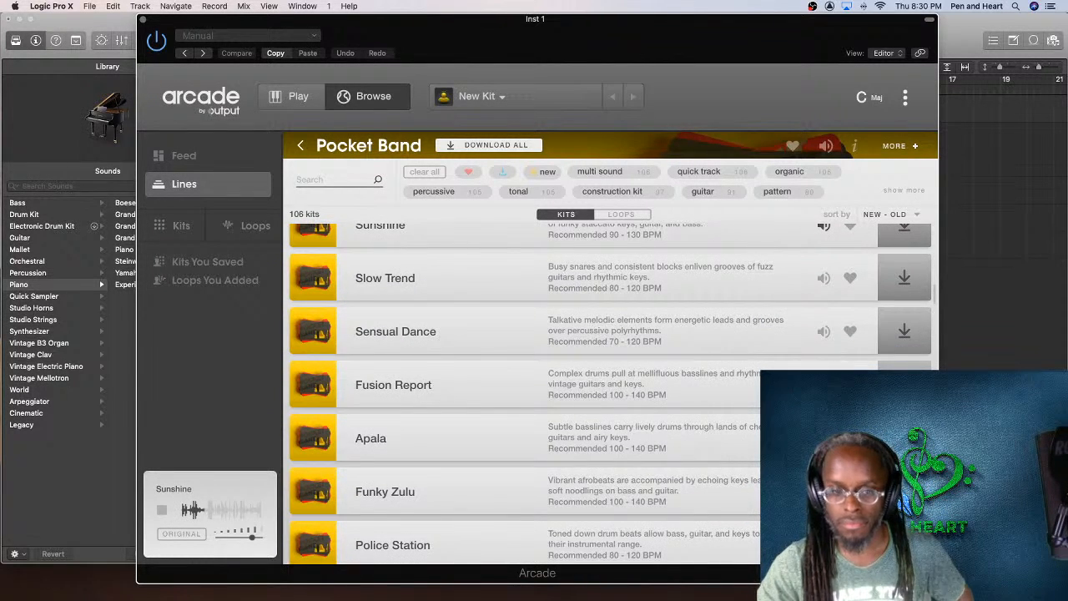
{"action": "left_click", "coordinate": [824, 385]}
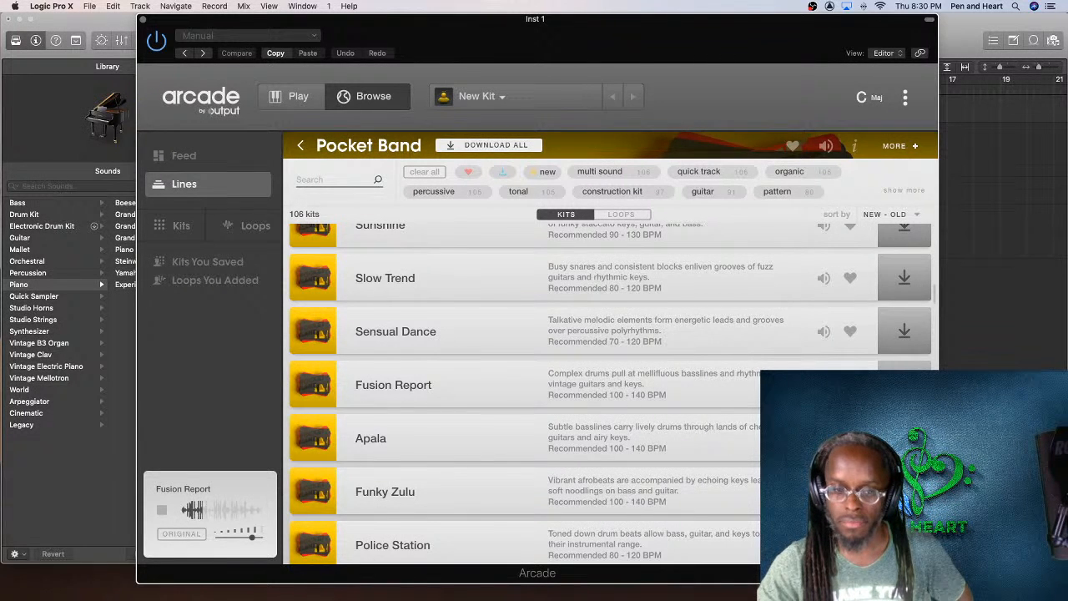
{"action": "left_click", "coordinate": [824, 438]}
Step: Preview the Funky Zulu and Runways kits in the Pocket Band line
{"action": "scroll", "coordinate": [823, 438], "scroll_direction": "down", "scroll_amount": 6}
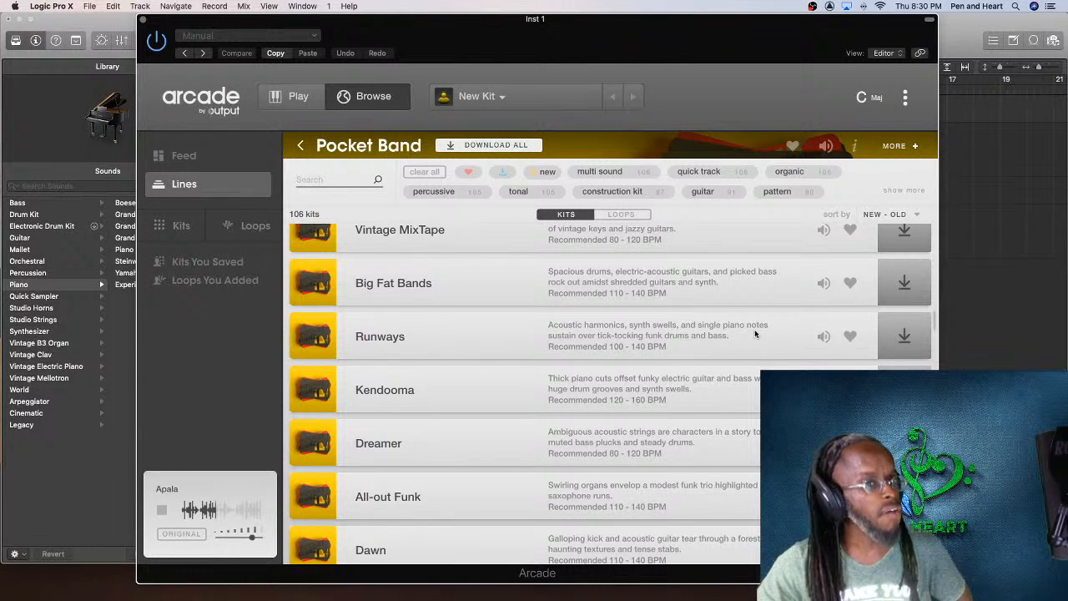
{"action": "scroll", "coordinate": [755, 334], "scroll_direction": "up", "scroll_amount": 3}
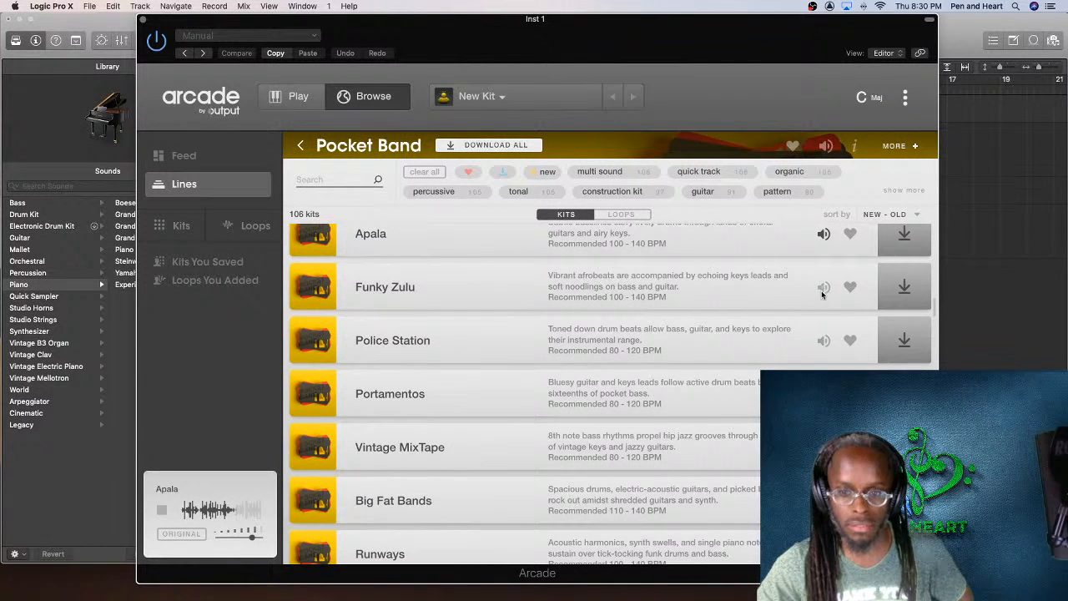
{"action": "left_click", "coordinate": [823, 288]}
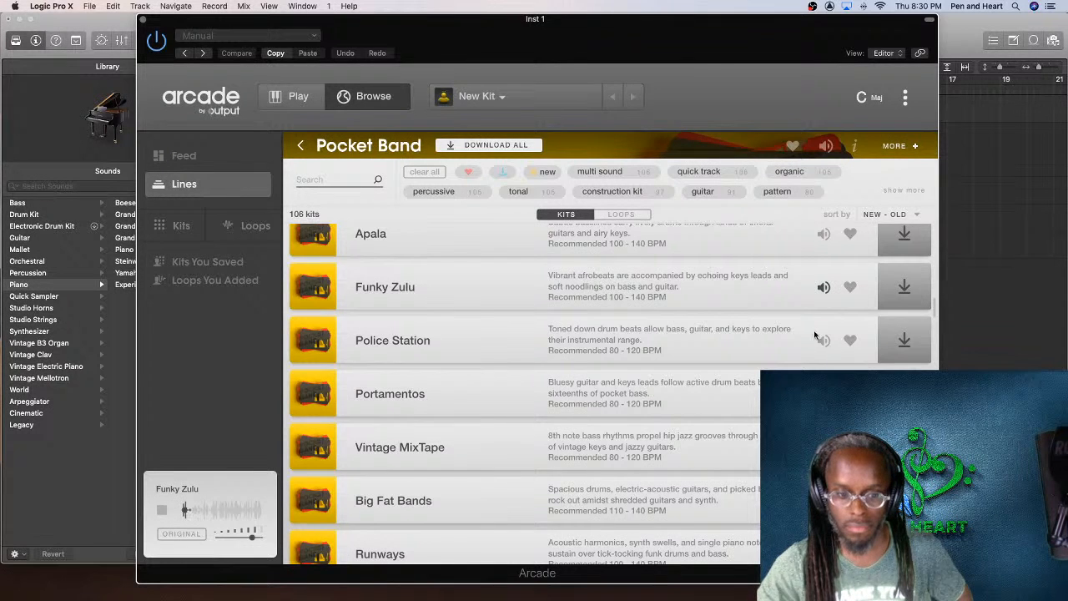
{"action": "scroll", "coordinate": [817, 350], "scroll_direction": "down", "scroll_amount": 3}
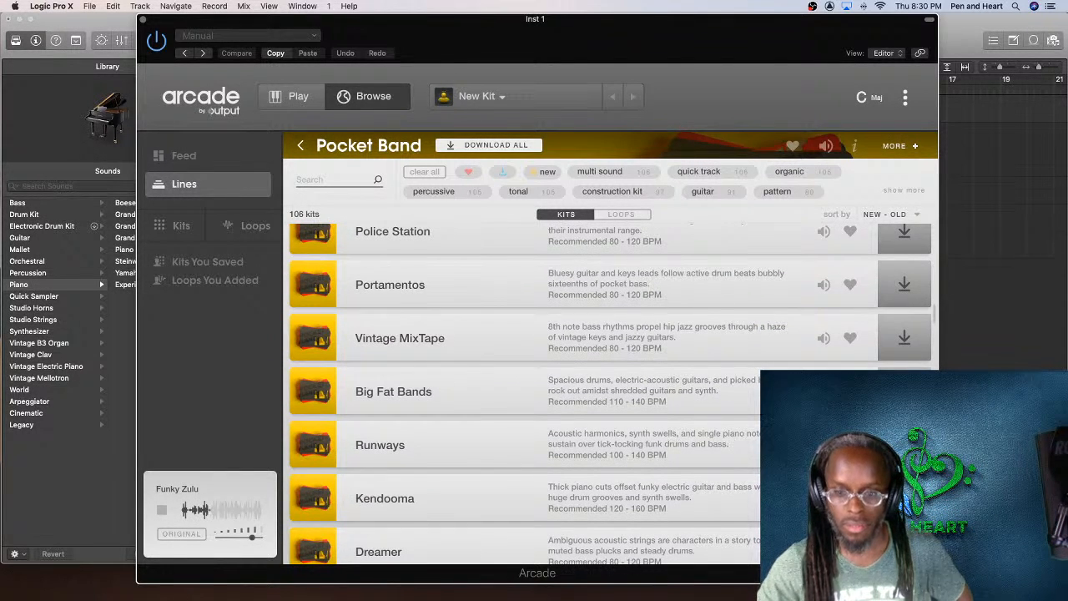
{"action": "left_click", "coordinate": [824, 445]}
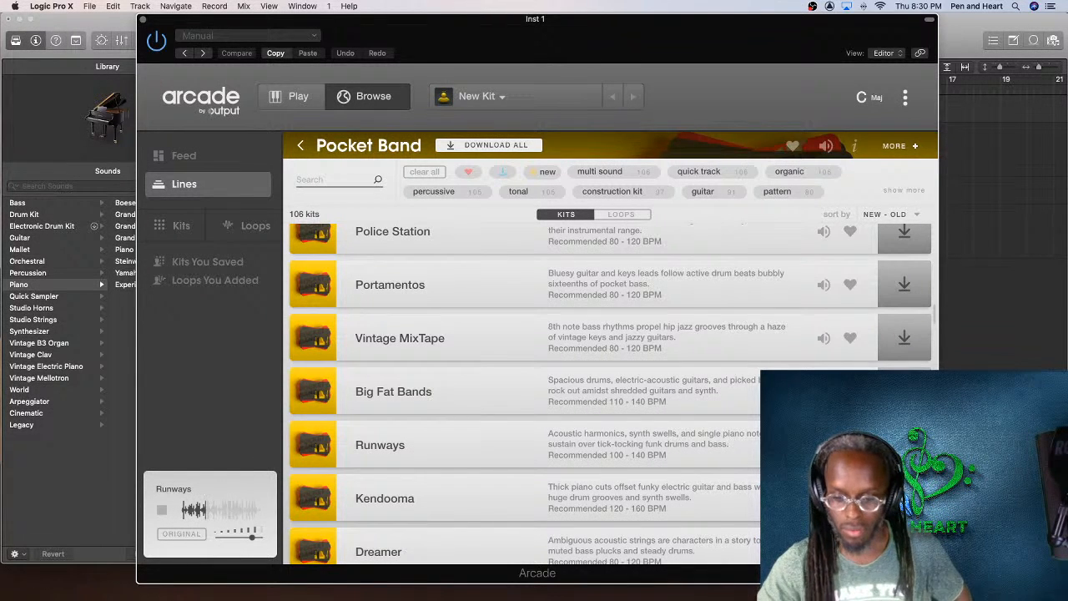
Step: Preview the The Setting Sun, Hip Hop Soul and Calm Yourself kits further along the Pocket Band list
{"action": "scroll", "coordinate": [758, 401], "scroll_direction": "down", "scroll_amount": 8}
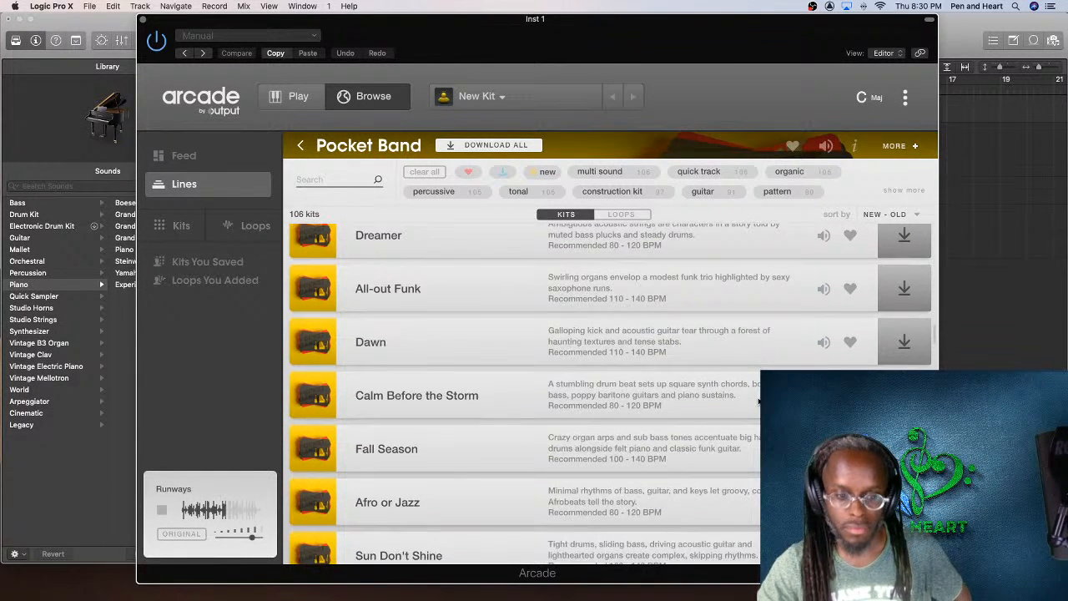
{"action": "scroll", "coordinate": [758, 401], "scroll_direction": "down", "scroll_amount": 7}
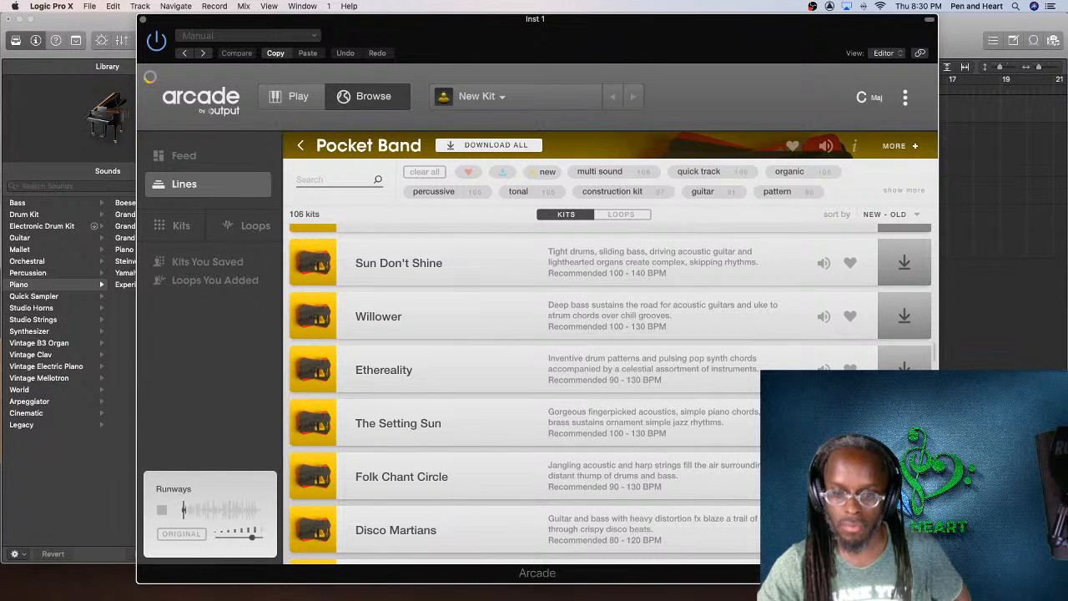
{"action": "scroll", "coordinate": [758, 401], "scroll_direction": "down", "scroll_amount": 7}
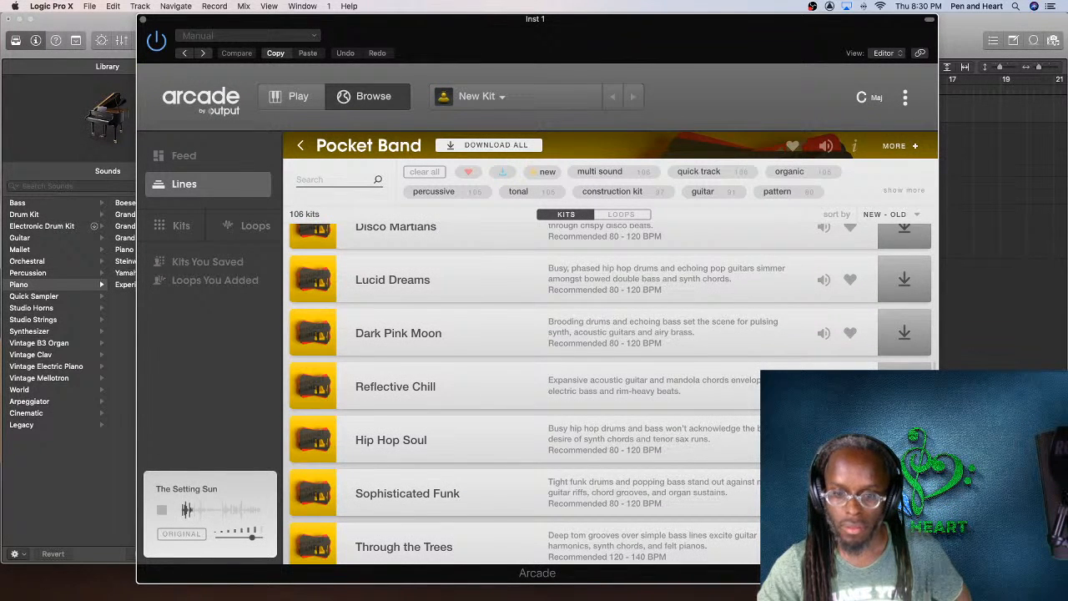
{"action": "left_click", "coordinate": [824, 440]}
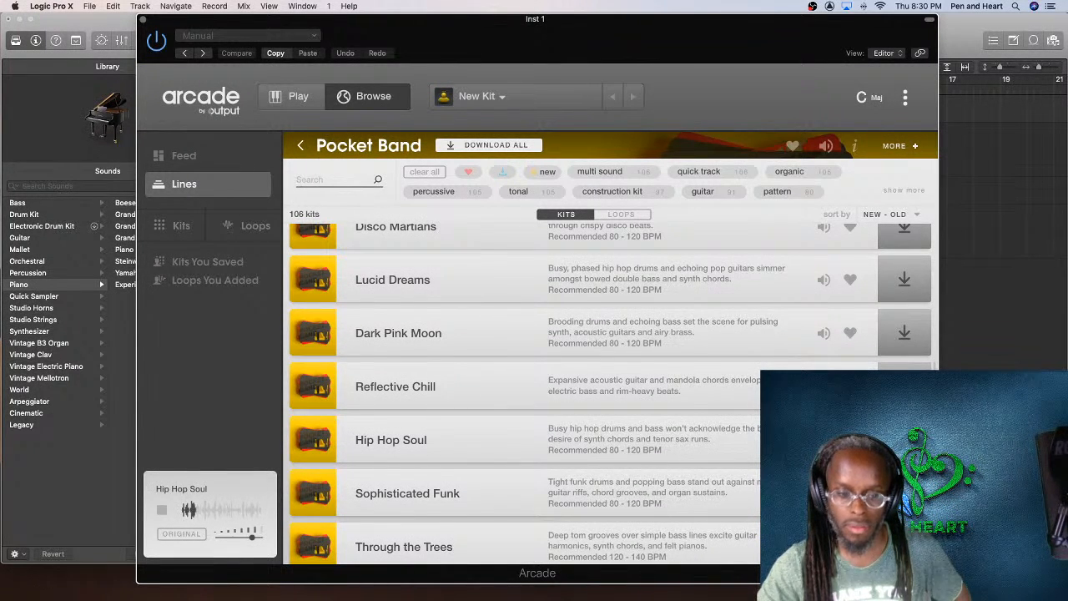
{"action": "scroll", "coordinate": [610, 393], "scroll_direction": "down", "scroll_amount": 6}
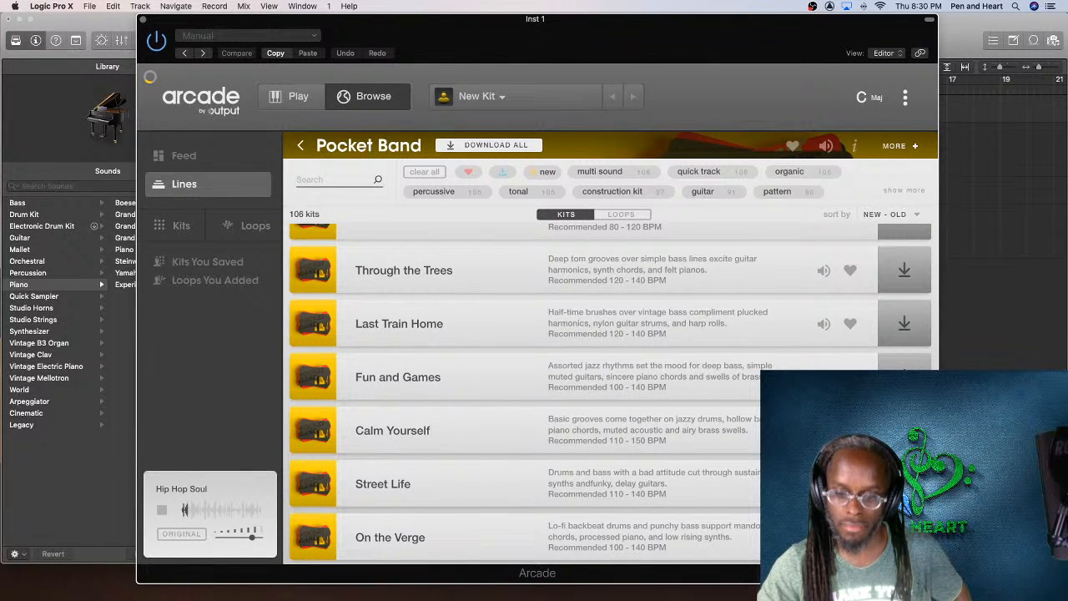
{"action": "left_click", "coordinate": [824, 430]}
Step: Preview the True Love, Bell Bottom Funk and Funk Soul Masterpiece kits in the Pocket Band line
{"action": "scroll", "coordinate": [824, 430], "scroll_direction": "down", "scroll_amount": 4}
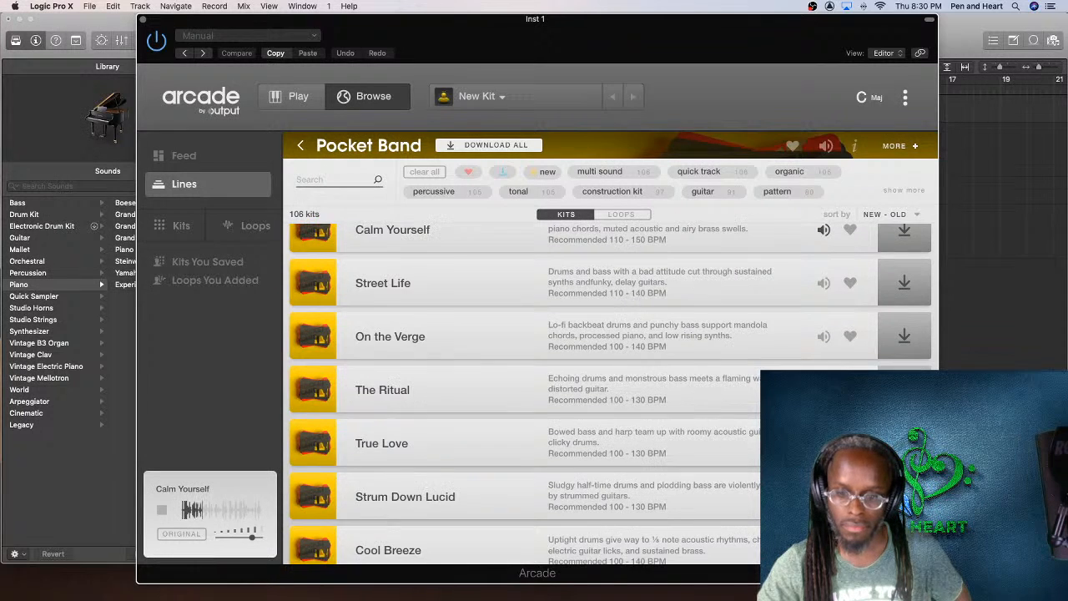
{"action": "left_click", "coordinate": [824, 443]}
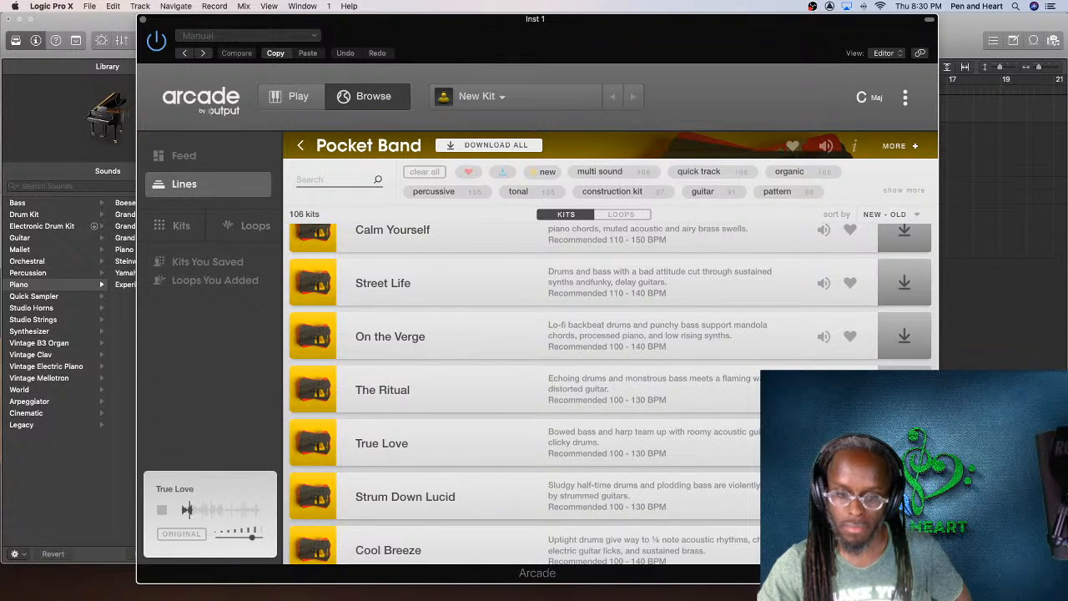
{"action": "scroll", "coordinate": [824, 443], "scroll_direction": "down", "scroll_amount": 5}
{"action": "left_click", "coordinate": [824, 443]}
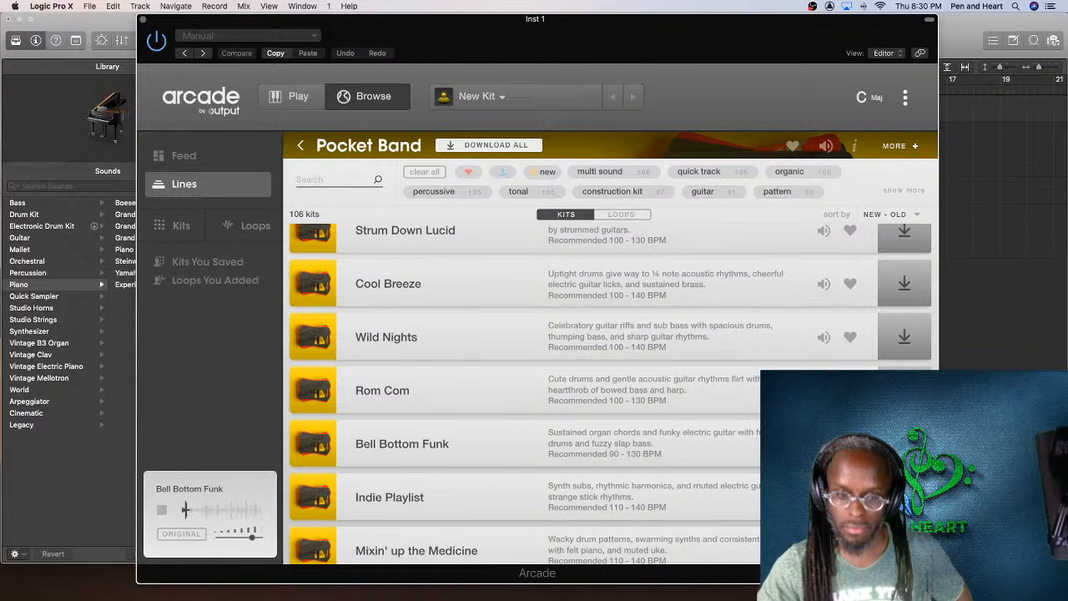
{"action": "scroll", "coordinate": [610, 393], "scroll_direction": "down", "scroll_amount": 5}
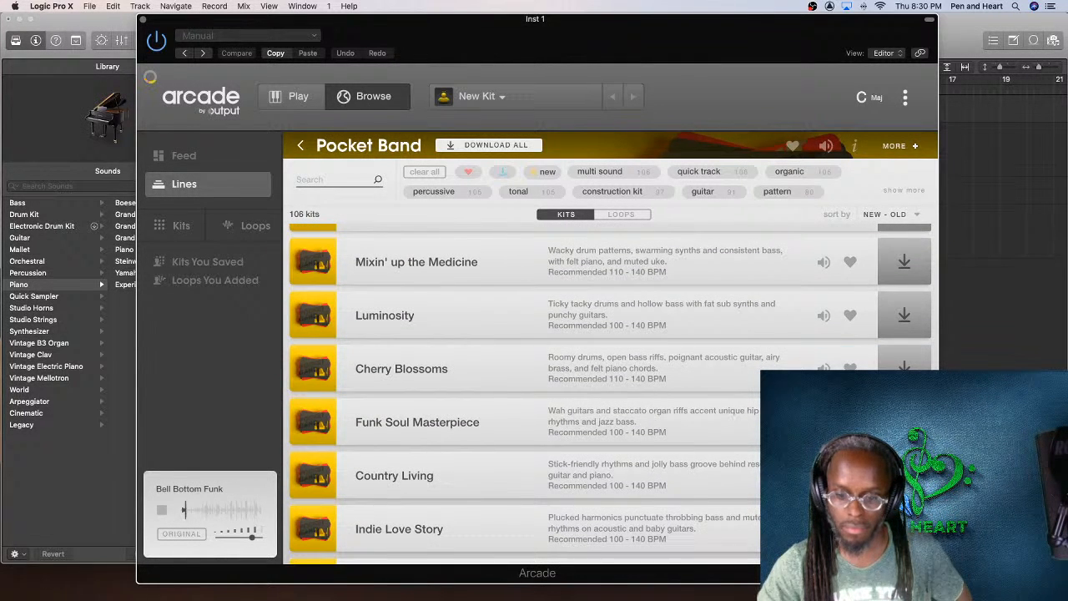
{"action": "left_click", "coordinate": [824, 422]}
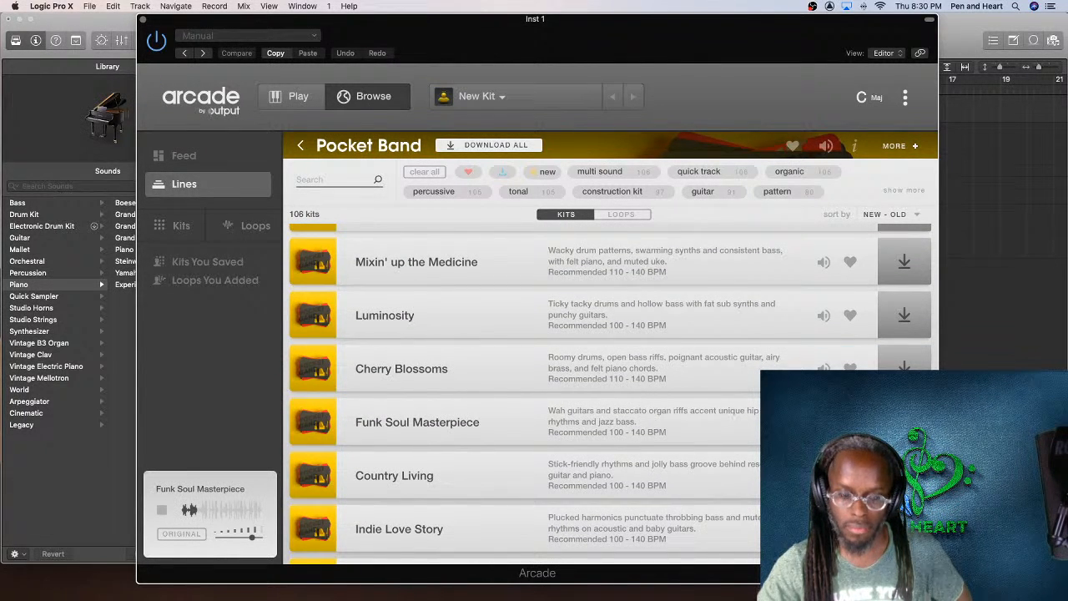
Step: Preview the Crescent Moon kit in the Pocket Band line, load it into Arcade and close the plug-in window
{"action": "scroll", "coordinate": [609, 392], "scroll_direction": "up", "scroll_amount": 10}
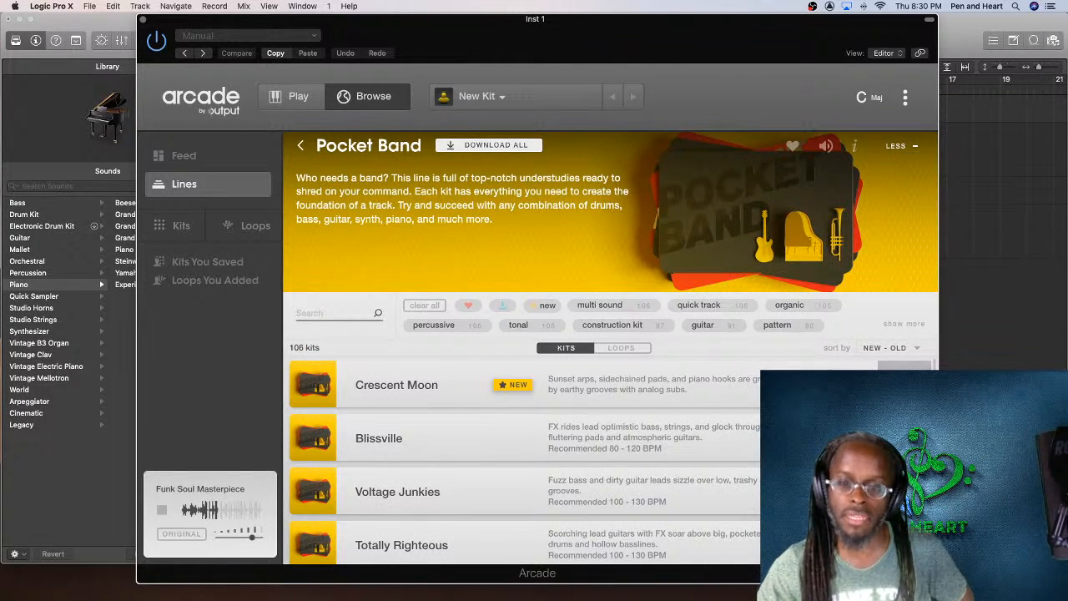
{"action": "left_click", "coordinate": [824, 385]}
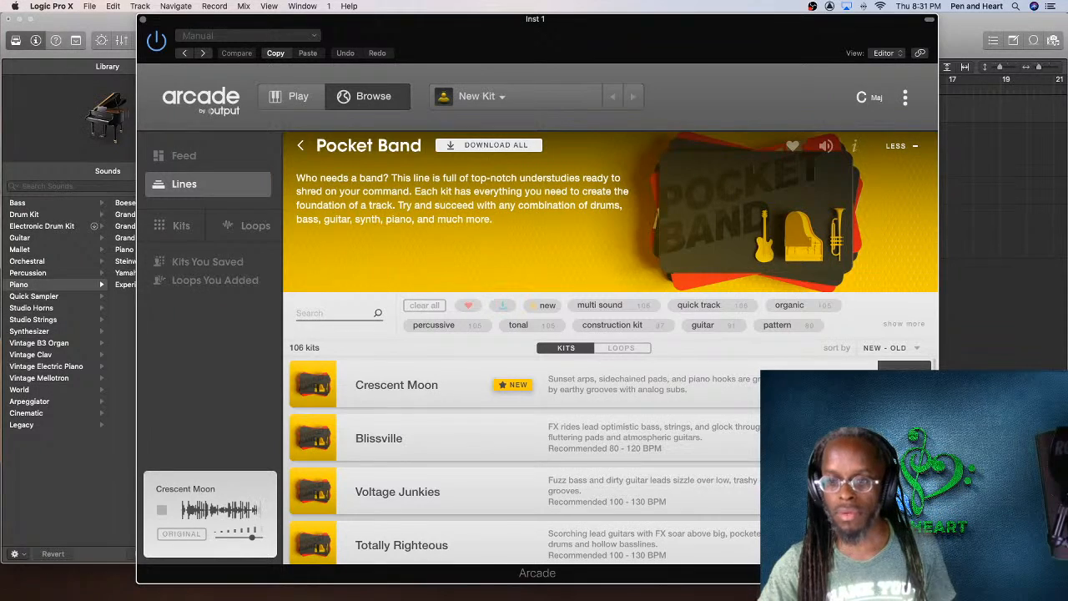
{"action": "left_click", "coordinate": [904, 384]}
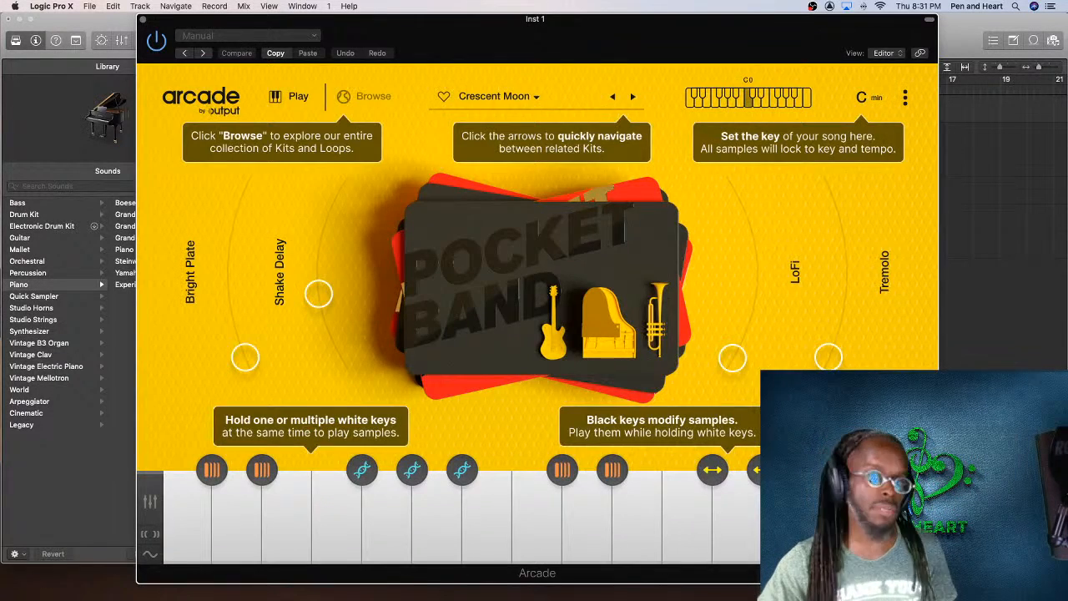
{"action": "left_click_drag", "start_coordinate": [467, 22], "coordinate": [472, 3]}
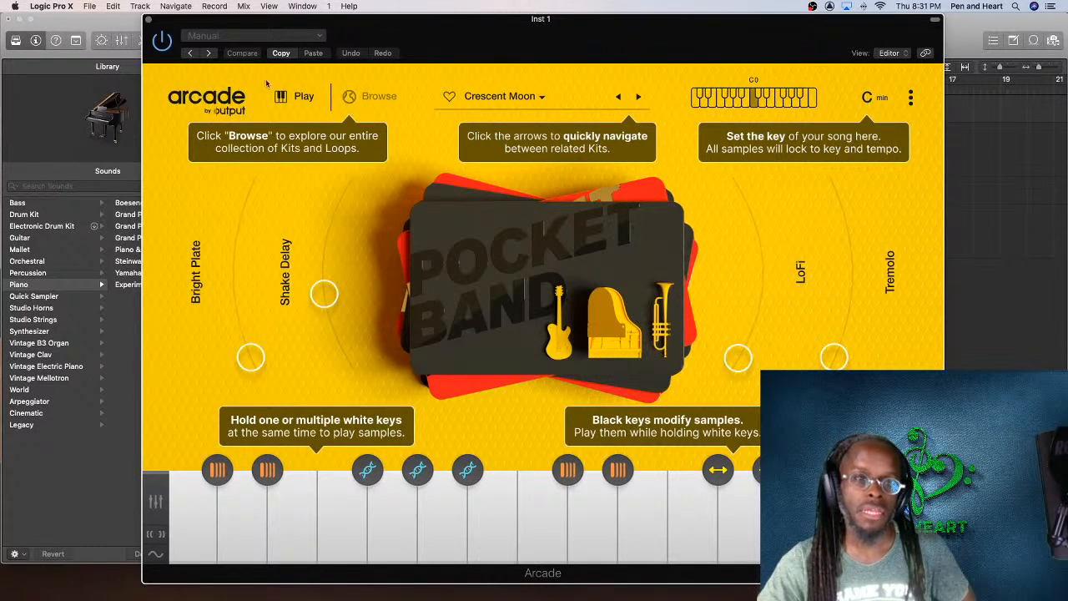
{"action": "left_click", "coordinate": [148, 20]}
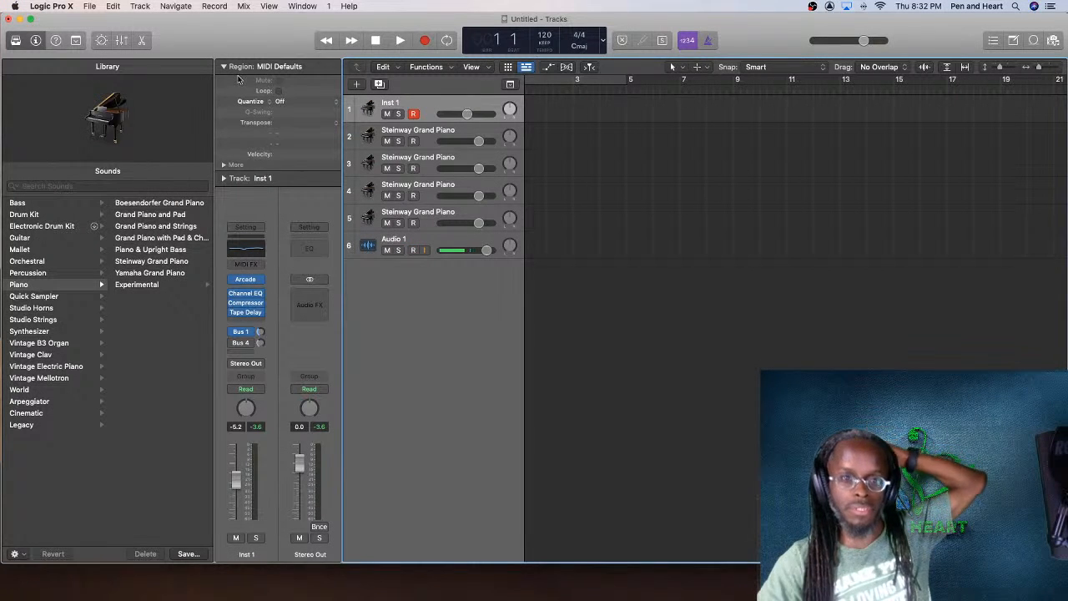
Step: Rename the Inst 1 track as "drums arcade"
{"action": "scroll", "coordinate": [390, 107], "scroll_direction": "right", "scroll_amount": 1}
{"action": "double_click", "coordinate": [398, 102]}
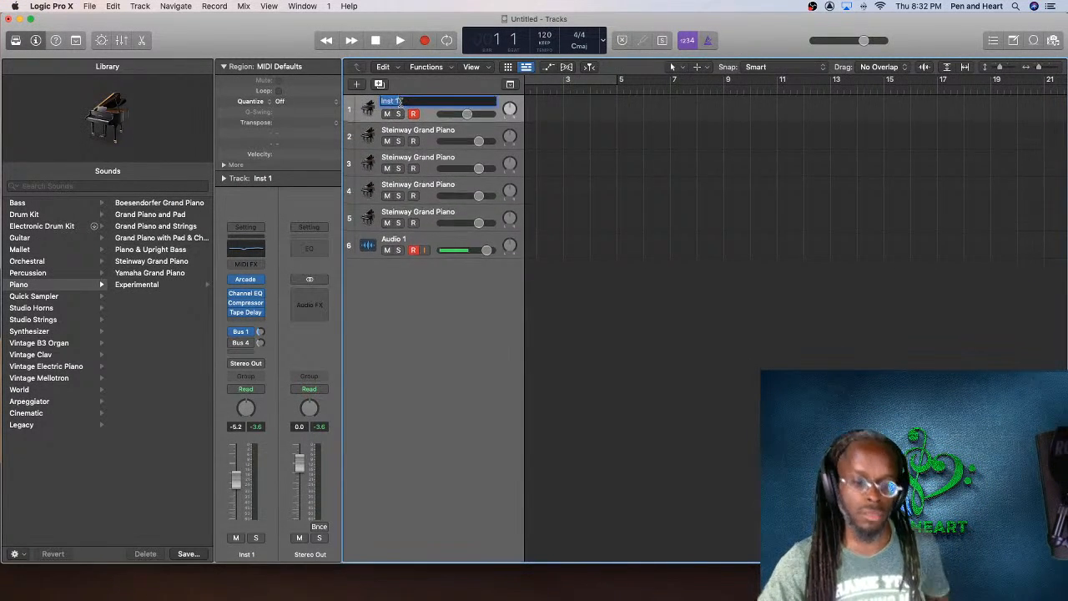
{"action": "type", "text": "c"}
{"action": "type", "text": "ru"}
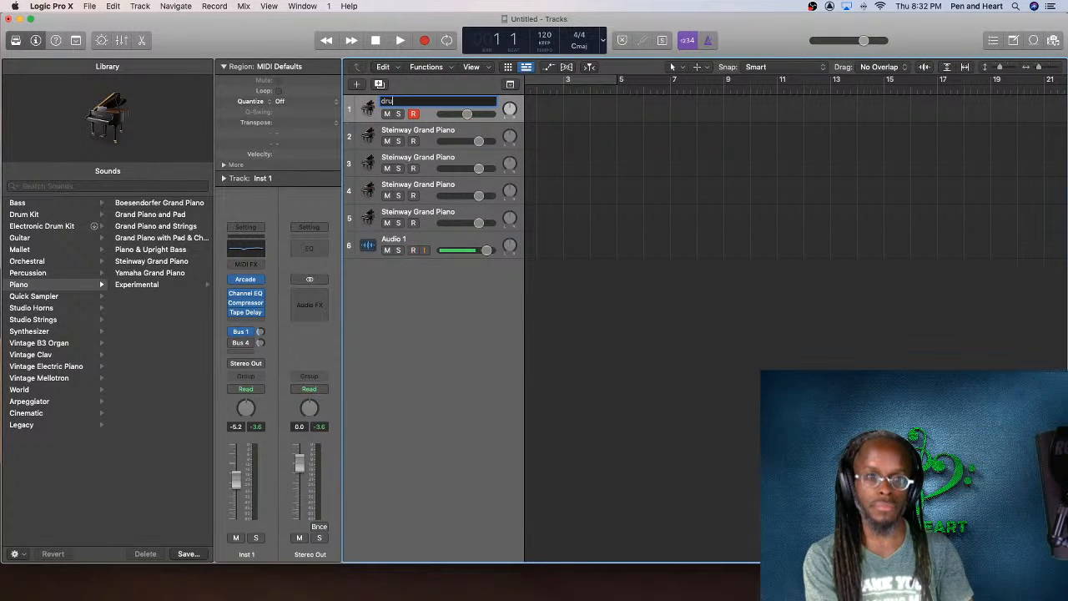
{"action": "type", "text": "ms"}
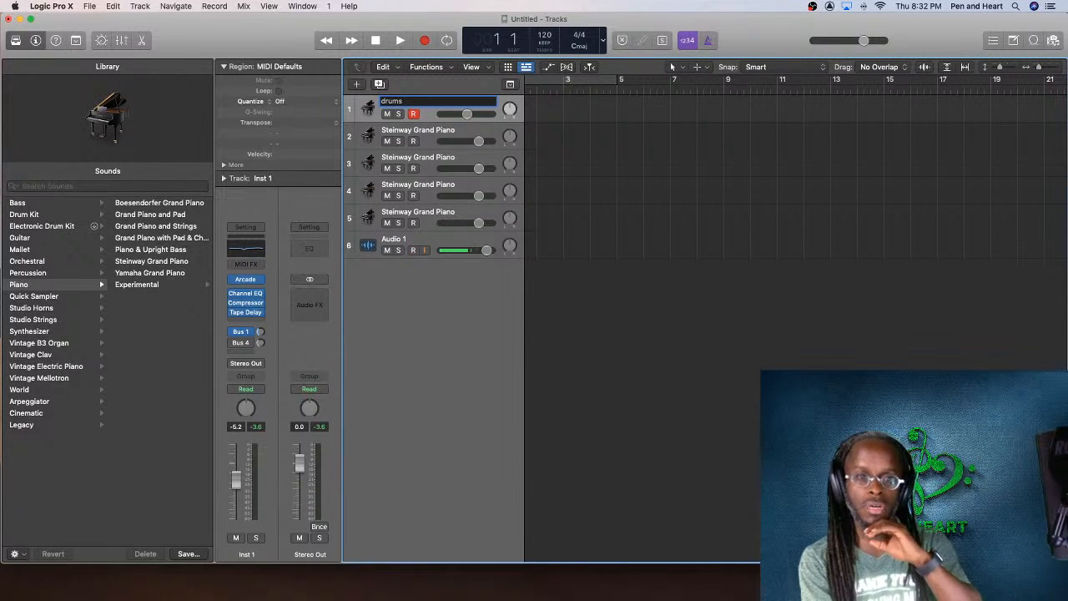
{"action": "key", "text": "Return"}
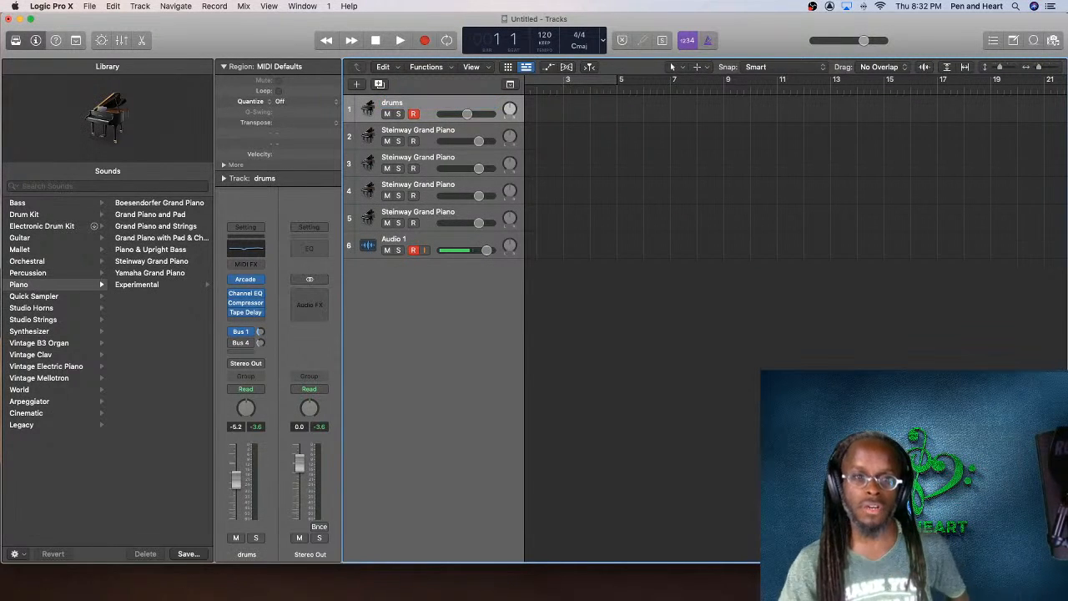
{"action": "double_click", "coordinate": [408, 104]}
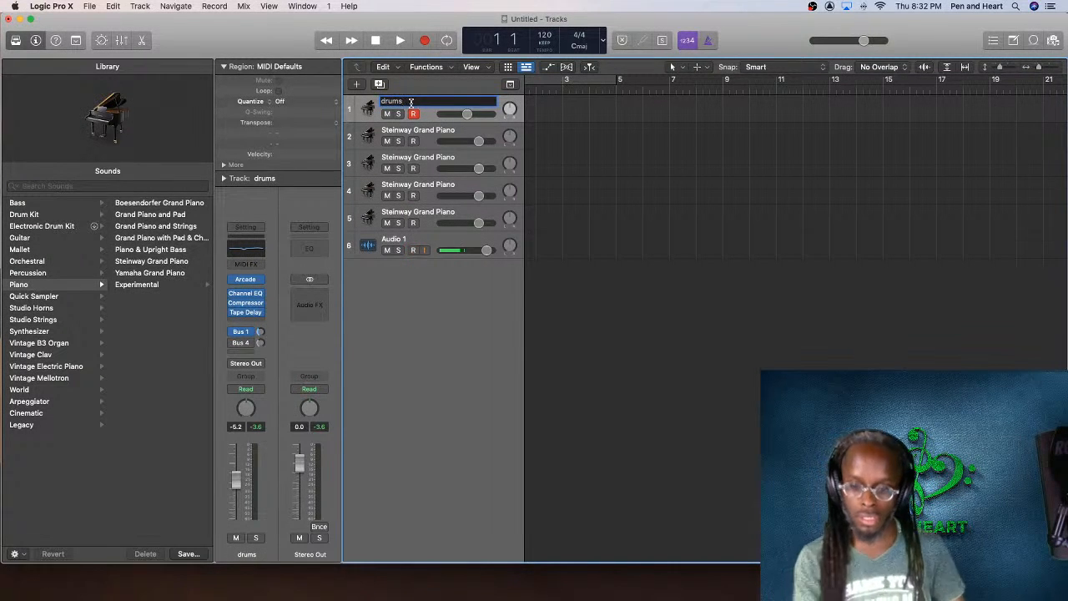
{"action": "type", "text": "arcad"}
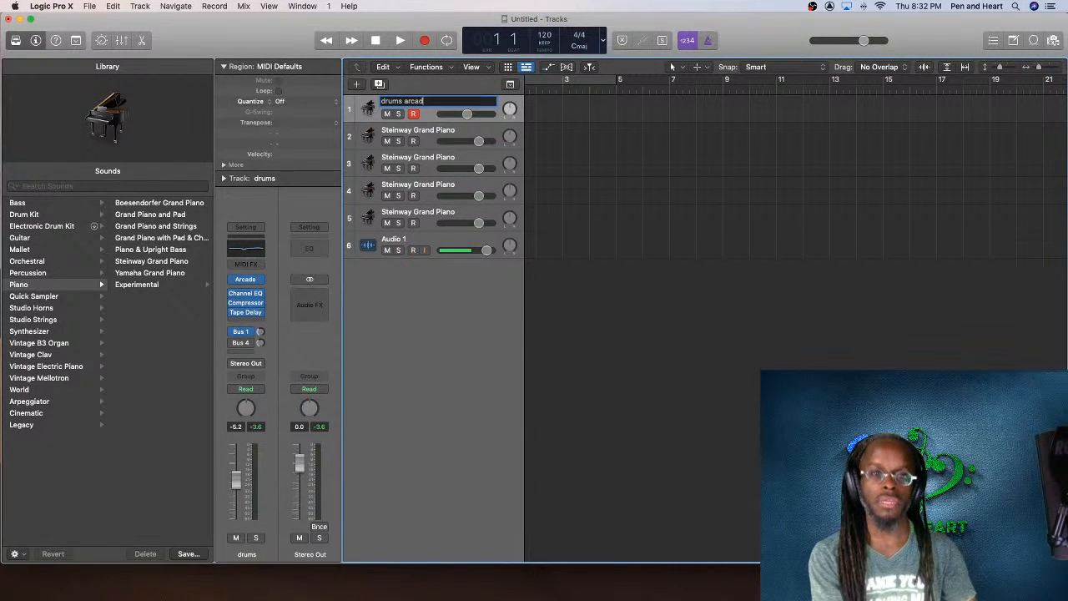
{"action": "type", "text": "e"}
{"action": "key", "text": "Return"}
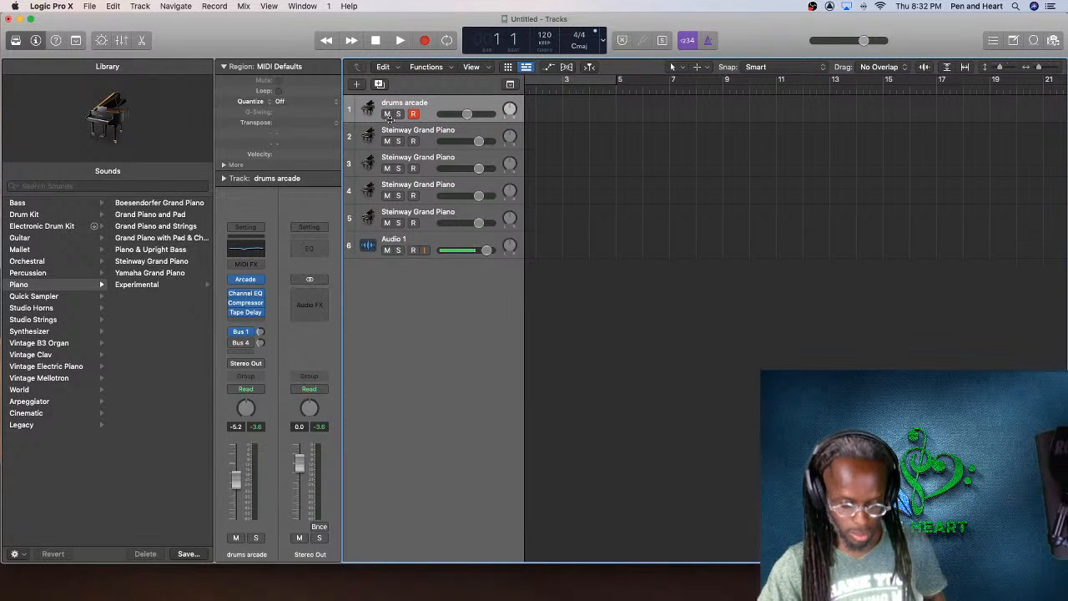
{"action": "left_click", "coordinate": [424, 40]}
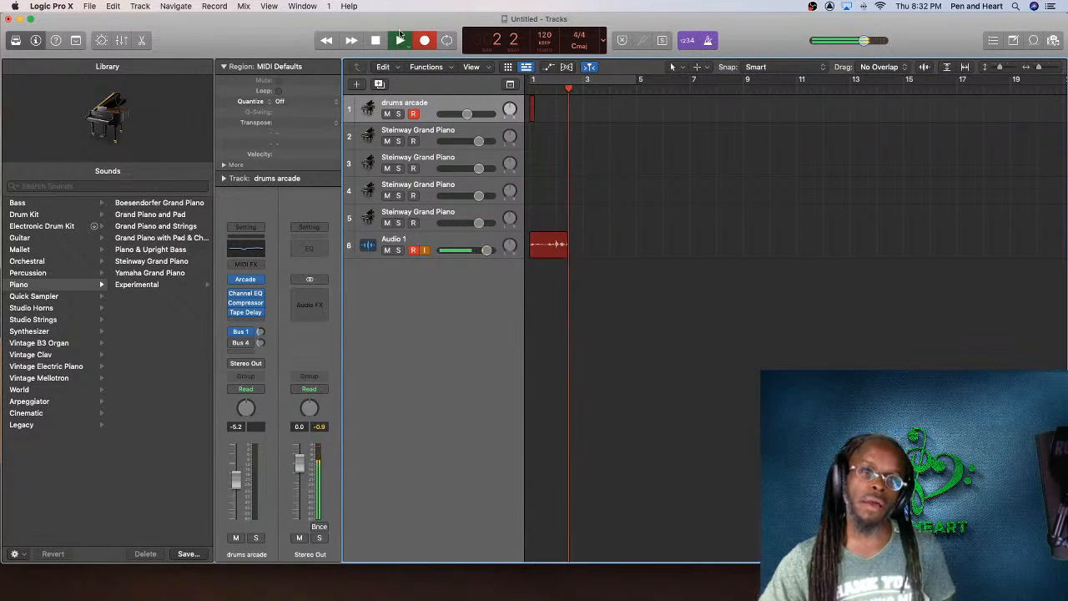
{"action": "left_click", "coordinate": [375, 40]}
{"action": "left_click", "coordinate": [325, 42]}
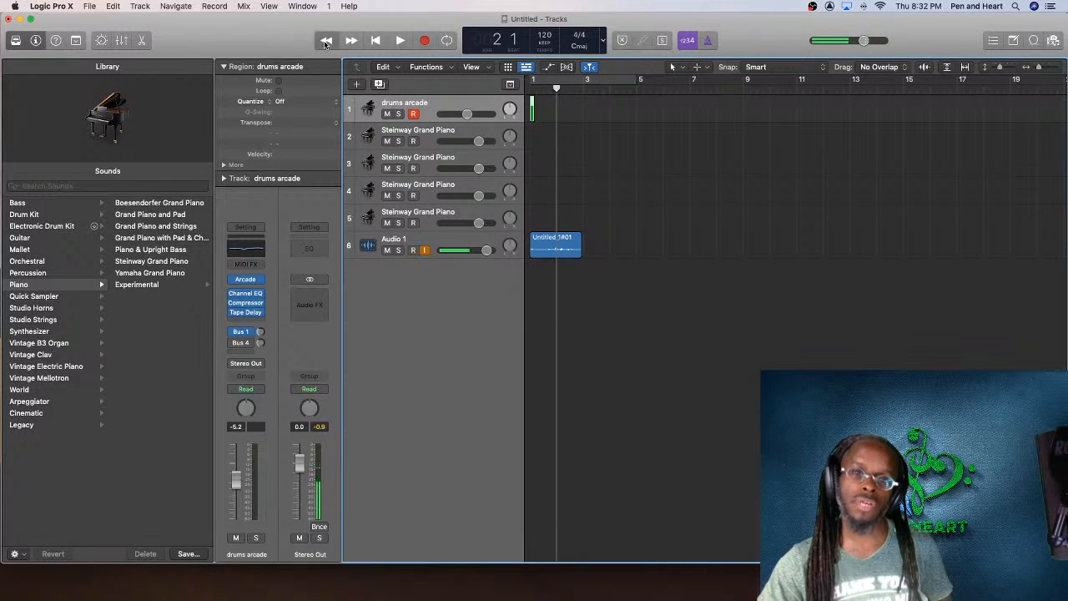
{"action": "left_click", "coordinate": [325, 42]}
{"action": "key", "text": "BackSpace"}
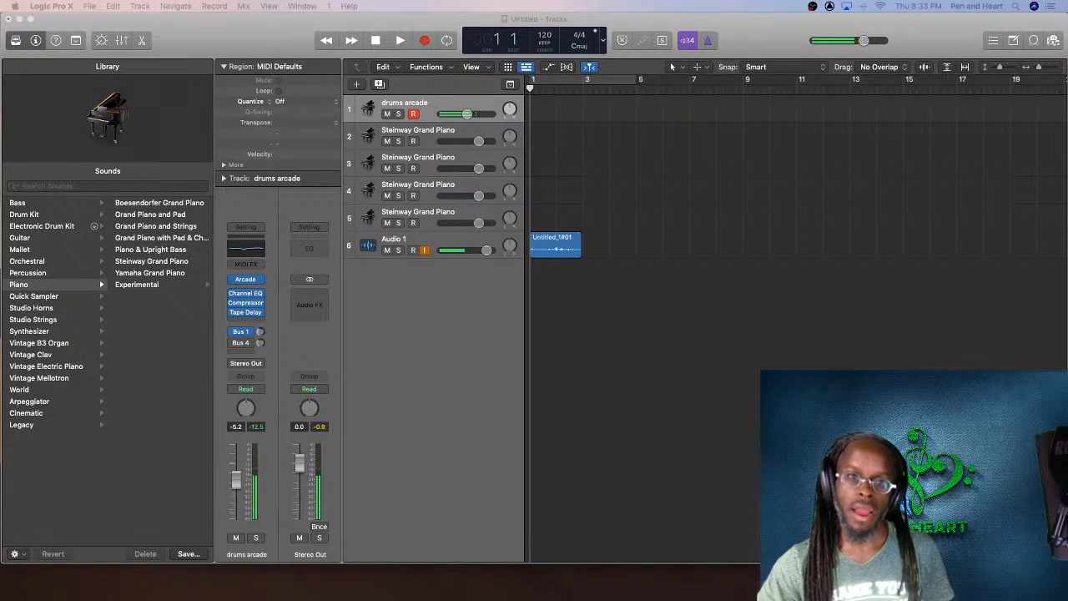
Step: Record a drum part on the drums arcade track from bar 1 and quantize its region to 1/16 Note
{"action": "left_click", "coordinate": [431, 42]}
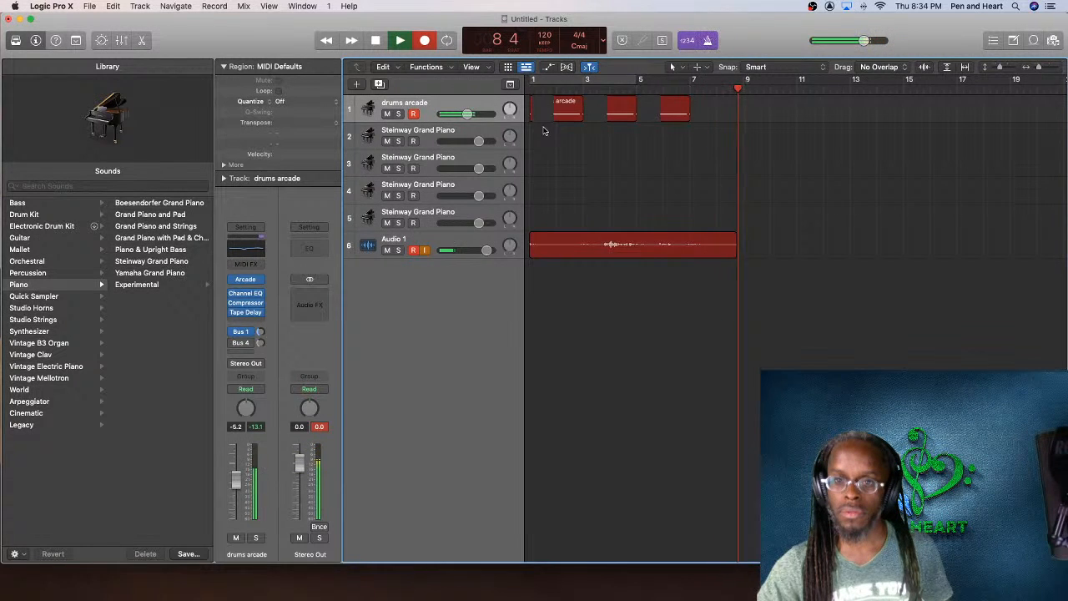
{"action": "key", "text": "space"}
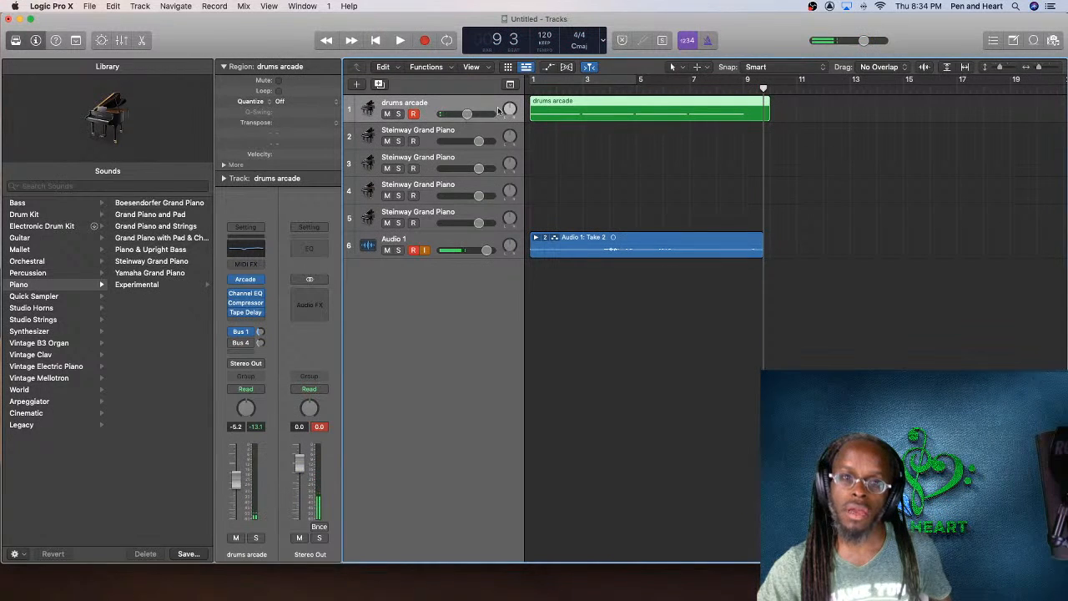
{"action": "left_click", "coordinate": [333, 104]}
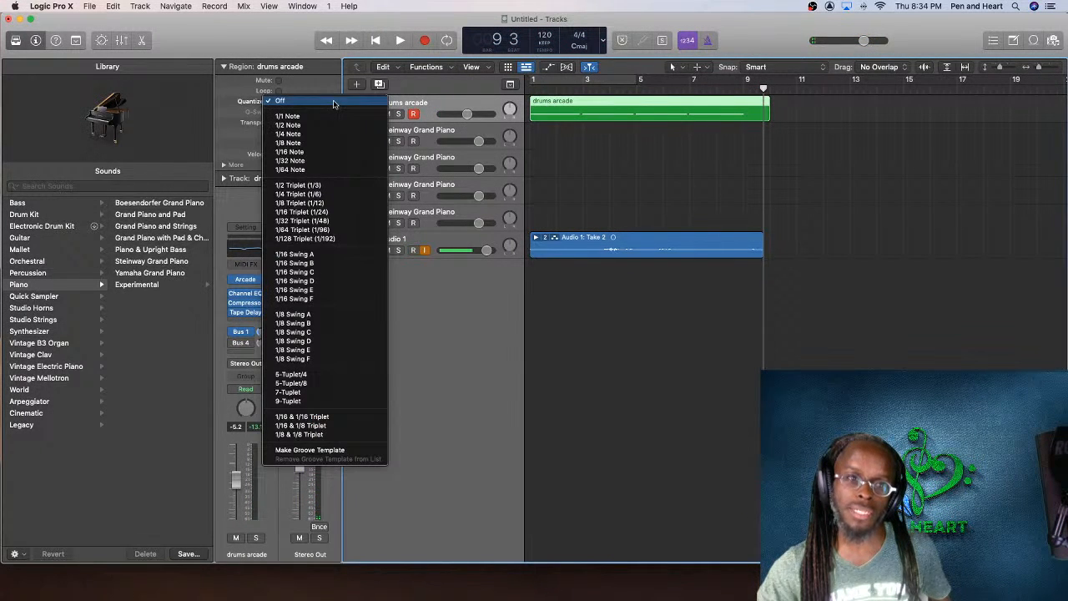
{"action": "left_click", "coordinate": [327, 152]}
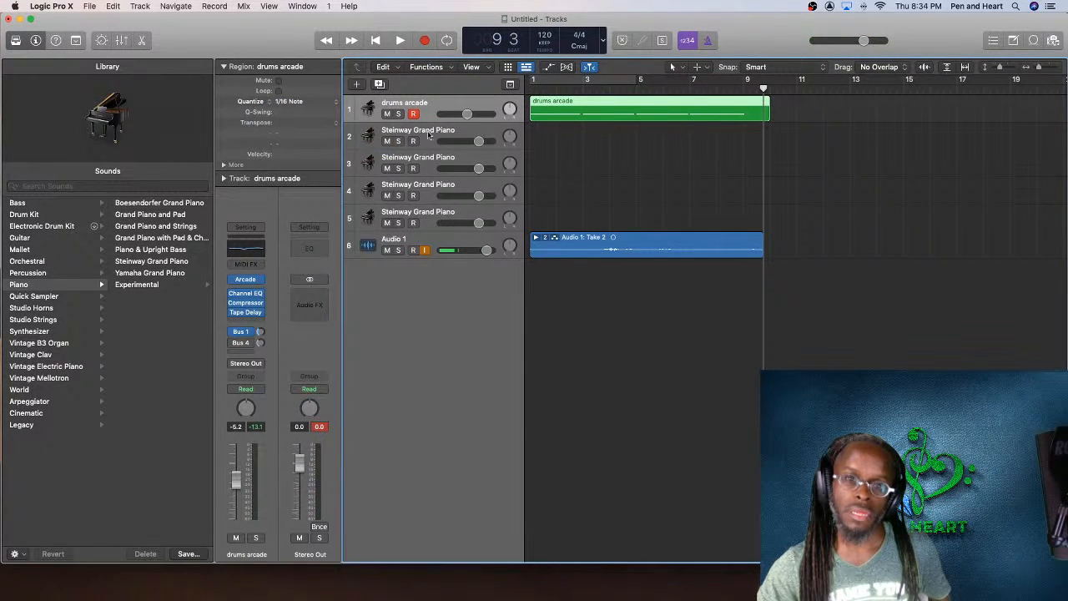
Step: Play from bar 1, shorten the drums arcade region to end at bar 9 and cycle bars 1 to 9
{"action": "left_click", "coordinate": [527, 89]}
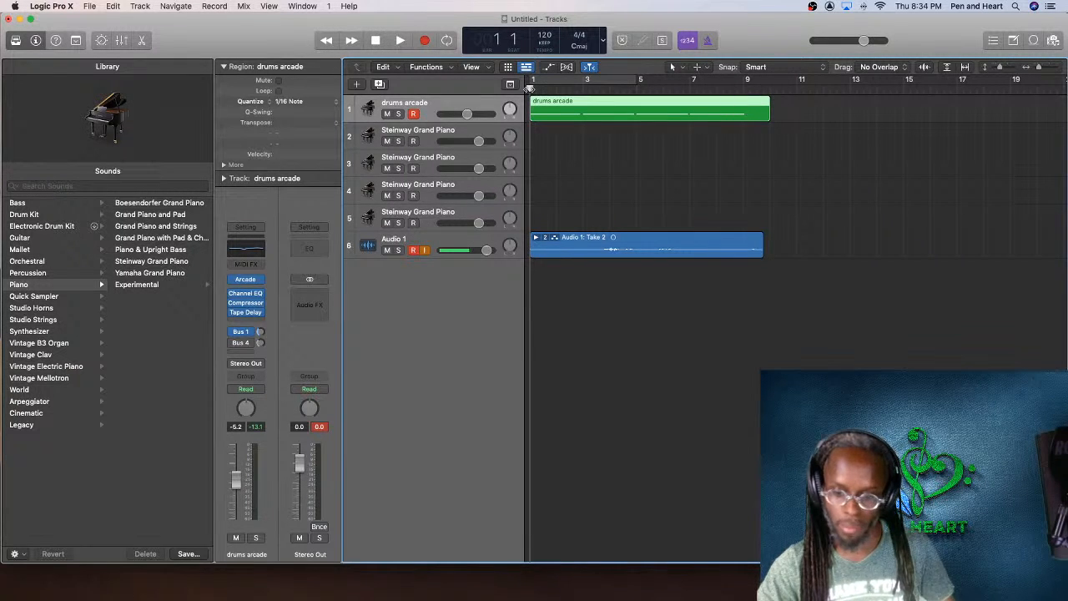
{"action": "key", "text": "space"}
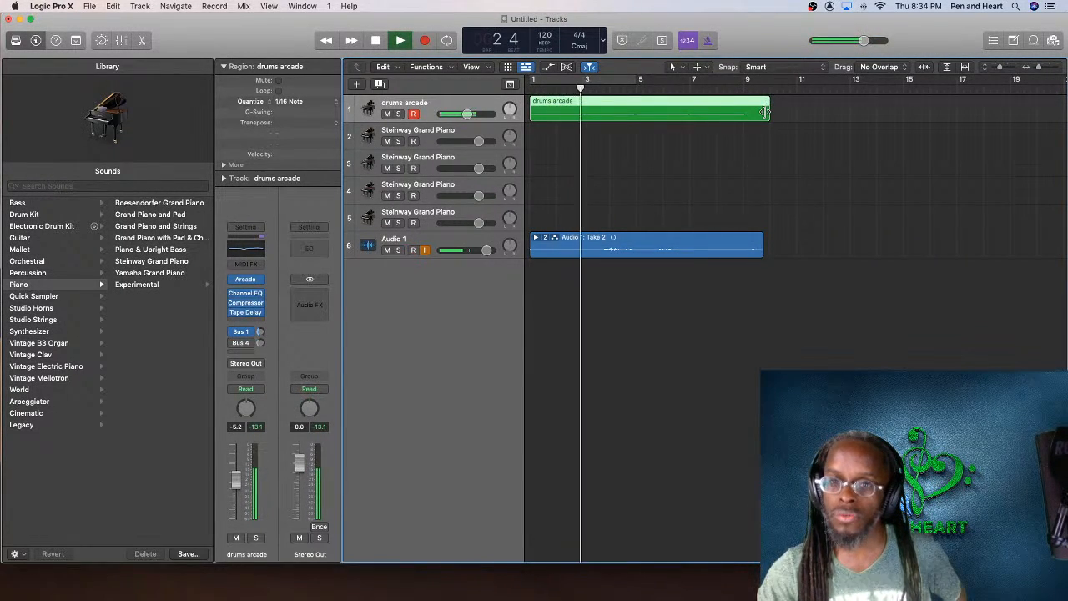
{"action": "left_click_drag", "start_coordinate": [764, 112], "coordinate": [531, 85]}
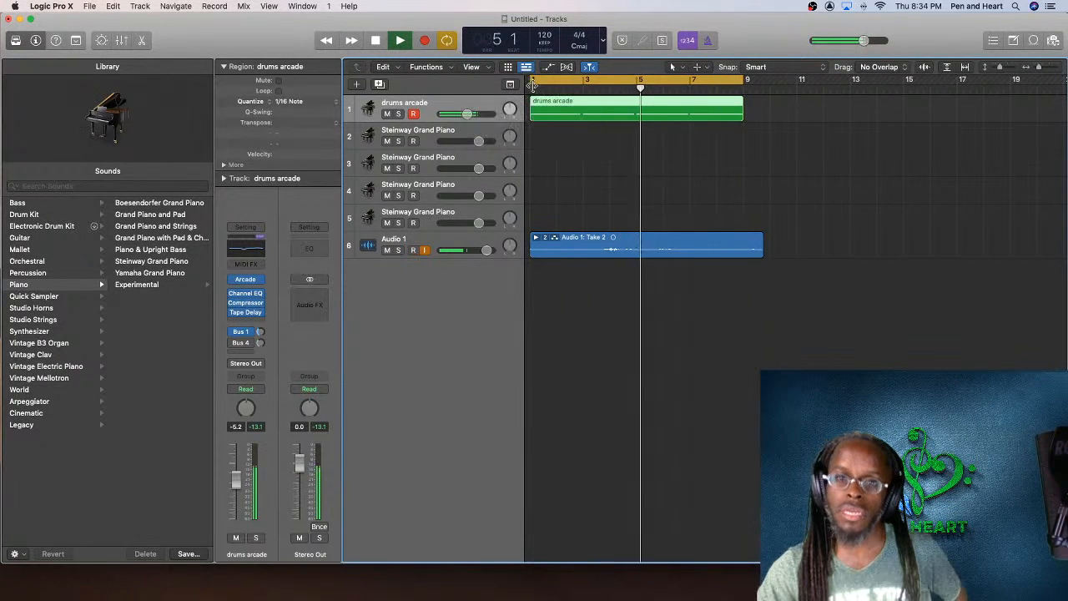
Step: Load the Arcade instrument on the second track in place of Sampler and move its plug-in window to show more of it
{"action": "left_click", "coordinate": [417, 133]}
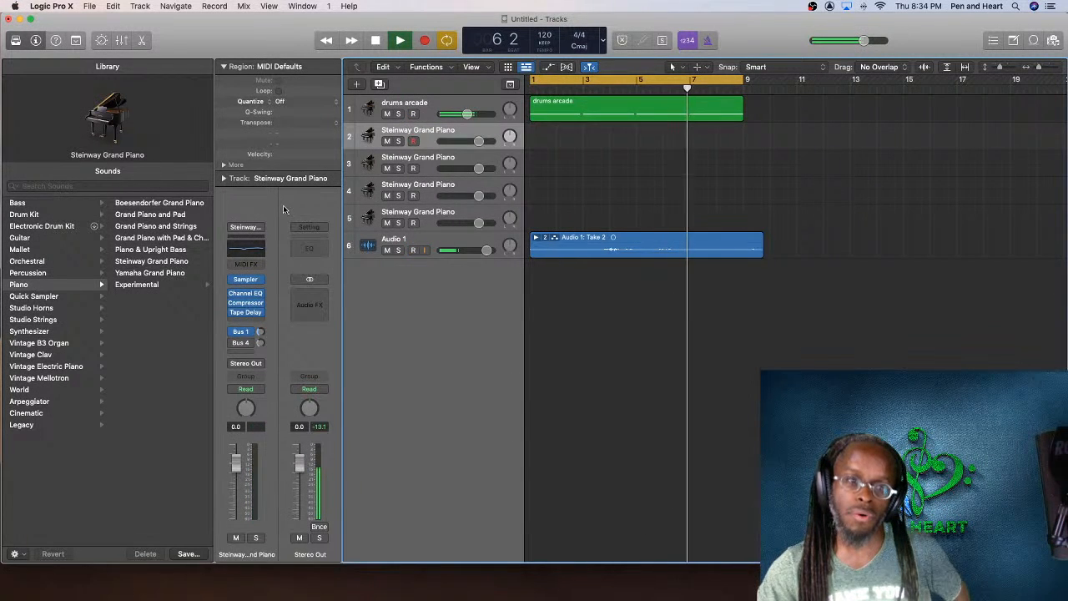
{"action": "left_click", "coordinate": [257, 278]}
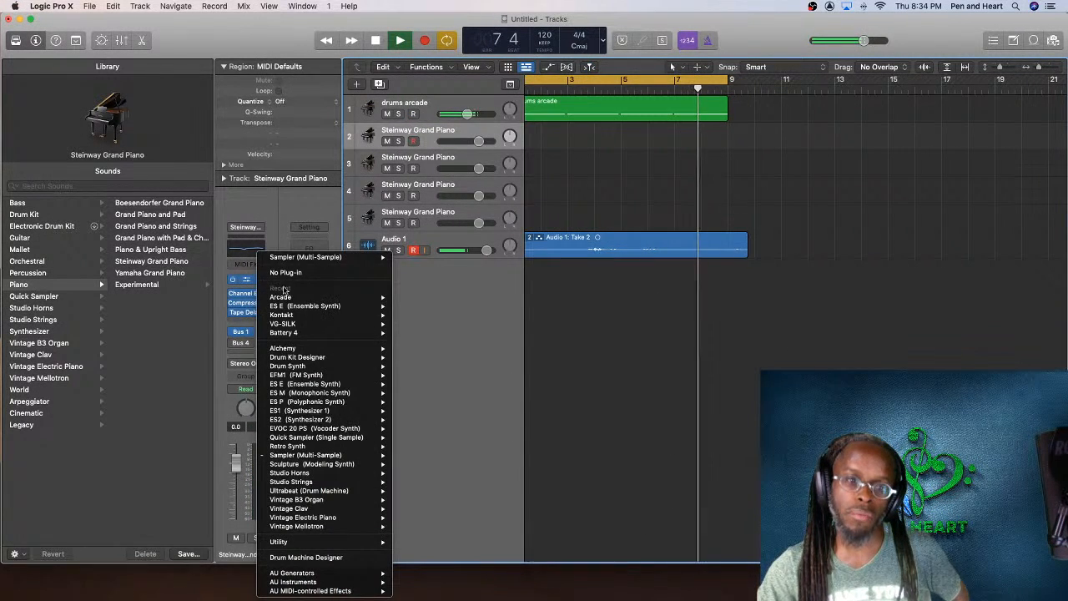
{"action": "key", "text": "Escape"}
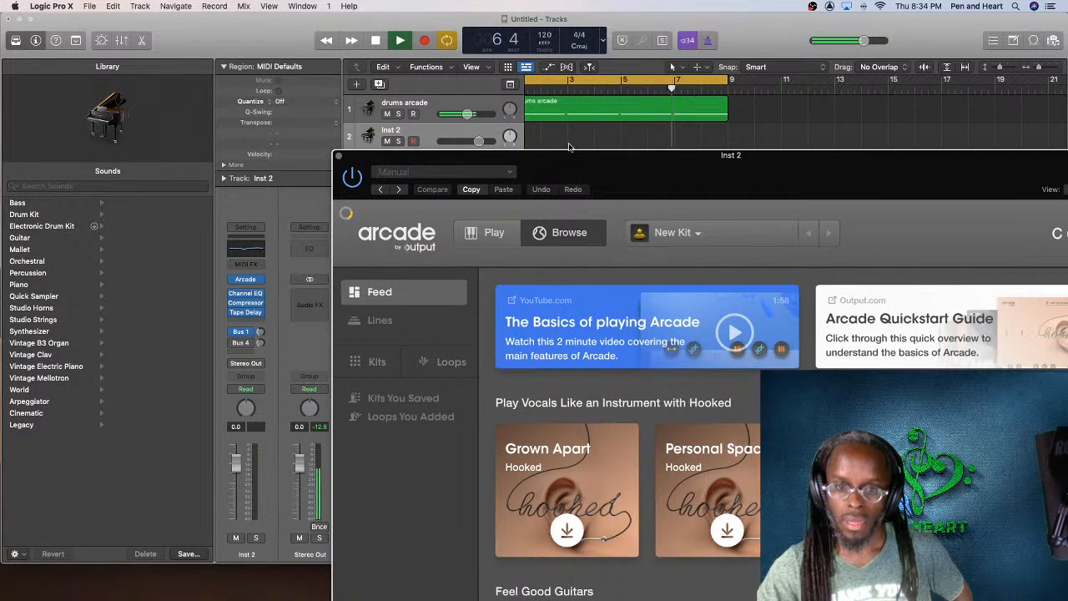
{"action": "left_click_drag", "start_coordinate": [675, 153], "coordinate": [631, 81]}
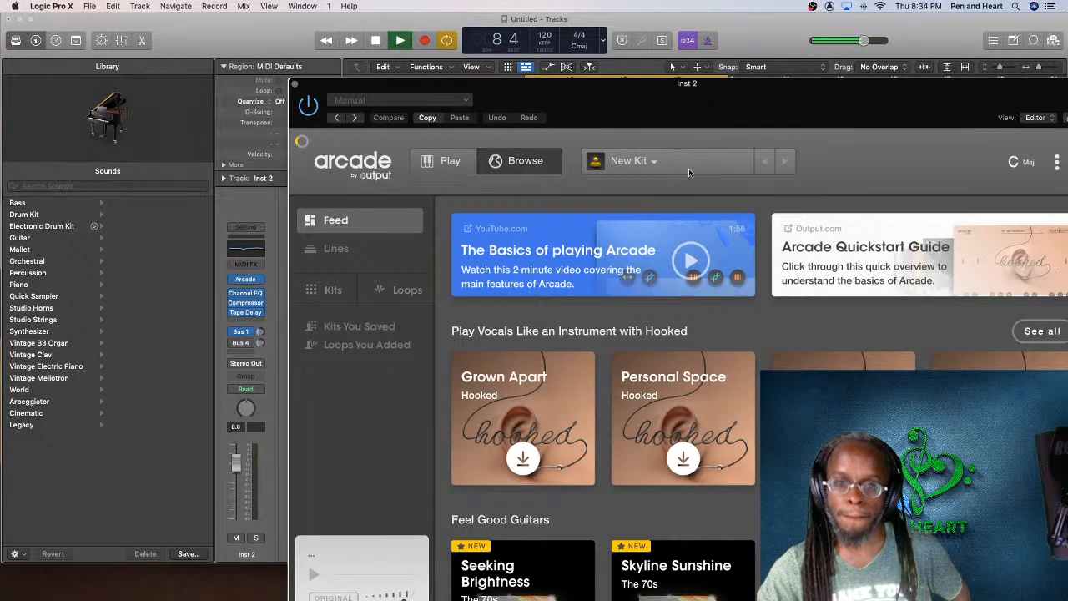
{"action": "left_click", "coordinate": [730, 164]}
{"action": "left_click", "coordinate": [672, 132]}
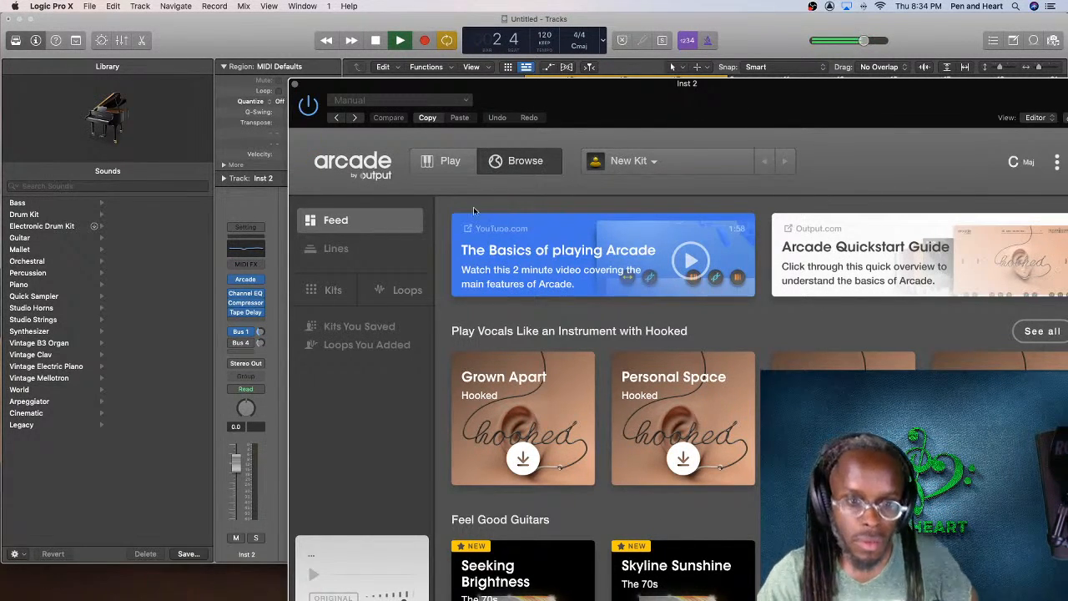
Step: Browse Arcade's Lines, load the Crescent Moon kit from the Pocket Band line on Inst 2 and close the plug-in window
{"action": "left_click", "coordinate": [336, 248]}
{"action": "scroll", "coordinate": [668, 264], "scroll_direction": "down", "scroll_amount": 5}
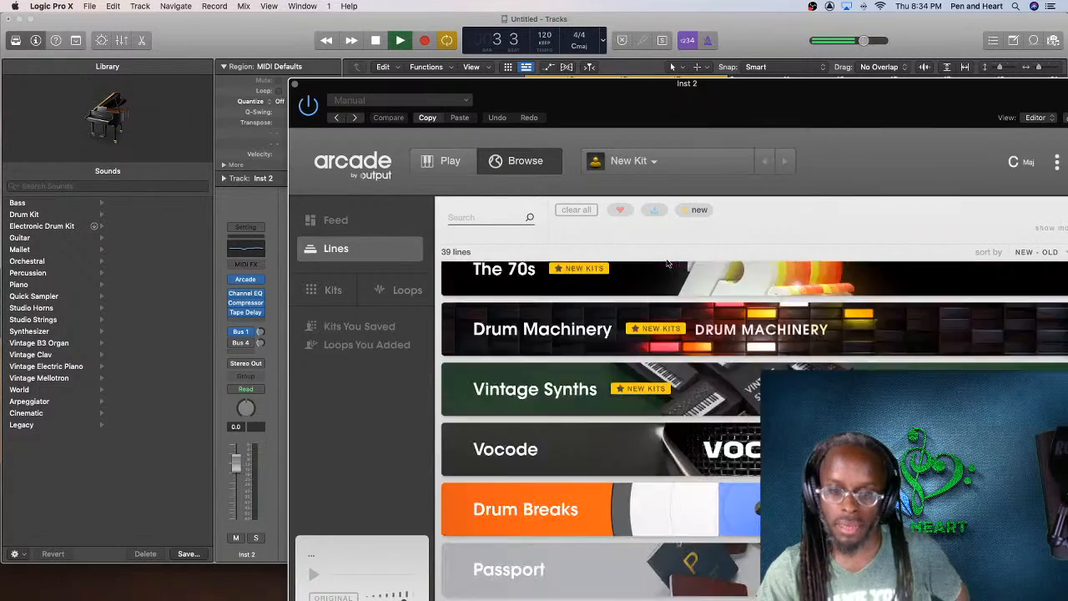
{"action": "scroll", "coordinate": [667, 263], "scroll_direction": "down", "scroll_amount": 5}
{"action": "scroll", "coordinate": [668, 264], "scroll_direction": "down", "scroll_amount": 5}
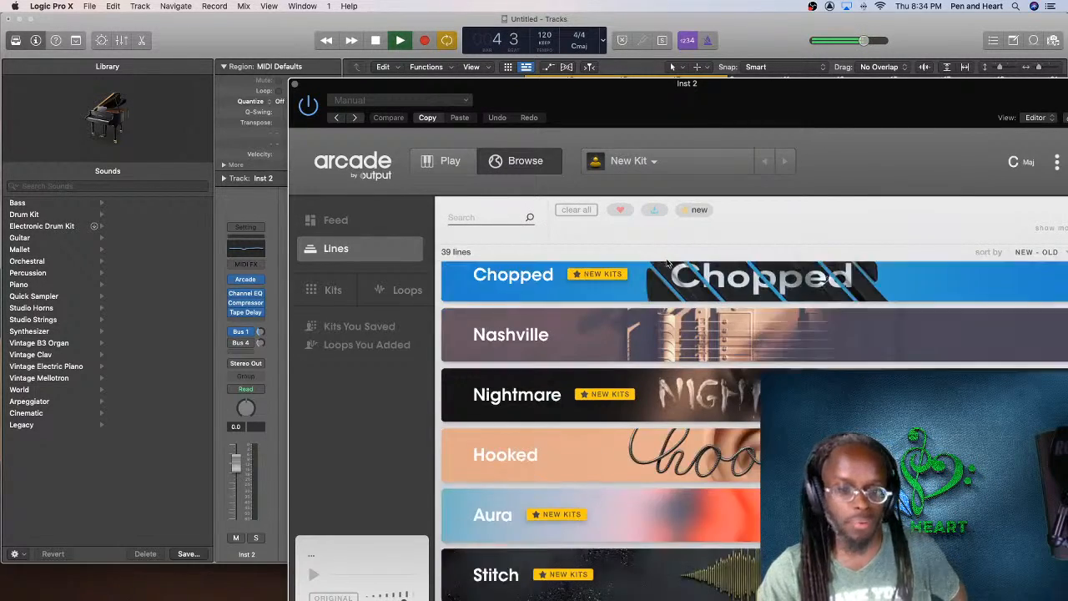
{"action": "left_click_drag", "start_coordinate": [584, 97], "coordinate": [339, 31]}
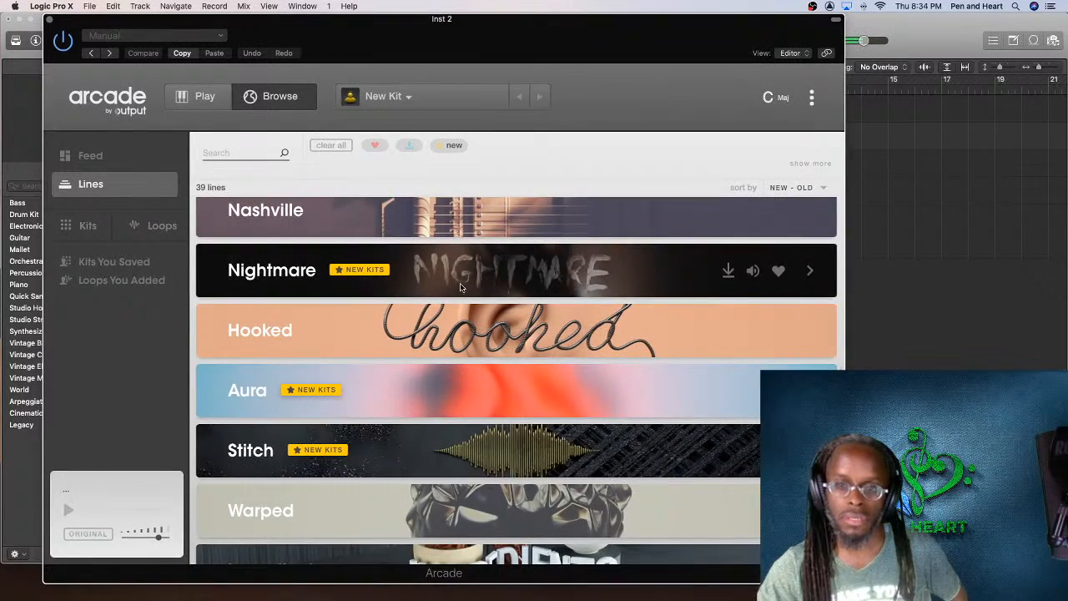
{"action": "scroll", "coordinate": [460, 284], "scroll_direction": "down", "scroll_amount": 15}
{"action": "scroll", "coordinate": [460, 287], "scroll_direction": "down", "scroll_amount": 3}
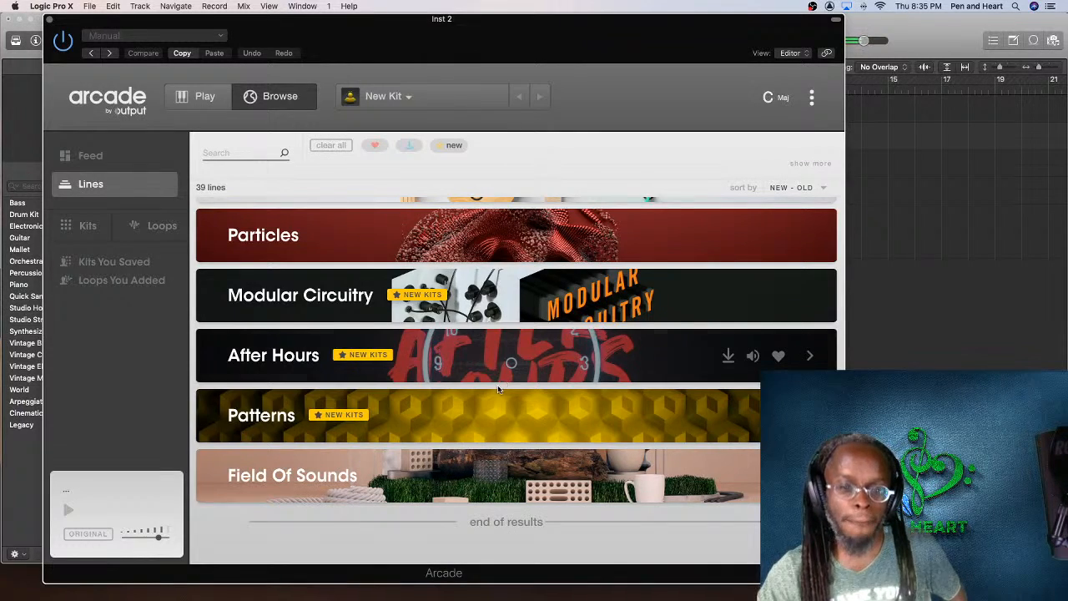
{"action": "scroll", "coordinate": [503, 386], "scroll_direction": "up", "scroll_amount": 5}
{"action": "scroll", "coordinate": [503, 389], "scroll_direction": "up", "scroll_amount": 5}
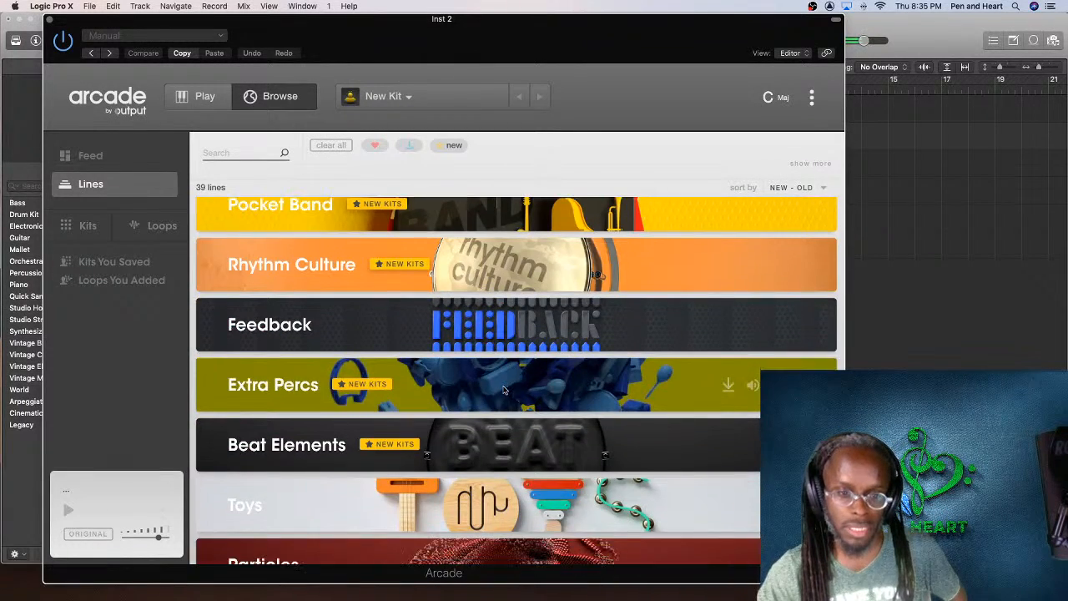
{"action": "scroll", "coordinate": [503, 393], "scroll_direction": "down", "scroll_amount": 4}
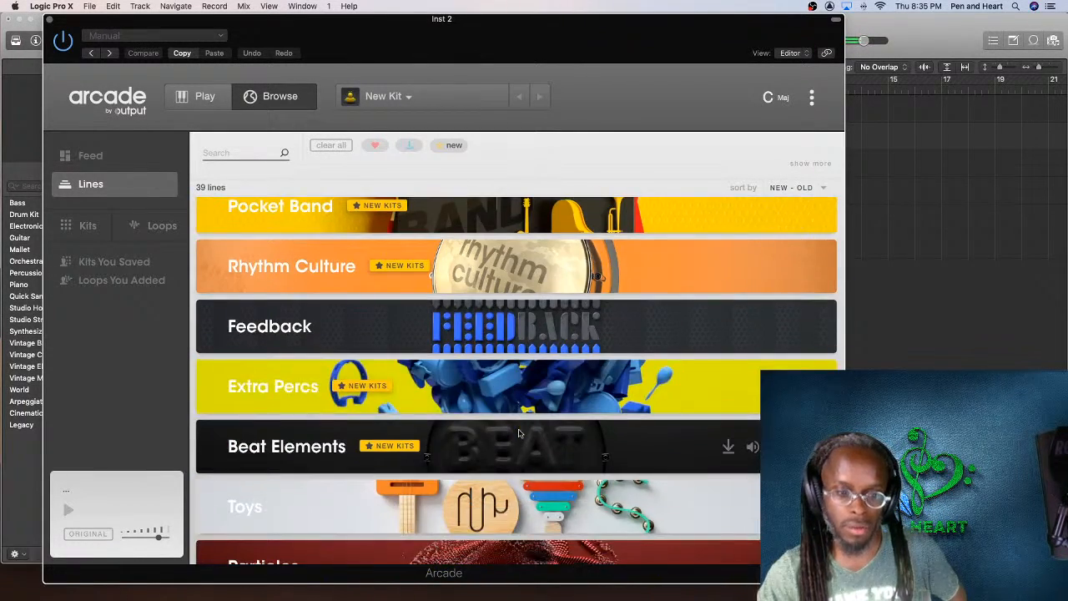
{"action": "scroll", "coordinate": [459, 334], "scroll_direction": "up", "scroll_amount": 2}
{"action": "left_click", "coordinate": [457, 328]}
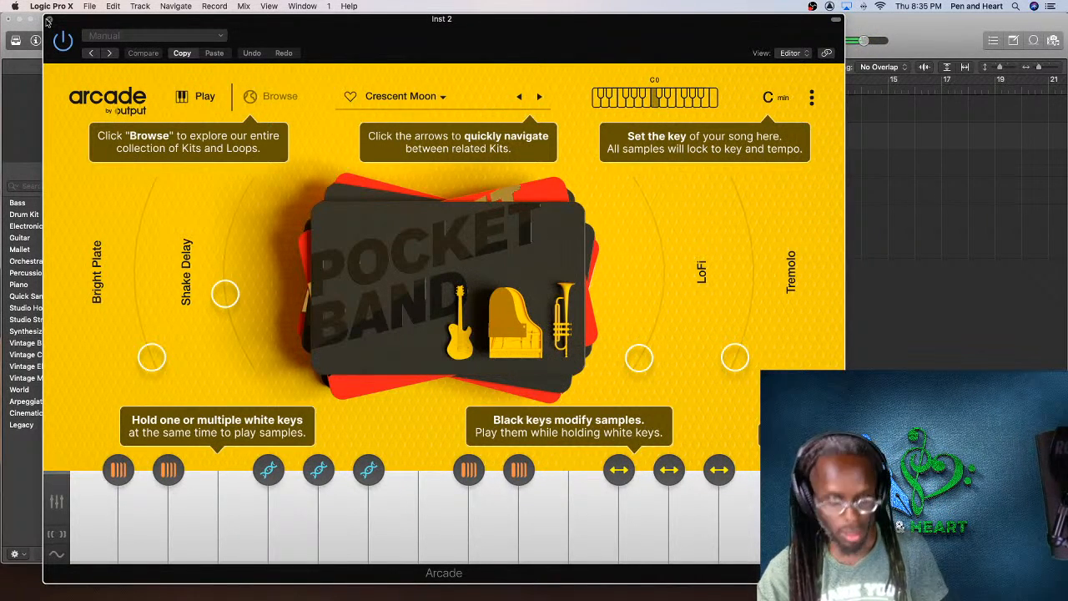
{"action": "left_click", "coordinate": [49, 18]}
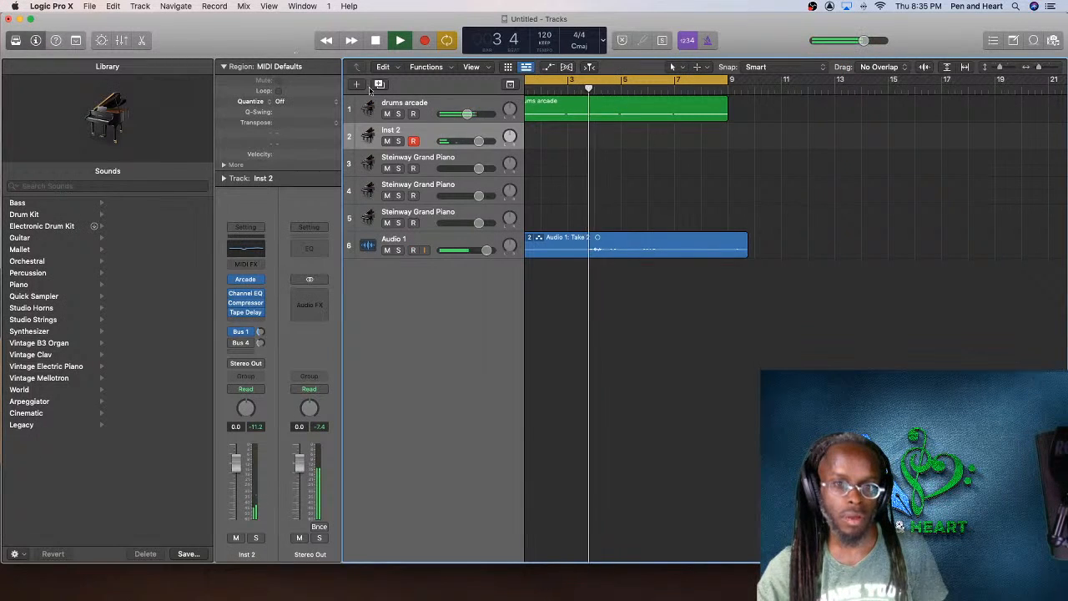
Step: Stop playback, record a take on the Inst 2 track over the bars 1 to 9 cycle and play it back from bar 1
{"action": "left_click", "coordinate": [376, 40]}
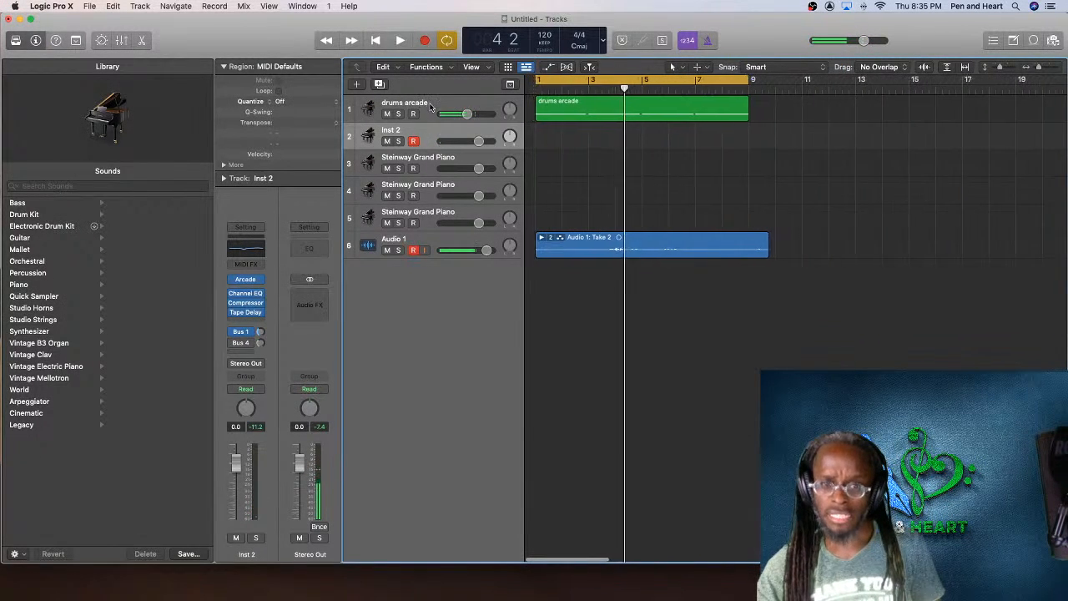
{"action": "left_click", "coordinate": [376, 40]}
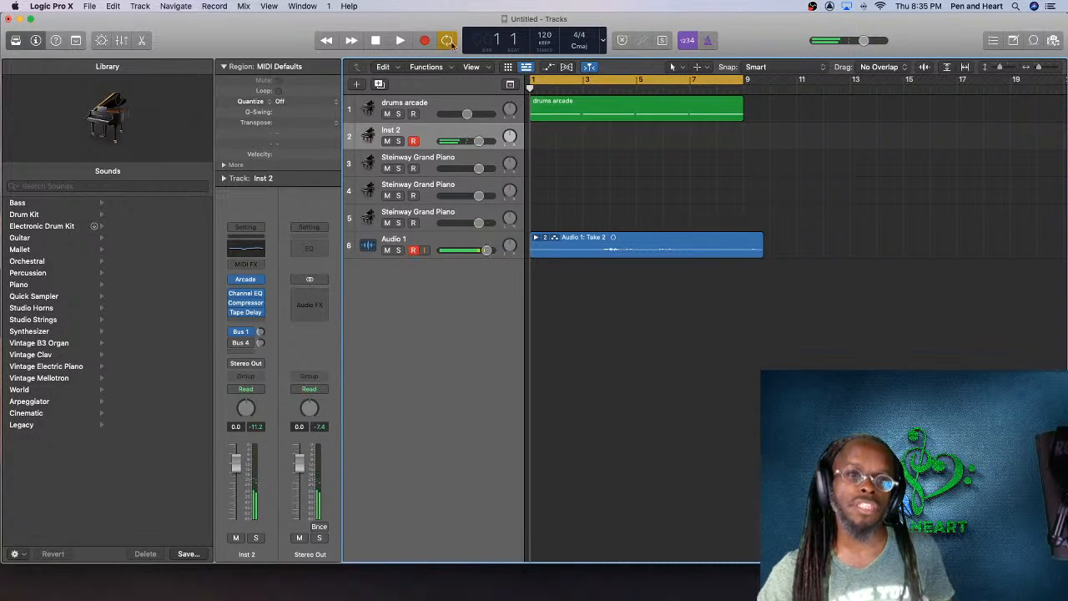
{"action": "left_click", "coordinate": [422, 48]}
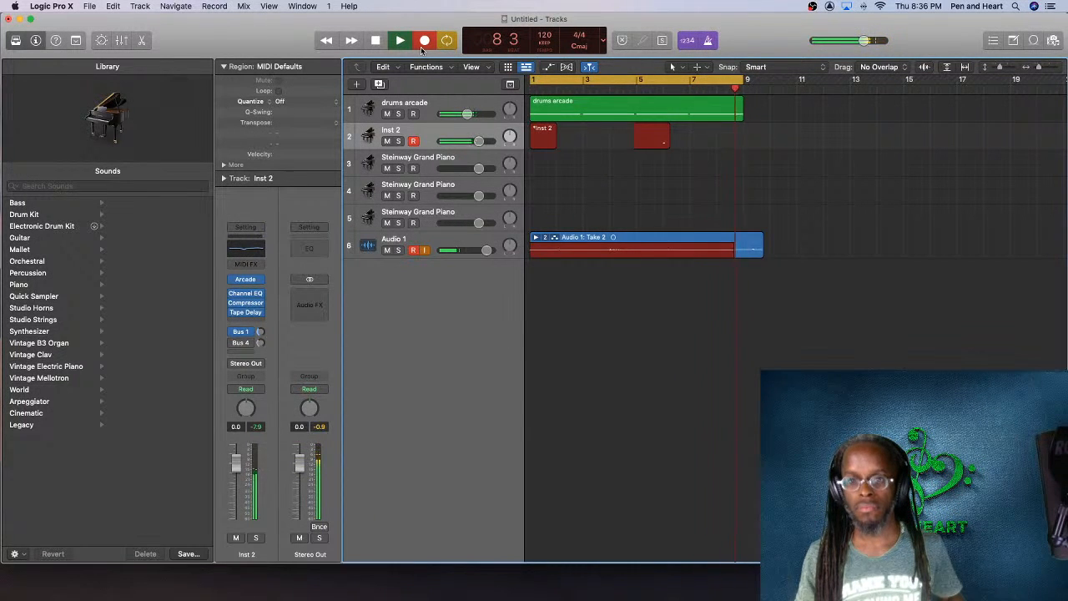
{"action": "left_click", "coordinate": [374, 42]}
{"action": "left_click_drag", "start_coordinate": [534, 89], "coordinate": [530, 89]}
{"action": "key", "text": "space"}
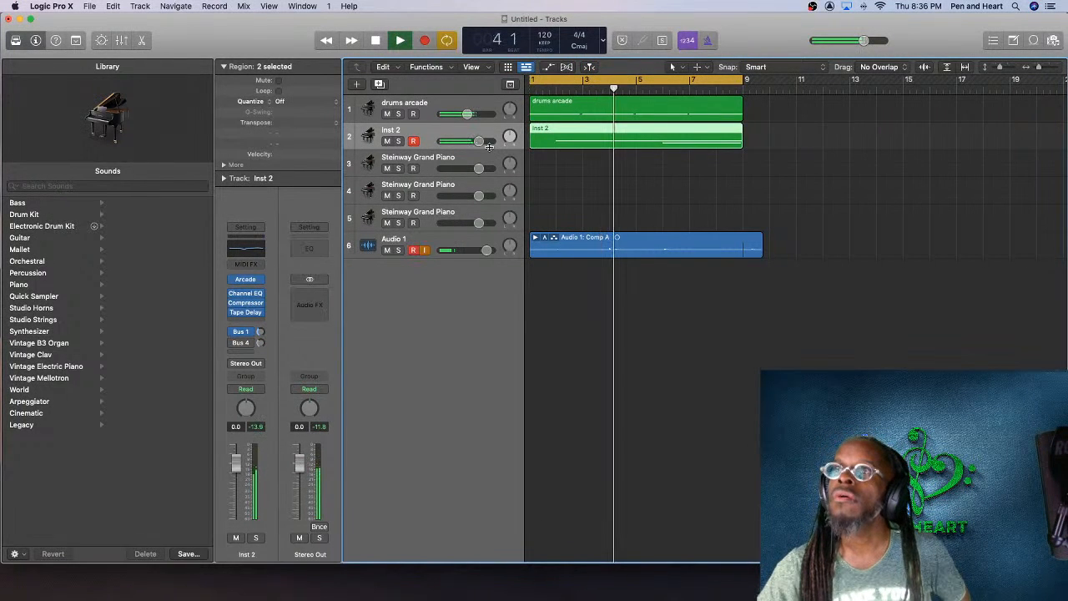
Step: Try to turn off record enable on the Audio 1 track
{"action": "left_click", "coordinate": [414, 250]}
{"action": "left_click", "coordinate": [413, 250]}
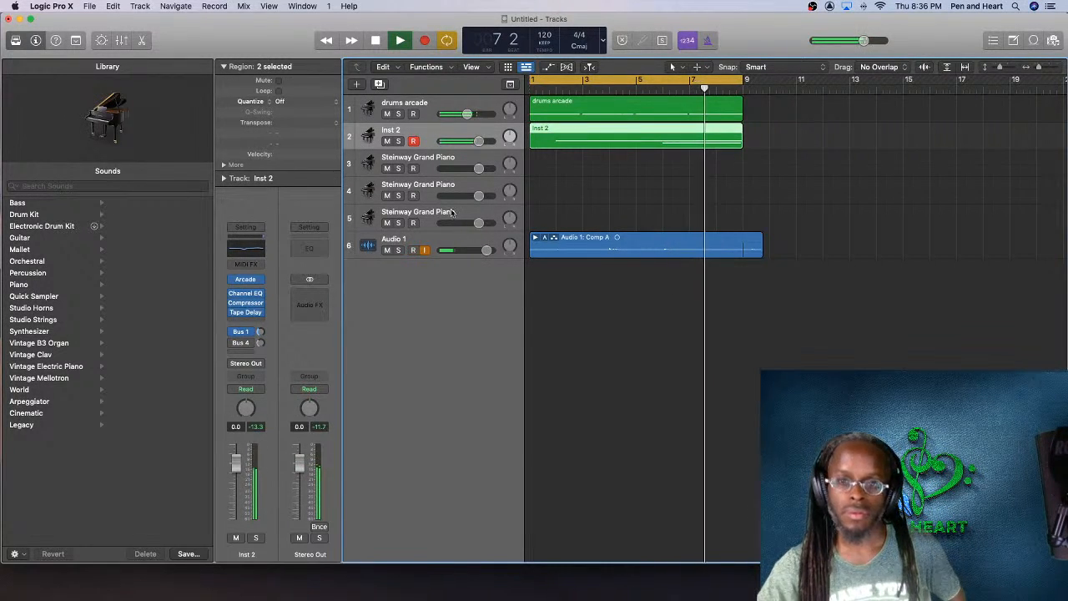
{"action": "left_click", "coordinate": [413, 251]}
{"action": "left_click", "coordinate": [413, 251]}
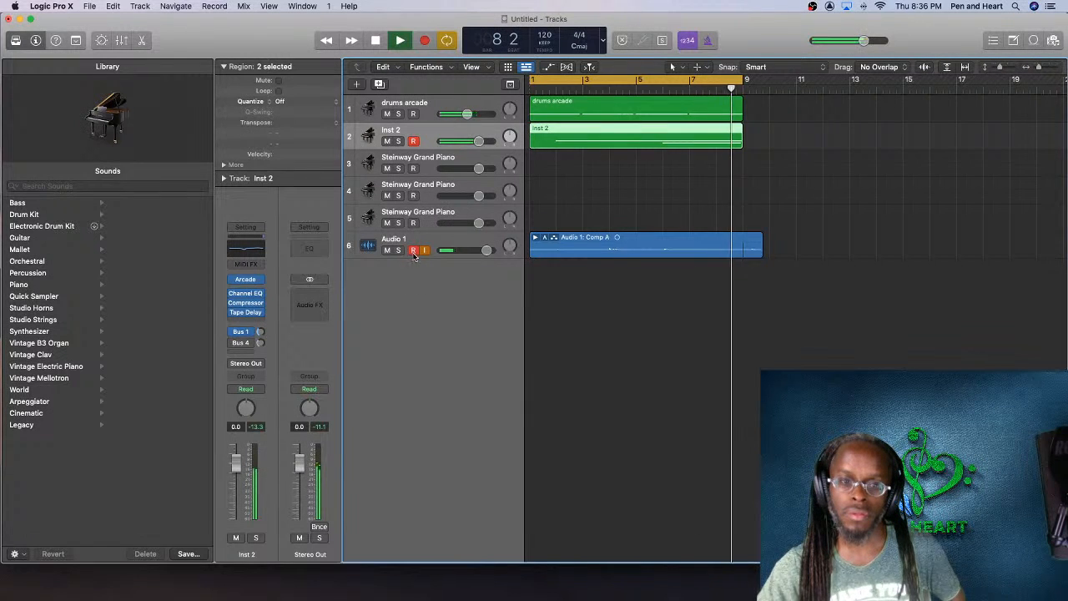
{"action": "left_click", "coordinate": [414, 251]}
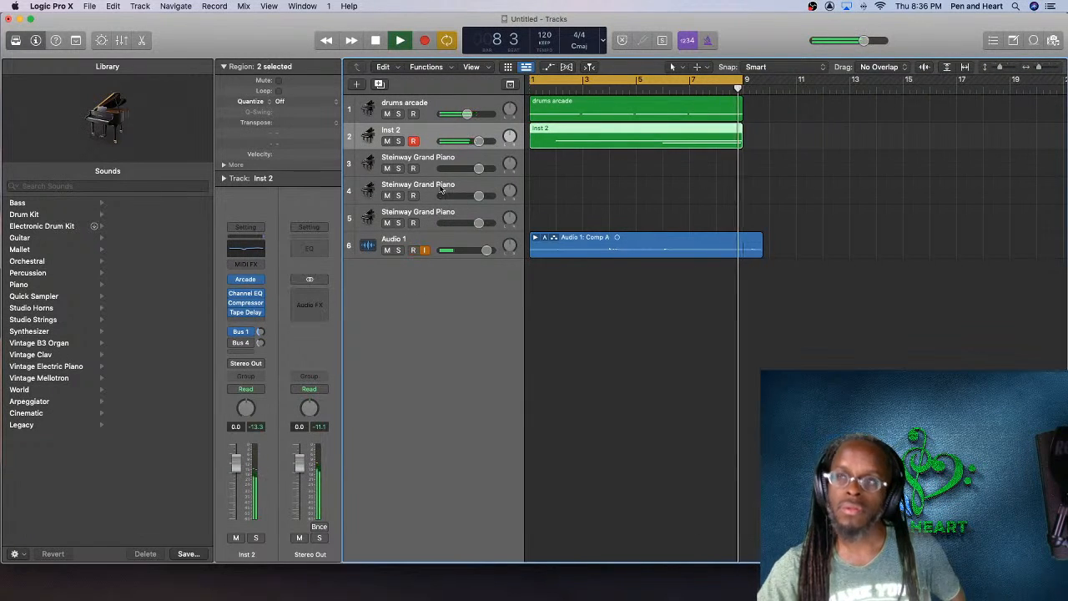
Step: Stop playback, delete the recorded Inst 2 region and record a new take on that track from bar 1
{"action": "left_click", "coordinate": [377, 41]}
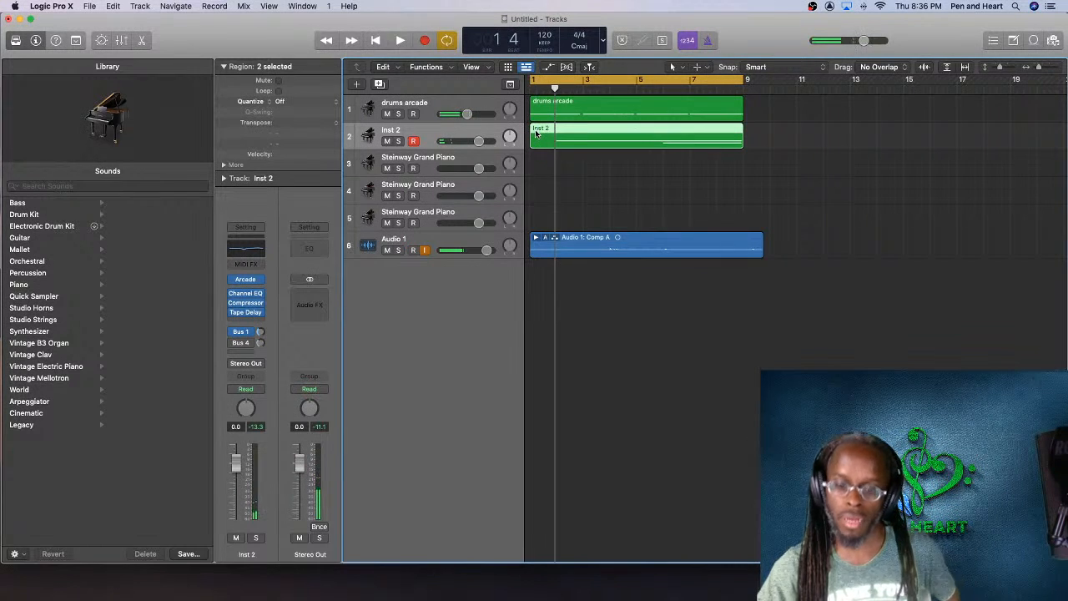
{"action": "key", "text": "Delete"}
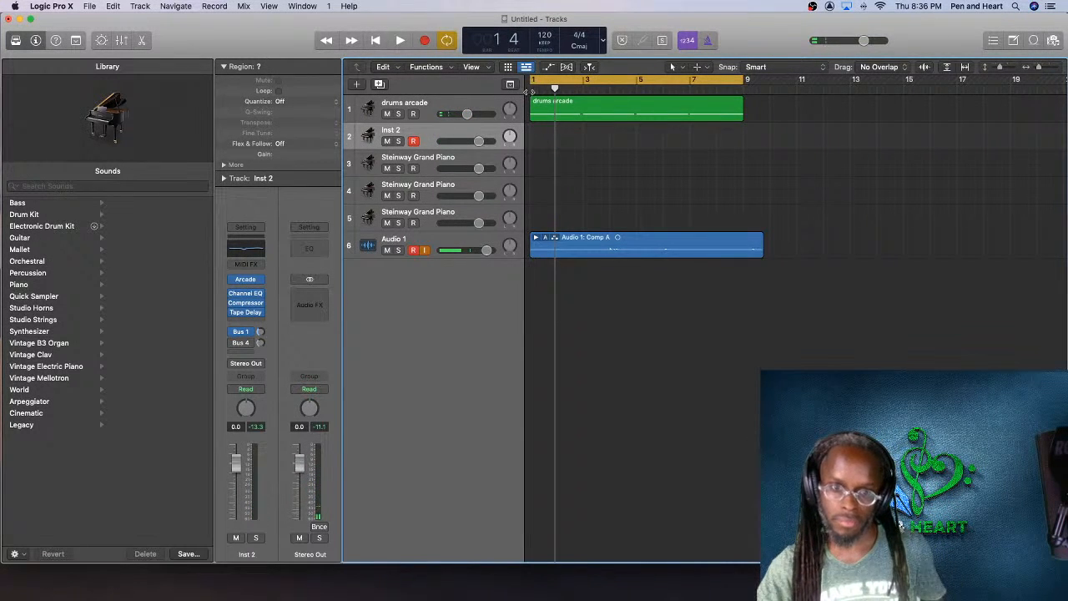
{"action": "left_click", "coordinate": [529, 88]}
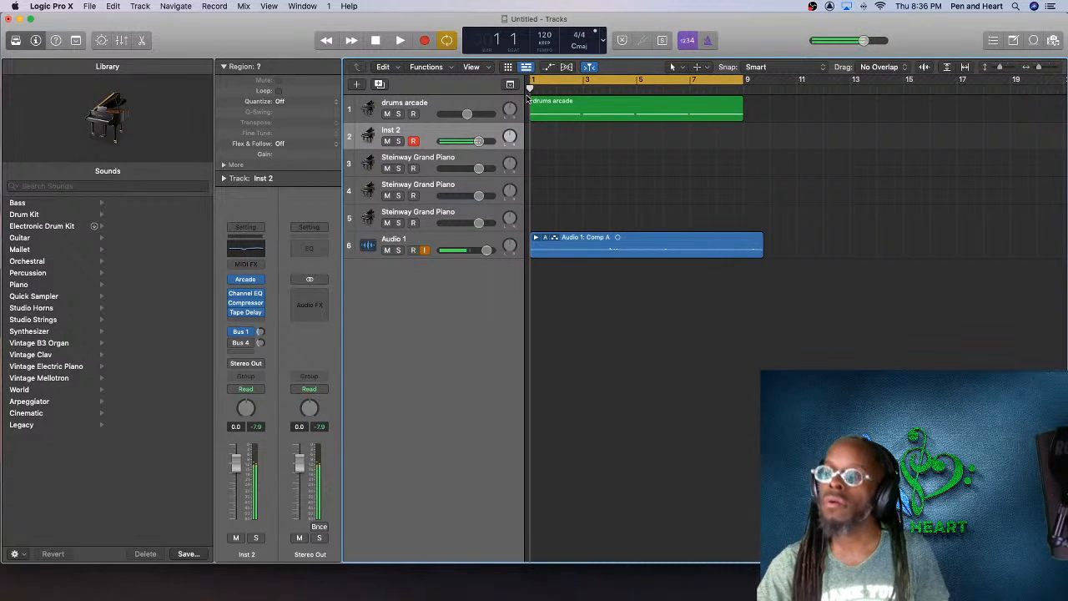
{"action": "left_click", "coordinate": [424, 41]}
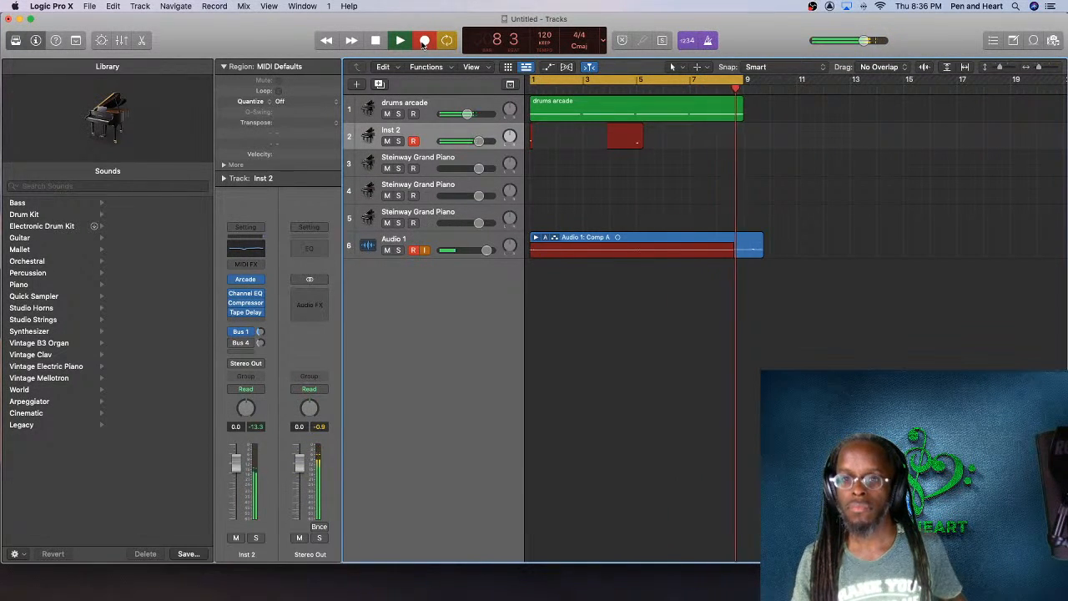
{"action": "left_click", "coordinate": [375, 40]}
Step: Play the new Inst 2 take together with the drums from bar 1 and select the Inst 2 track
{"action": "left_click_drag", "start_coordinate": [544, 90], "coordinate": [518, 88]}
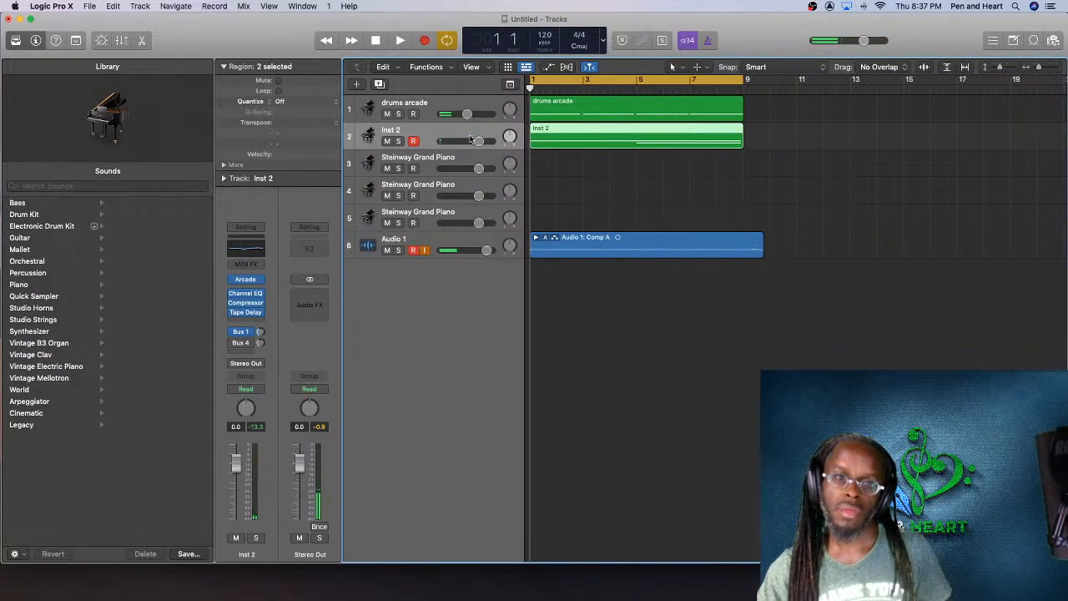
{"action": "left_click", "coordinate": [451, 158]}
{"action": "key", "text": "space"}
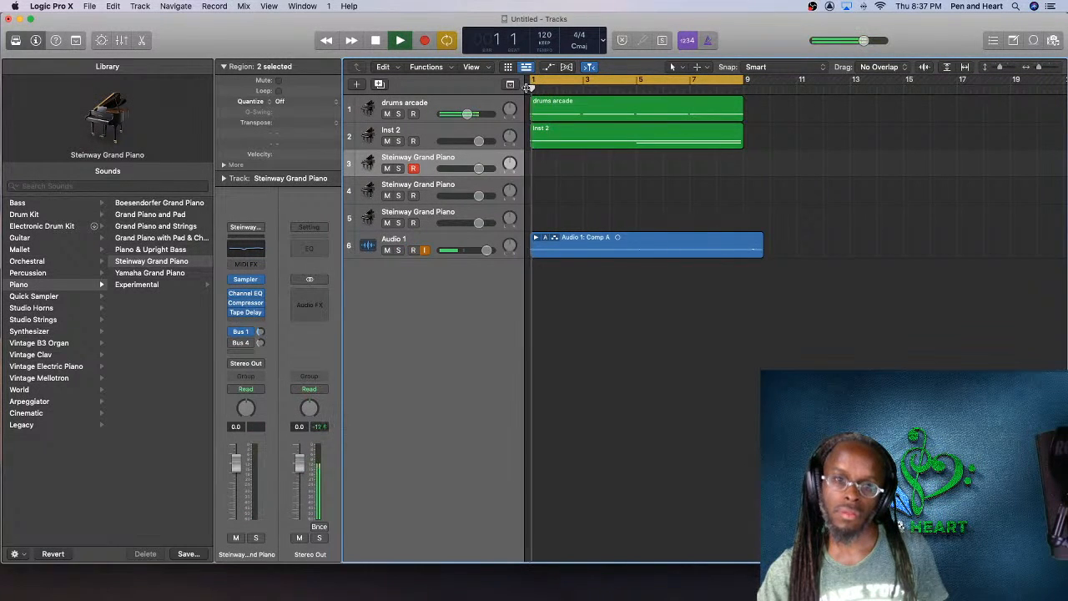
{"action": "left_click", "coordinate": [454, 133]}
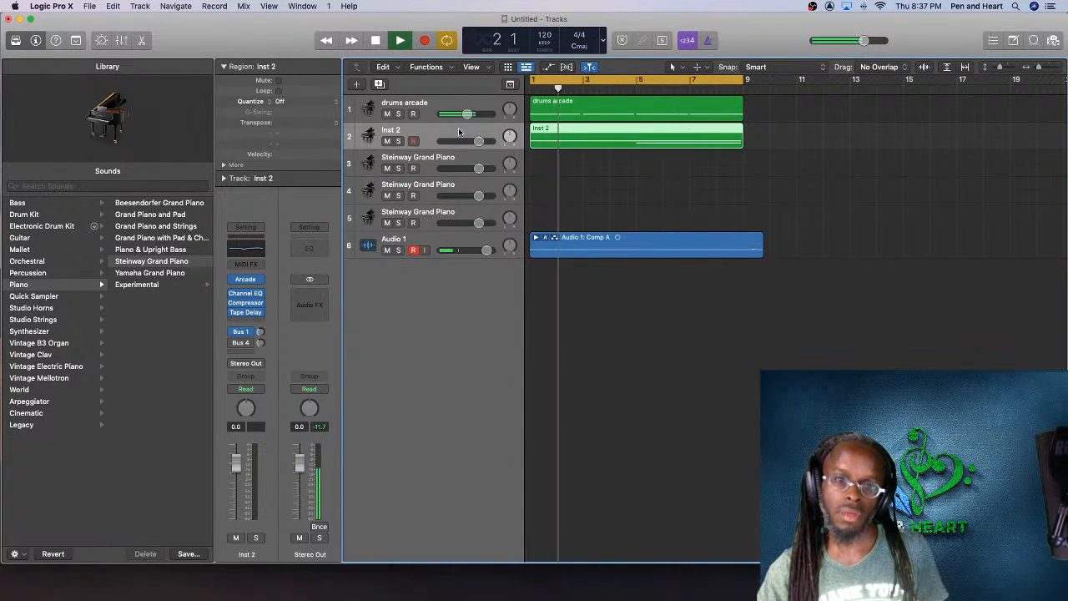
{"action": "key", "text": "Return"}
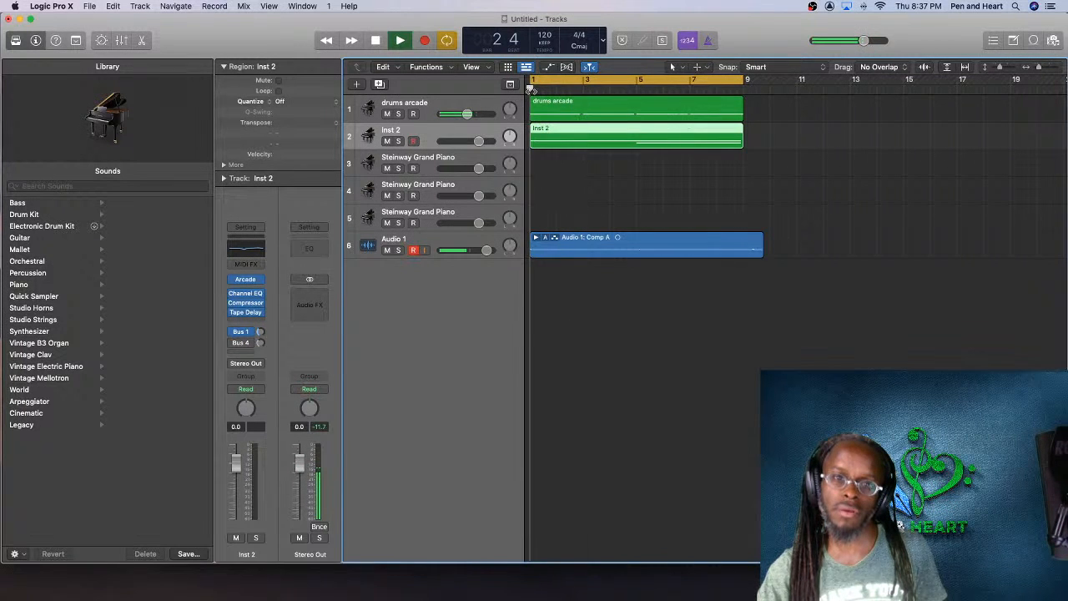
Step: Restart playback from bar 1 and quantize the Inst 2 region to 1/16 Note
{"action": "left_click", "coordinate": [414, 142]}
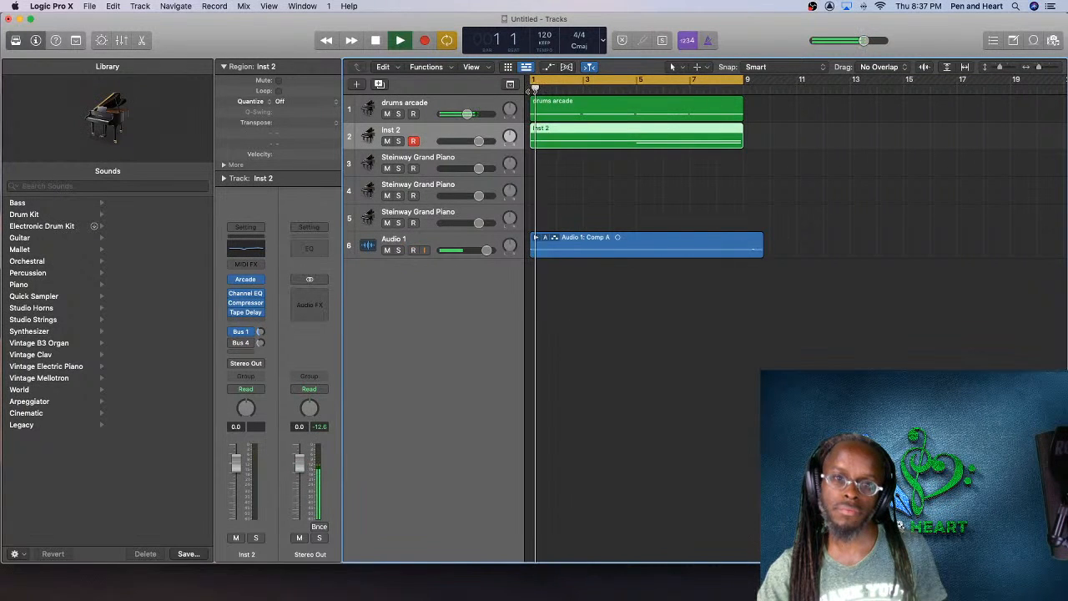
{"action": "left_click", "coordinate": [376, 41]}
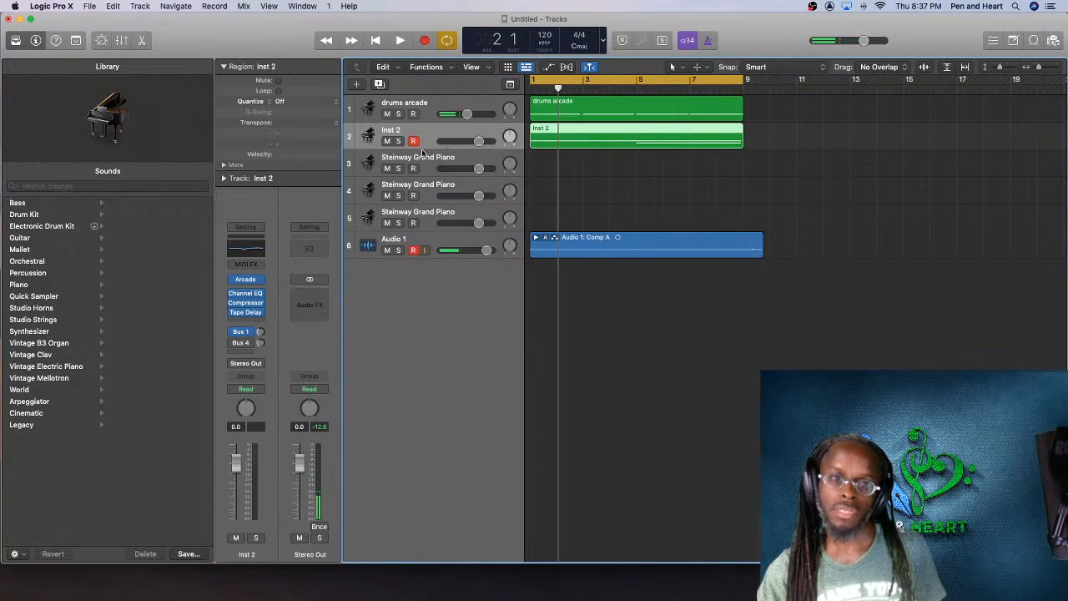
{"action": "left_click", "coordinate": [529, 87]}
{"action": "key", "text": "space"}
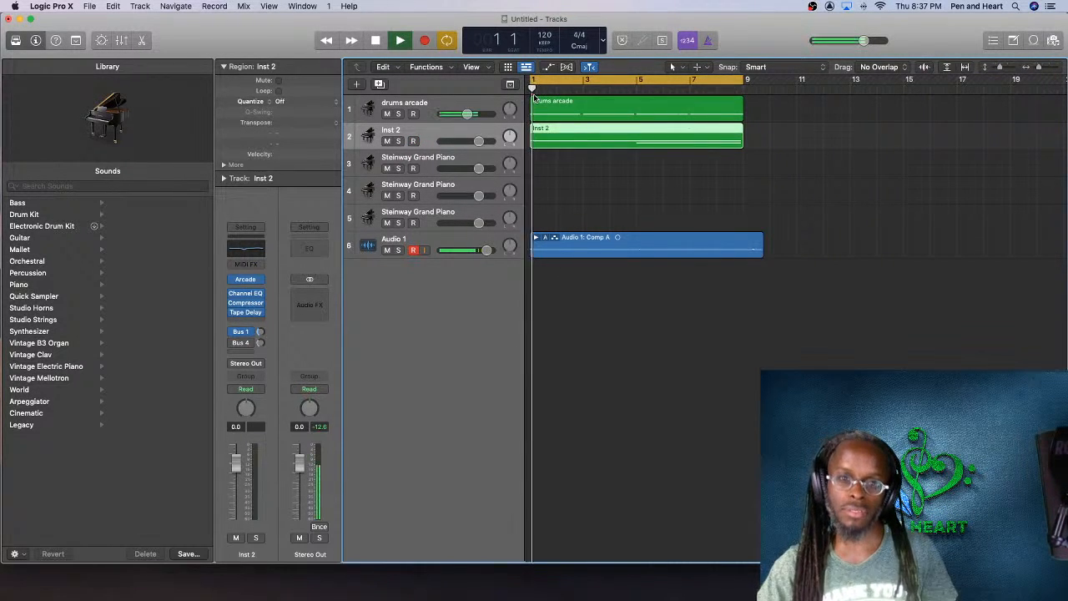
{"action": "left_click", "coordinate": [322, 105]}
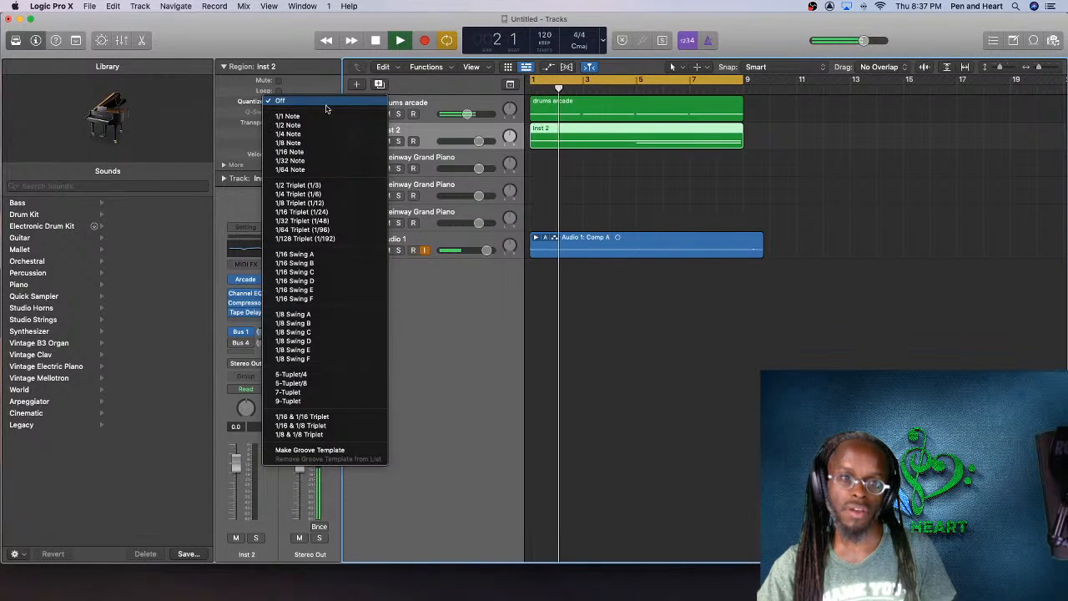
{"action": "left_click", "coordinate": [305, 153]}
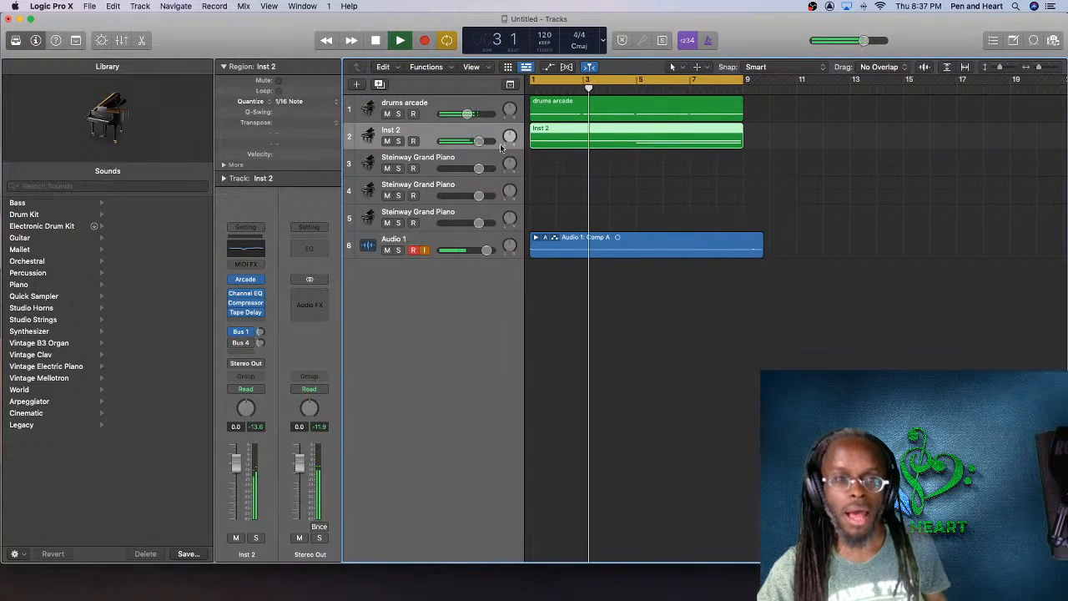
Step: Replace the Sampler on the Steinway Grand Piano track directly below Inst 2 with a stereo Arcade instrument
{"action": "left_click", "coordinate": [426, 167]}
{"action": "scroll", "coordinate": [426, 168], "scroll_direction": "right", "scroll_amount": 1}
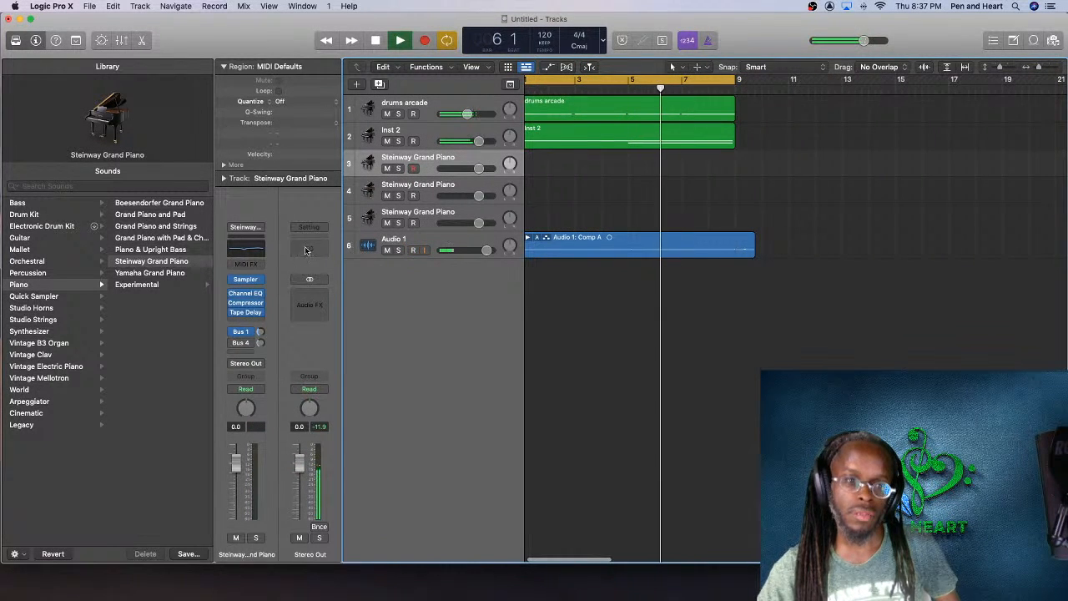
{"action": "left_click", "coordinate": [259, 280]}
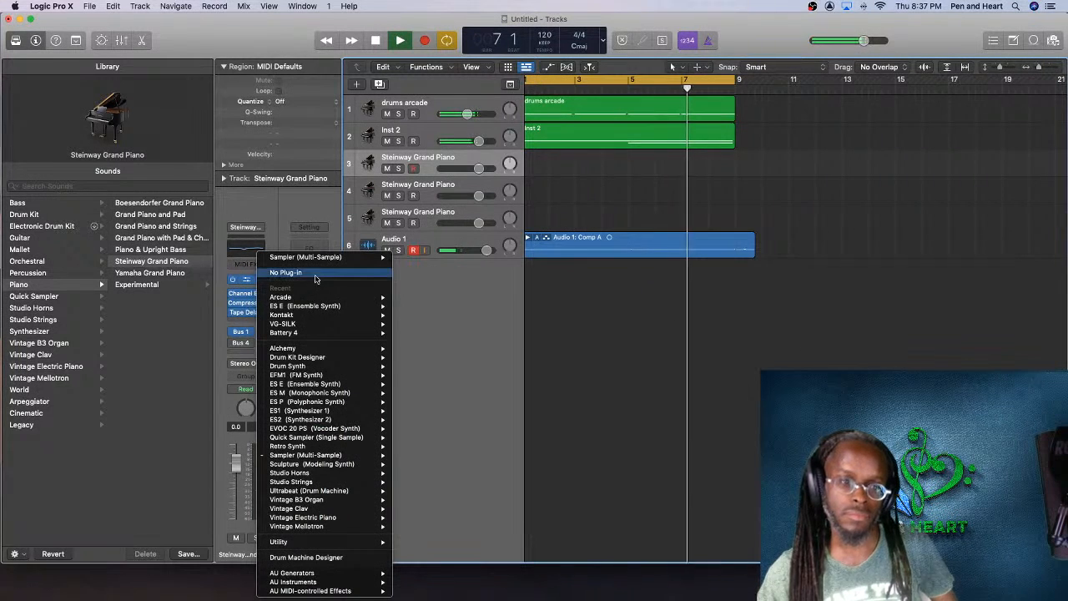
{"action": "mouse_move", "coordinate": [389, 297]}
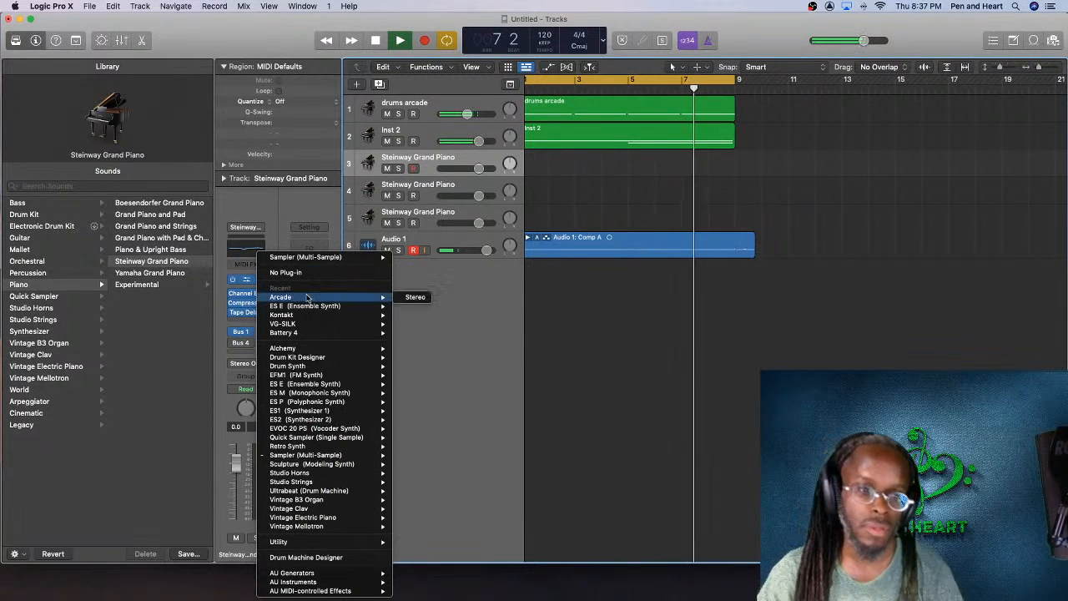
{"action": "left_click", "coordinate": [420, 299]}
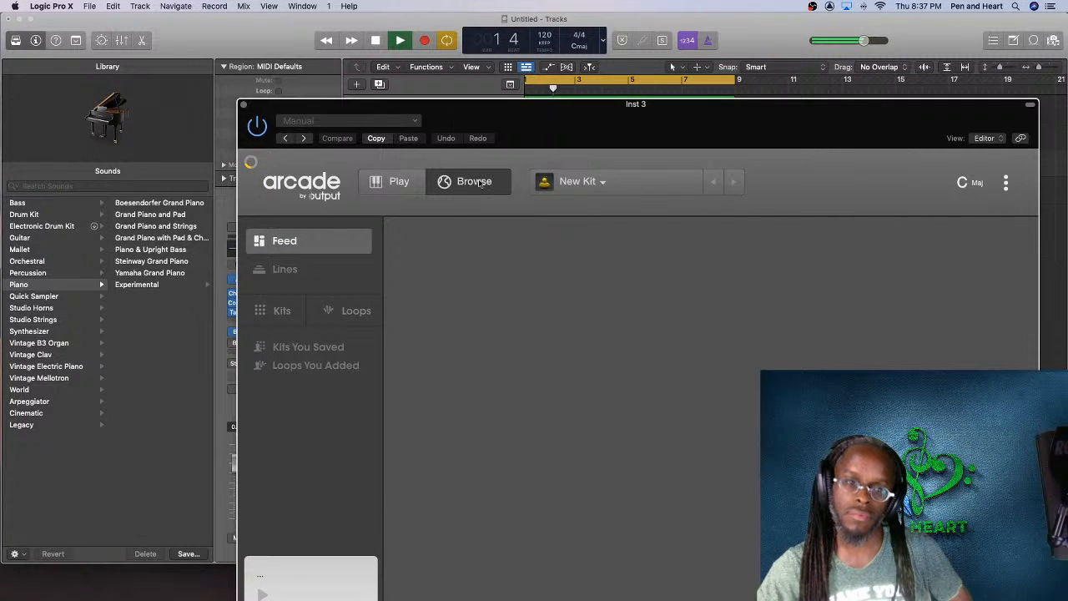
Step: Load the Crescent Moon kit from Arcade's Pocket Band line on the Inst 3 track and close the plug-in window
{"action": "left_click", "coordinate": [322, 275]}
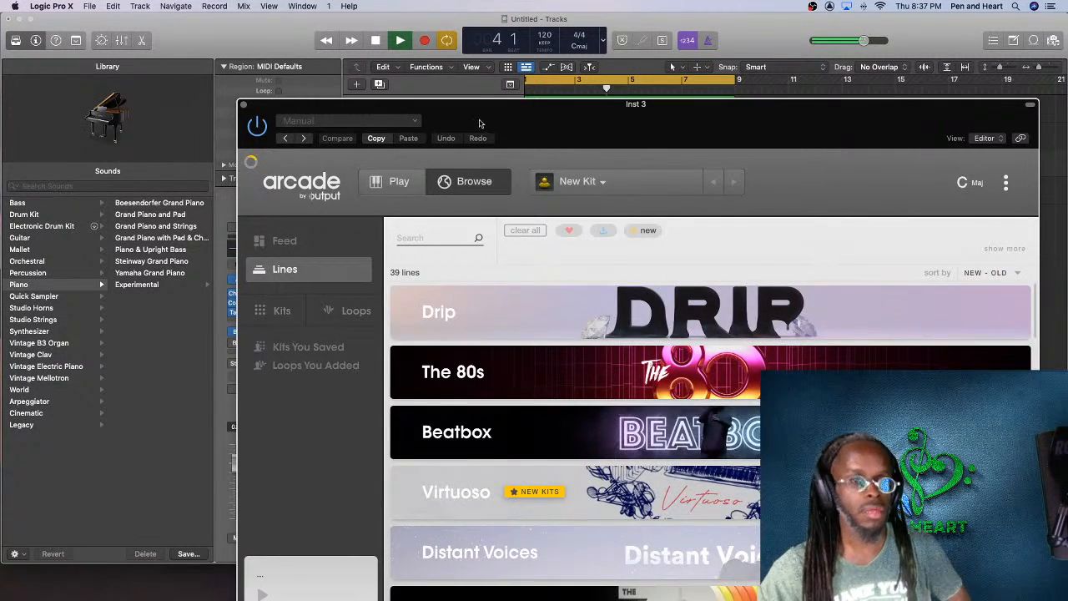
{"action": "left_click_drag", "start_coordinate": [483, 117], "coordinate": [383, 56]}
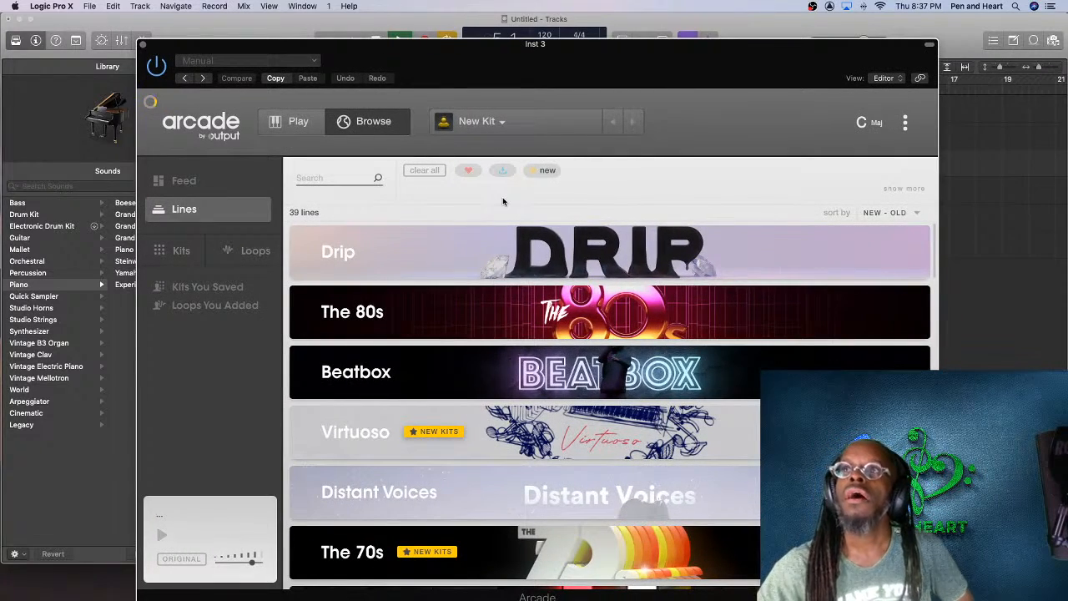
{"action": "scroll", "coordinate": [515, 312], "scroll_direction": "down", "scroll_amount": 10}
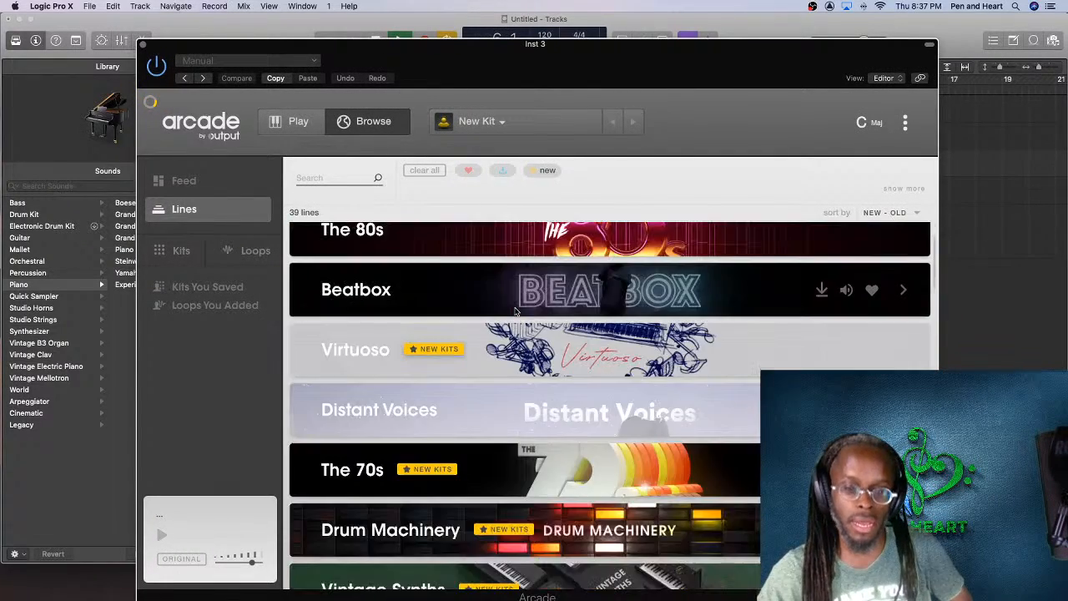
{"action": "scroll", "coordinate": [515, 312], "scroll_direction": "down", "scroll_amount": 12}
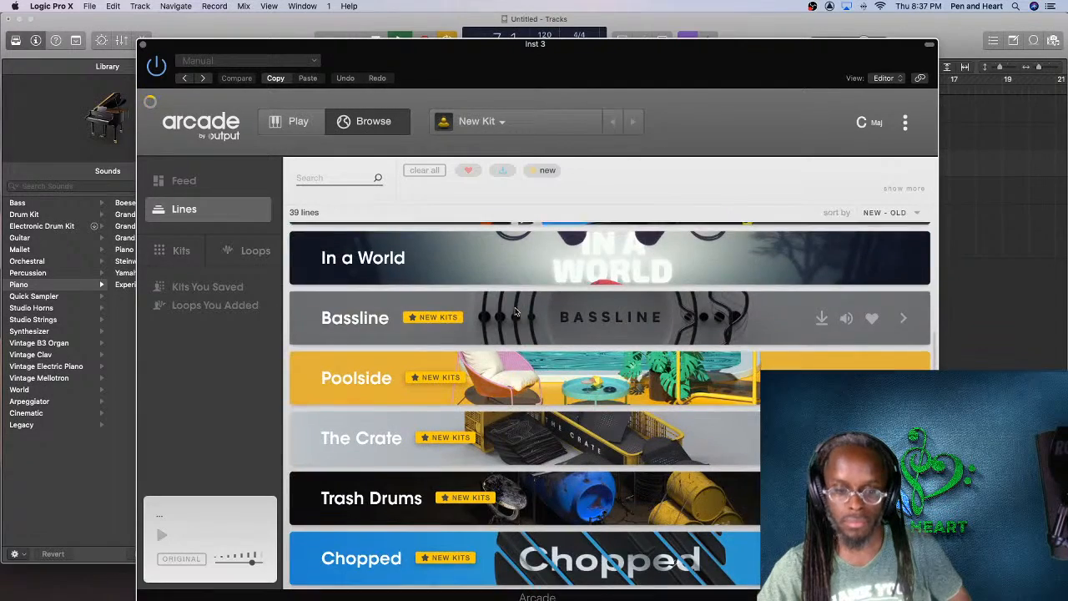
{"action": "scroll", "coordinate": [515, 312], "scroll_direction": "down", "scroll_amount": 5}
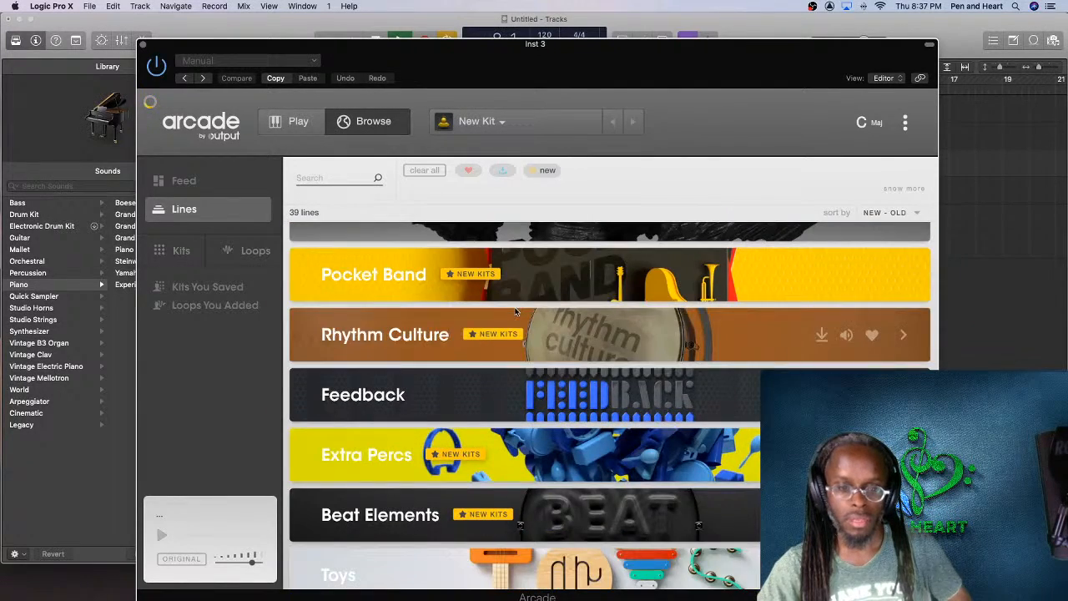
{"action": "left_click", "coordinate": [532, 288]}
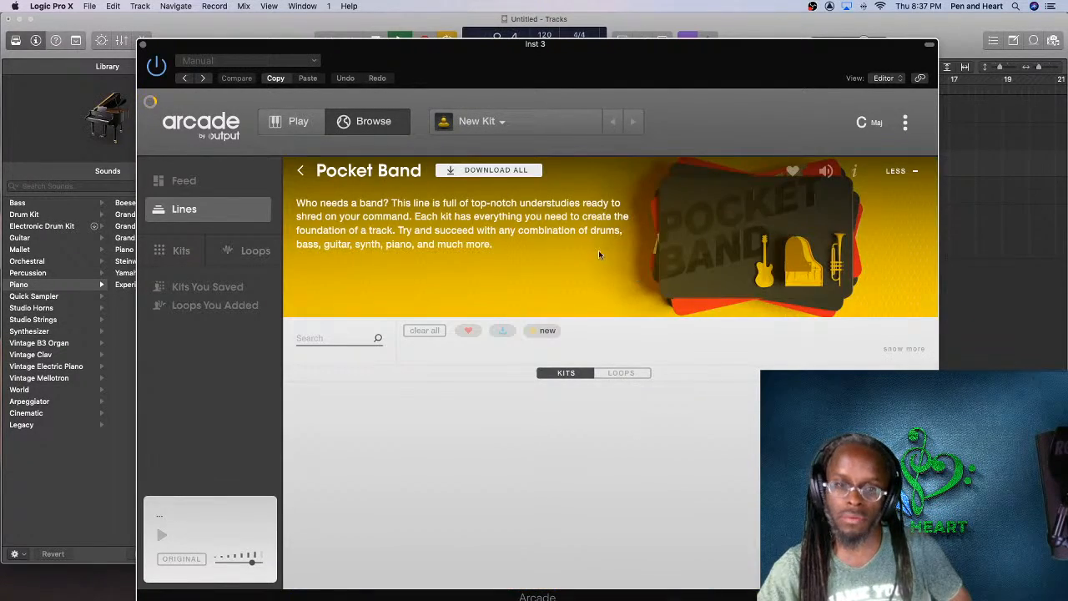
{"action": "left_click_drag", "start_coordinate": [516, 64], "coordinate": [428, 41]}
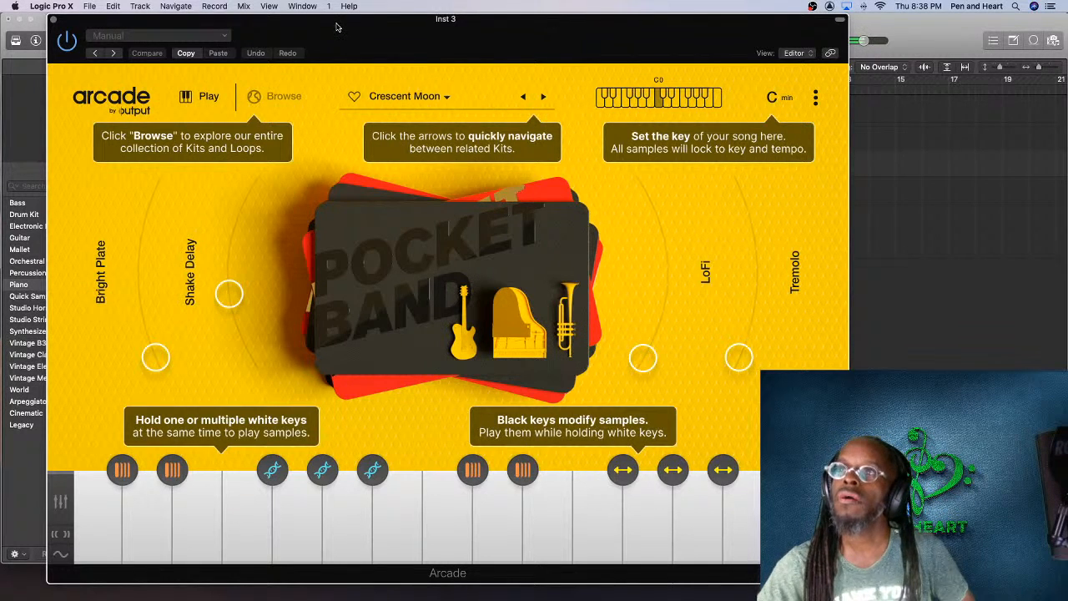
{"action": "left_click", "coordinate": [53, 20]}
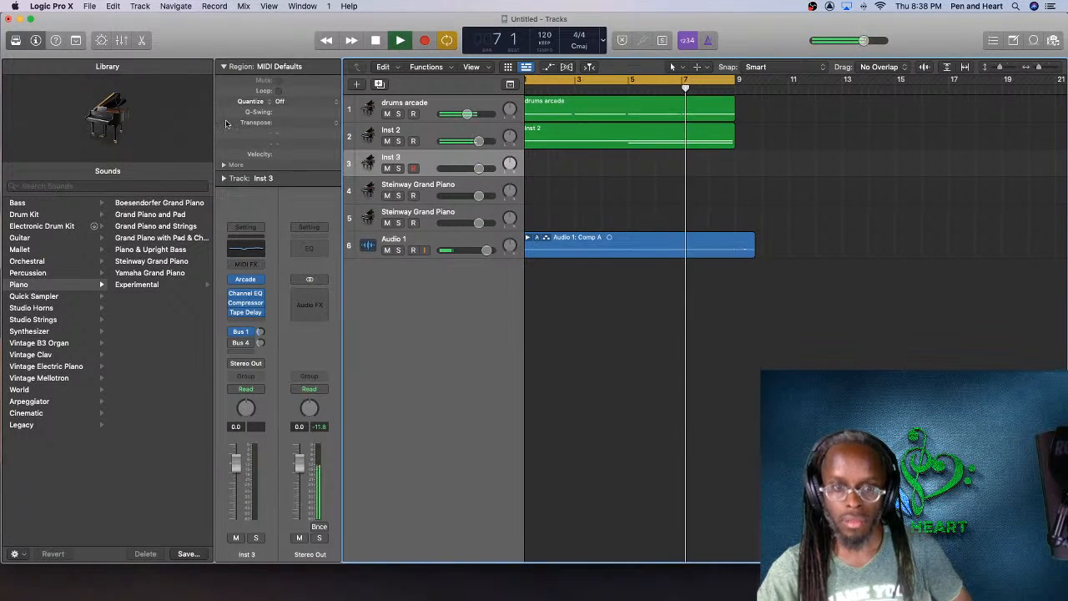
Step: Stop playback and rehearse a part on the Inst 3 track, alone and along with the recorded tracks
{"action": "scroll", "coordinate": [551, 189], "scroll_direction": "left", "scroll_amount": 1}
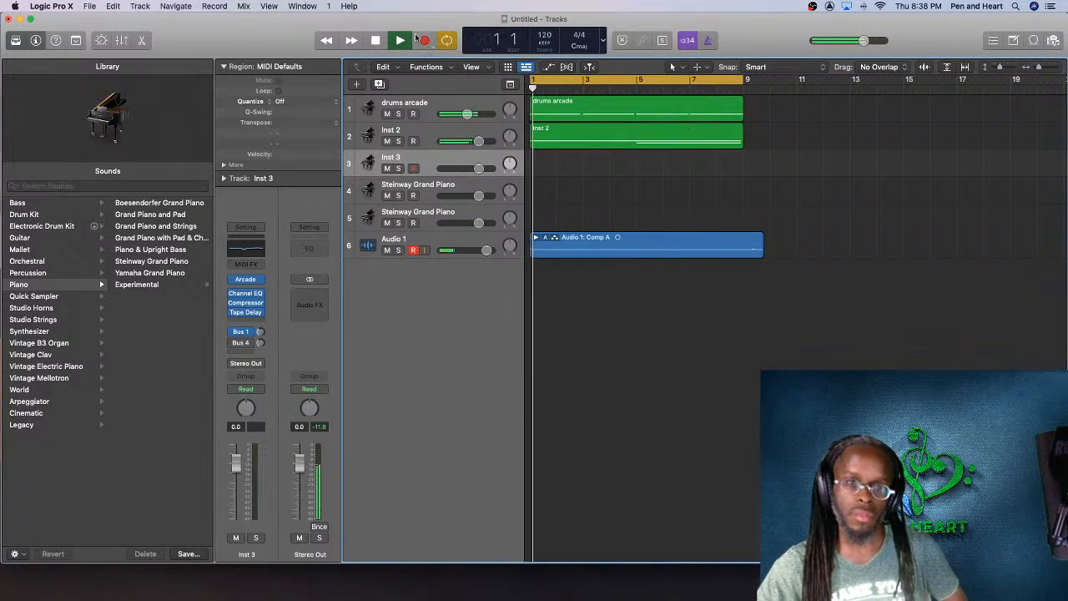
{"action": "left_click", "coordinate": [375, 42]}
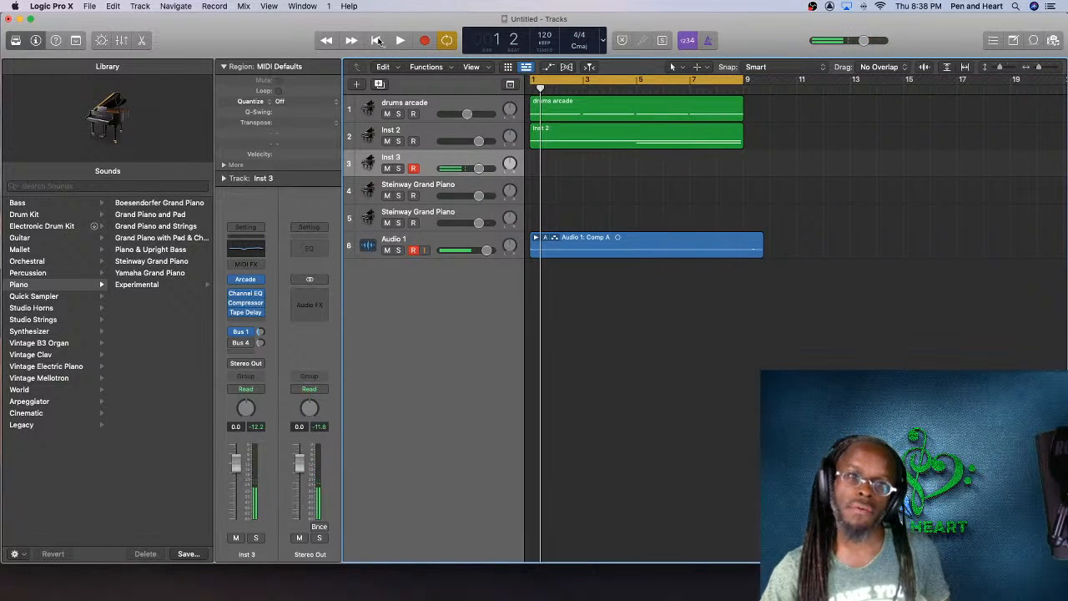
{"action": "left_click", "coordinate": [399, 41]}
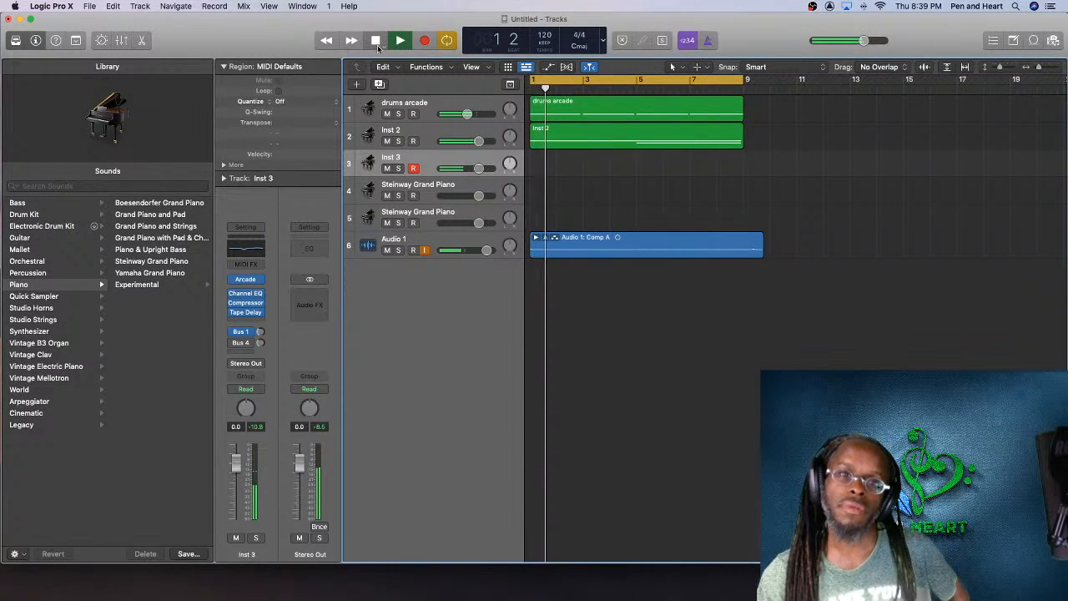
{"action": "left_click", "coordinate": [377, 41]}
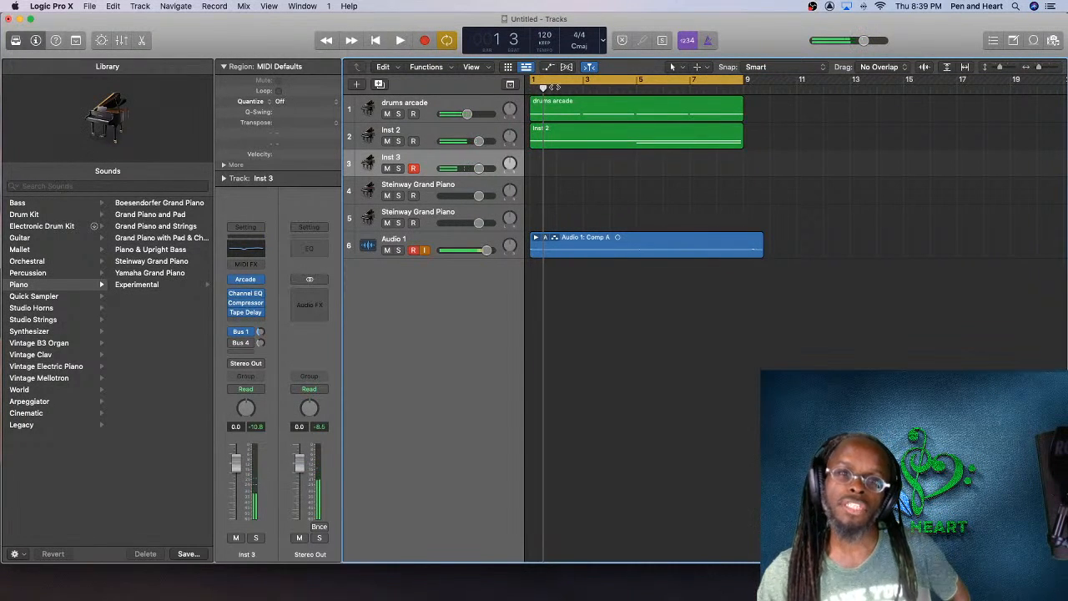
Step: Record a take on the Inst 3 track over the bars 1 to 9 cycle and stop with the playhead at bar 1
{"action": "left_click", "coordinate": [422, 47]}
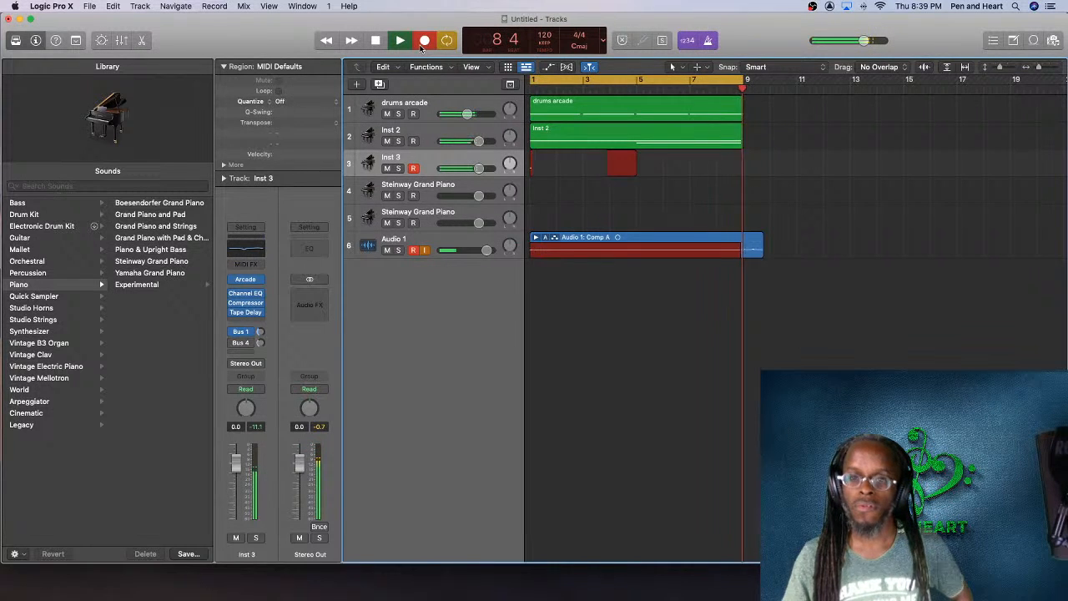
{"action": "key", "text": "space"}
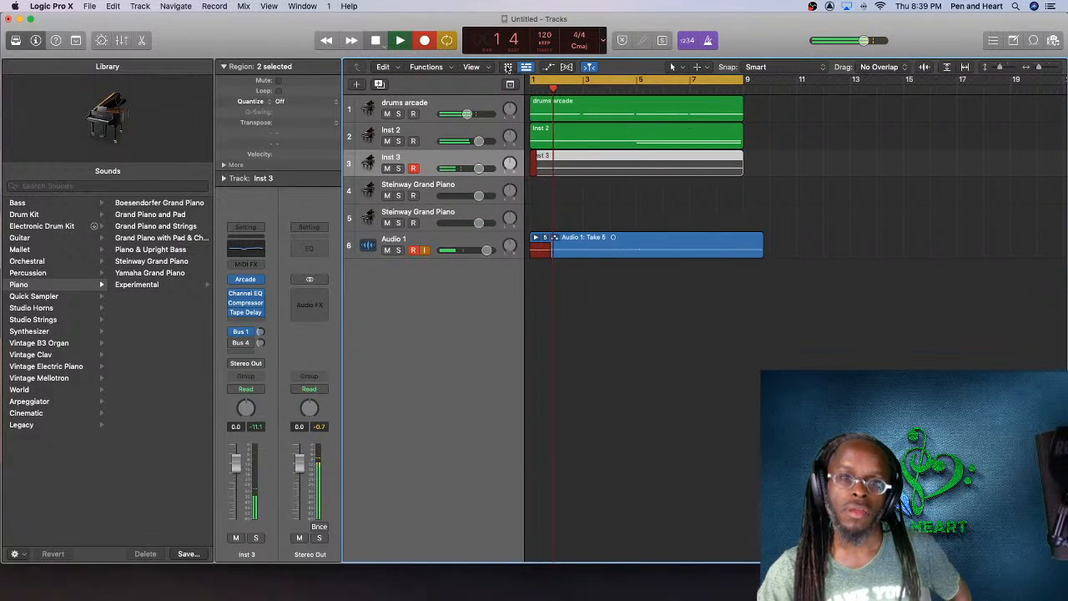
{"action": "key", "text": "space"}
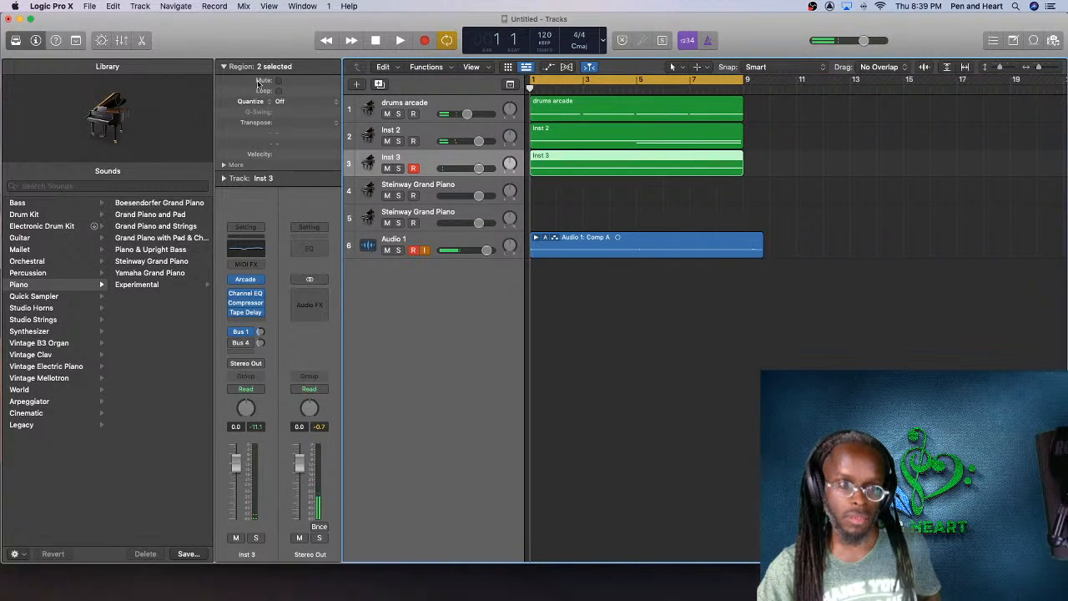
Step: Quantize the newly recorded Inst 3 region to 1/16 Note and play it back from bar 1
{"action": "left_click", "coordinate": [278, 101]}
{"action": "left_click", "coordinate": [298, 153]}
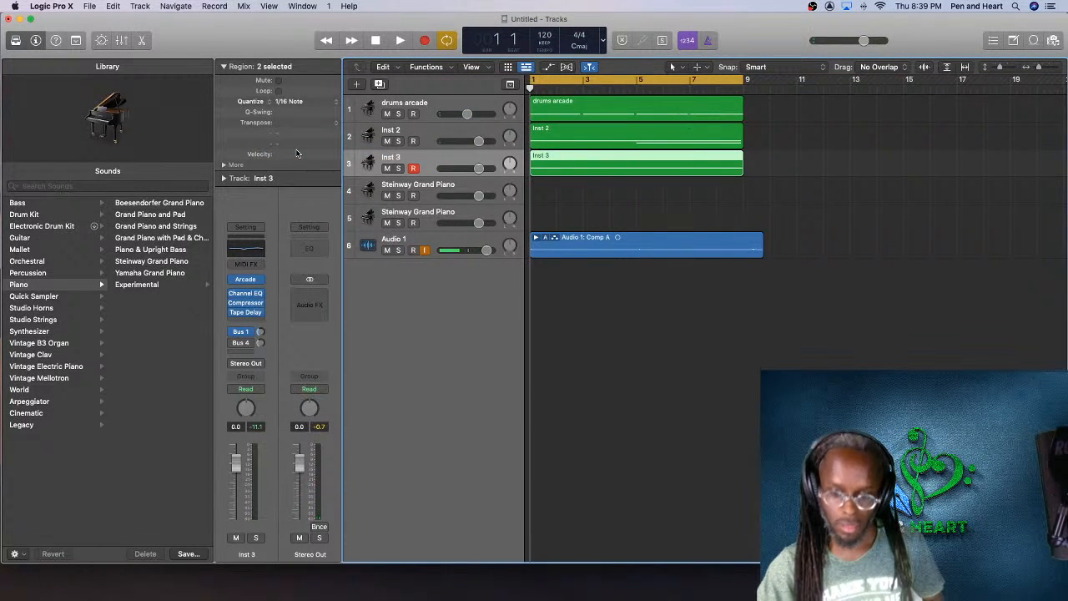
{"action": "key", "text": "space"}
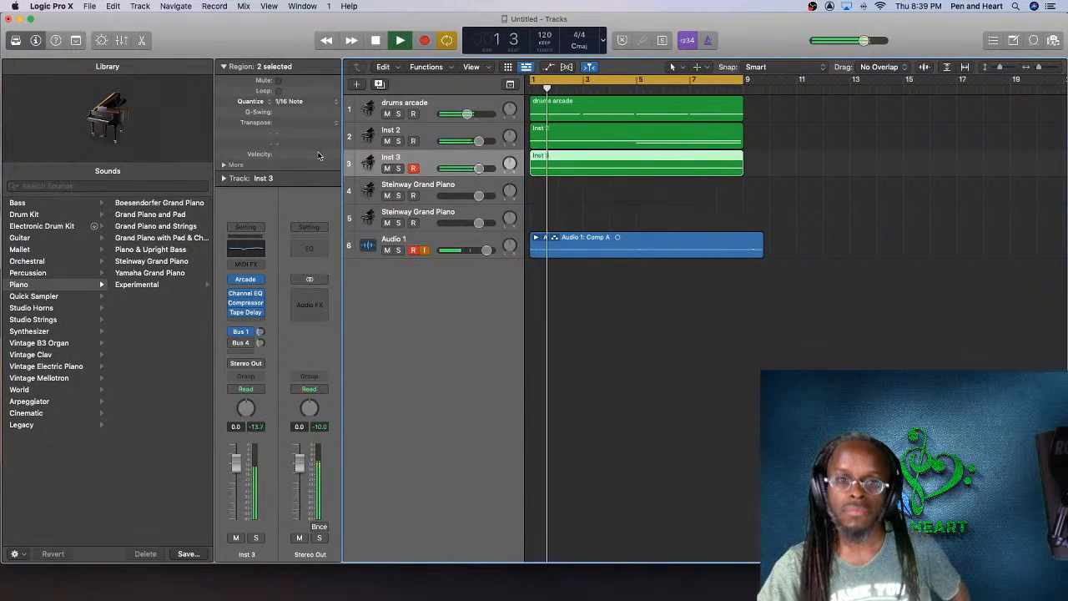
Step: Select the Inst 3 track and create a new track with its duplicated settings
{"action": "left_click", "coordinate": [421, 191]}
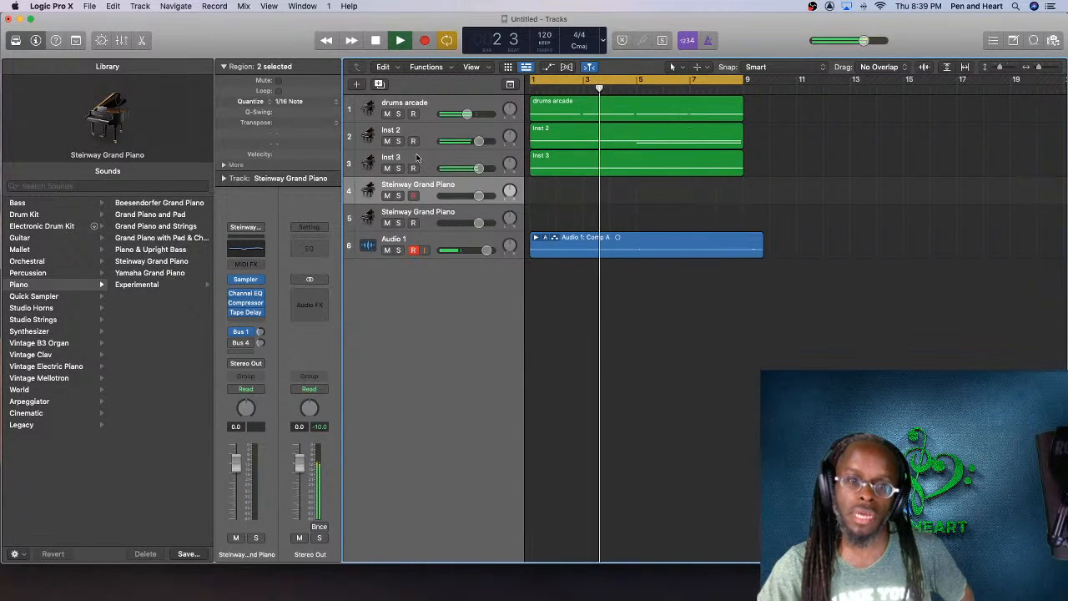
{"action": "left_click", "coordinate": [418, 158]}
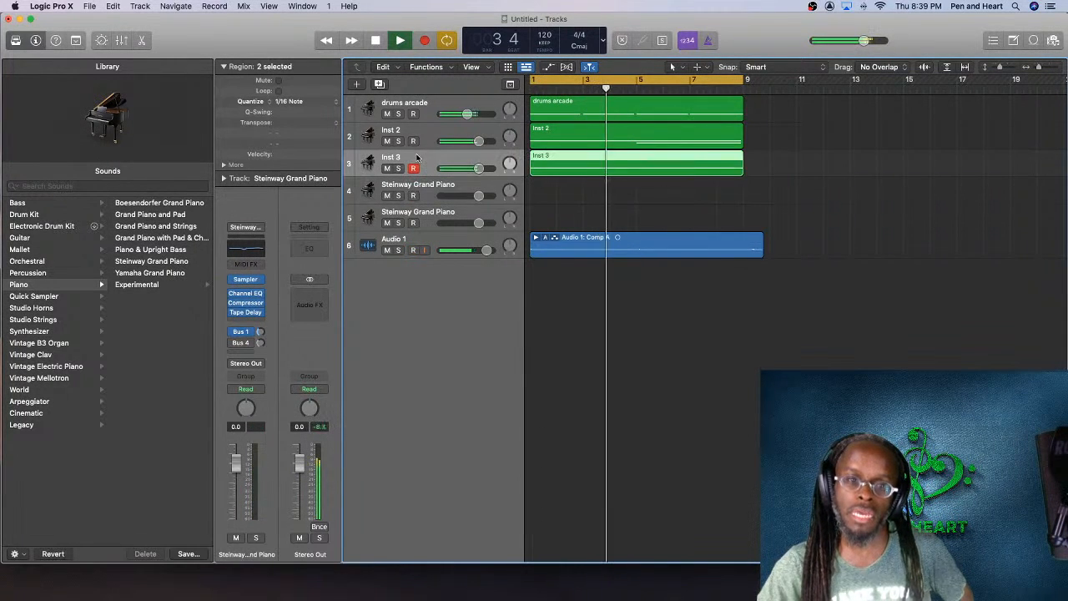
{"action": "left_click", "coordinate": [380, 84]}
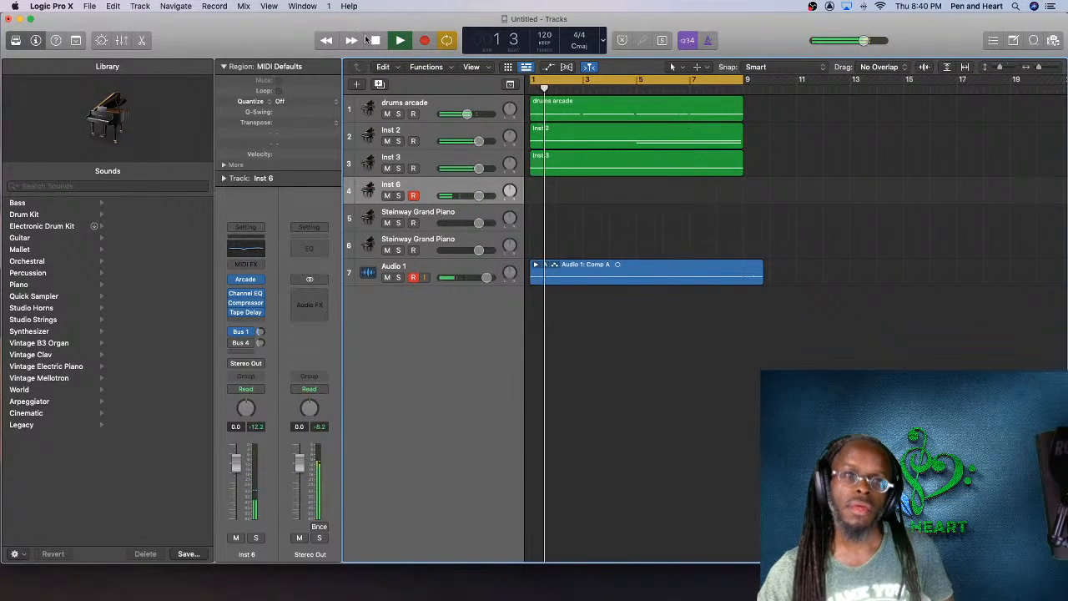
Step: Record a take on the duplicated track below Inst 3 over the bars 1 to 9 cycle and play it back from bar 1
{"action": "left_click_drag", "start_coordinate": [543, 90], "coordinate": [519, 87]}
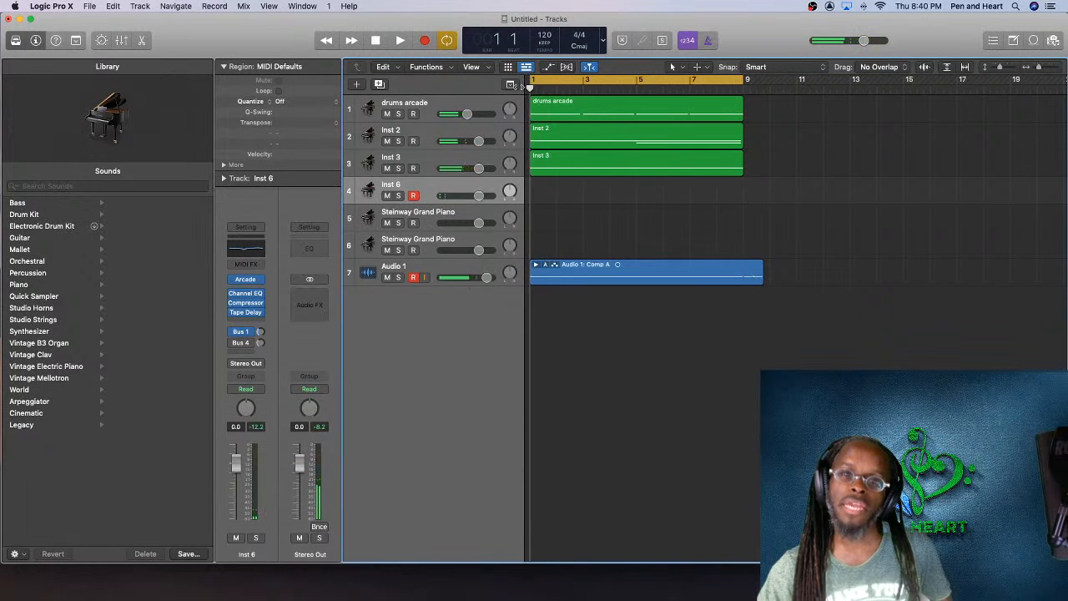
{"action": "left_click", "coordinate": [424, 42]}
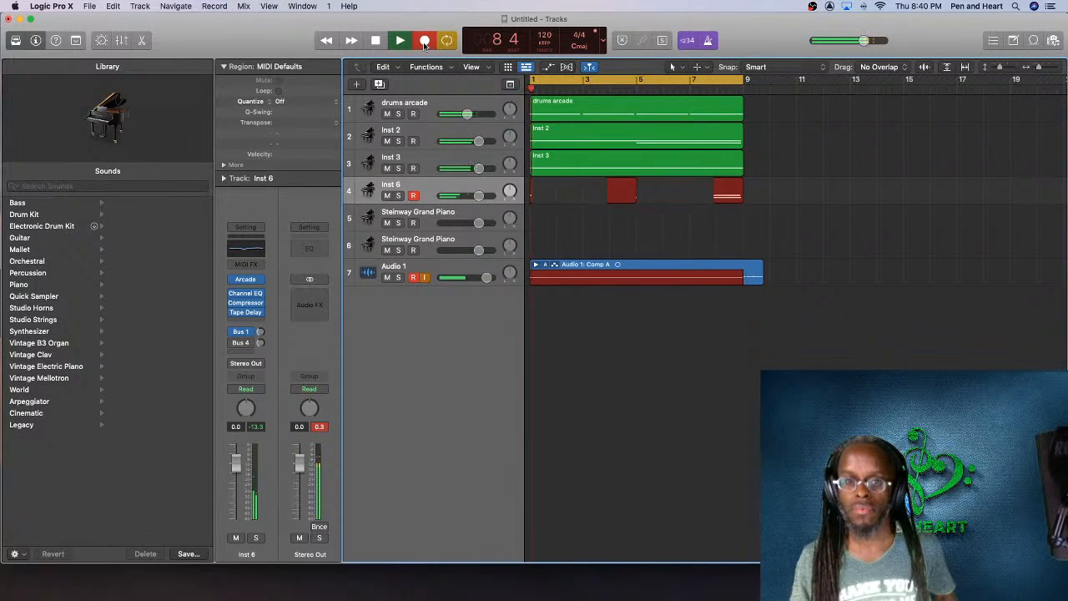
{"action": "left_click", "coordinate": [382, 41]}
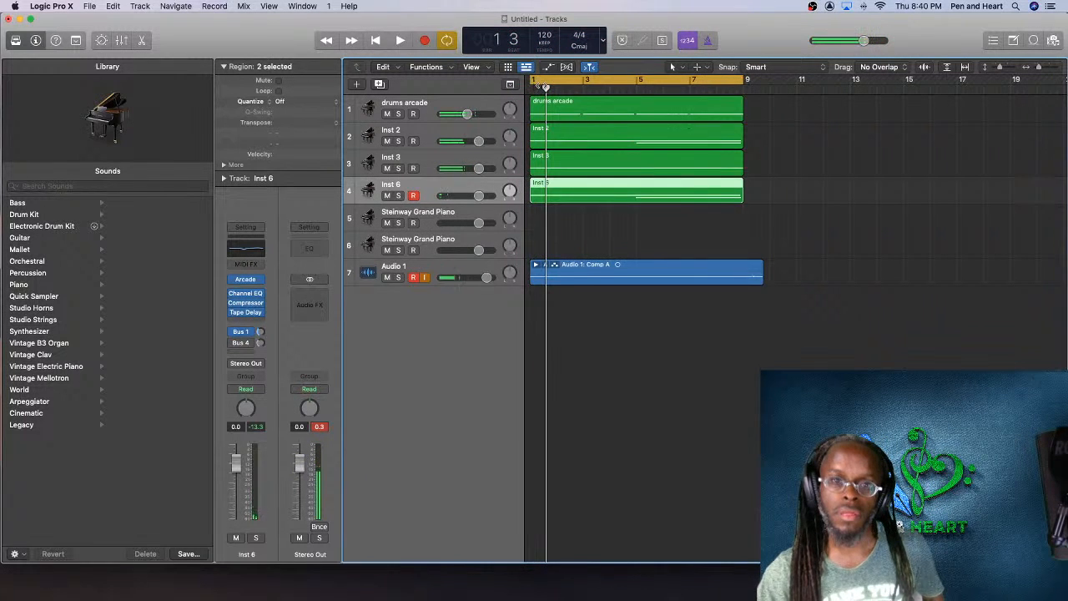
{"action": "left_click_drag", "start_coordinate": [545, 87], "coordinate": [514, 85]}
{"action": "key", "text": "space"}
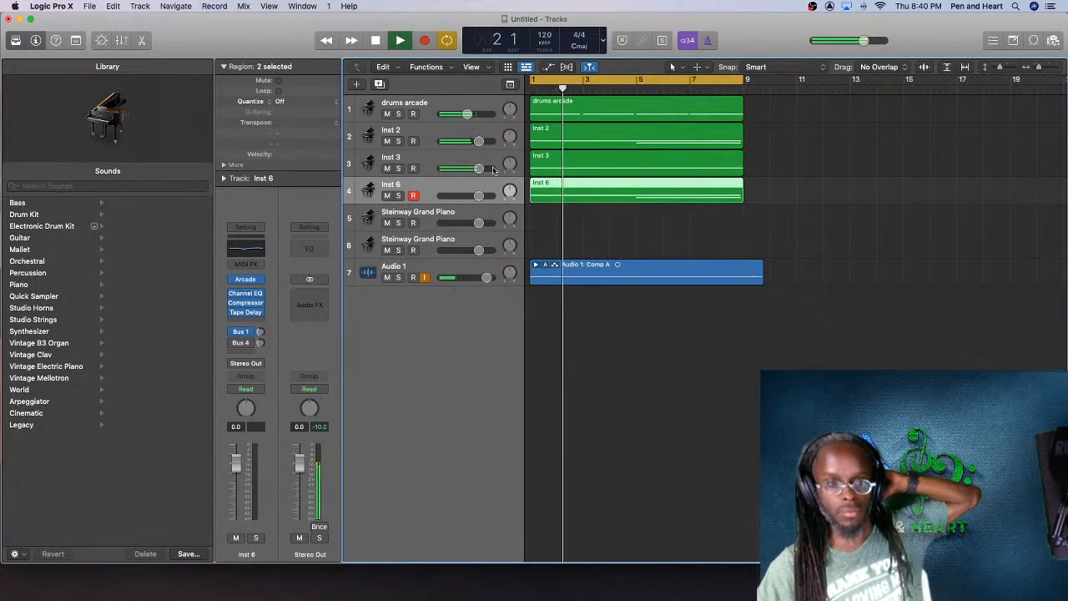
Step: Create another new track with the settings of Inst 6 duplicated and return the playhead to bar 1
{"action": "left_click", "coordinate": [379, 84]}
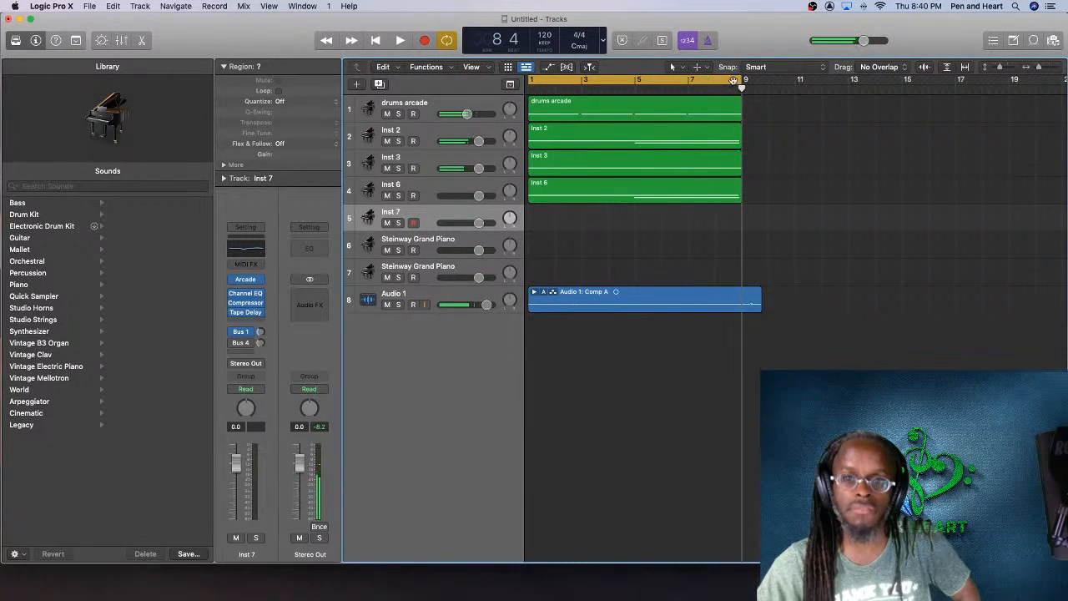
{"action": "left_click_drag", "start_coordinate": [582, 86], "coordinate": [528, 88]}
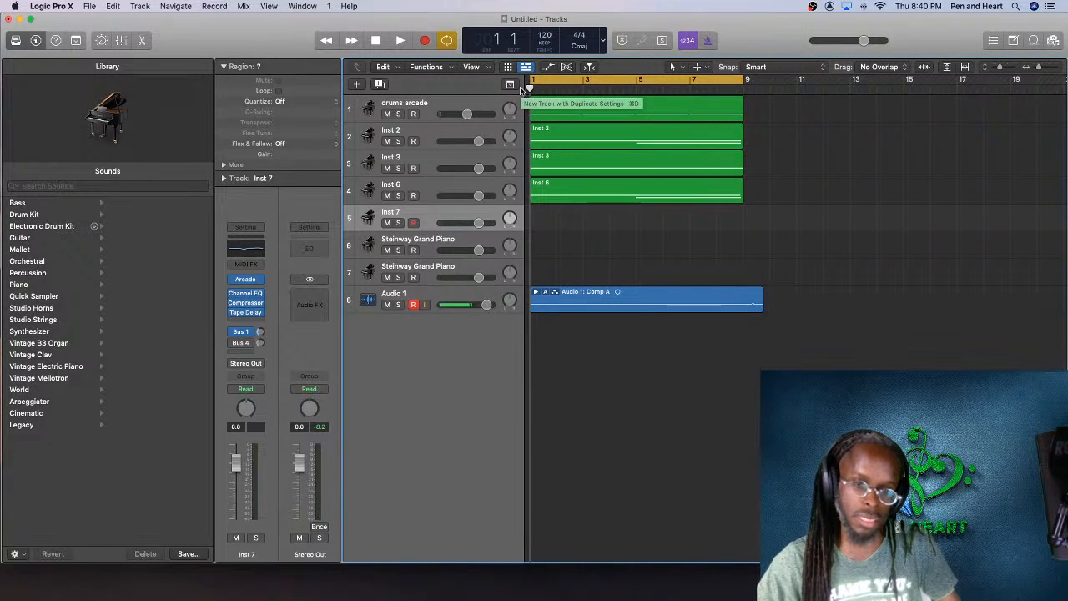
Step: Record a take on the Inst 7 track over the bars 1 to 9 cycle
{"action": "scroll", "coordinate": [550, 209], "scroll_direction": "right", "scroll_amount": 1}
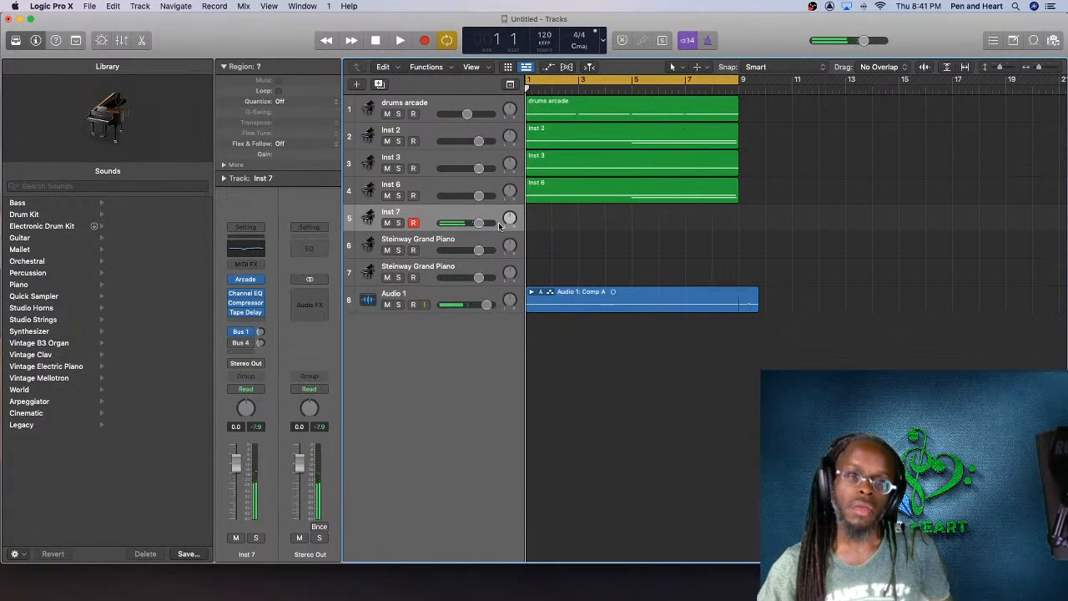
{"action": "left_click", "coordinate": [421, 46]}
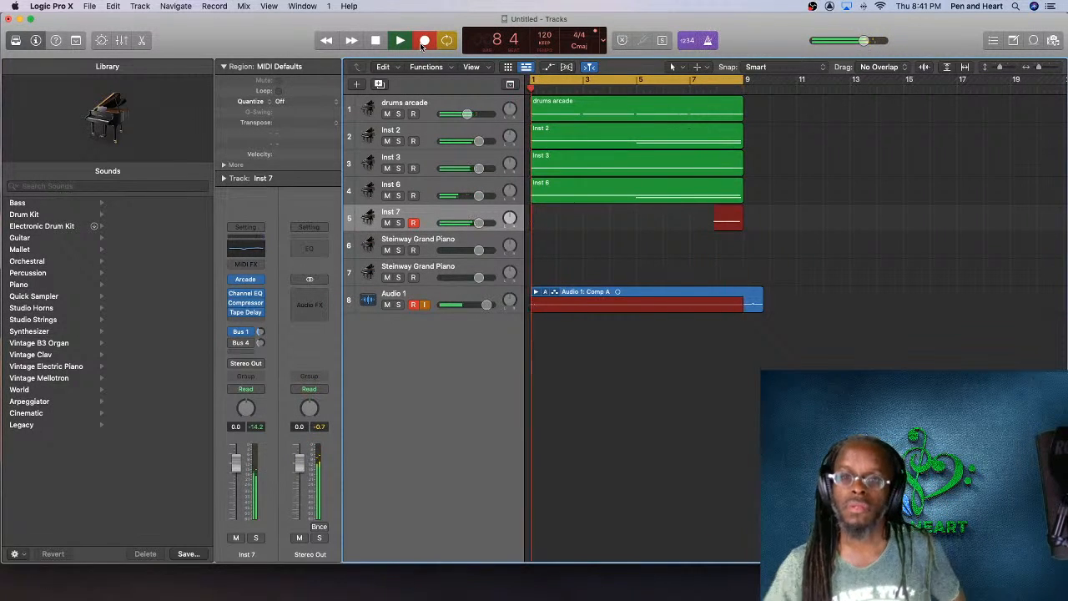
{"action": "left_click", "coordinate": [375, 40]}
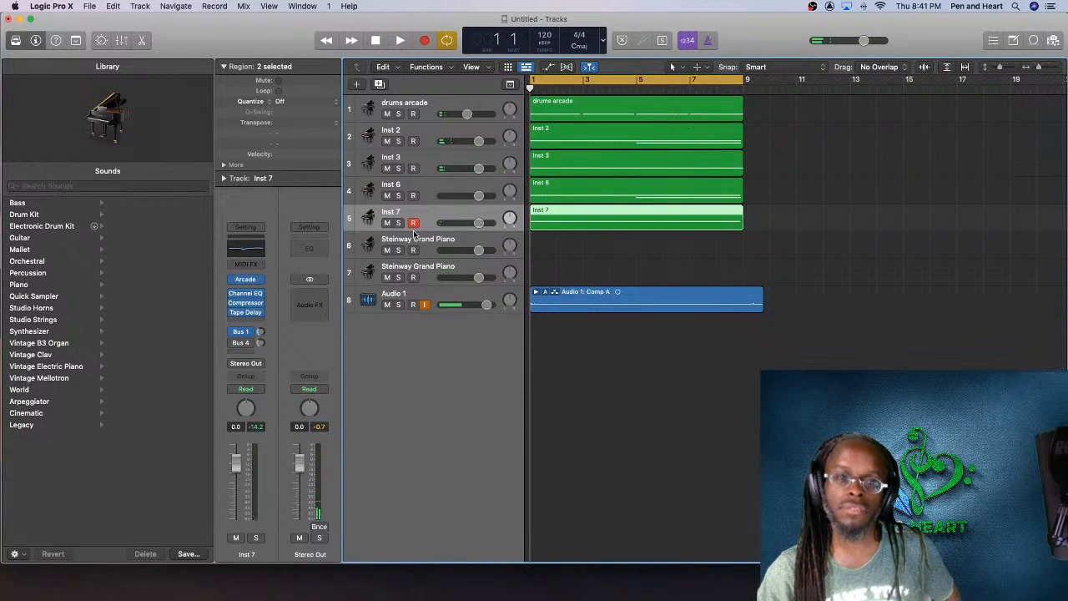
Step: Play back the newly recorded Inst 7 region and quantize it to 1/16 Note
{"action": "left_click", "coordinate": [399, 40]}
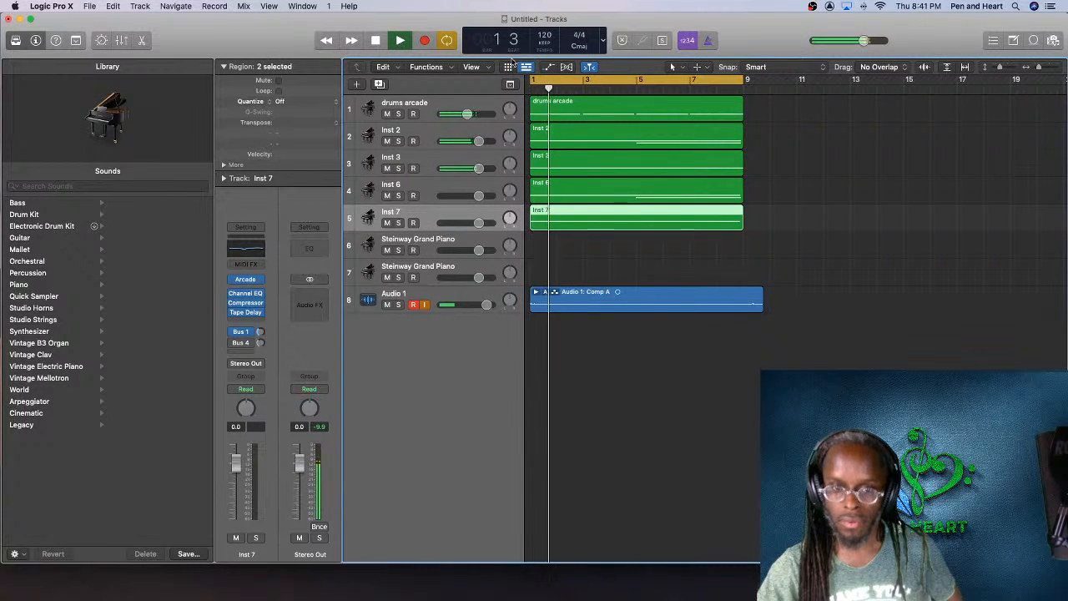
{"action": "left_click", "coordinate": [319, 102]}
{"action": "left_click", "coordinate": [312, 151]}
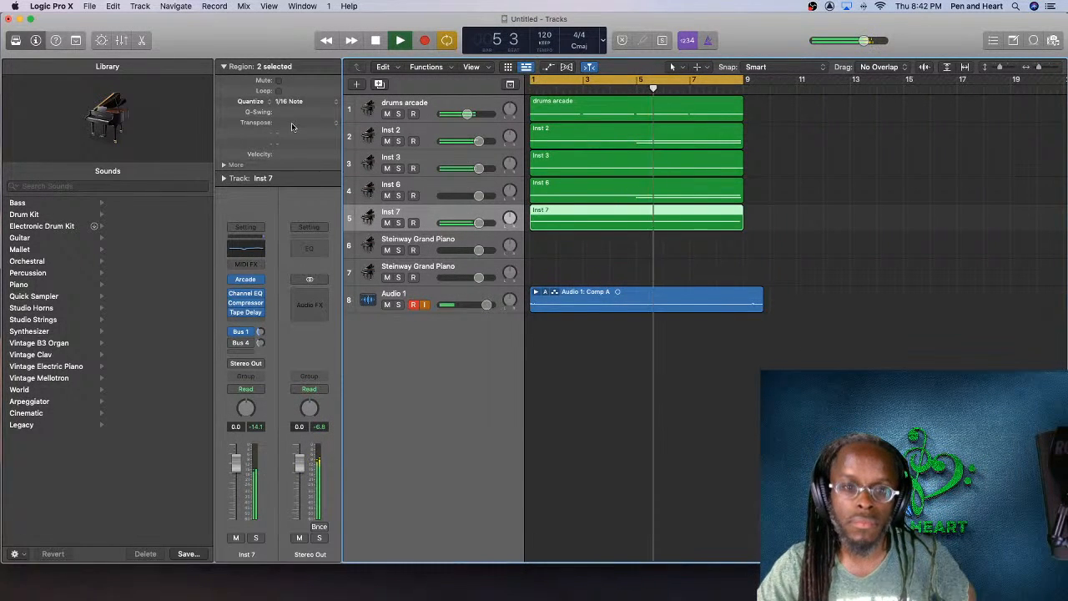
Step: Select the Inst 6 track's region and quantize it to 1/16 Note
{"action": "left_click", "coordinate": [415, 195]}
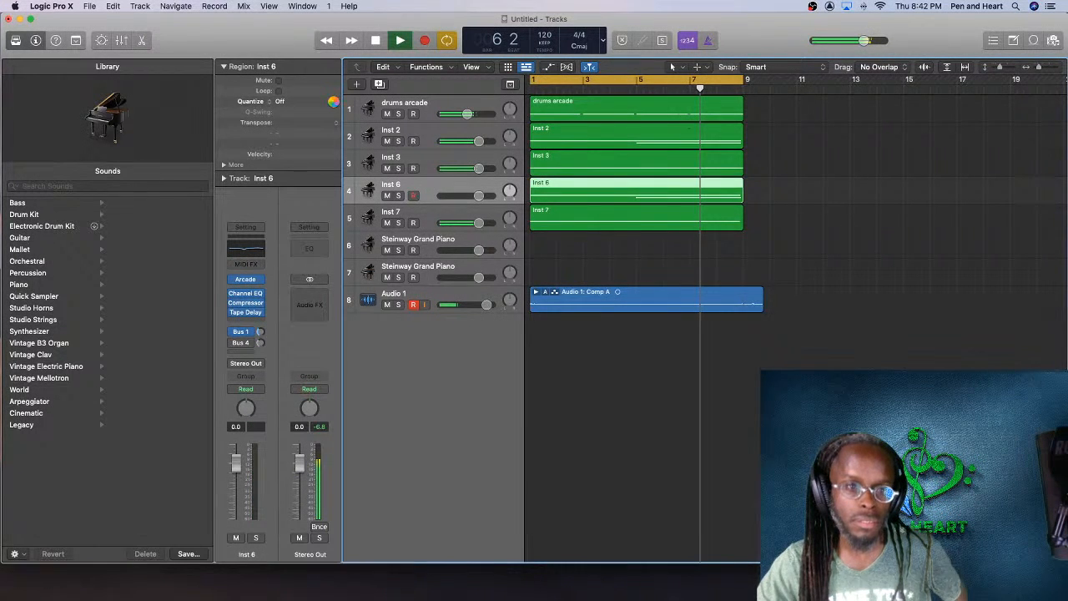
{"action": "left_click", "coordinate": [334, 102]}
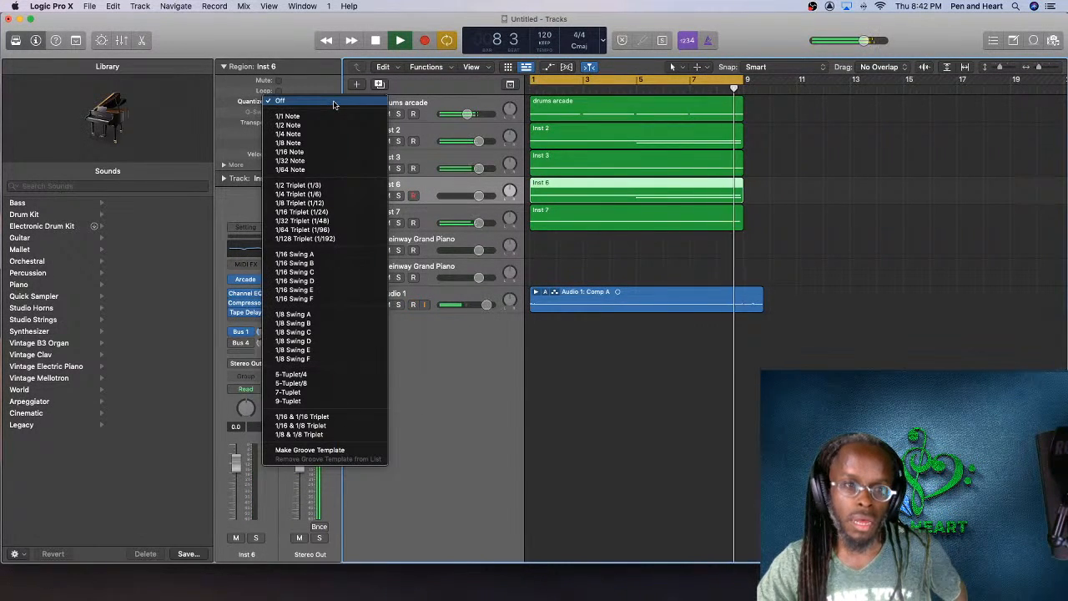
{"action": "left_click", "coordinate": [327, 153]}
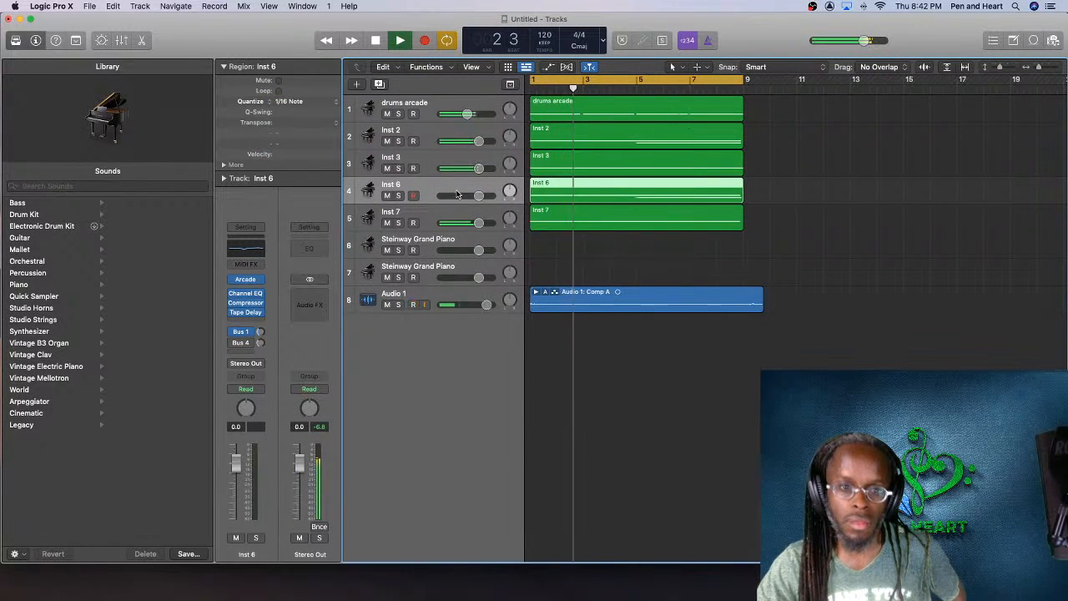
Step: Select the Inst 7 track and create a new track with its duplicated settings
{"action": "key", "text": "Down"}
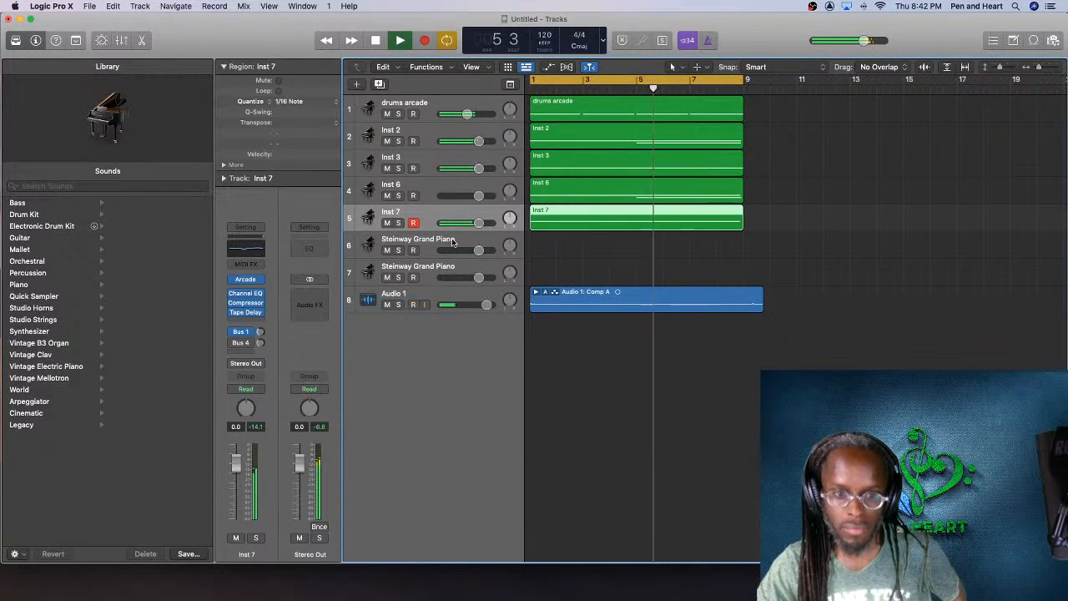
{"action": "left_click", "coordinate": [453, 241]}
{"action": "left_click", "coordinate": [435, 213]}
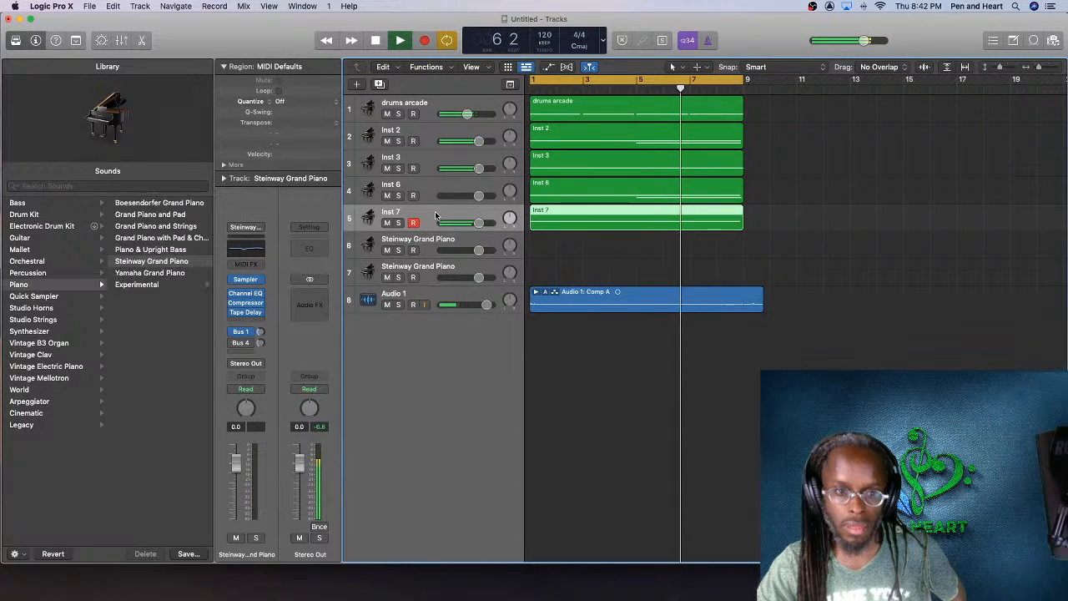
{"action": "left_click", "coordinate": [379, 84]}
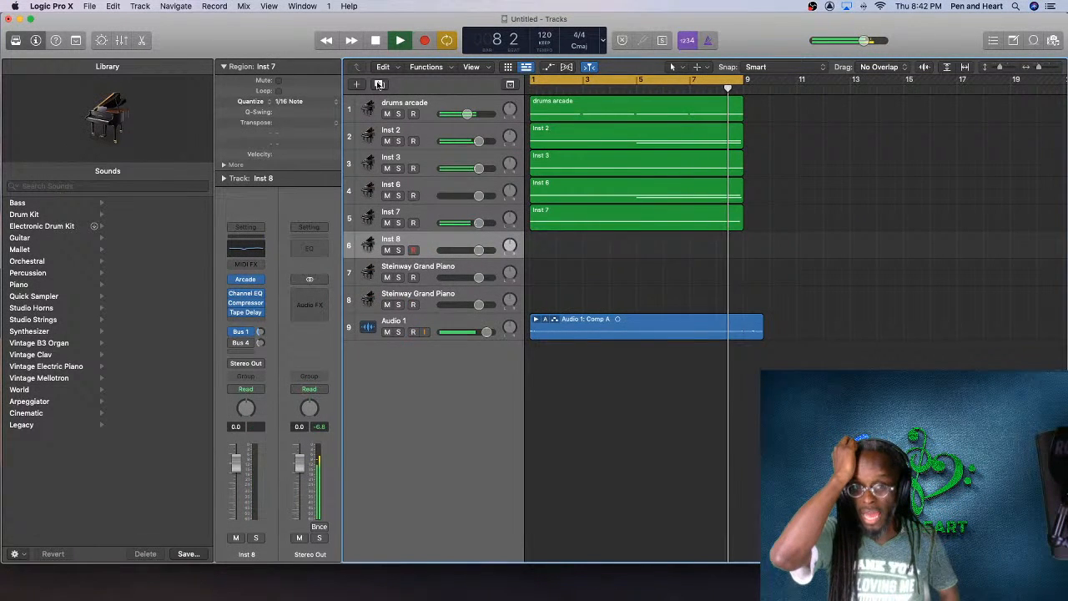
Step: Select the new Inst 8 track during playback, stop the song and return the playhead to bar 1
{"action": "left_click", "coordinate": [403, 239]}
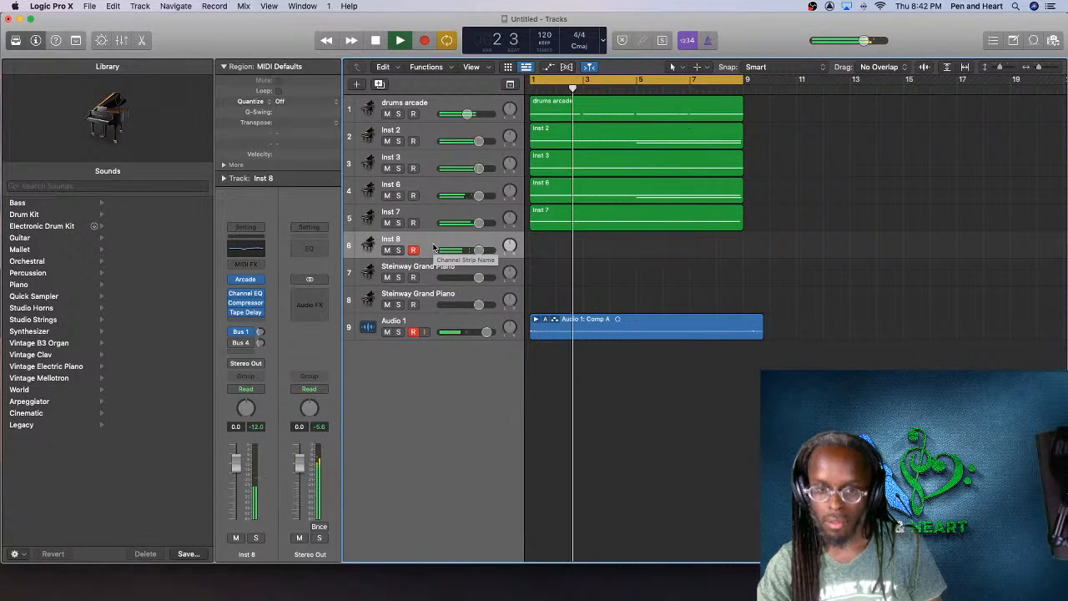
{"action": "scroll", "coordinate": [593, 208], "scroll_direction": "right", "scroll_amount": 1}
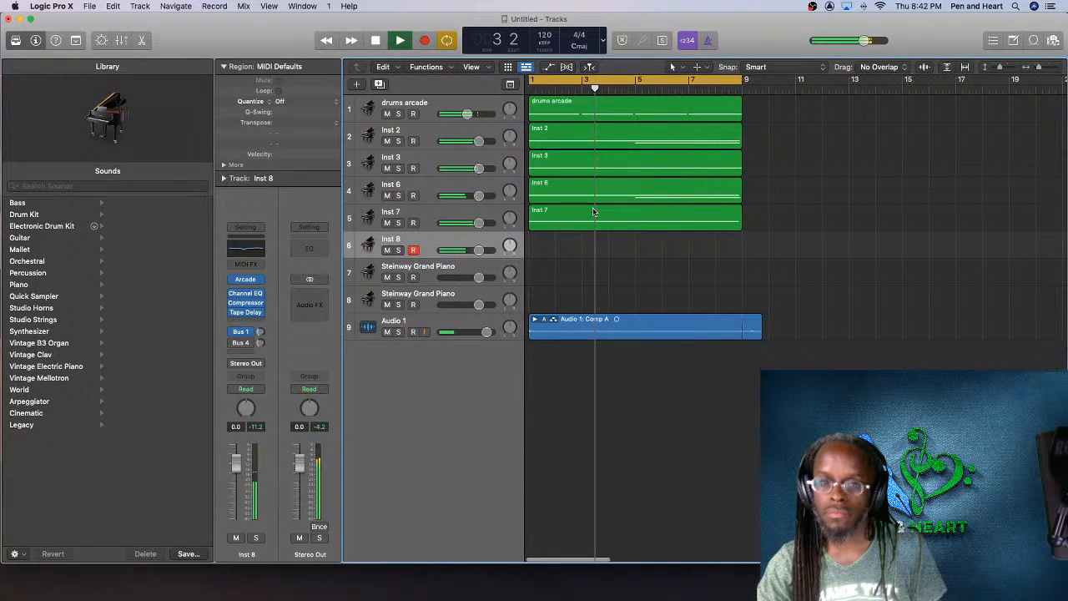
{"action": "scroll", "coordinate": [590, 210], "scroll_direction": "right", "scroll_amount": 1}
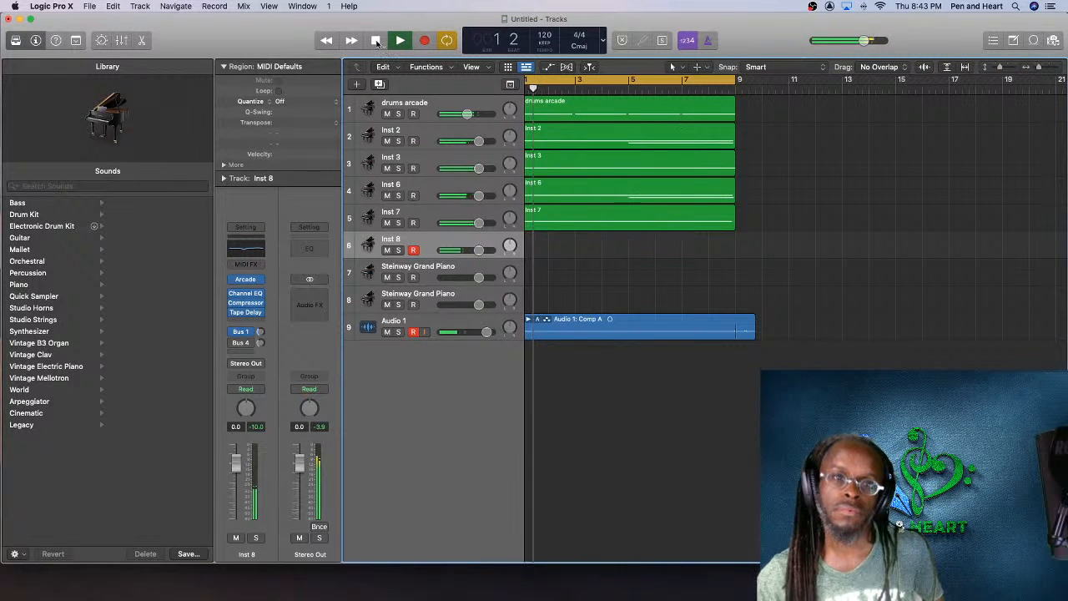
{"action": "key", "text": "space"}
{"action": "scroll", "coordinate": [541, 98], "scroll_direction": "left", "scroll_amount": 2}
{"action": "left_click_drag", "start_coordinate": [542, 88], "coordinate": [522, 87]}
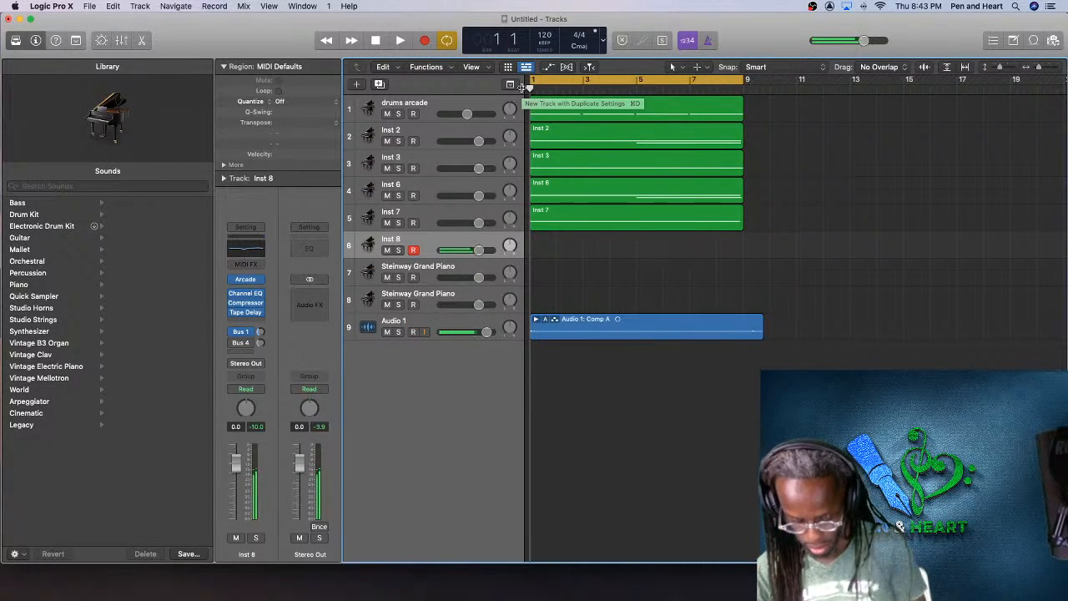
Step: Record a take on the Inst 8 track over the bars 1 to 9 cycle
{"action": "left_click", "coordinate": [425, 40]}
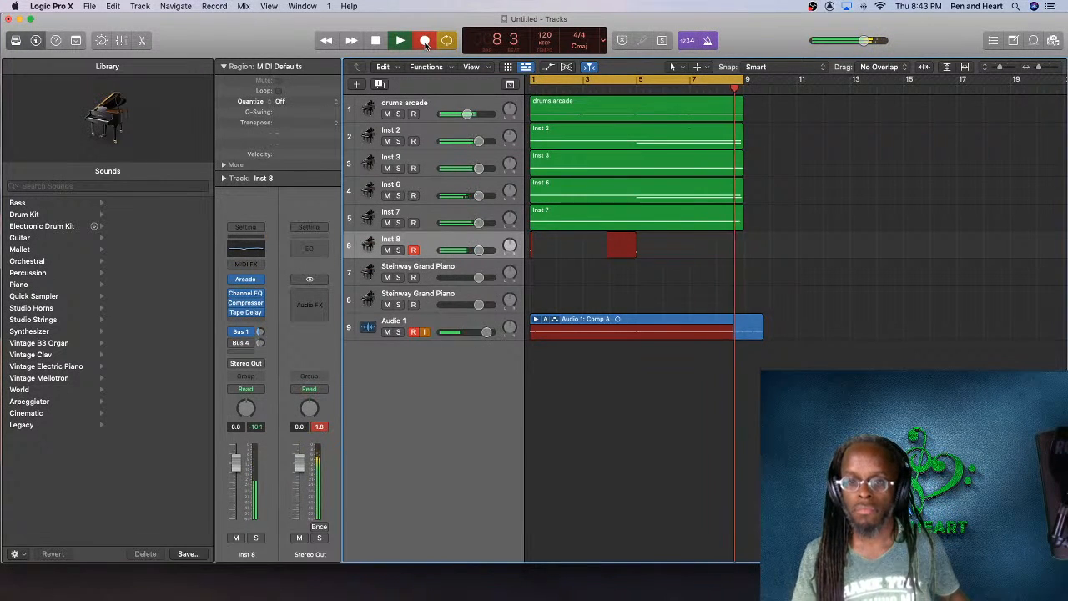
{"action": "key", "text": "space"}
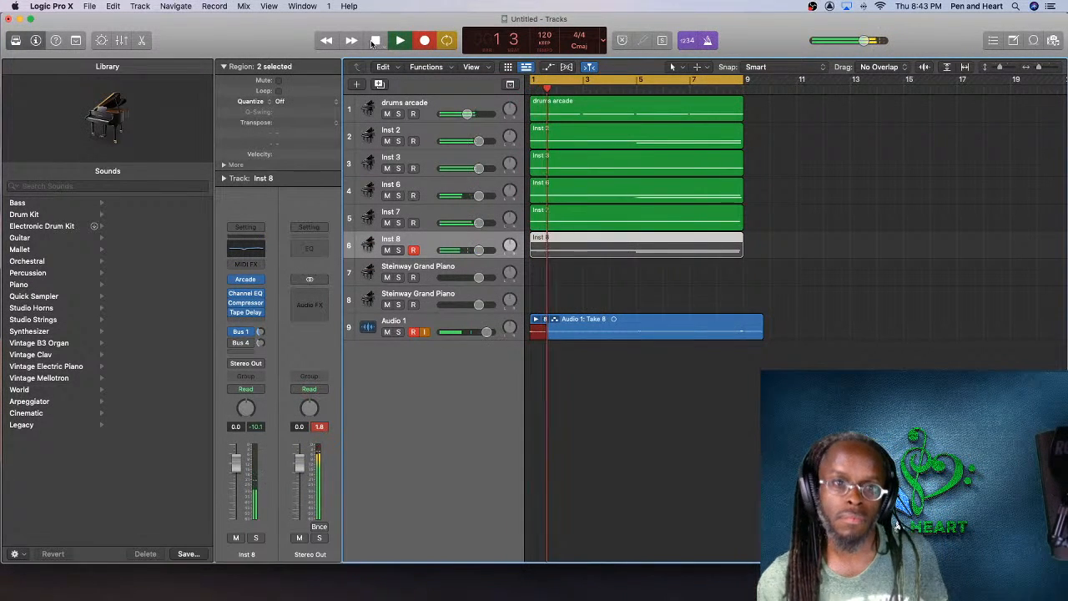
{"action": "key", "text": "space"}
Step: Quantize the newly recorded Inst 8 region to 1/16 Note and play back the arrangement
{"action": "left_click", "coordinate": [328, 101]}
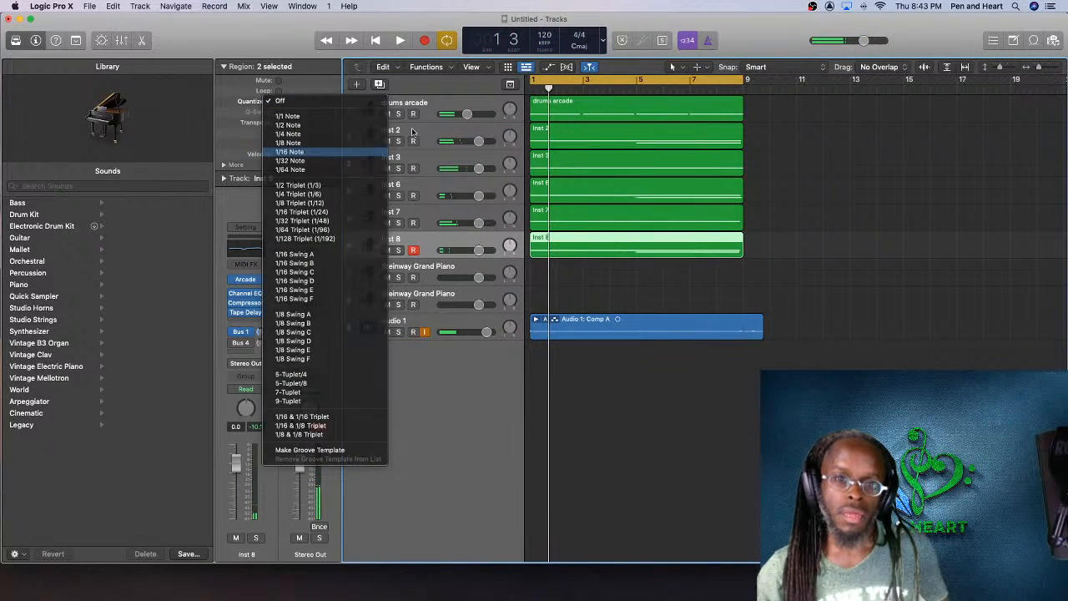
{"action": "left_click", "coordinate": [315, 152]}
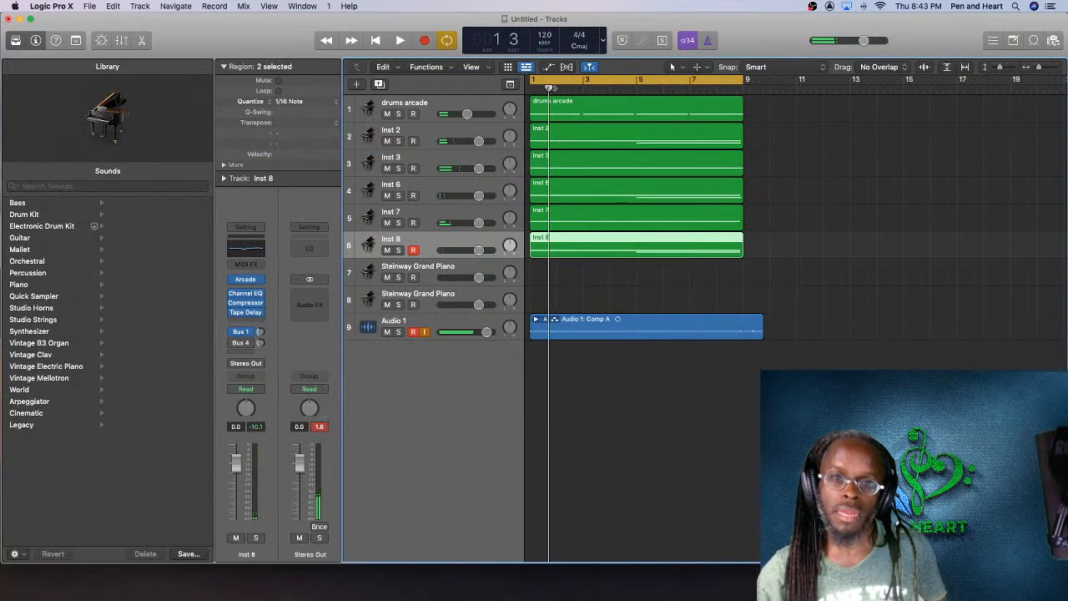
{"action": "left_click", "coordinate": [402, 42]}
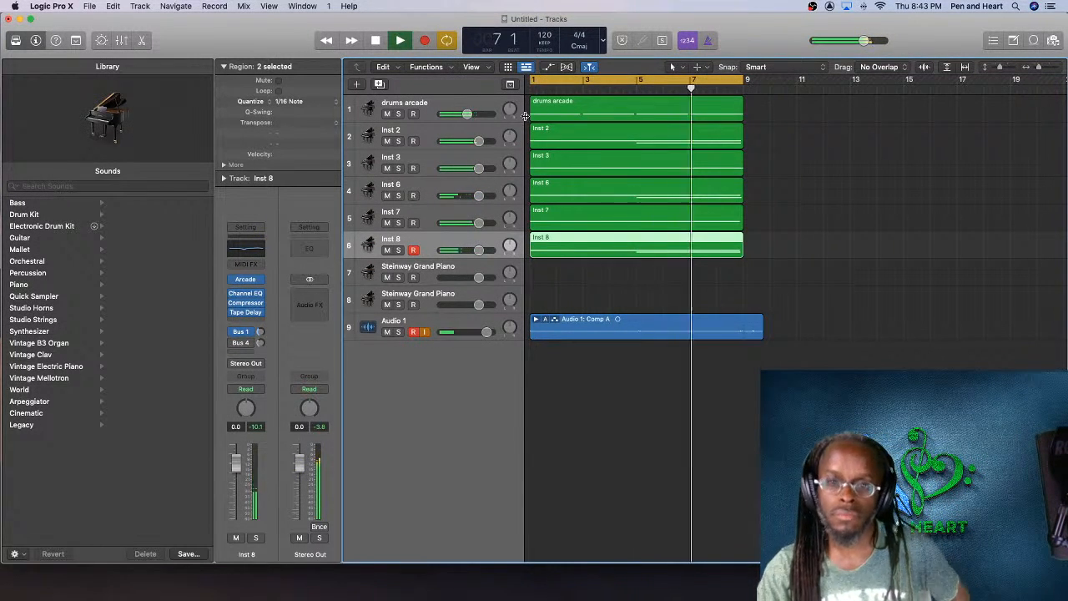
{"action": "scroll", "coordinate": [525, 116], "scroll_direction": "right", "scroll_amount": 1}
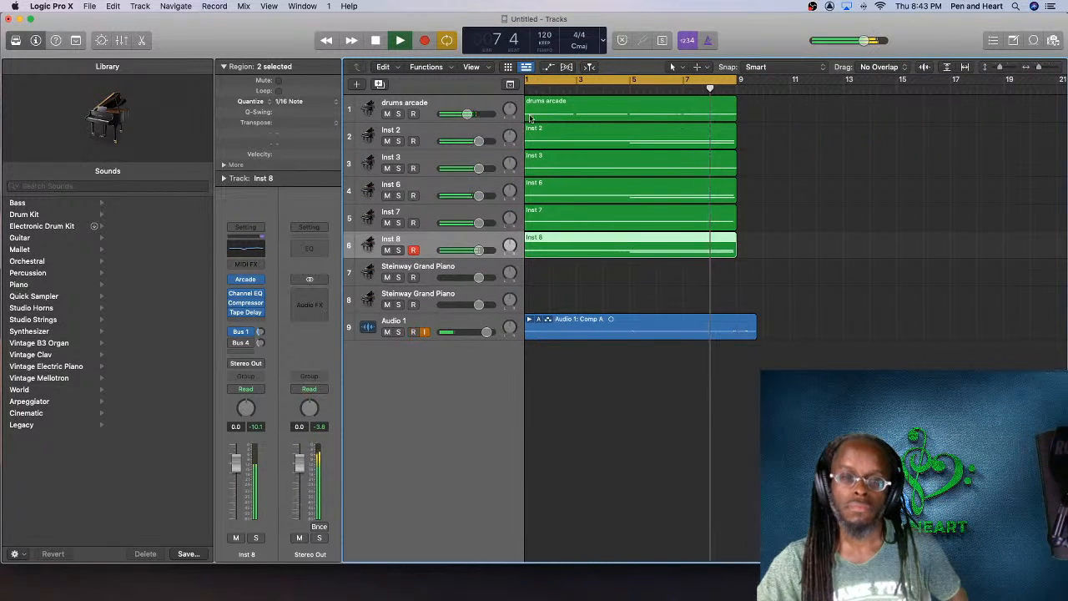
{"action": "left_click", "coordinate": [377, 40]}
Step: Replace the Sampler on the first Steinway Grand Piano track with the stereo Arcade instrument and reposition its plug-in window
{"action": "left_click", "coordinate": [431, 269]}
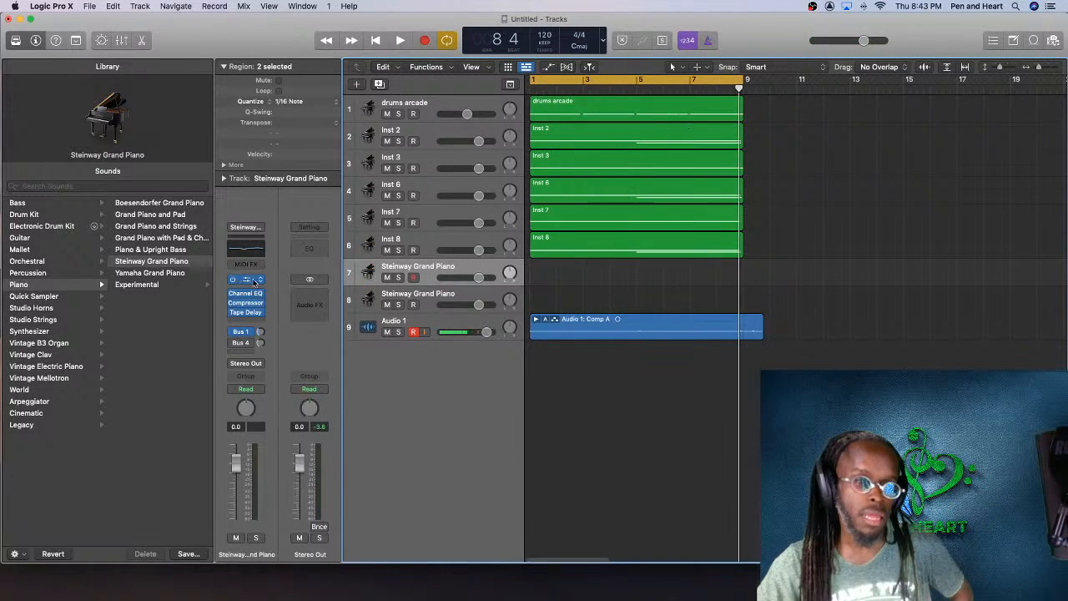
{"action": "left_click", "coordinate": [261, 282]}
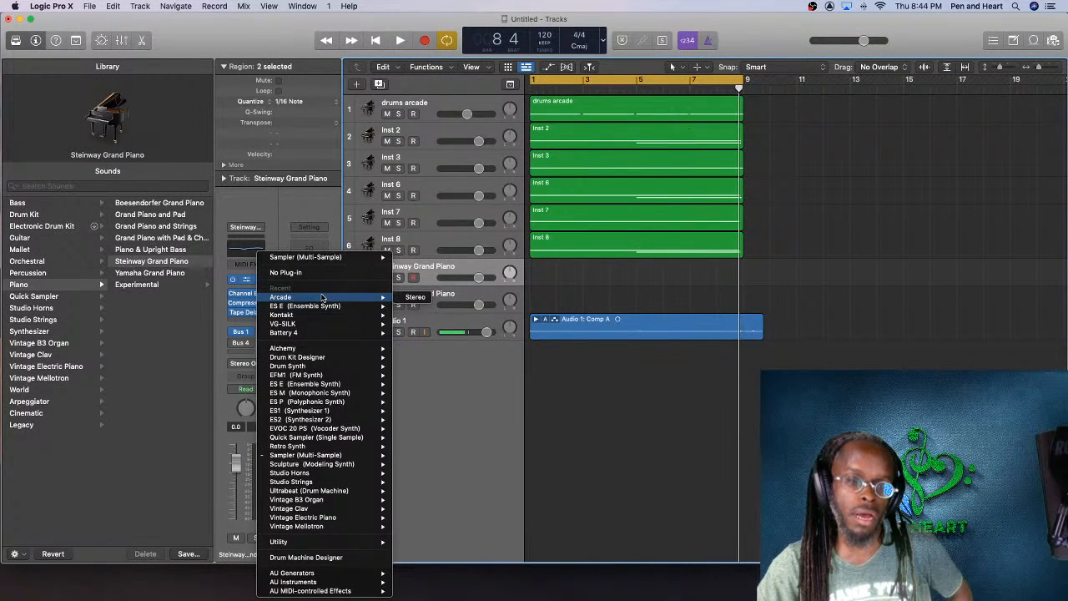
{"action": "left_click", "coordinate": [410, 298]}
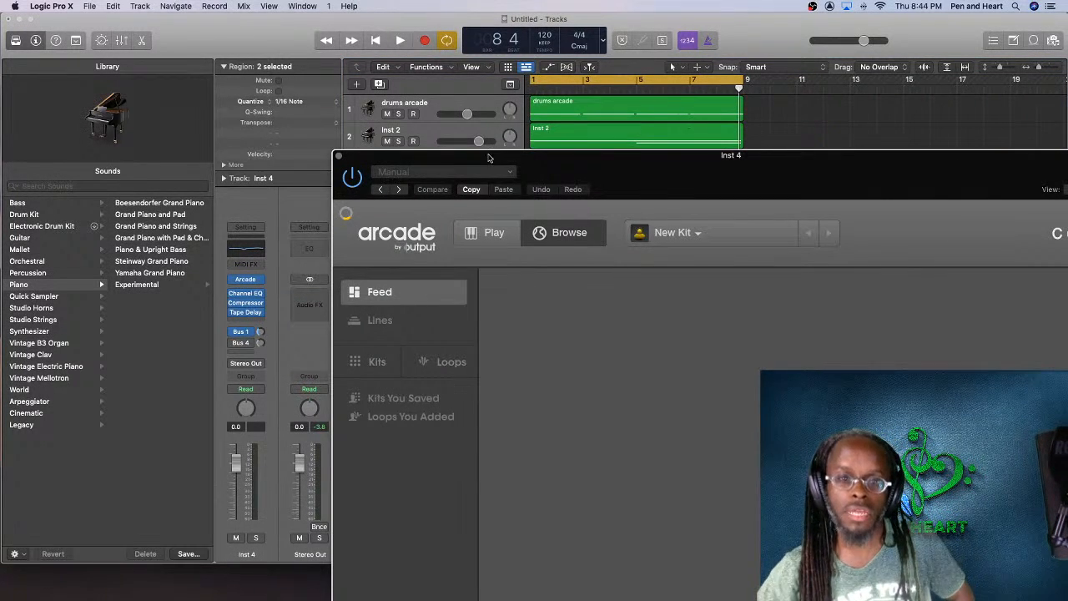
{"action": "left_click_drag", "start_coordinate": [491, 158], "coordinate": [407, 116]}
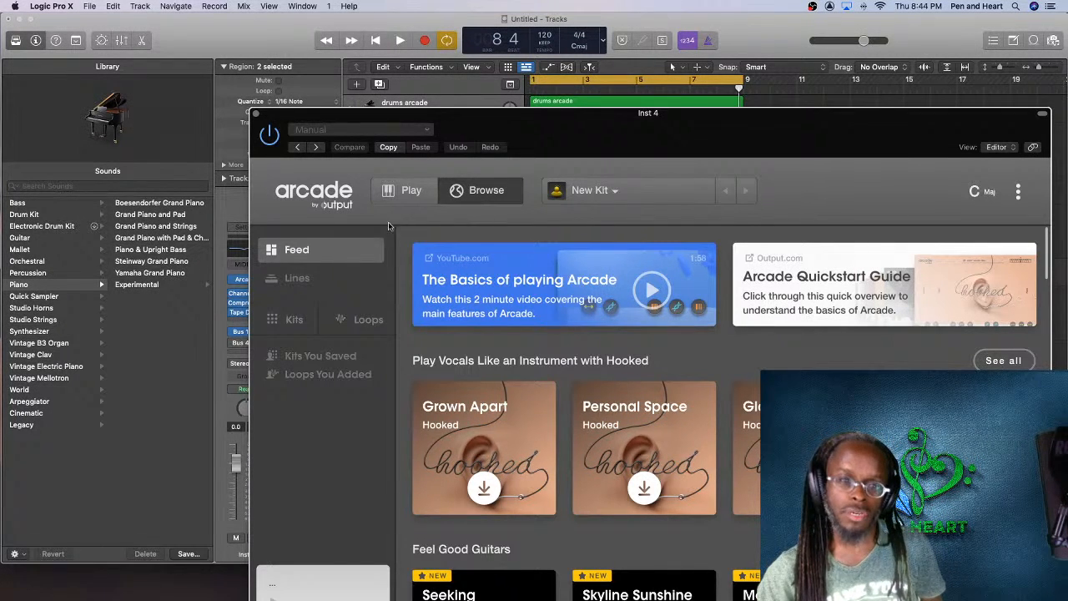
Step: Search Arcade's Lines for "drums"
{"action": "left_click", "coordinate": [333, 279]}
{"action": "left_click", "coordinate": [428, 244]}
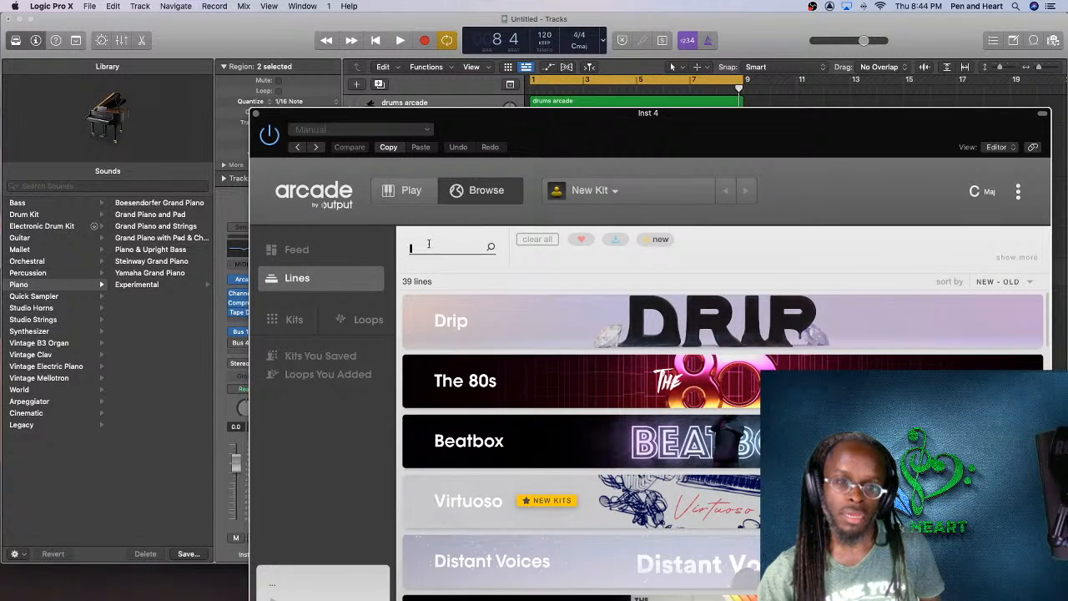
{"action": "type", "text": "drums"}
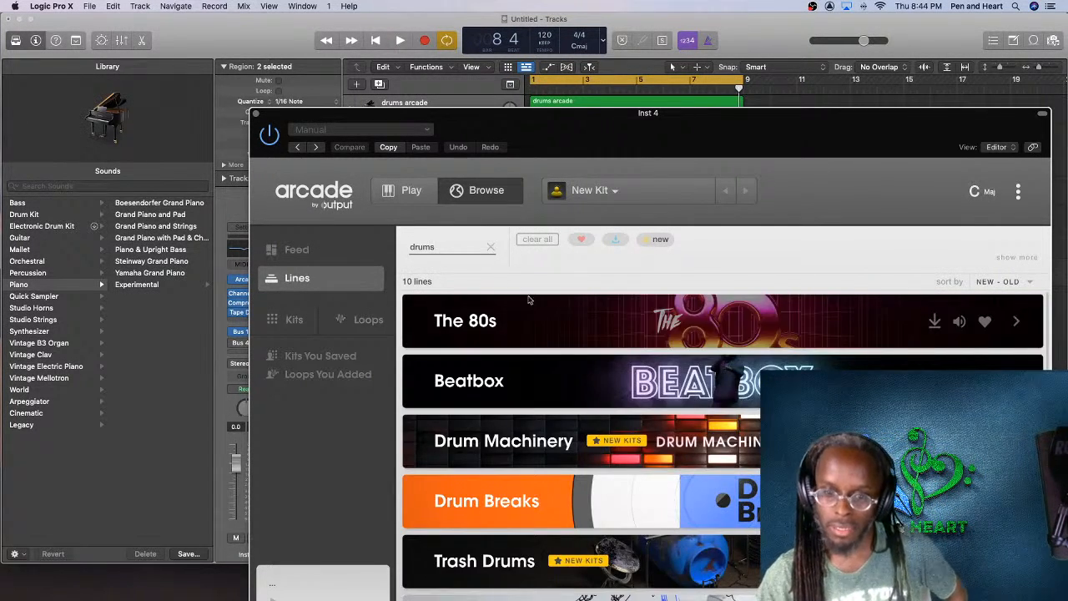
Step: Browse the drum lines and preview the sound of Drum Machinery, Drum Breaks and Drum Sesh
{"action": "left_click_drag", "start_coordinate": [621, 143], "coordinate": [475, 67]}
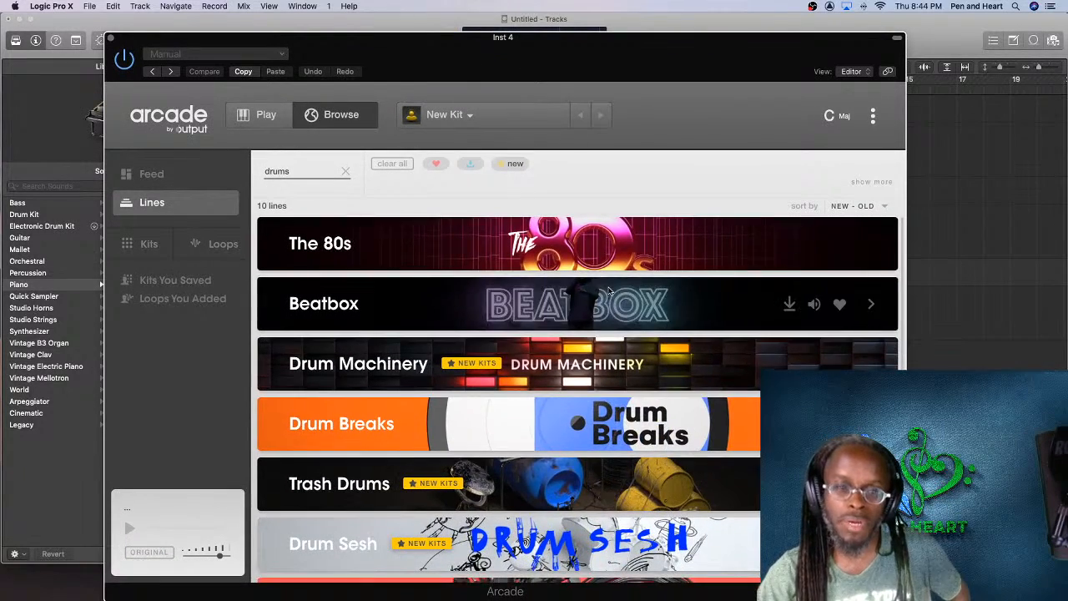
{"action": "scroll", "coordinate": [609, 301], "scroll_direction": "down", "scroll_amount": 5}
{"action": "scroll", "coordinate": [609, 293], "scroll_direction": "up", "scroll_amount": 5}
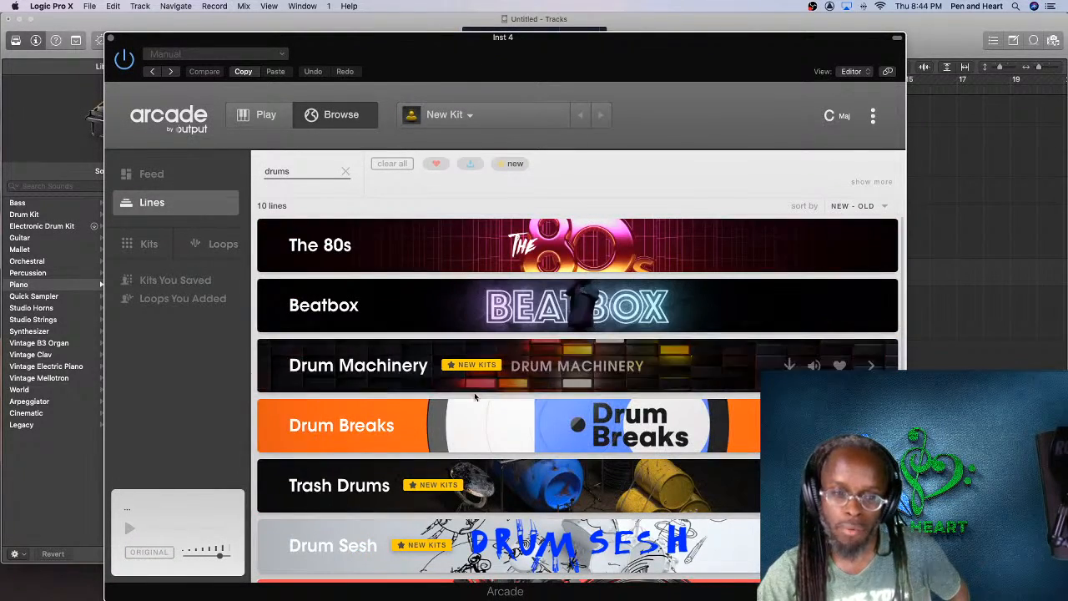
{"action": "left_click", "coordinate": [814, 365]}
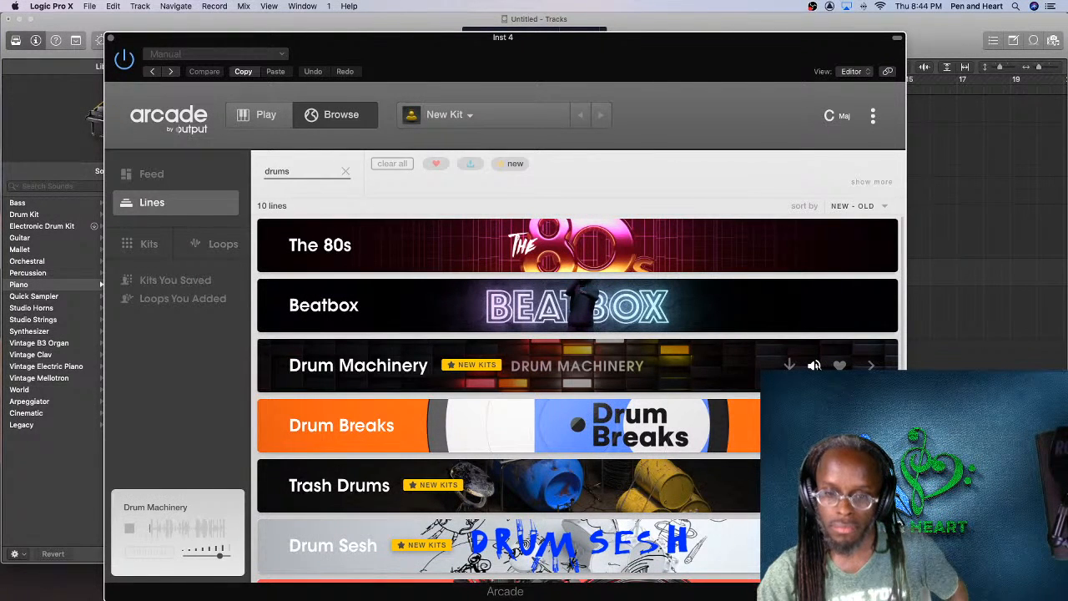
{"action": "left_click", "coordinate": [815, 366]}
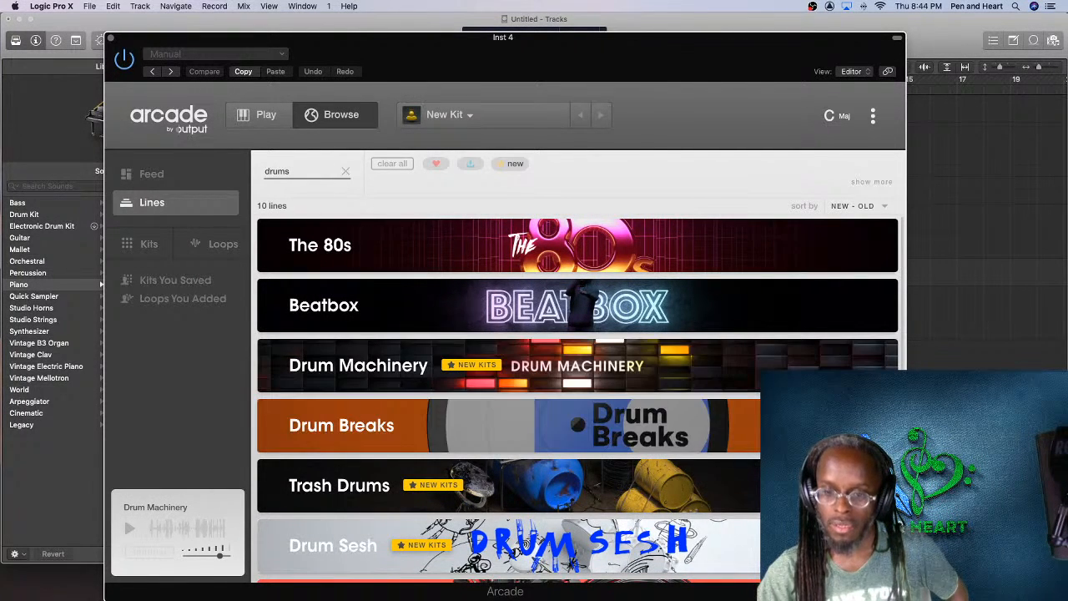
{"action": "left_click", "coordinate": [815, 426]}
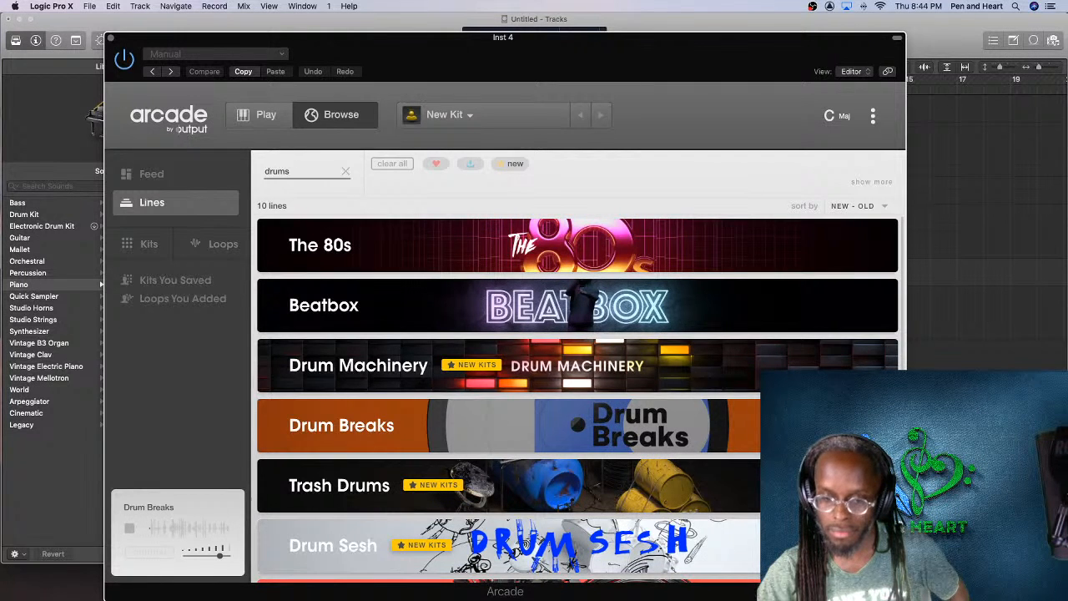
{"action": "scroll", "coordinate": [578, 399], "scroll_direction": "down", "scroll_amount": 1}
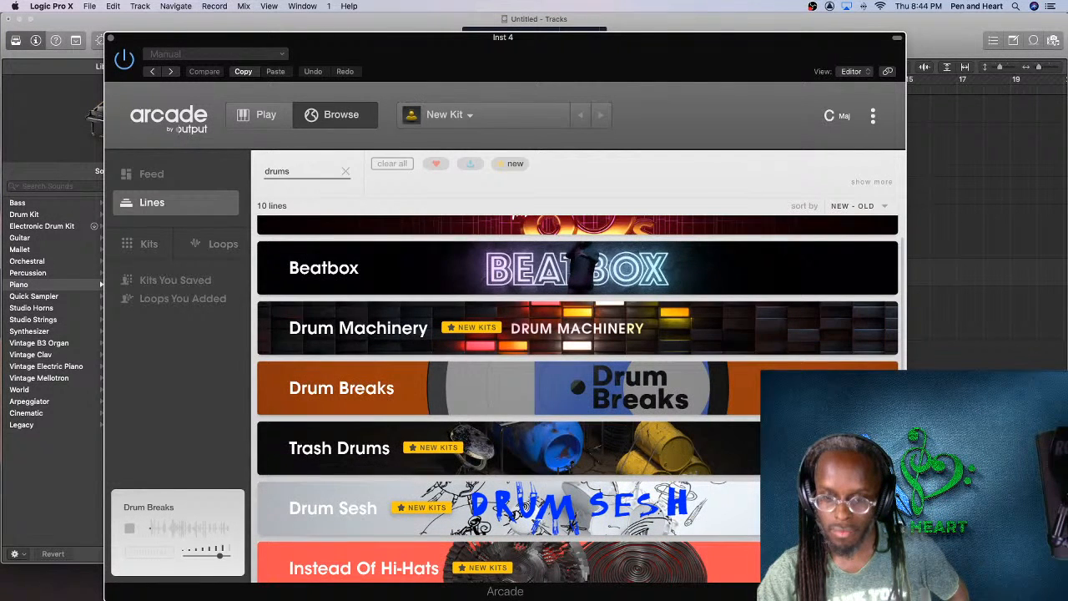
{"action": "scroll", "coordinate": [810, 332], "scroll_direction": "down", "scroll_amount": 5}
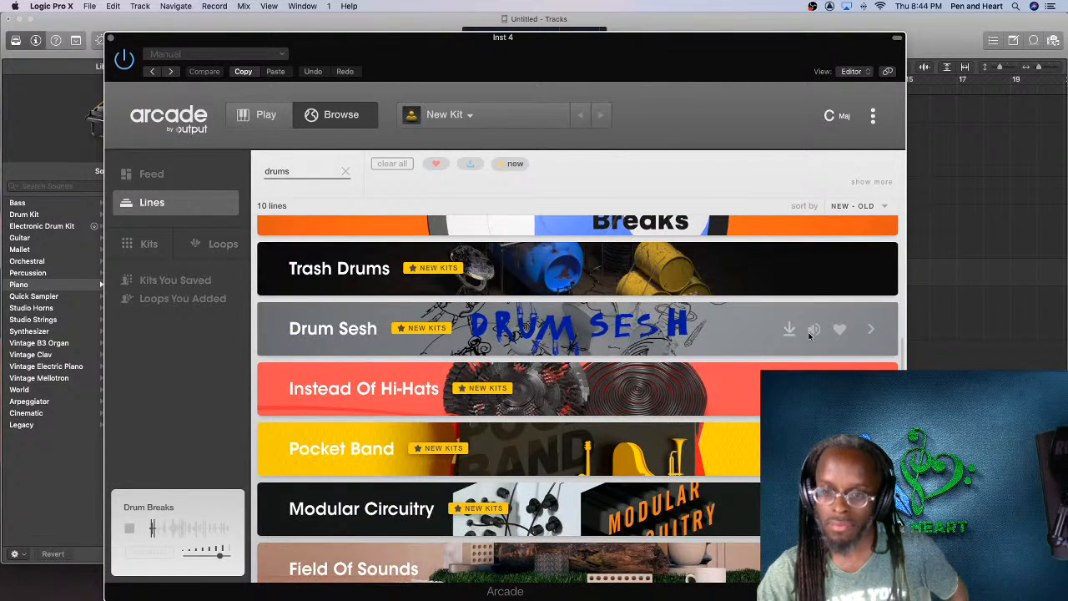
{"action": "left_click", "coordinate": [814, 330]}
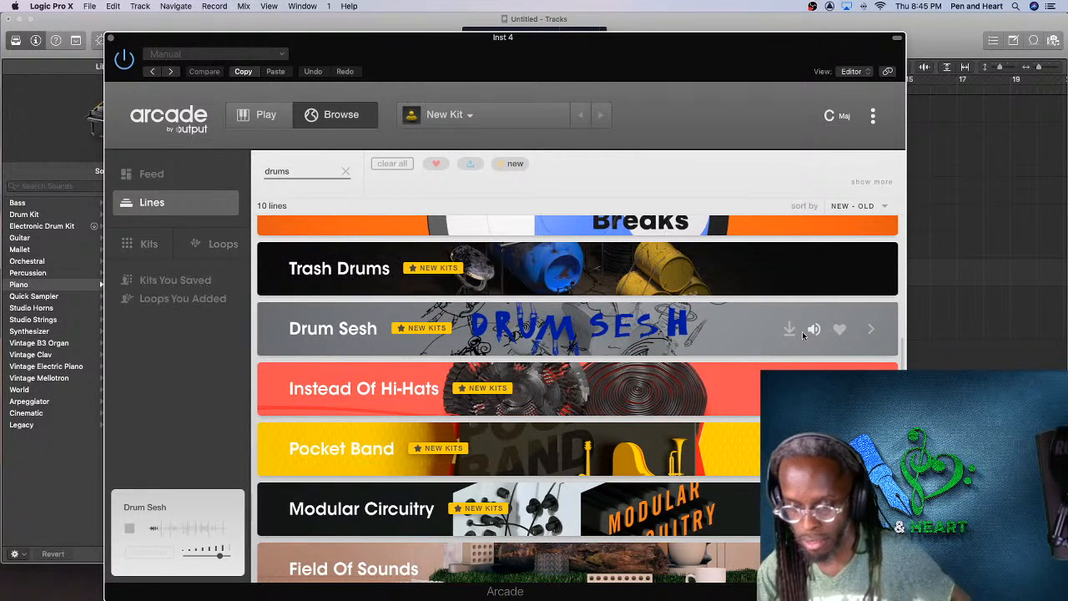
Step: Preview the Instead Of Hi-Hats line and look through the remaining drum lines
{"action": "left_click", "coordinate": [853, 388]}
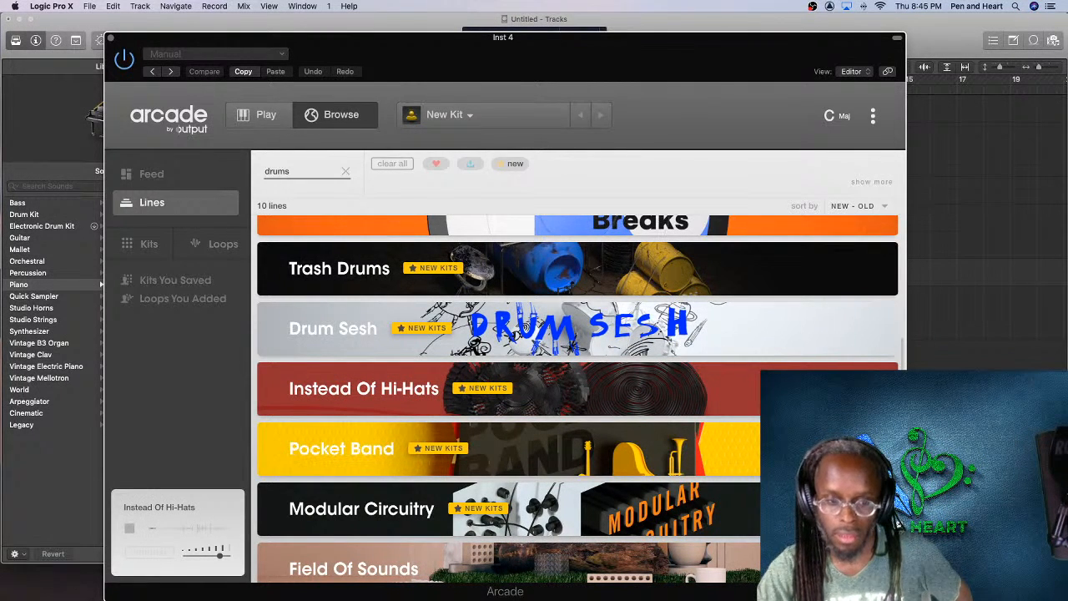
{"action": "scroll", "coordinate": [853, 388], "scroll_direction": "down", "scroll_amount": 3}
{"action": "scroll", "coordinate": [803, 346], "scroll_direction": "up", "scroll_amount": 5}
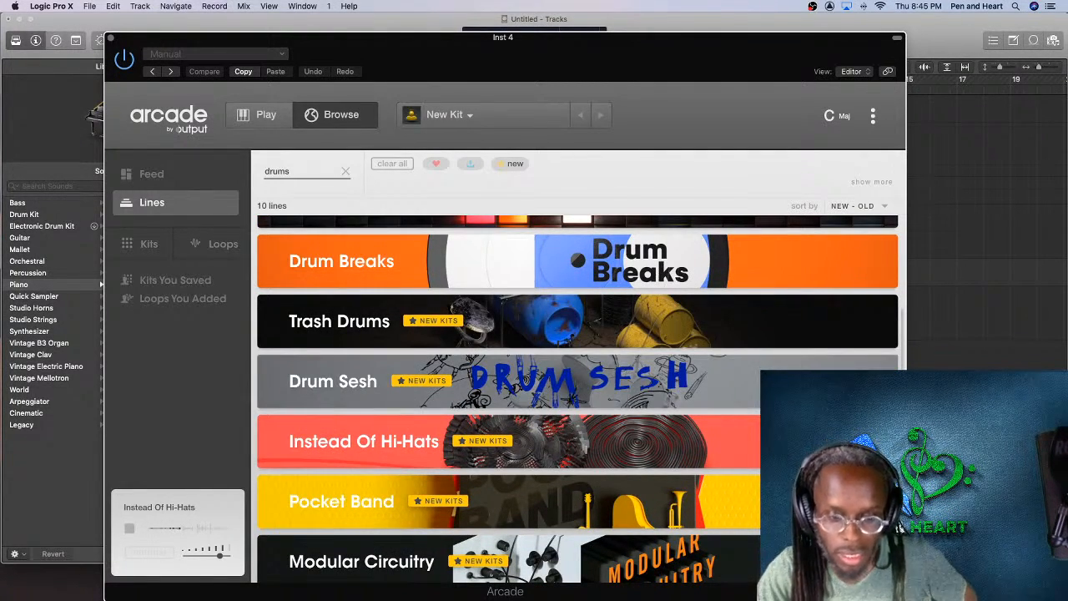
{"action": "scroll", "coordinate": [576, 380], "scroll_direction": "down", "scroll_amount": 5}
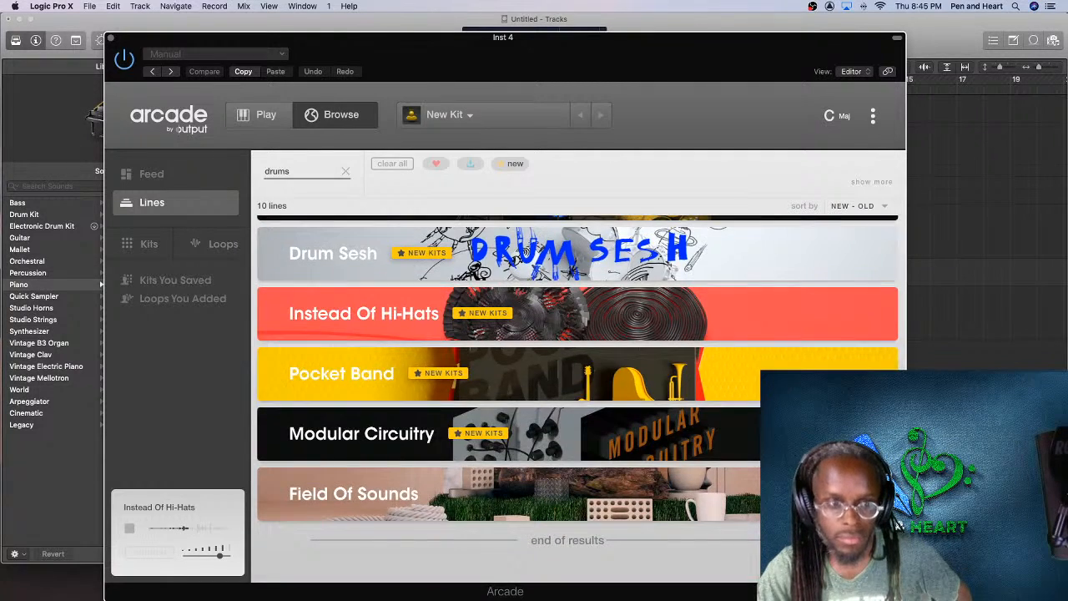
{"action": "left_click", "coordinate": [345, 174]}
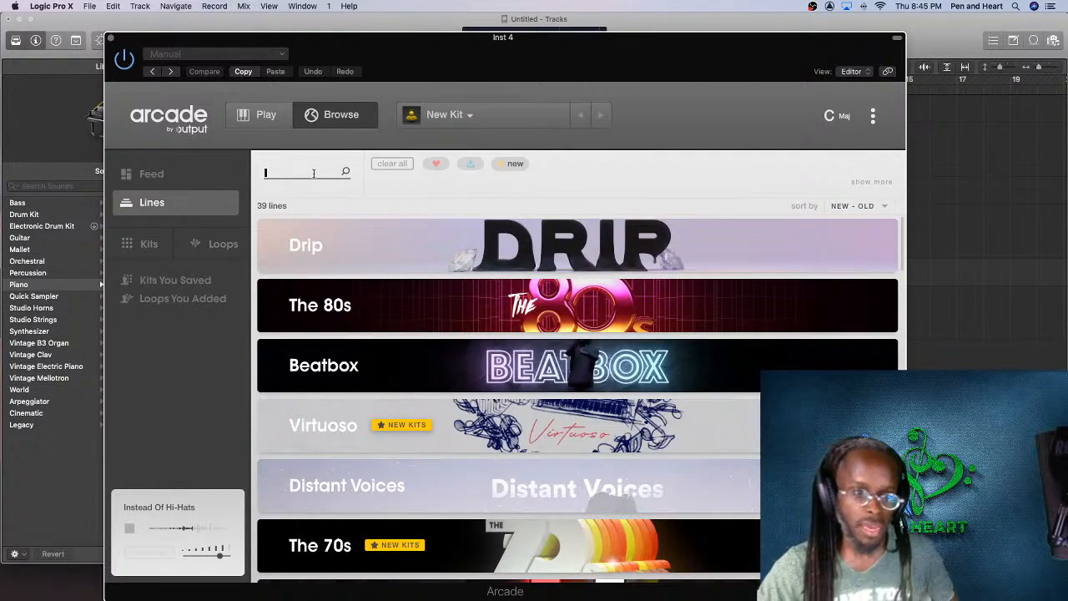
{"action": "type", "text": "snare"}
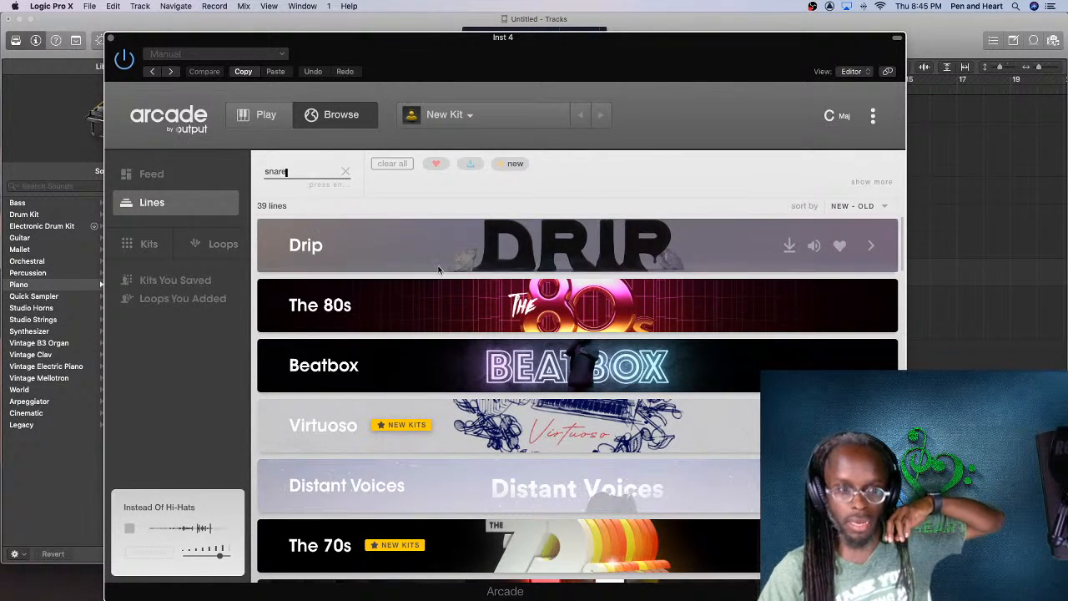
{"action": "scroll", "coordinate": [437, 269], "scroll_direction": "down", "scroll_amount": 2}
{"action": "key", "text": "BackSpace"}
{"action": "key", "text": "BackSpace"}
{"action": "key", "text": "BackSpace"}
{"action": "key", "text": "BackSpace"}
{"action": "key", "text": "BackSpace"}
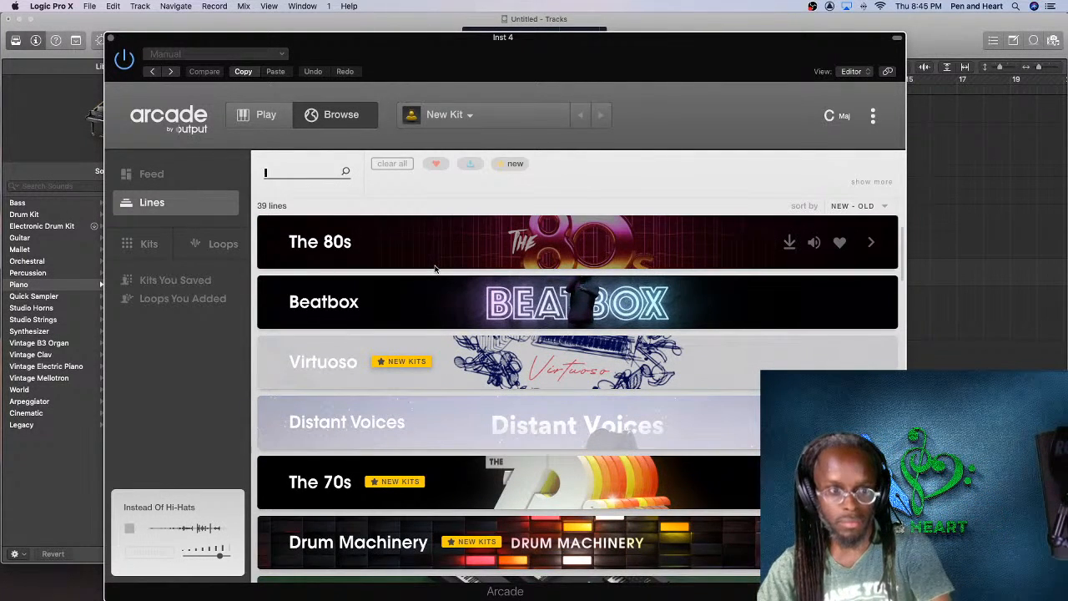
Step: Search Arcade's Lines for "drums" again
{"action": "type", "text": "srums"}
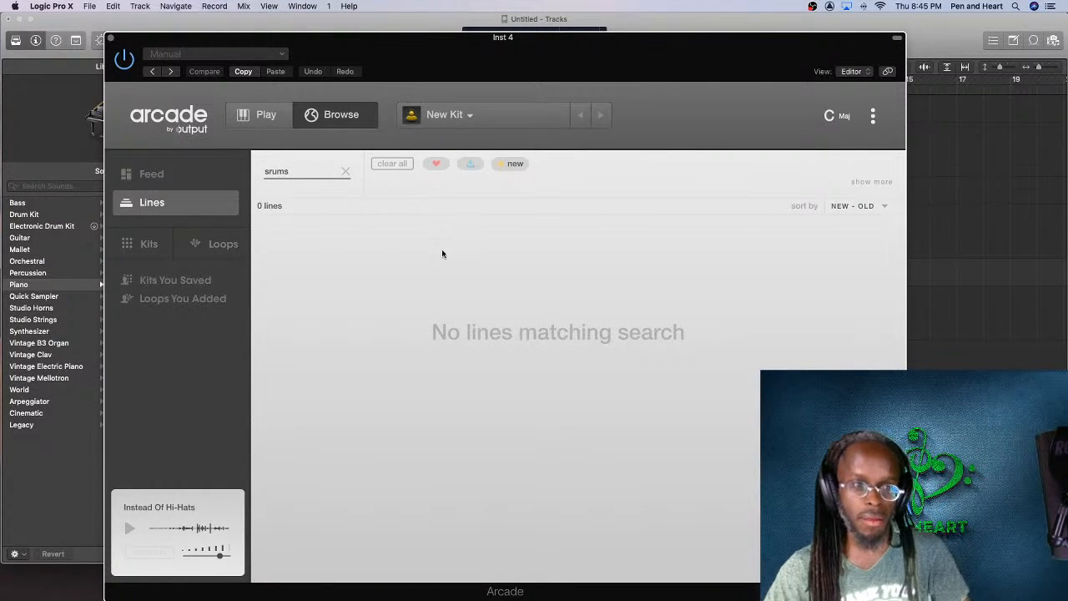
{"action": "double_click", "coordinate": [292, 168]}
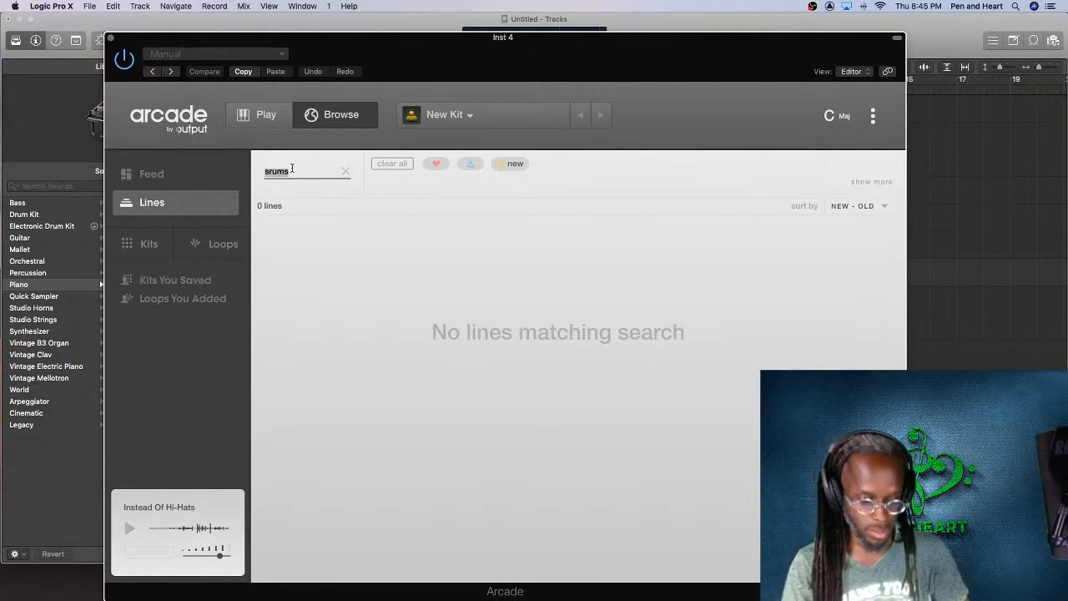
{"action": "type", "text": "drums"}
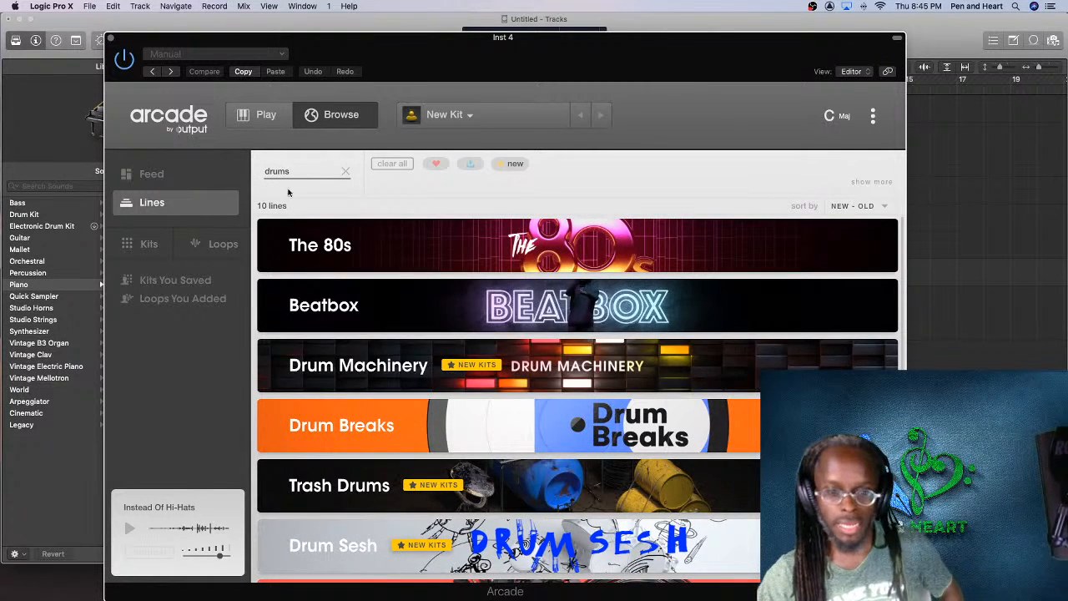
Step: Preview the Drum Breaks and Trash Drums lines among the drum results
{"action": "left_click", "coordinate": [856, 425]}
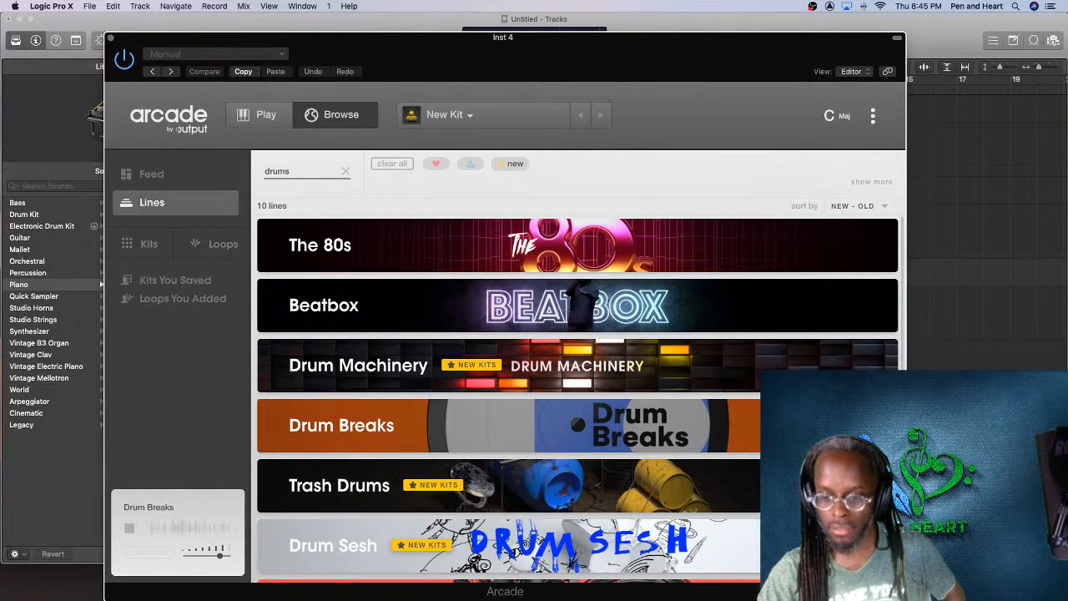
{"action": "scroll", "coordinate": [812, 346], "scroll_direction": "down", "scroll_amount": 3}
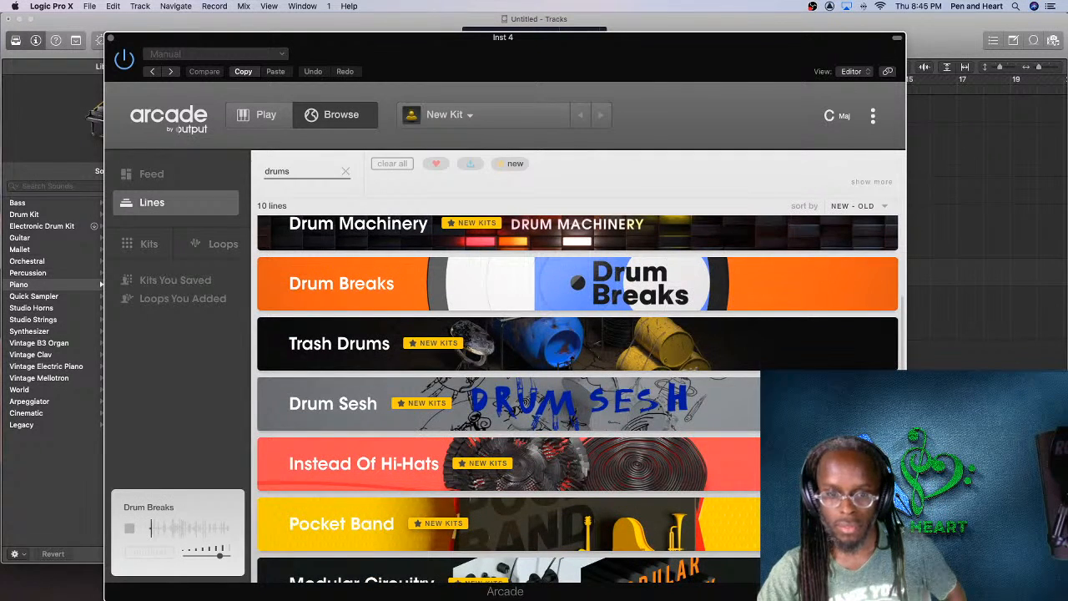
{"action": "left_click", "coordinate": [813, 345]}
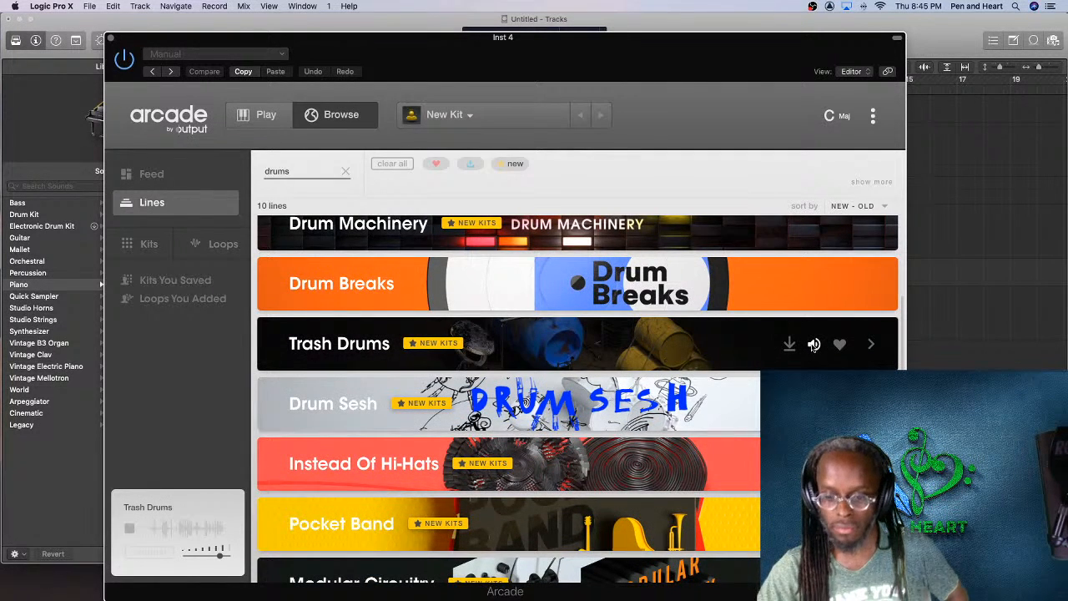
{"action": "scroll", "coordinate": [818, 347], "scroll_direction": "down", "scroll_amount": 2}
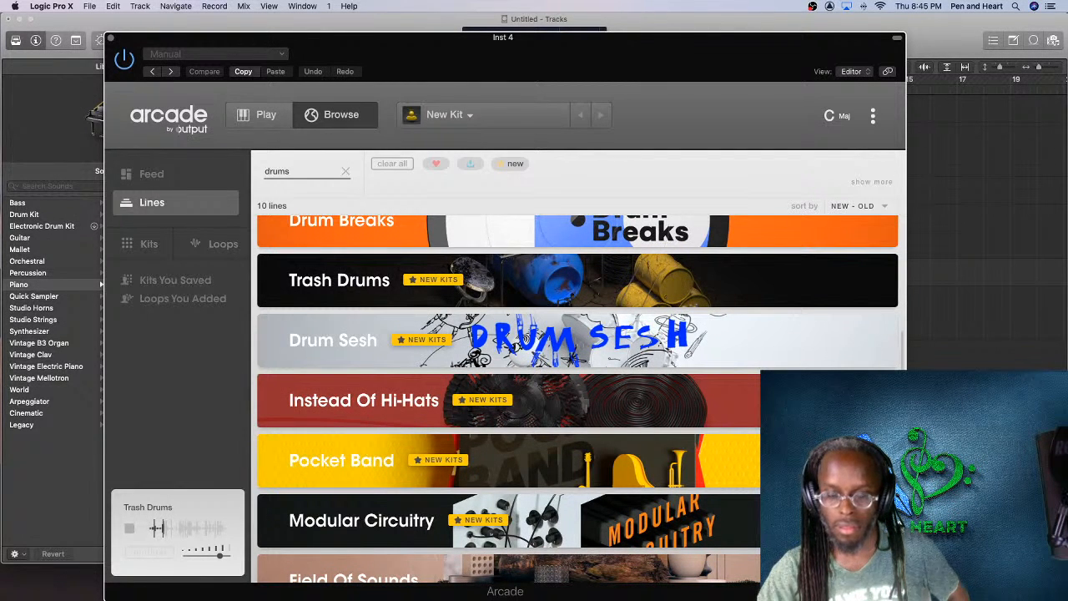
{"action": "scroll", "coordinate": [826, 384], "scroll_direction": "up", "scroll_amount": 3}
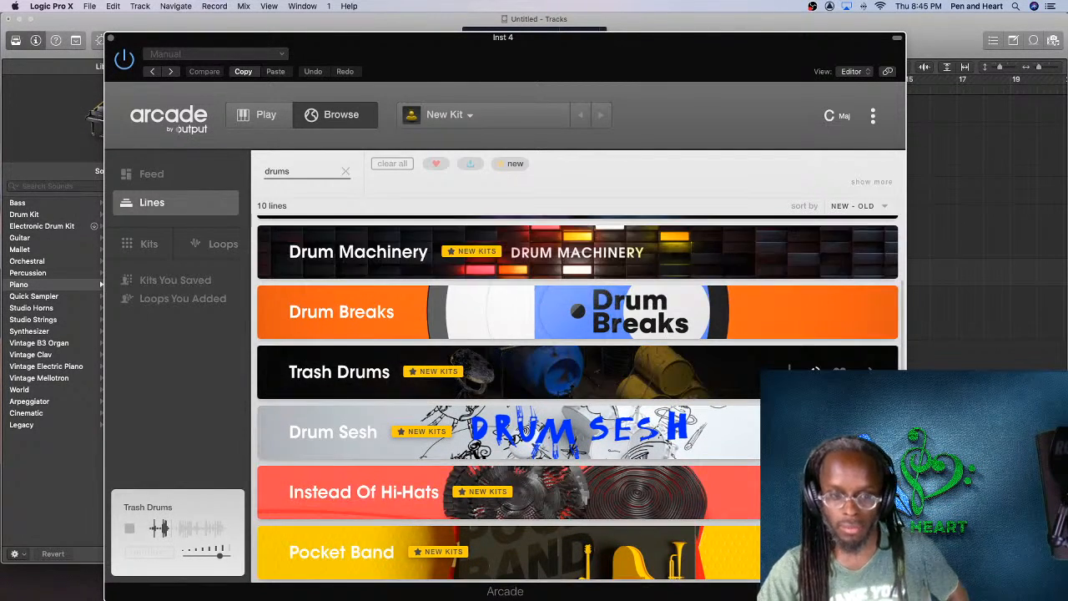
{"action": "scroll", "coordinate": [827, 380], "scroll_direction": "down", "scroll_amount": 1}
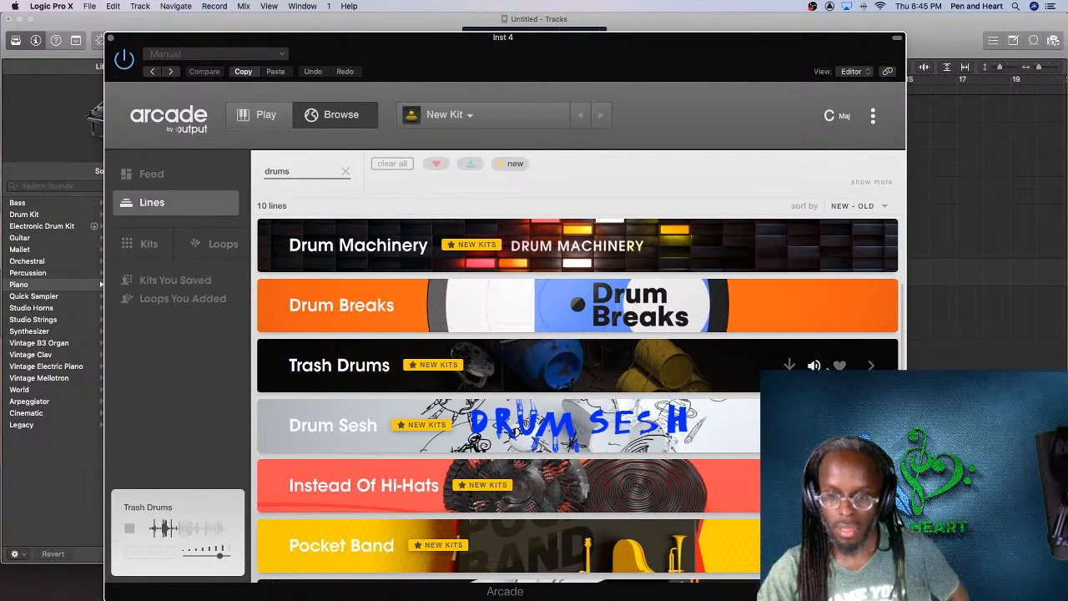
Step: Start downloading the Trash Drums line and lower the Inst 4 track's volume to -8.4 dB
{"action": "left_click", "coordinate": [789, 365]}
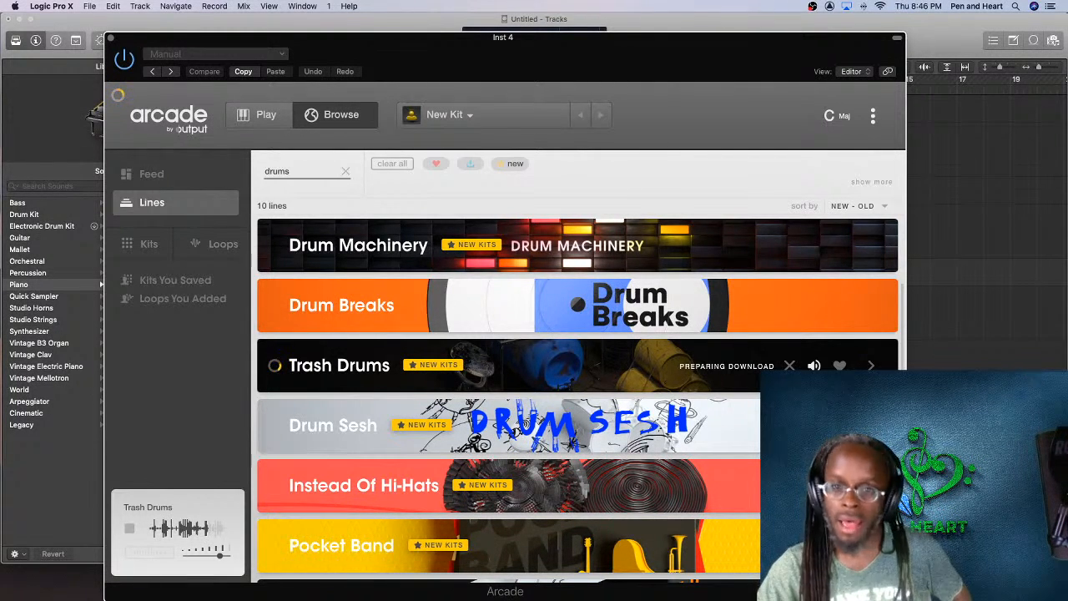
{"action": "left_click_drag", "start_coordinate": [342, 43], "coordinate": [449, 312]}
{"action": "left_click_drag", "start_coordinate": [480, 277], "coordinate": [464, 277]}
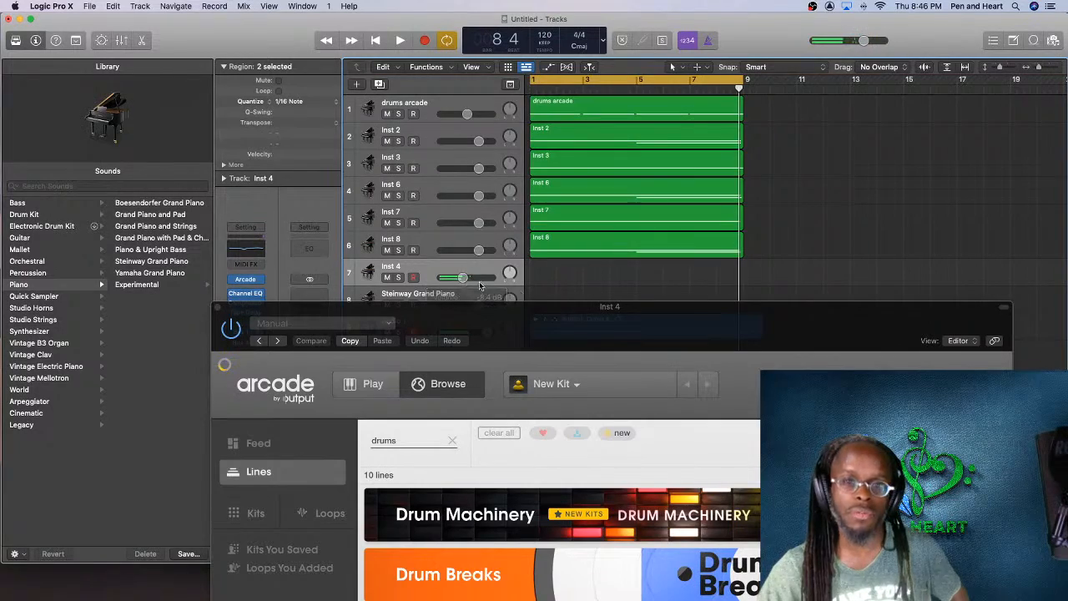
{"action": "left_click_drag", "start_coordinate": [617, 324], "coordinate": [536, 56]}
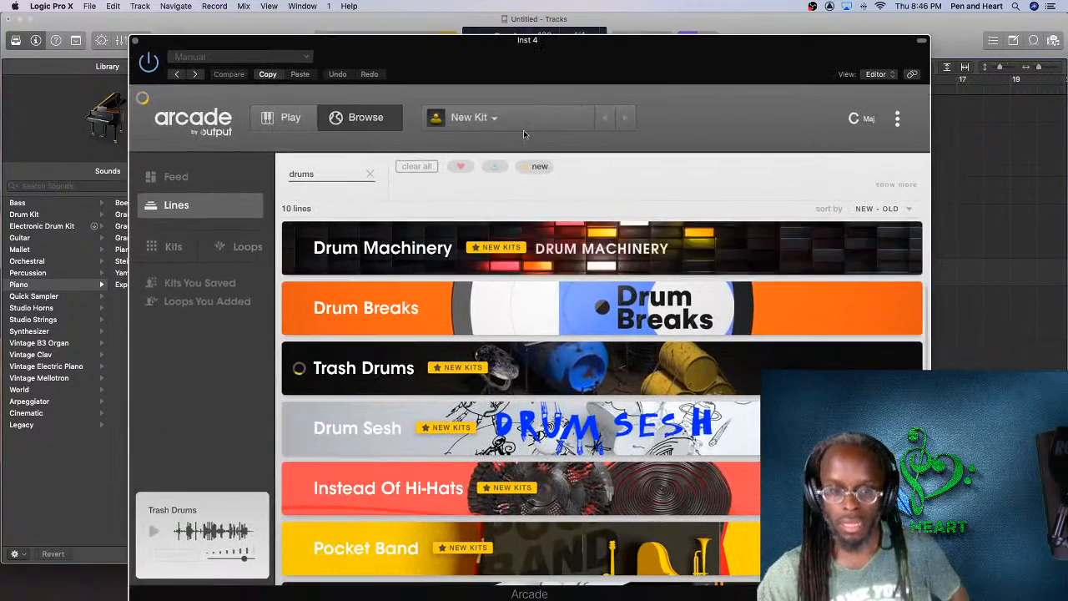
Step: Open the Trash Drums line, preview its Gold in the Ground kit and cancel the line's download
{"action": "left_click", "coordinate": [576, 360]}
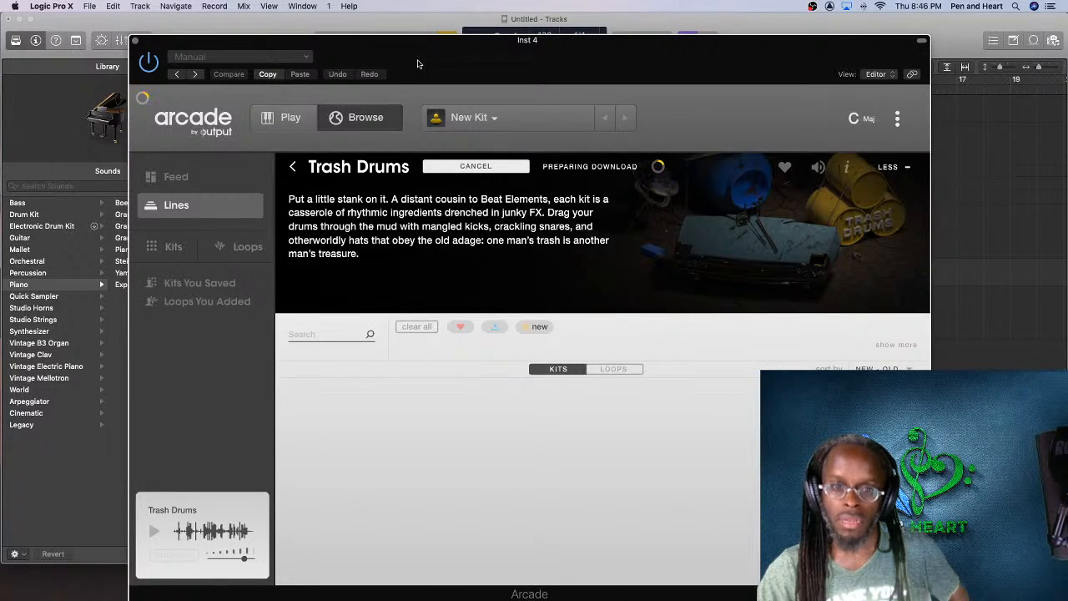
{"action": "left_click_drag", "start_coordinate": [563, 85], "coordinate": [538, 64]}
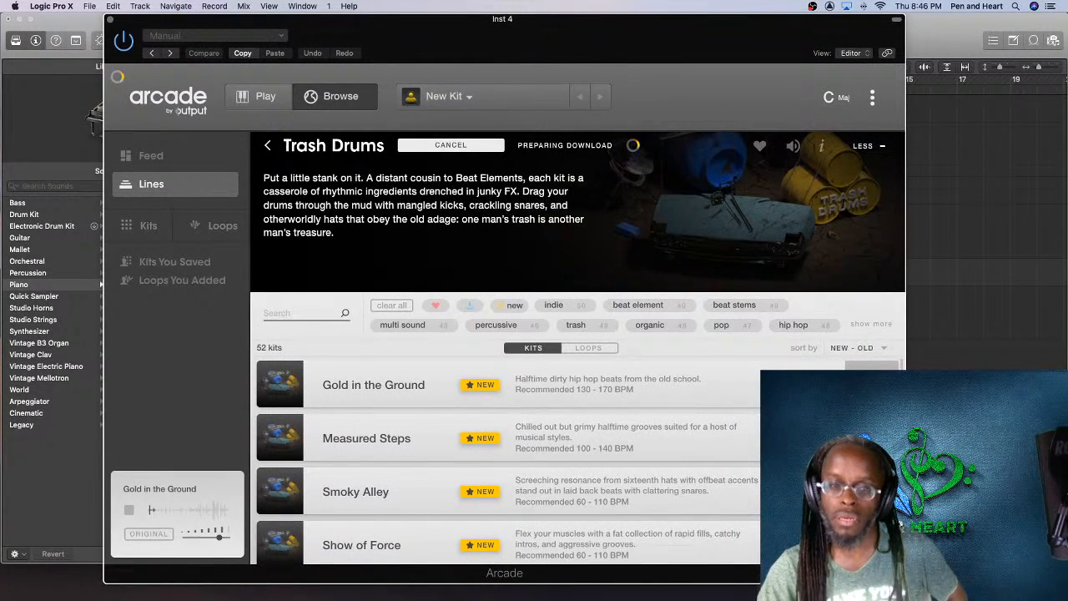
{"action": "left_click", "coordinate": [492, 145]}
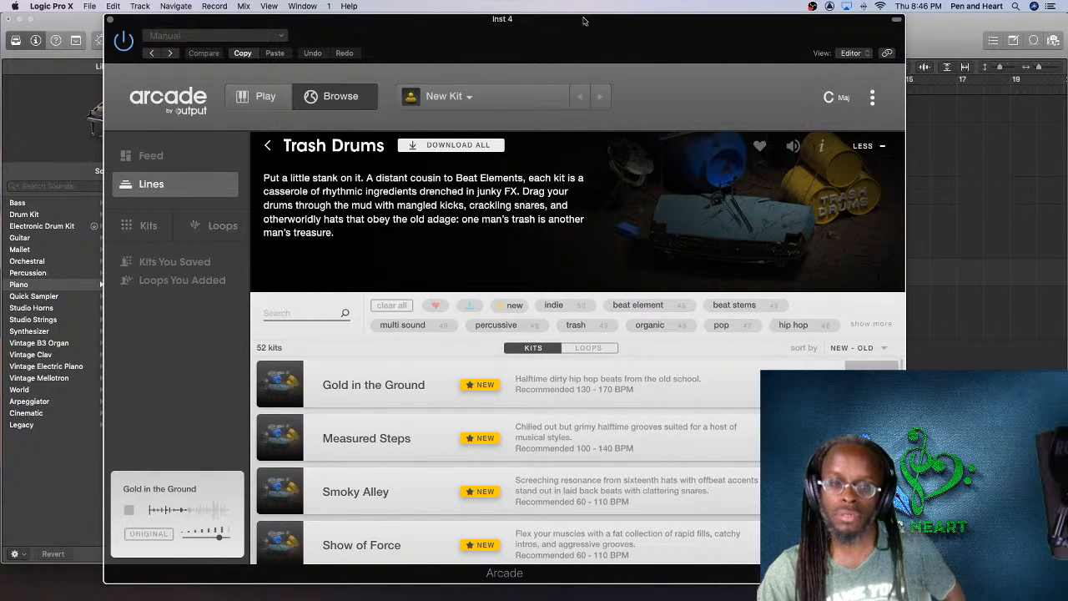
{"action": "left_click_drag", "start_coordinate": [591, 62], "coordinate": [565, 3]}
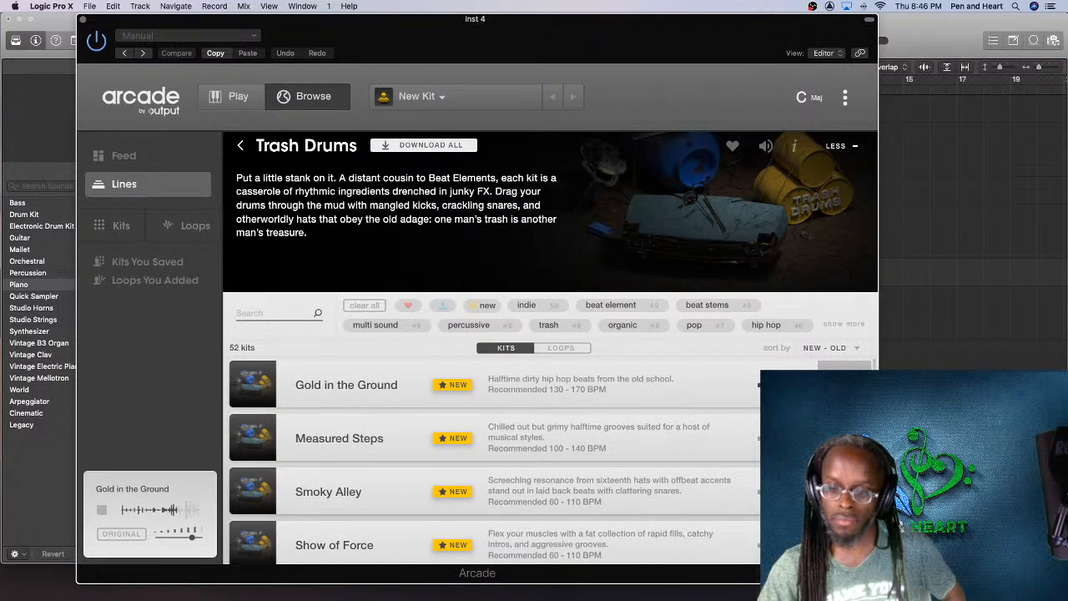
Step: Preview the Measured Steps and Smoky Alley kits and load Smoky Alley on the Inst 4 track
{"action": "left_click", "coordinate": [762, 438]}
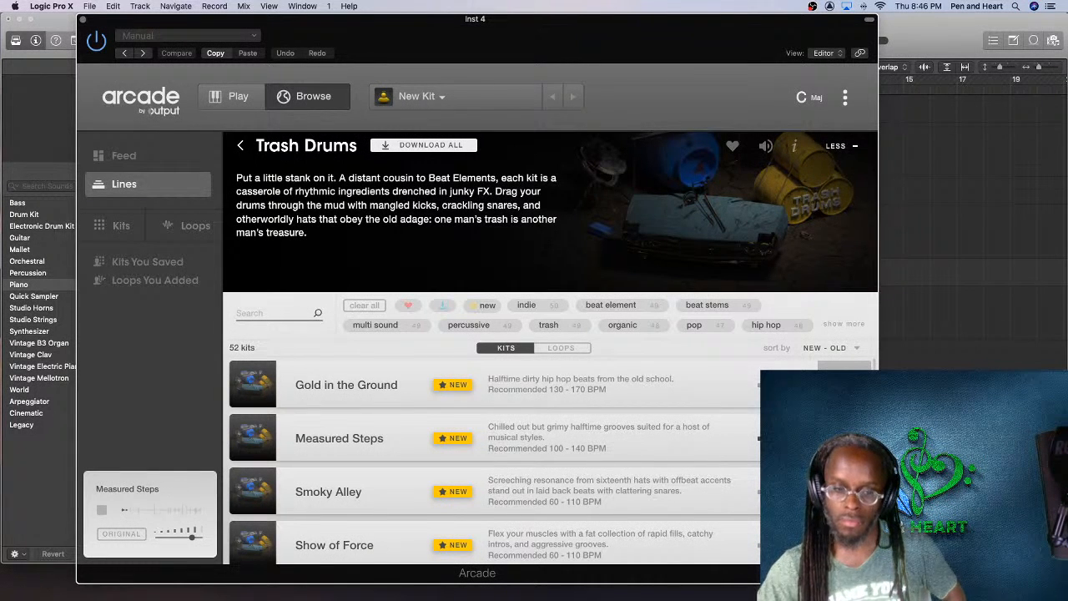
{"action": "left_click", "coordinate": [762, 492]}
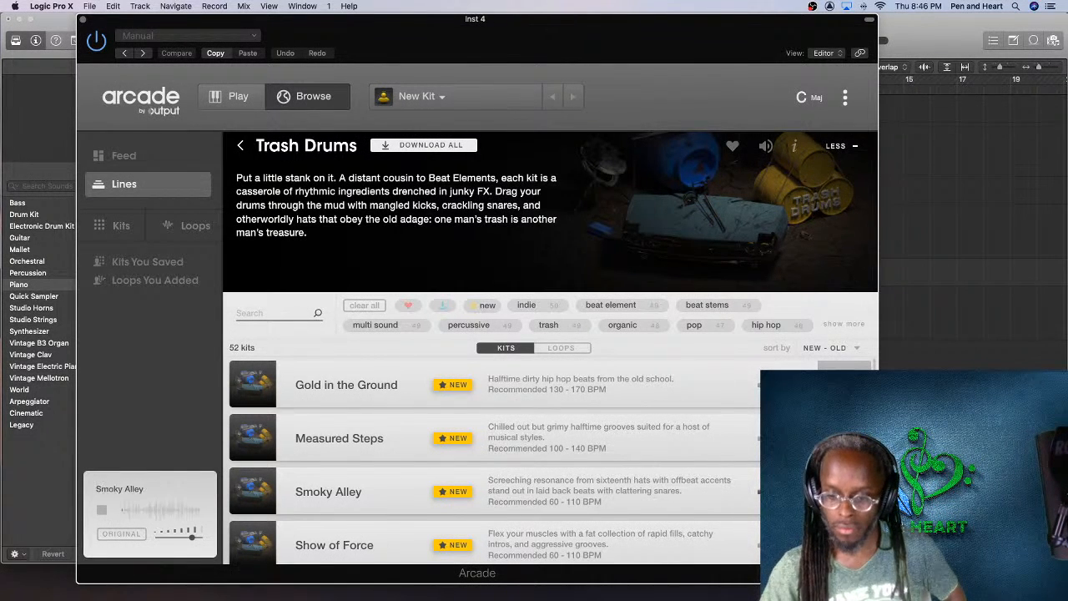
{"action": "scroll", "coordinate": [727, 327], "scroll_direction": "down", "scroll_amount": 5}
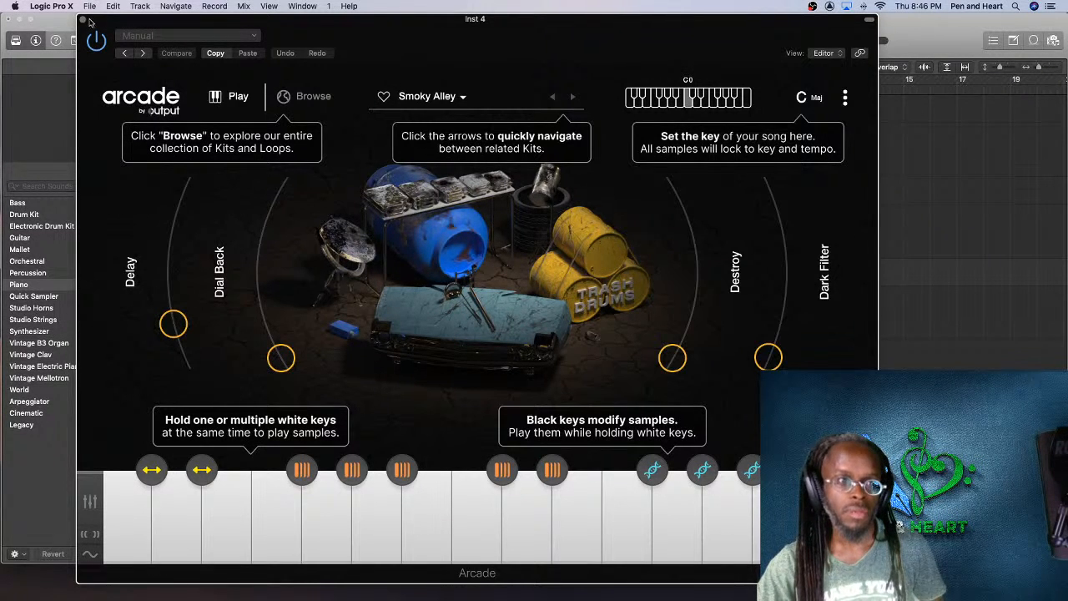
{"action": "left_click", "coordinate": [82, 19]}
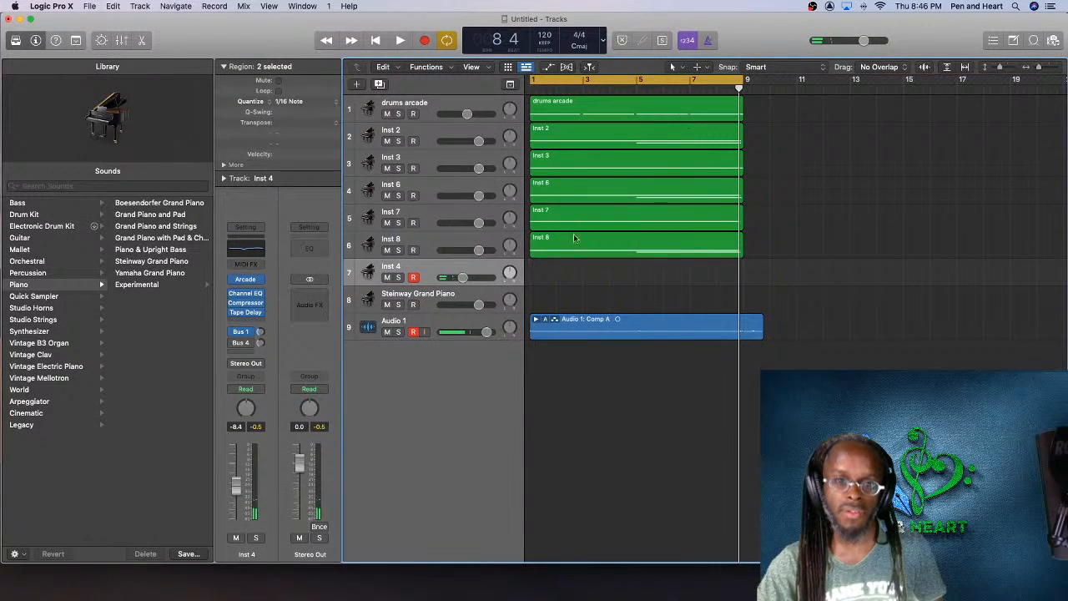
Step: Play back the arrangement from the beginning, dismissing the disk alerts, and stop playback
{"action": "key", "text": "Return"}
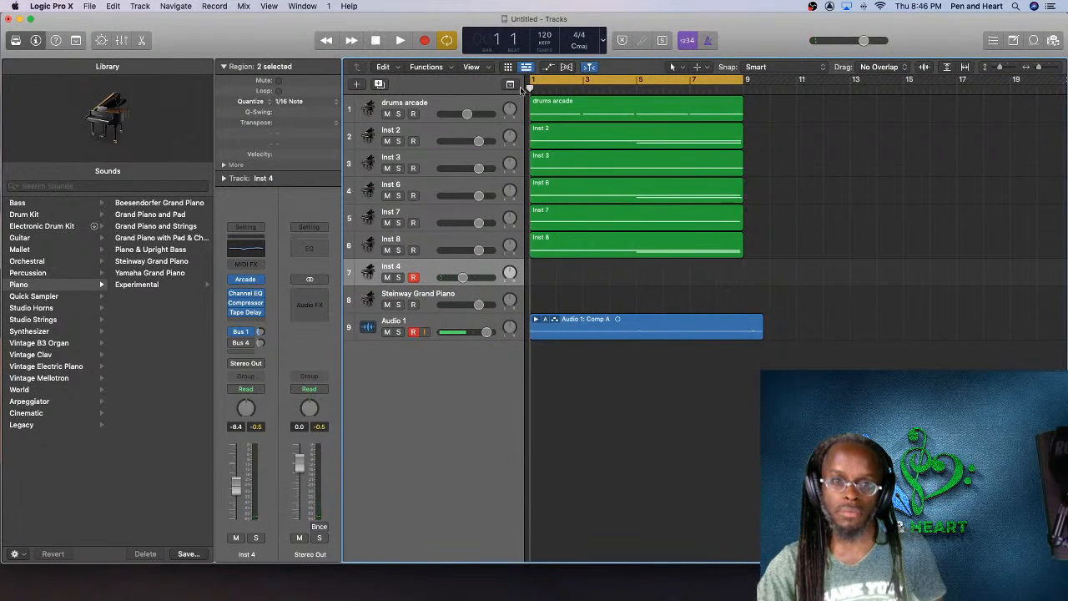
{"action": "left_click", "coordinate": [398, 46]}
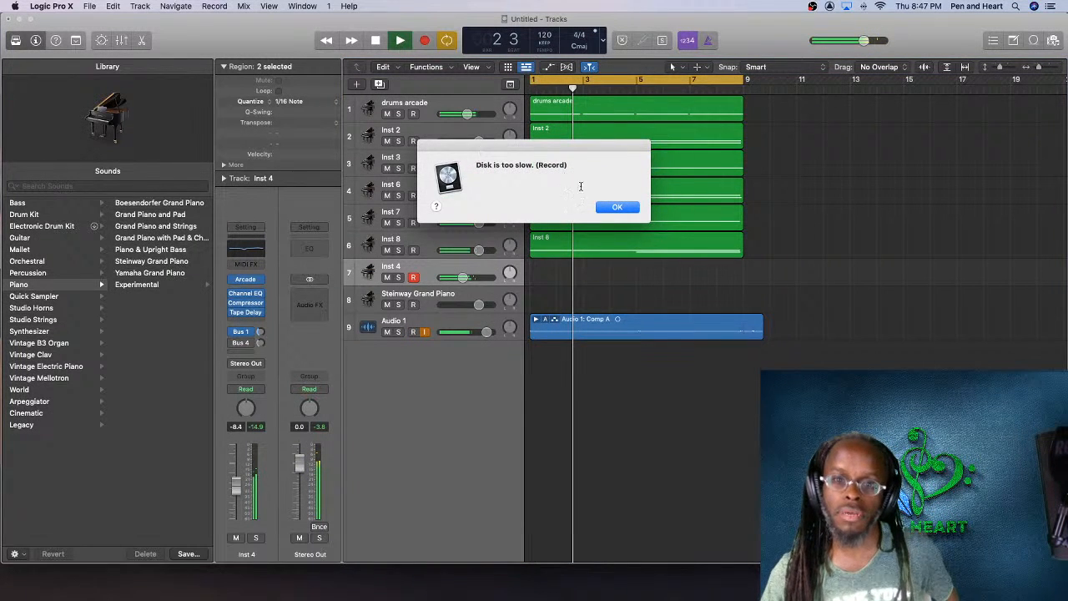
{"action": "left_click", "coordinate": [598, 206]}
{"action": "left_click", "coordinate": [527, 83]}
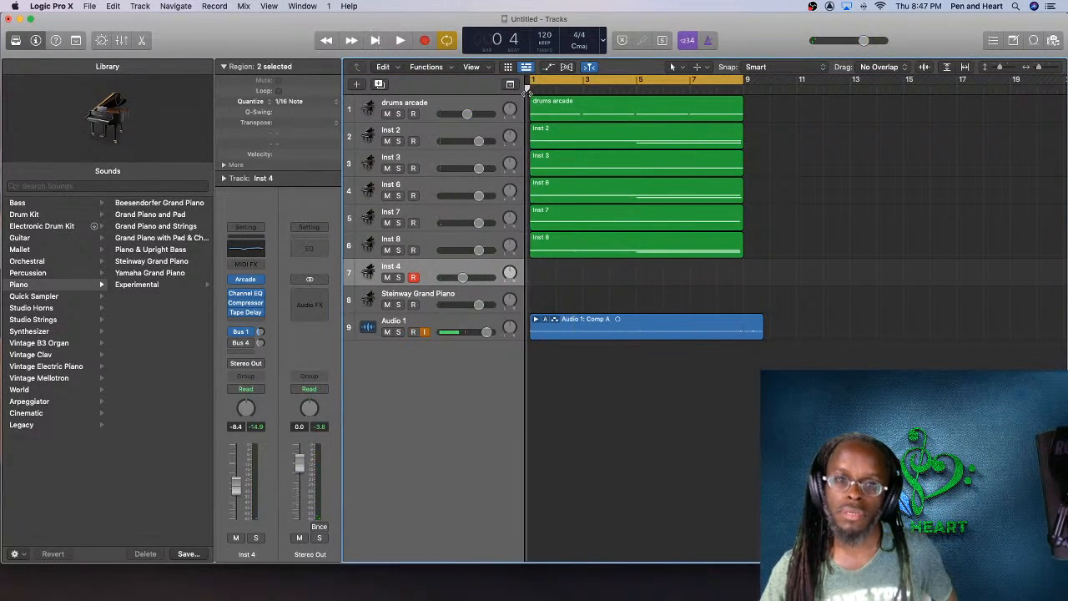
{"action": "left_click", "coordinate": [401, 43]}
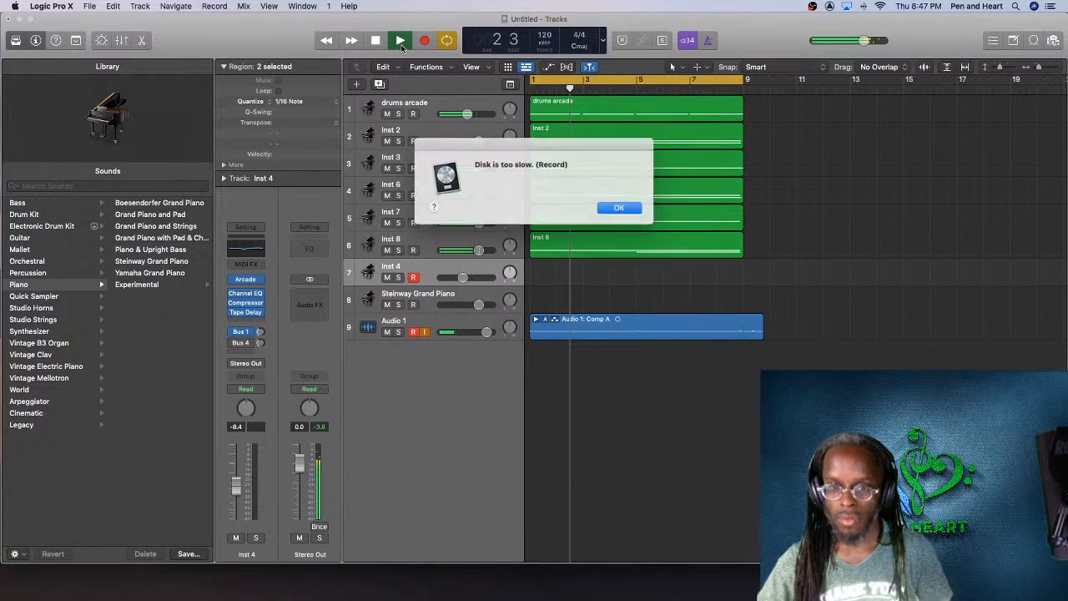
{"action": "left_click", "coordinate": [619, 209]}
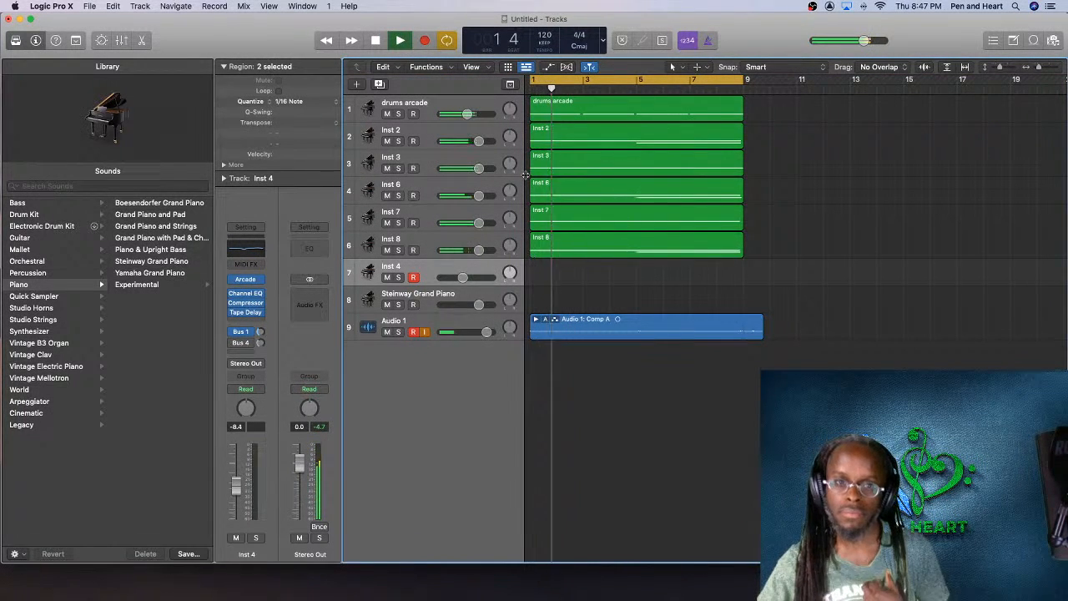
{"action": "left_click", "coordinate": [376, 40]}
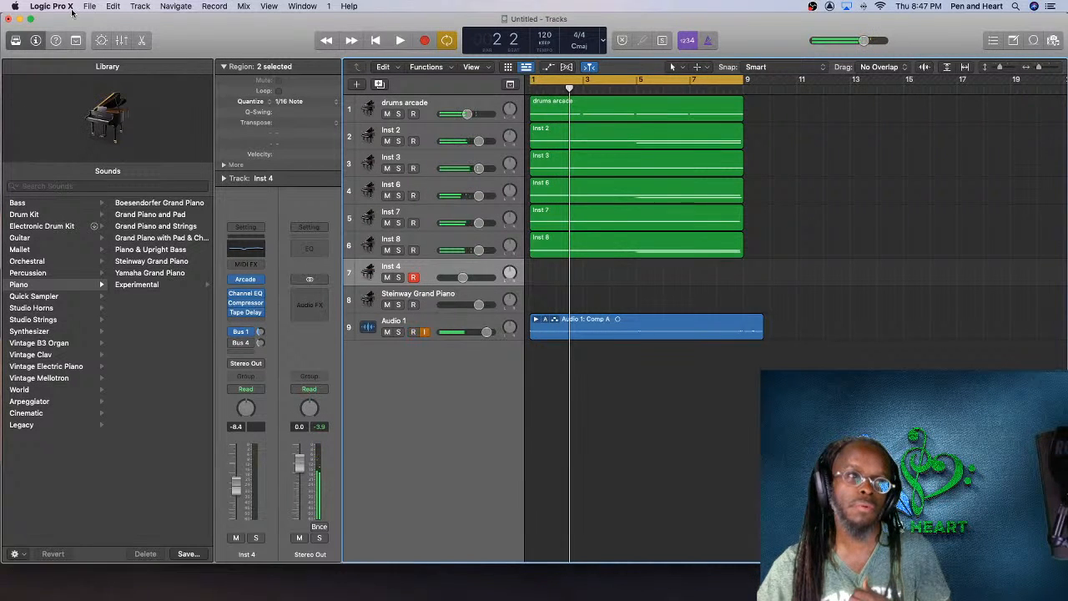
Step: Open the system's Force Quit Applications window and force iTunes to quit
{"action": "left_click", "coordinate": [14, 6]}
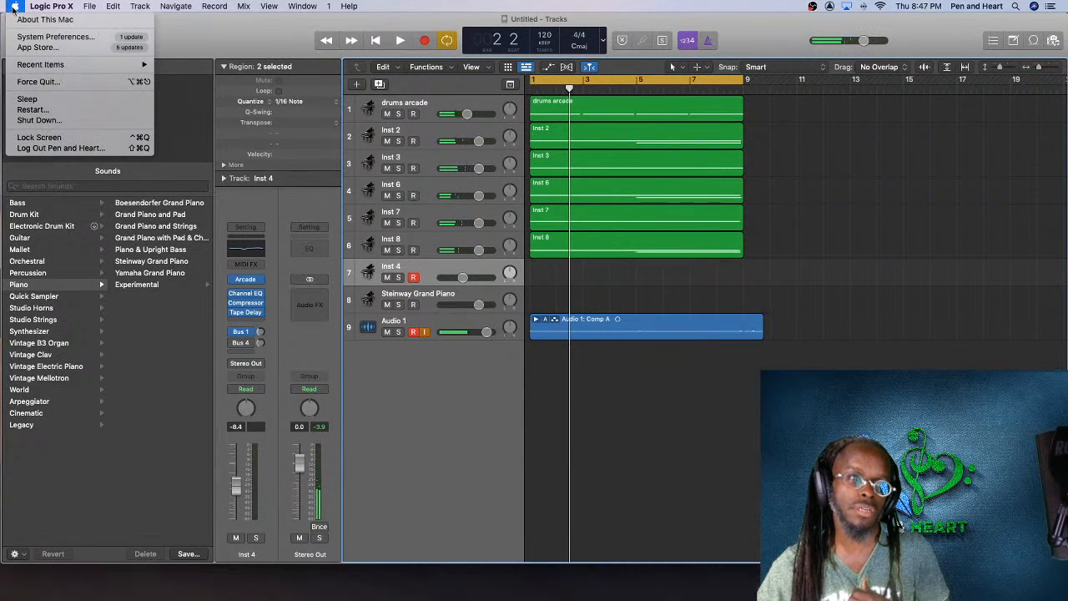
{"action": "left_click", "coordinate": [75, 88]}
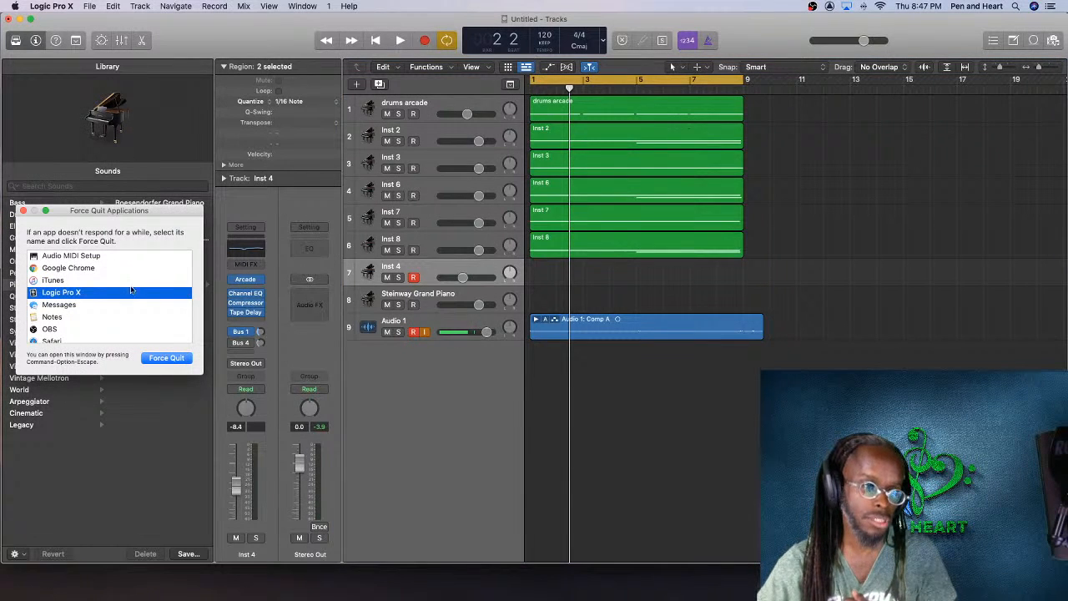
{"action": "left_click", "coordinate": [108, 281]}
{"action": "left_click", "coordinate": [159, 358]}
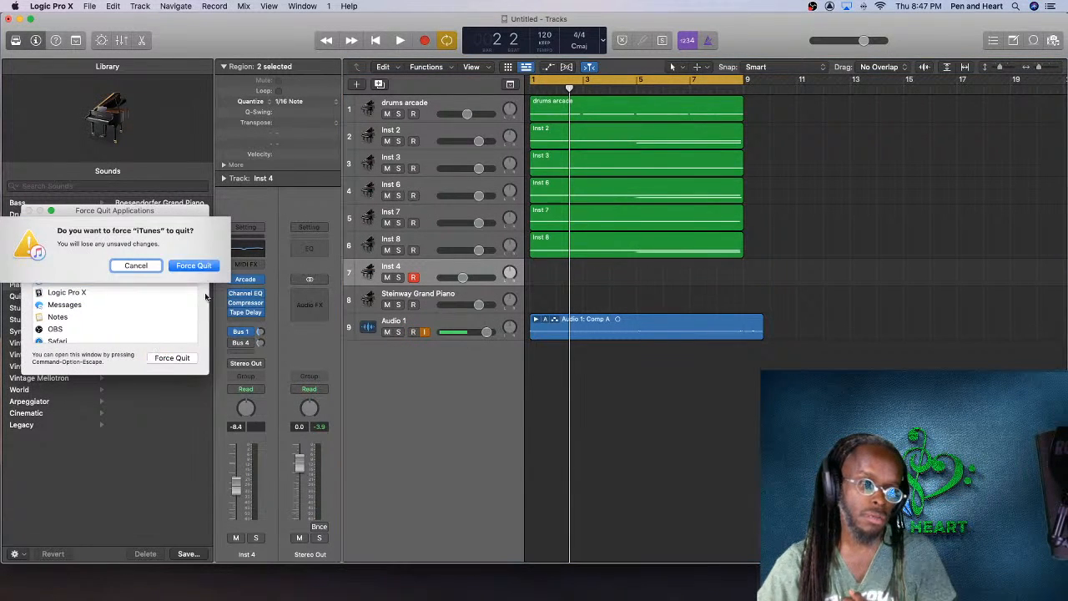
{"action": "left_click", "coordinate": [194, 266]}
{"action": "left_click", "coordinate": [101, 267]}
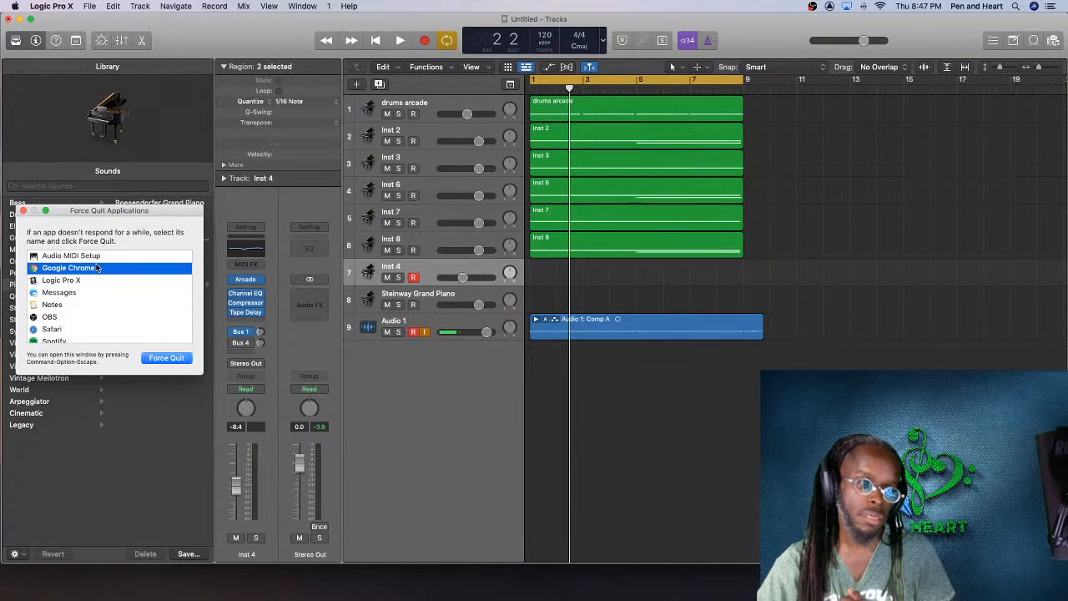
{"action": "left_click", "coordinate": [167, 357]}
{"action": "left_click", "coordinate": [136, 274]}
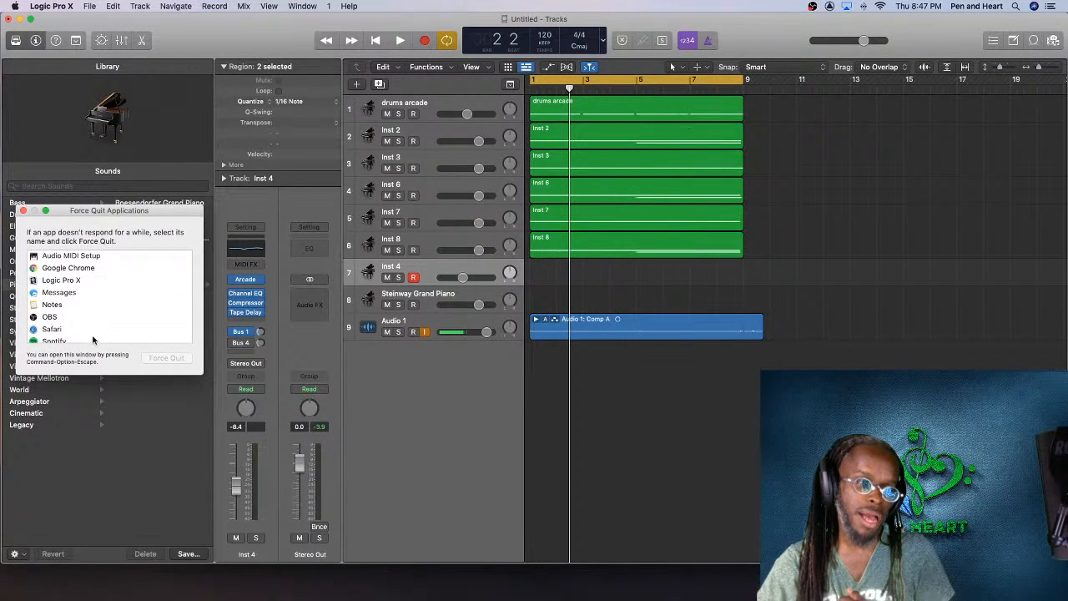
Step: Force Spotify and WhatsApp to quit
{"action": "left_click", "coordinate": [92, 338]}
{"action": "left_click", "coordinate": [166, 357]}
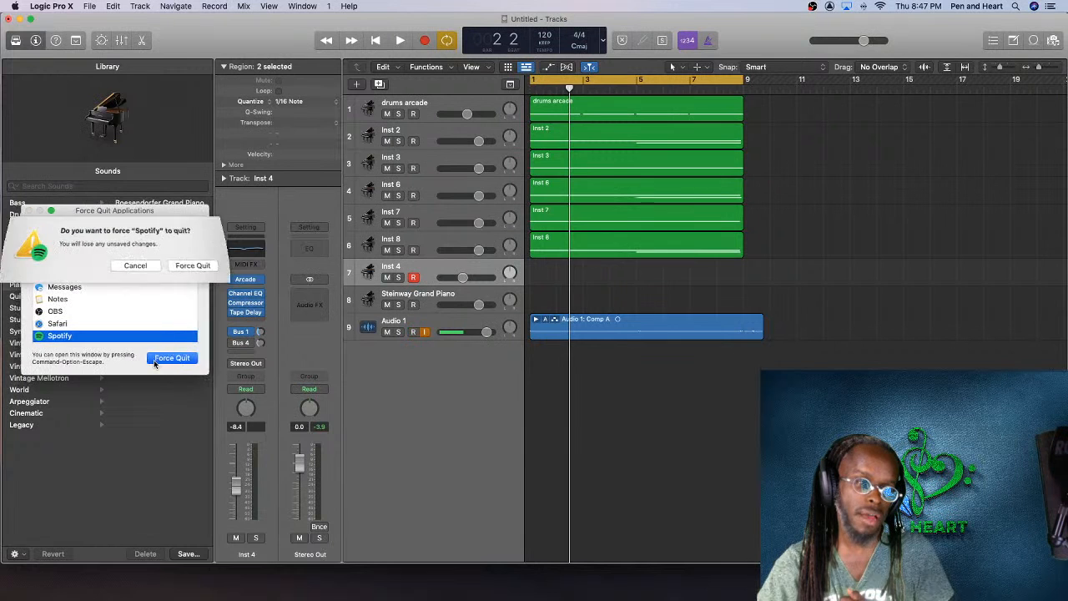
{"action": "left_click", "coordinate": [193, 266]}
{"action": "scroll", "coordinate": [108, 314], "scroll_direction": "down", "scroll_amount": 2}
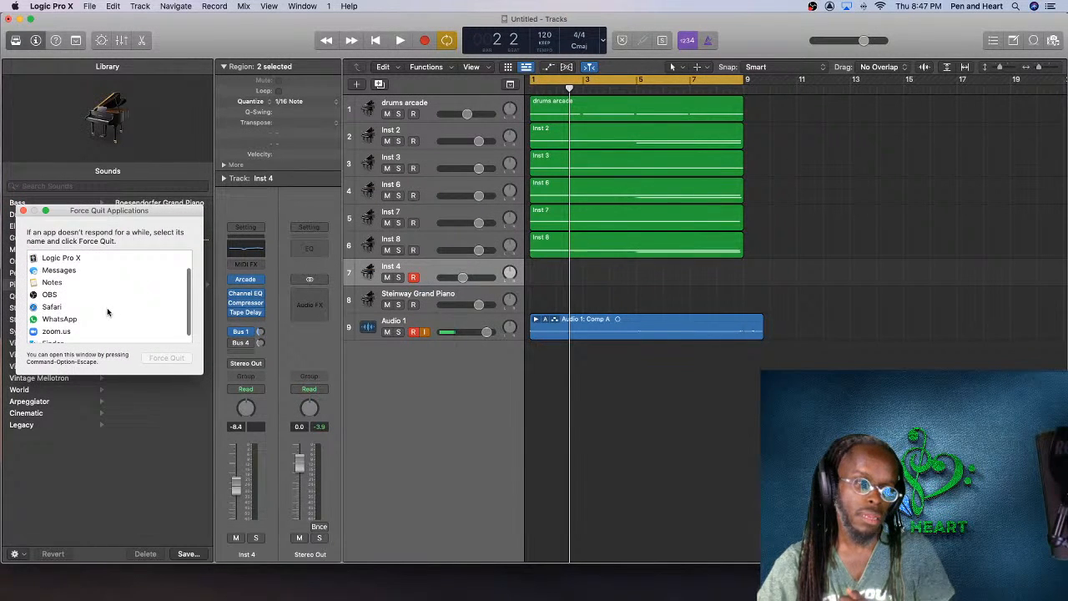
{"action": "left_click", "coordinate": [102, 319]}
{"action": "left_click", "coordinate": [156, 358]}
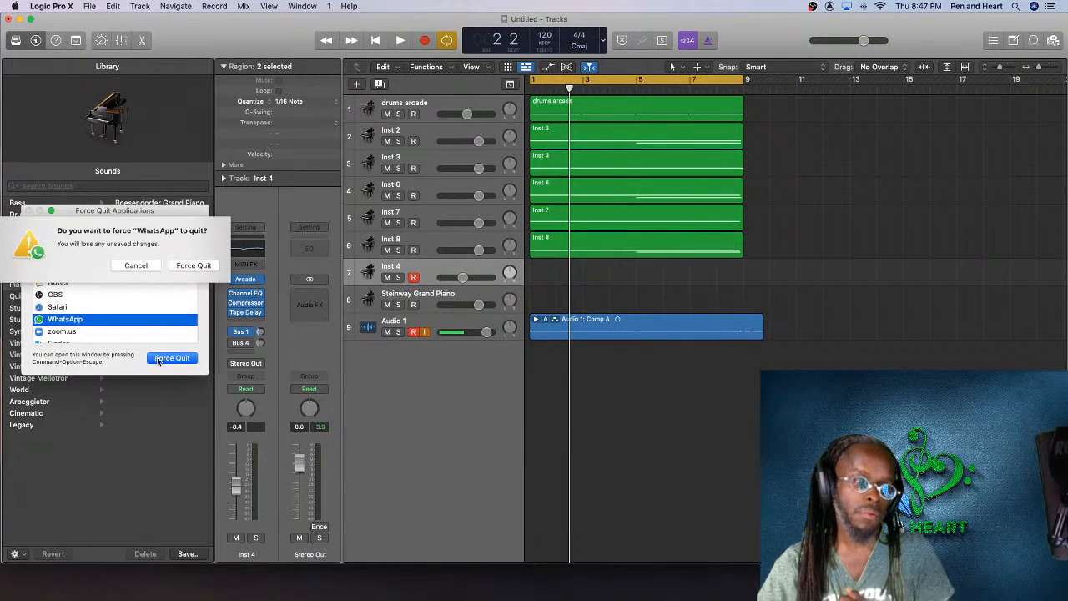
{"action": "left_click", "coordinate": [193, 266]}
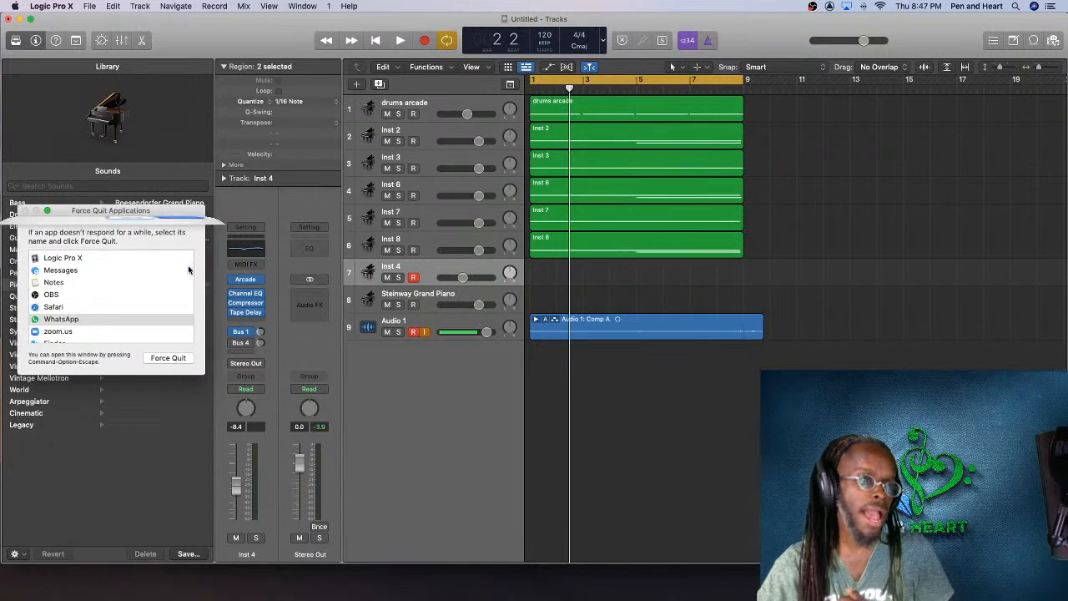
Step: Force zoom.us to quit and close the Force Quit Applications window
{"action": "left_click", "coordinate": [121, 313]}
{"action": "left_click", "coordinate": [103, 324]}
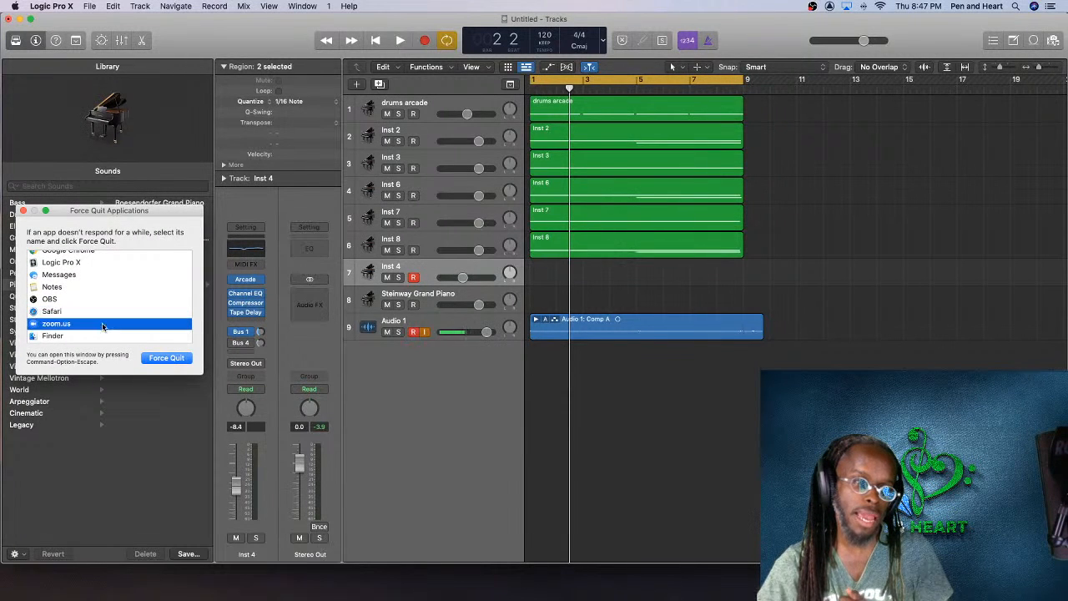
{"action": "left_click", "coordinate": [166, 357]}
{"action": "left_click", "coordinate": [193, 266]}
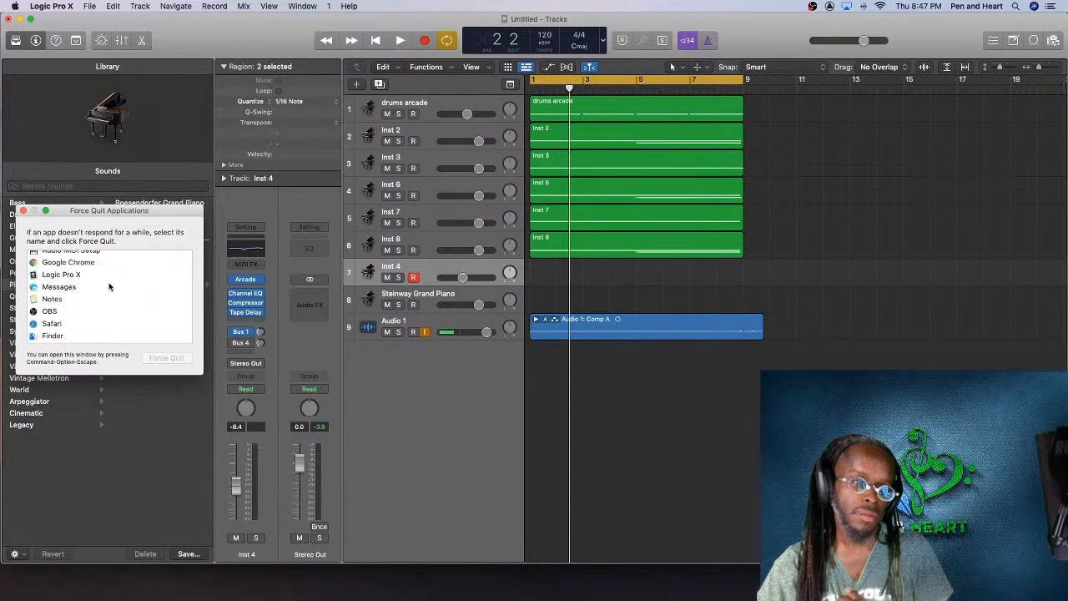
{"action": "left_click", "coordinate": [24, 211]}
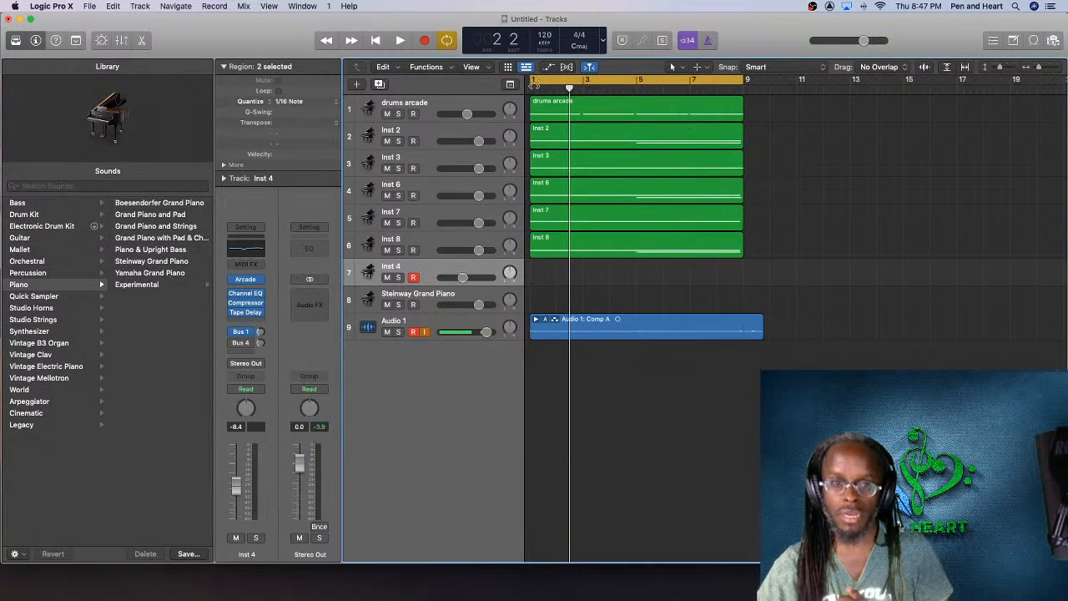
Step: Test playback of the arrangement twice, dismissing the disk alert, and return the playhead to bar 1
{"action": "left_click", "coordinate": [532, 87]}
{"action": "key", "text": "space"}
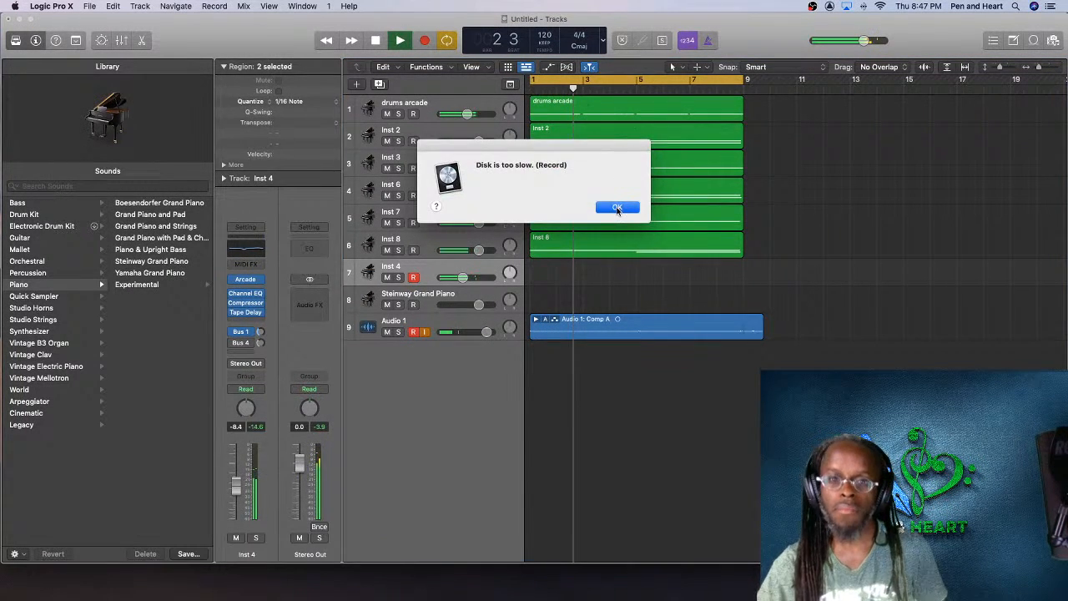
{"action": "left_click", "coordinate": [616, 208]}
{"action": "left_click", "coordinate": [330, 41]}
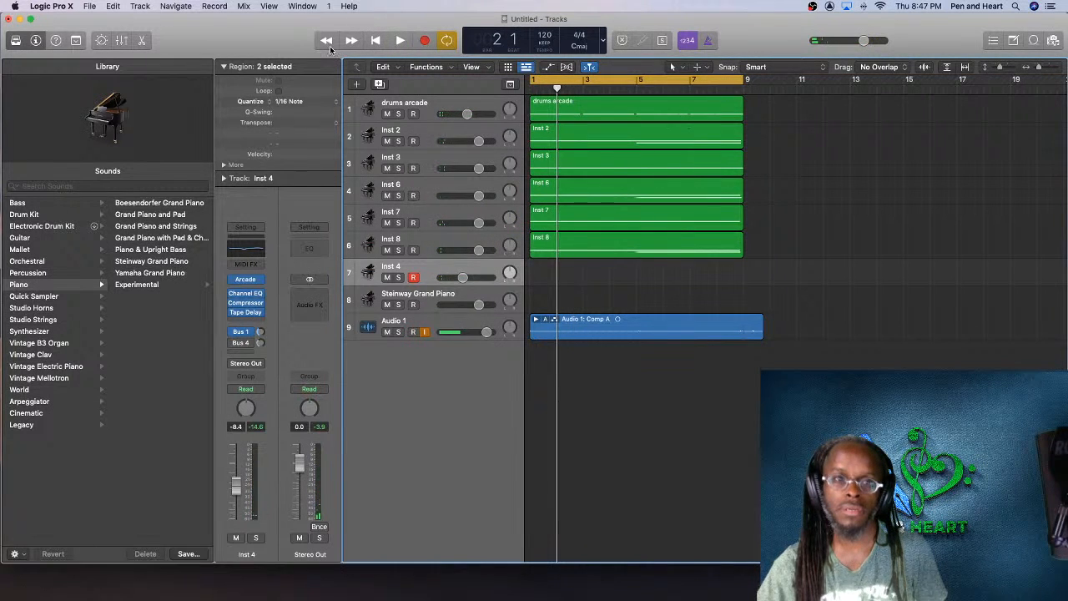
{"action": "left_click", "coordinate": [376, 41]}
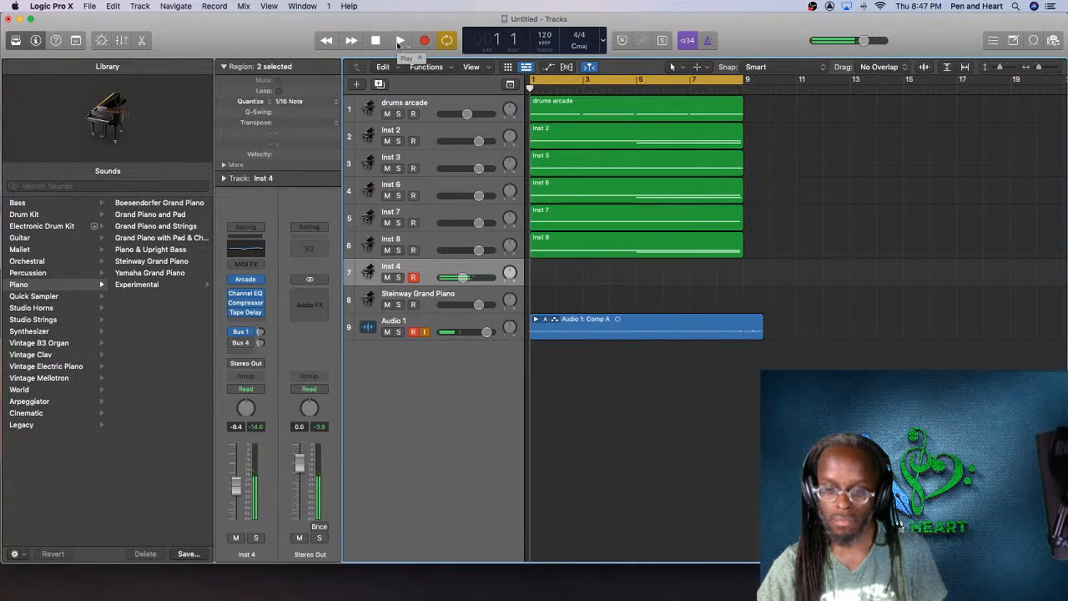
{"action": "left_click", "coordinate": [399, 42]}
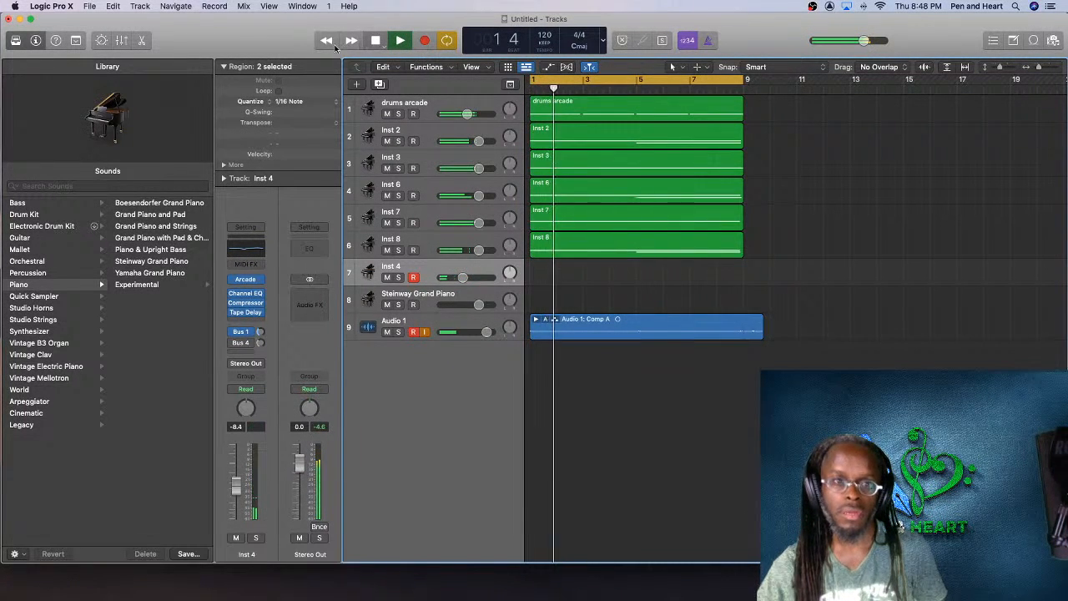
{"action": "left_click", "coordinate": [374, 42]}
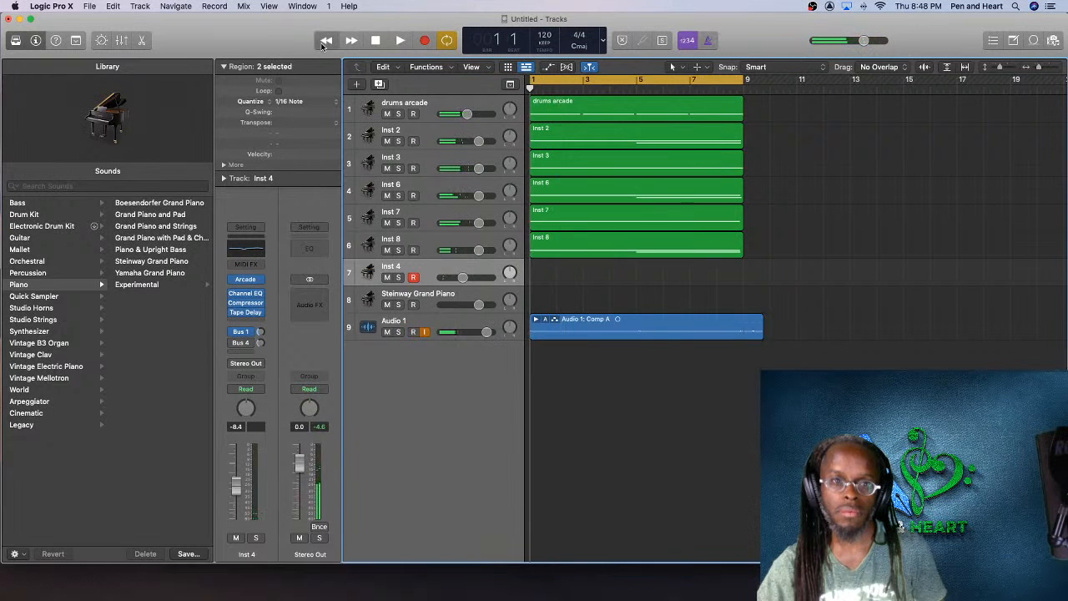
Step: Record the Smoky Alley part on the Inst 4 track from bar 1 through bar 8
{"action": "left_click", "coordinate": [418, 42]}
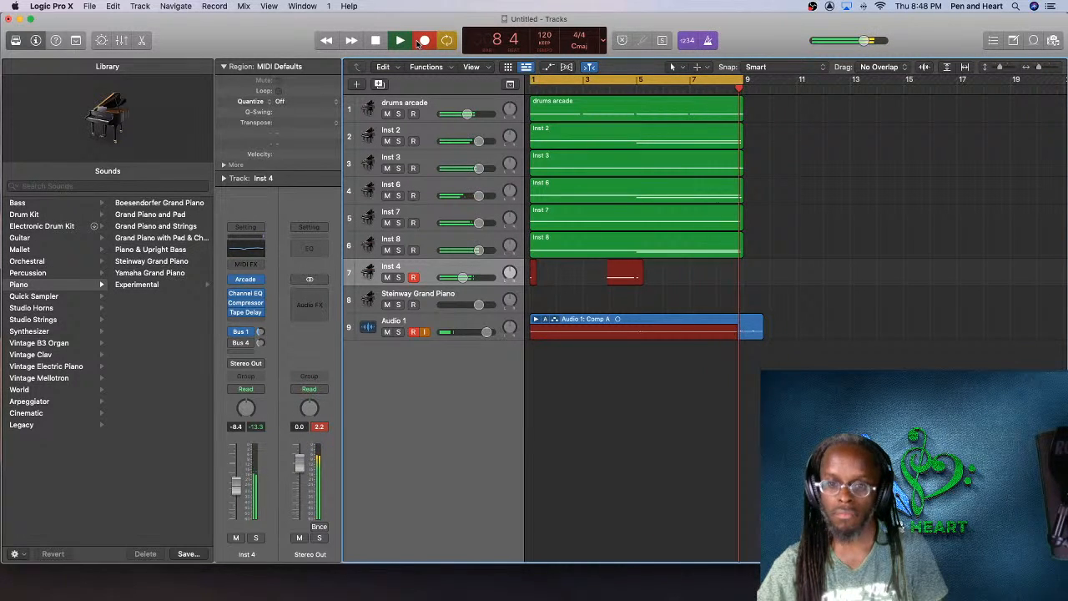
{"action": "left_click", "coordinate": [376, 41]}
Step: Play back the arrangement with the new Inst 4 region from the beginning, dismissing each disk alert and retrying
{"action": "key", "text": "space"}
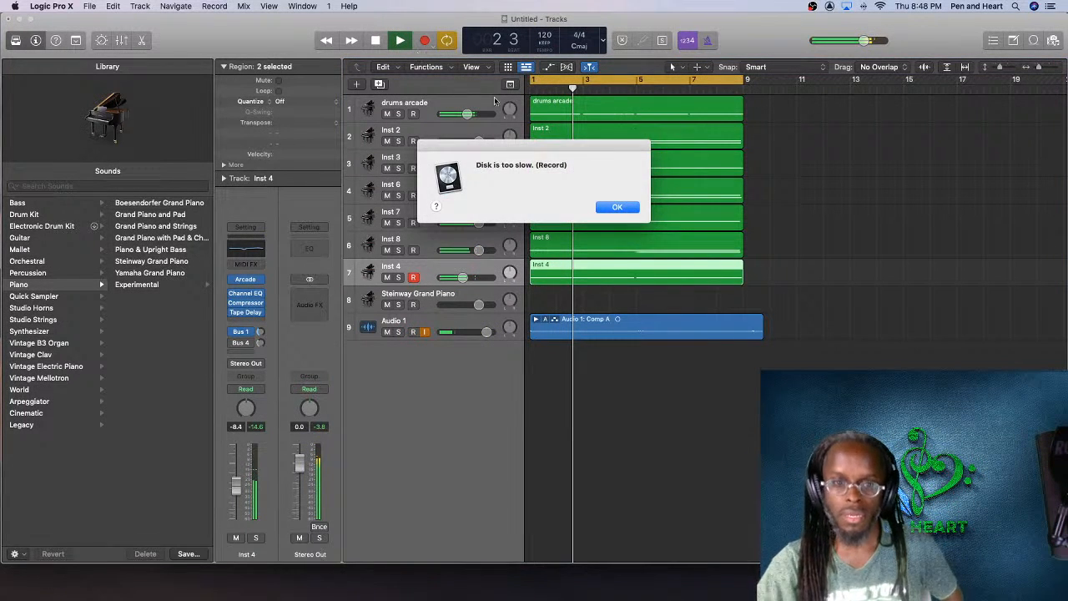
{"action": "left_click", "coordinate": [618, 208]}
{"action": "left_click", "coordinate": [378, 42]}
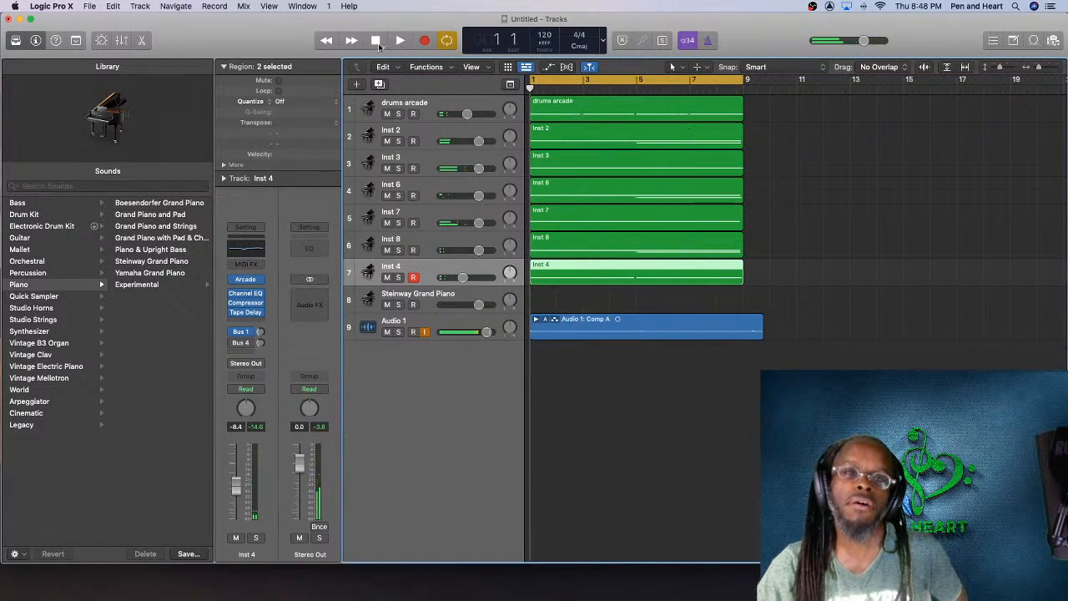
{"action": "left_click", "coordinate": [399, 42]}
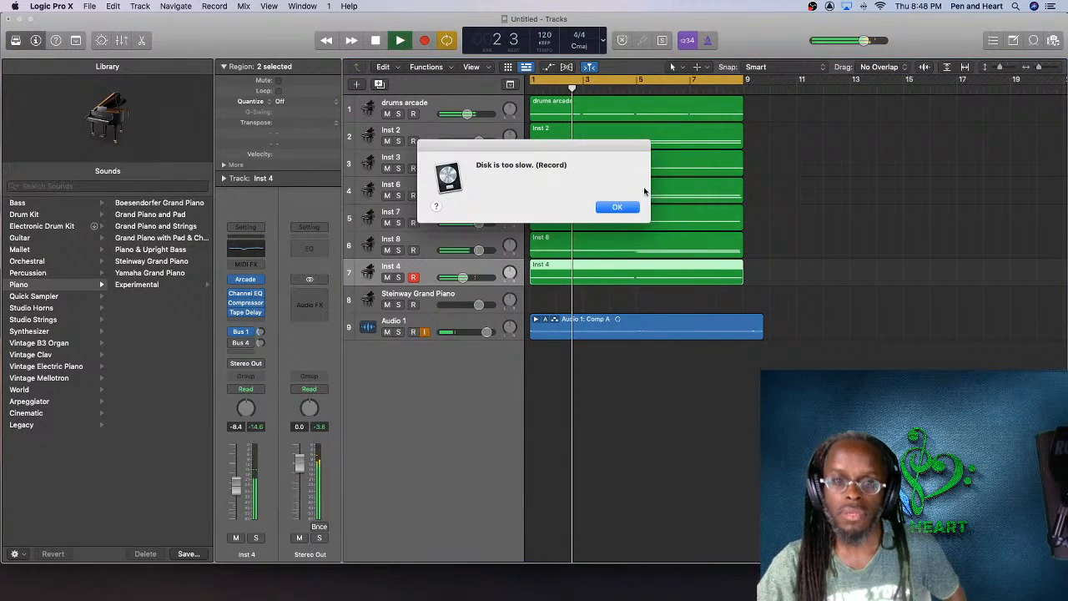
{"action": "left_click", "coordinate": [618, 208]}
{"action": "left_click", "coordinate": [375, 41]}
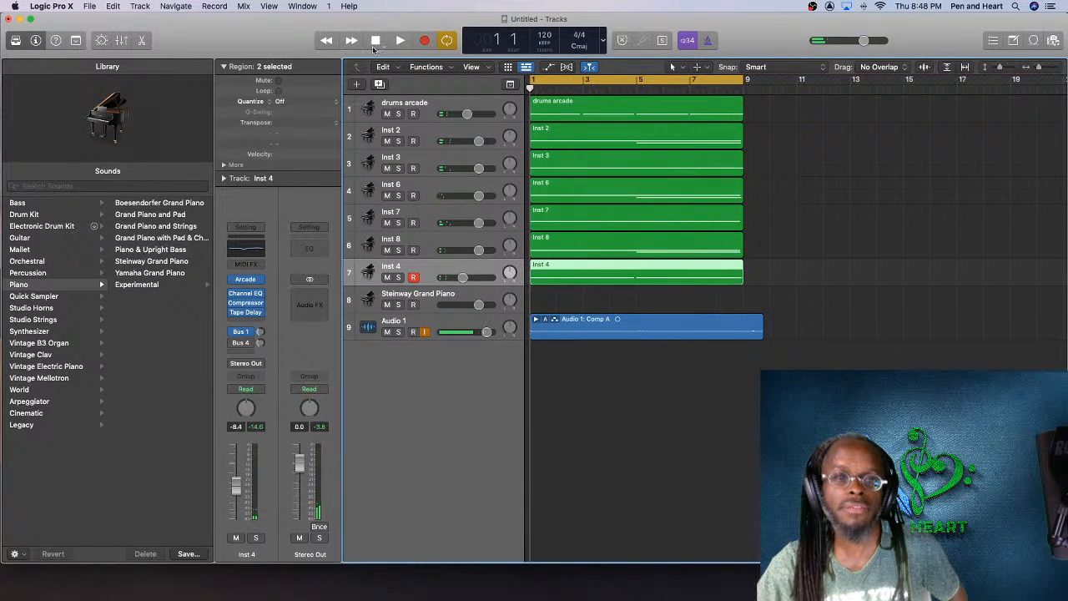
{"action": "left_click", "coordinate": [401, 40]}
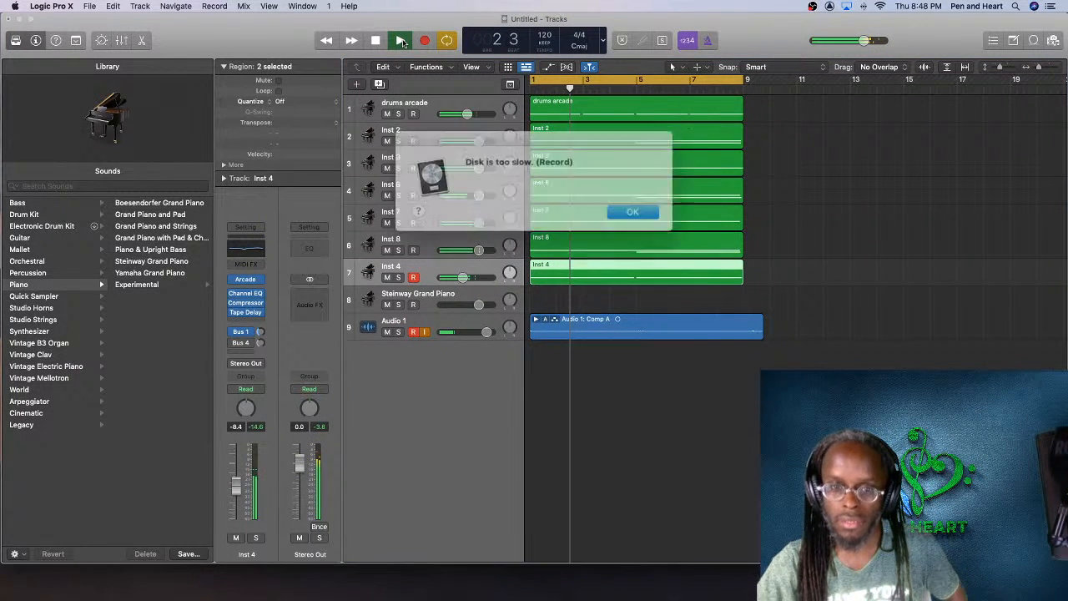
{"action": "left_click", "coordinate": [611, 211]}
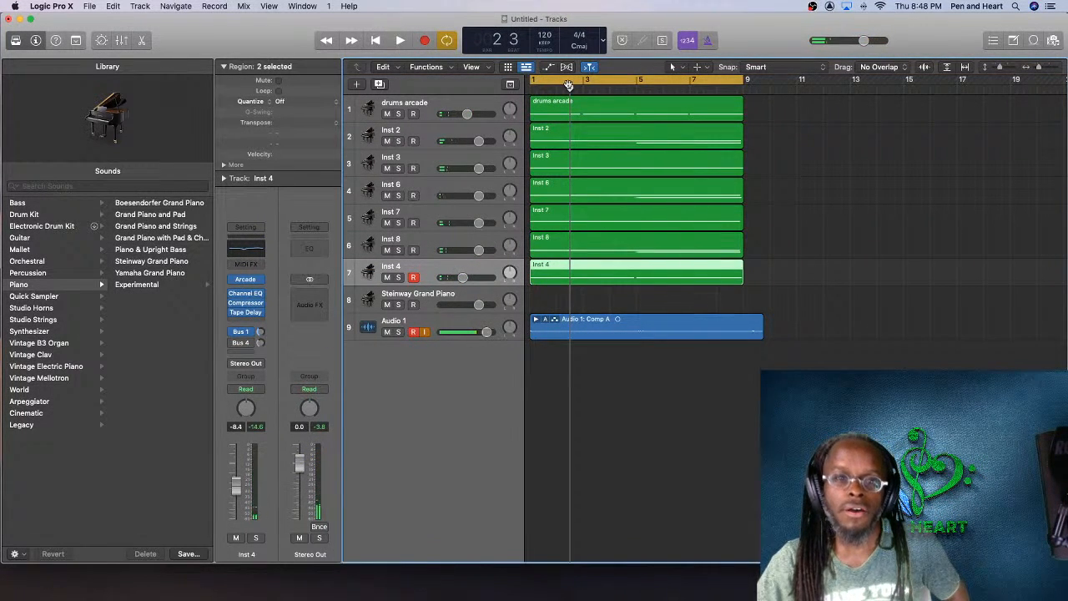
Step: Turn off Cycle mode and play the arrangement from bar 1, dismissing the disk alert
{"action": "key", "text": "c"}
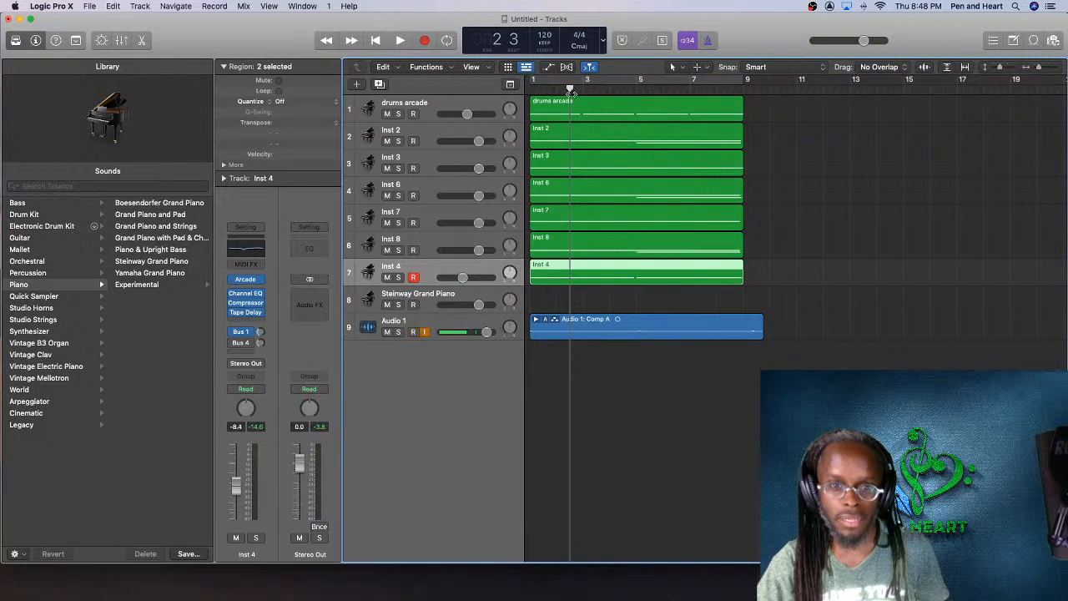
{"action": "left_click_drag", "start_coordinate": [571, 90], "coordinate": [529, 87]}
{"action": "key", "text": "space"}
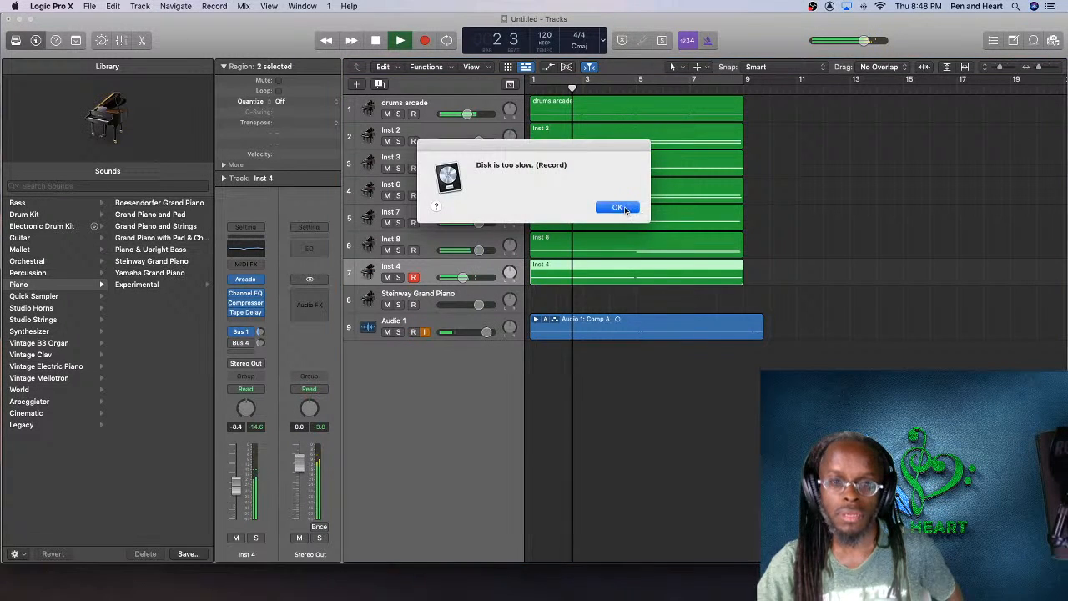
{"action": "left_click", "coordinate": [618, 208]}
Step: Reopen the Force Quit Applications window and force Messages and Notes to quit
{"action": "left_click", "coordinate": [16, 6]}
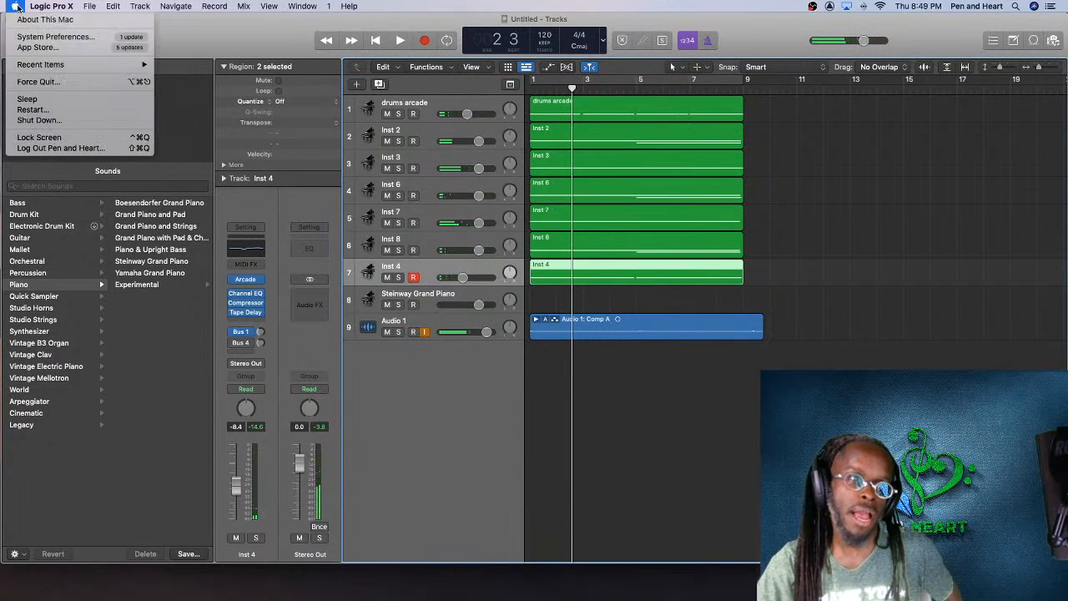
{"action": "left_click", "coordinate": [79, 83]}
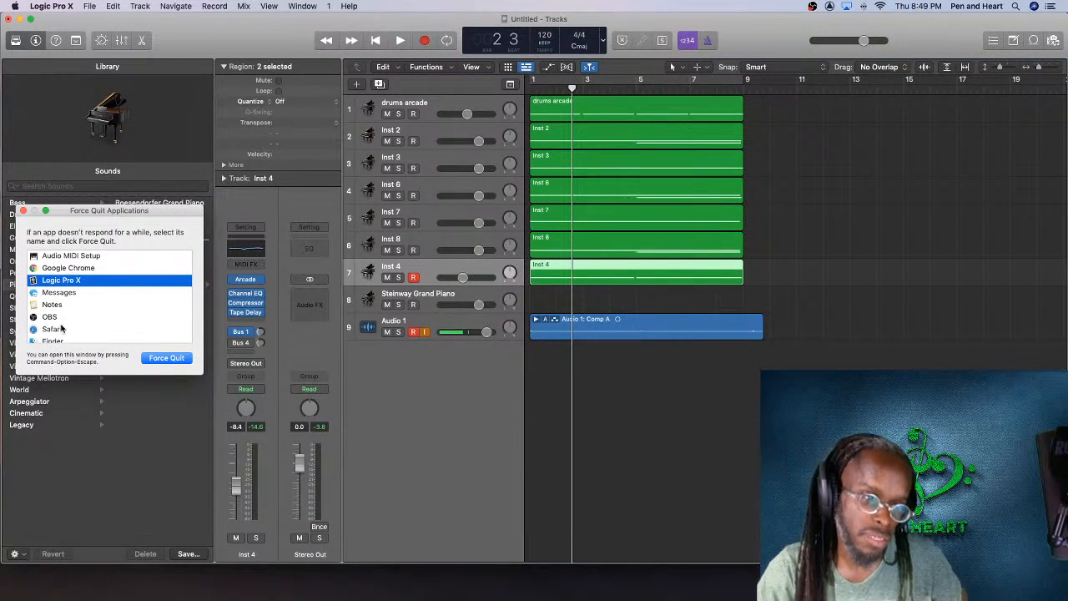
{"action": "scroll", "coordinate": [62, 328], "scroll_direction": "down", "scroll_amount": 1}
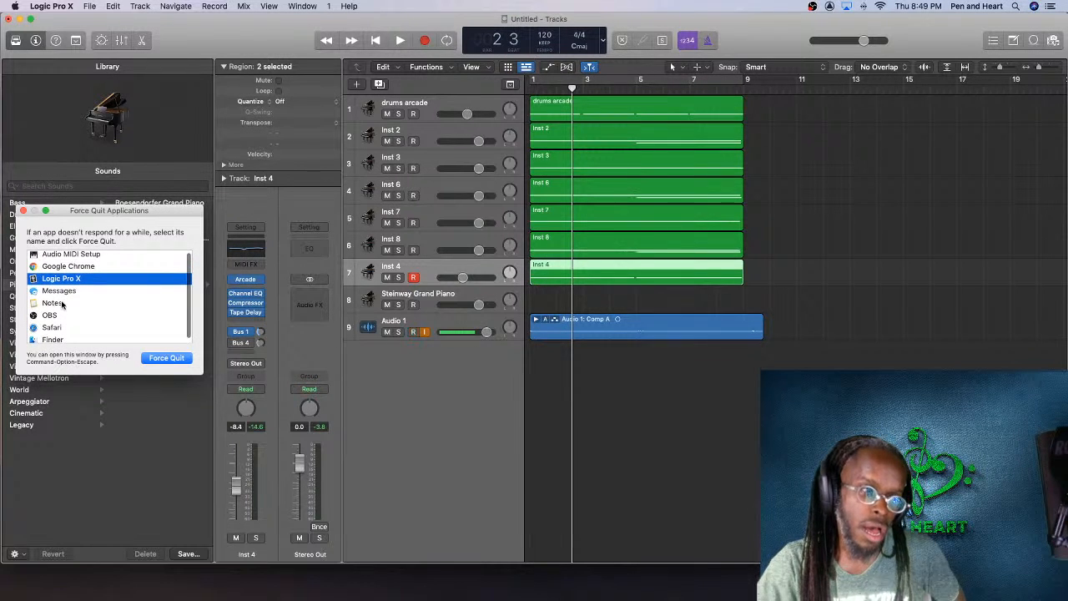
{"action": "left_click", "coordinate": [65, 291]}
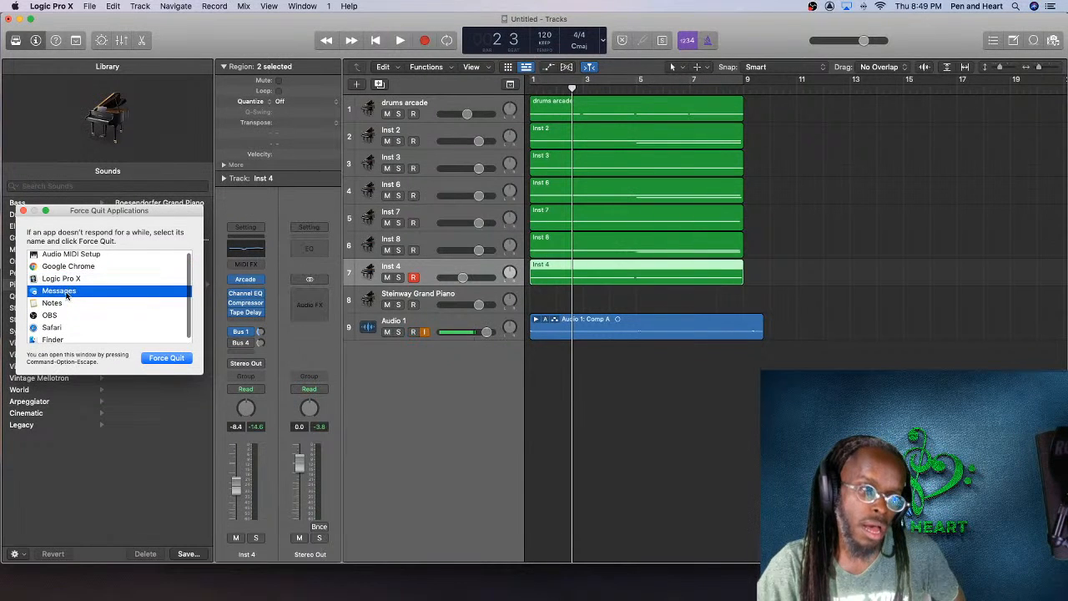
{"action": "left_click", "coordinate": [163, 359]}
{"action": "left_click", "coordinate": [192, 265]}
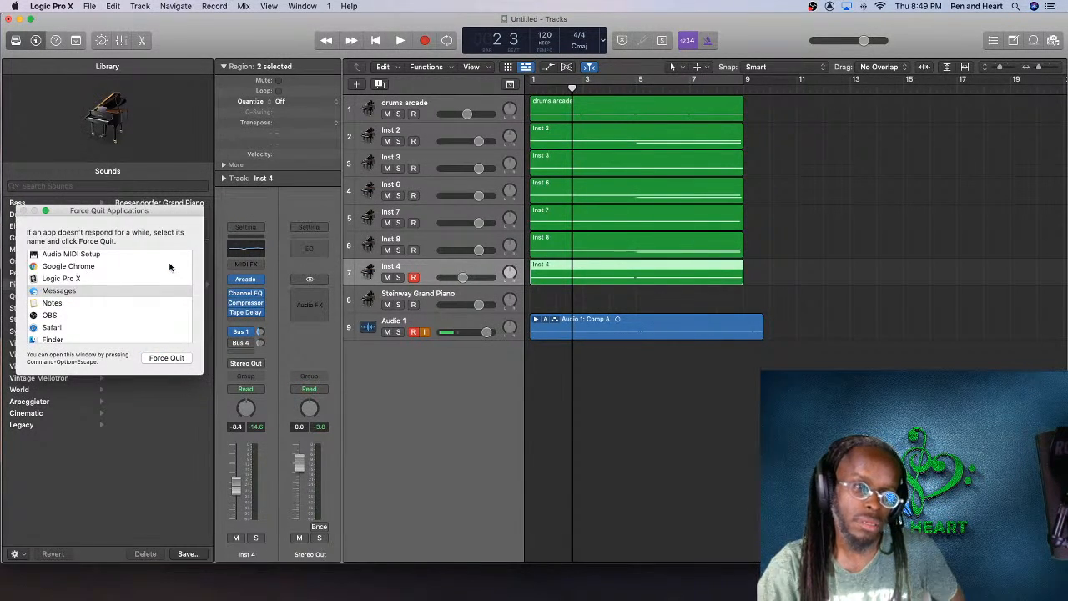
{"action": "left_click", "coordinate": [84, 292]}
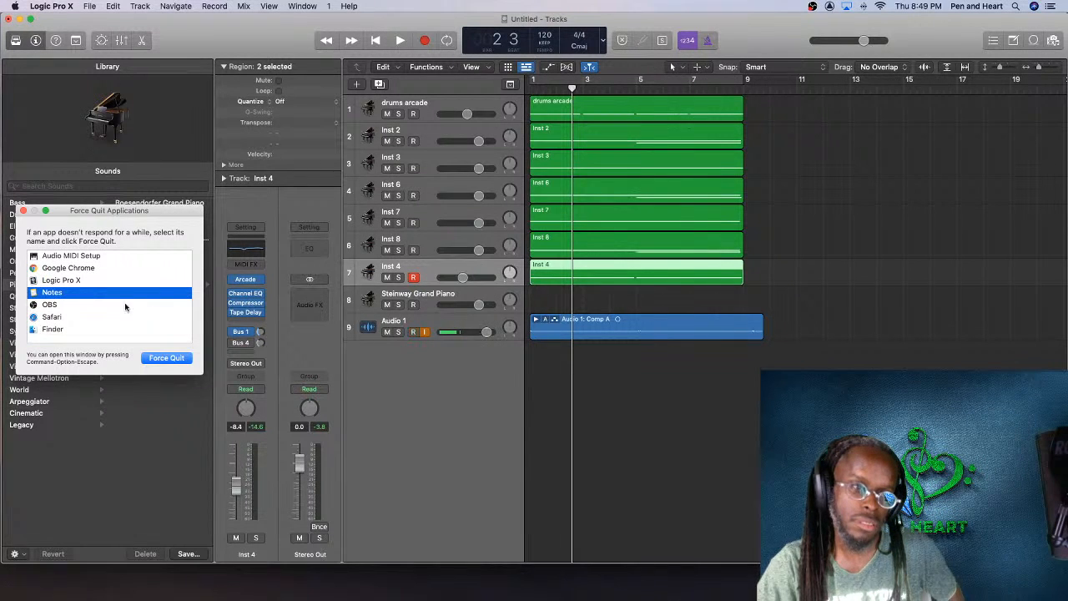
{"action": "left_click", "coordinate": [169, 360]}
{"action": "left_click", "coordinate": [191, 266]}
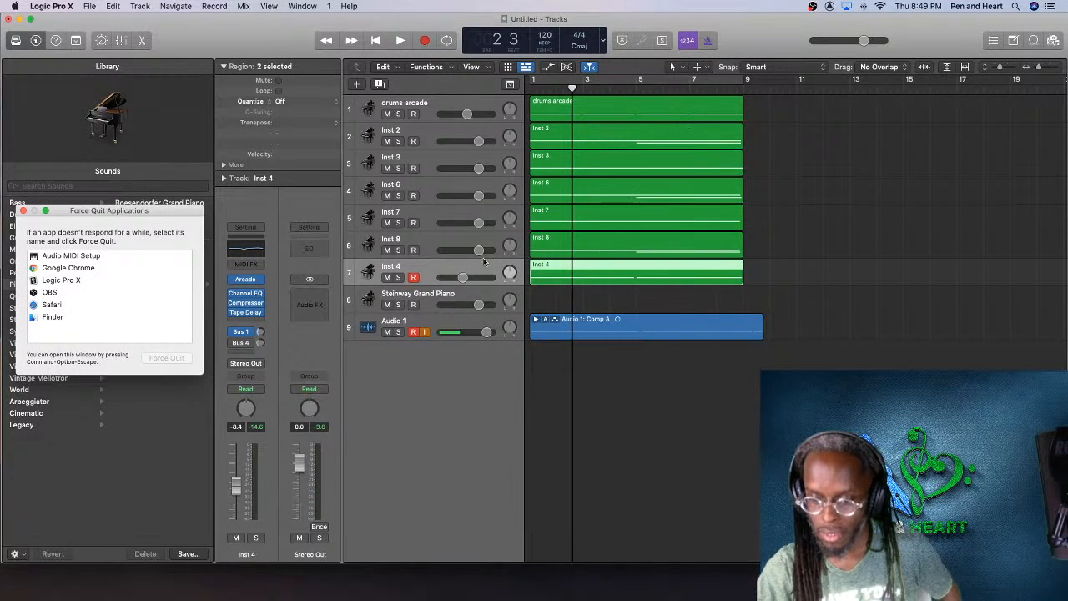
Step: Play the arrangement from bar 1, close the Force Quit Applications window and dismiss the disk alert
{"action": "left_click", "coordinate": [529, 87]}
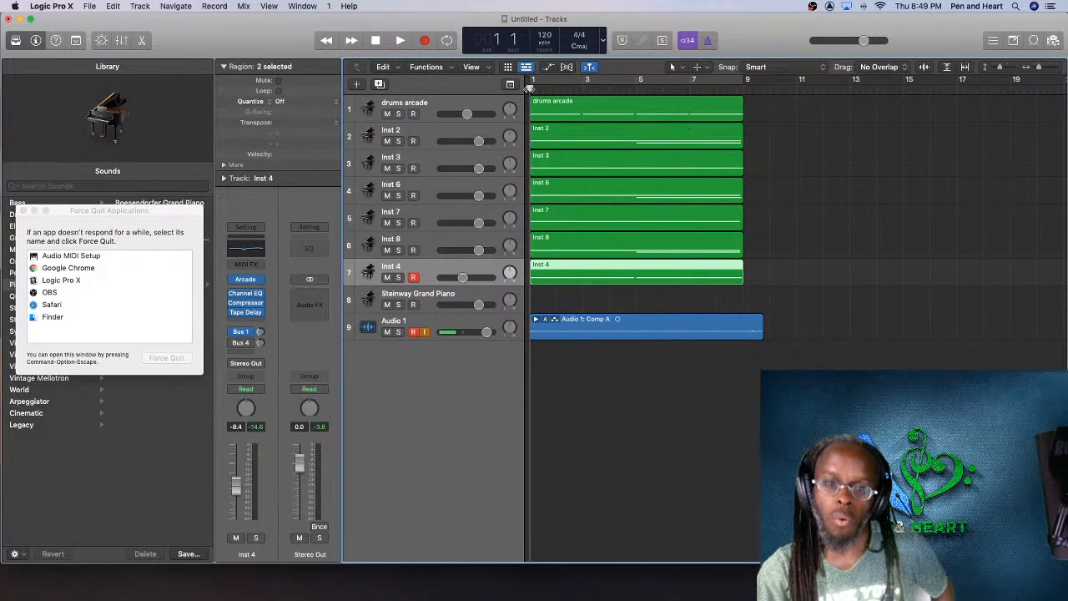
{"action": "key", "text": "space"}
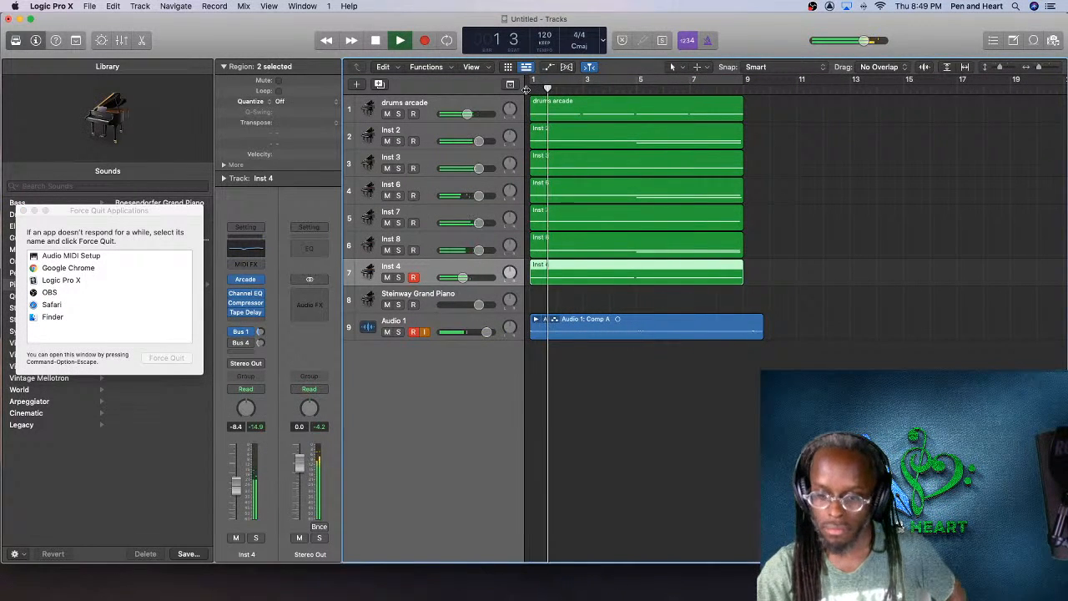
{"action": "left_click", "coordinate": [24, 211]}
{"action": "left_click", "coordinate": [606, 206]}
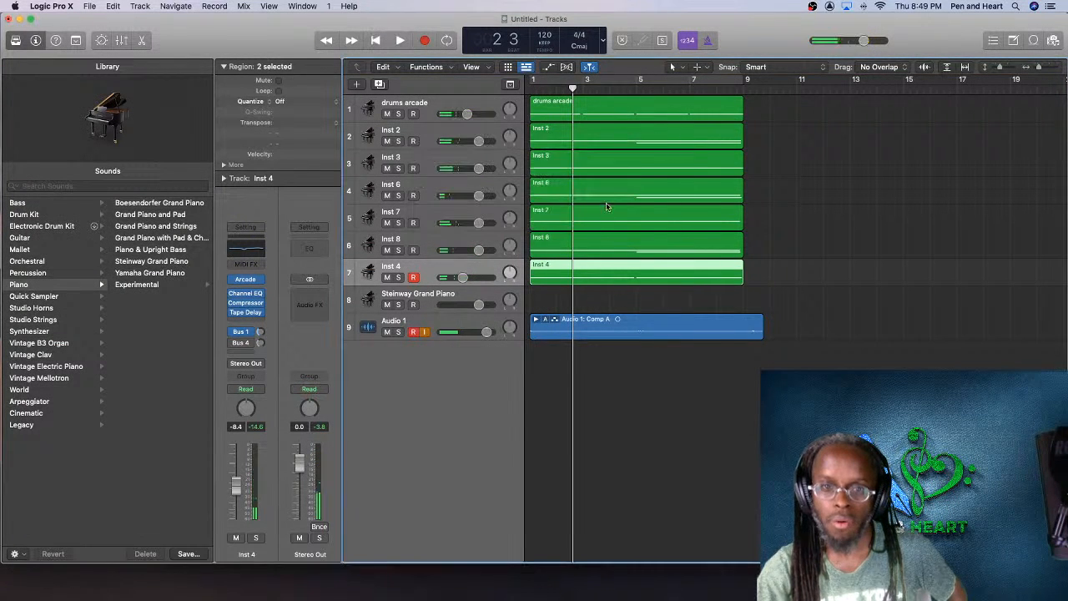
Step: Play the arrangement from bar 5 to its end and again from bar 1, dismissing the disk alert
{"action": "left_click", "coordinate": [636, 86]}
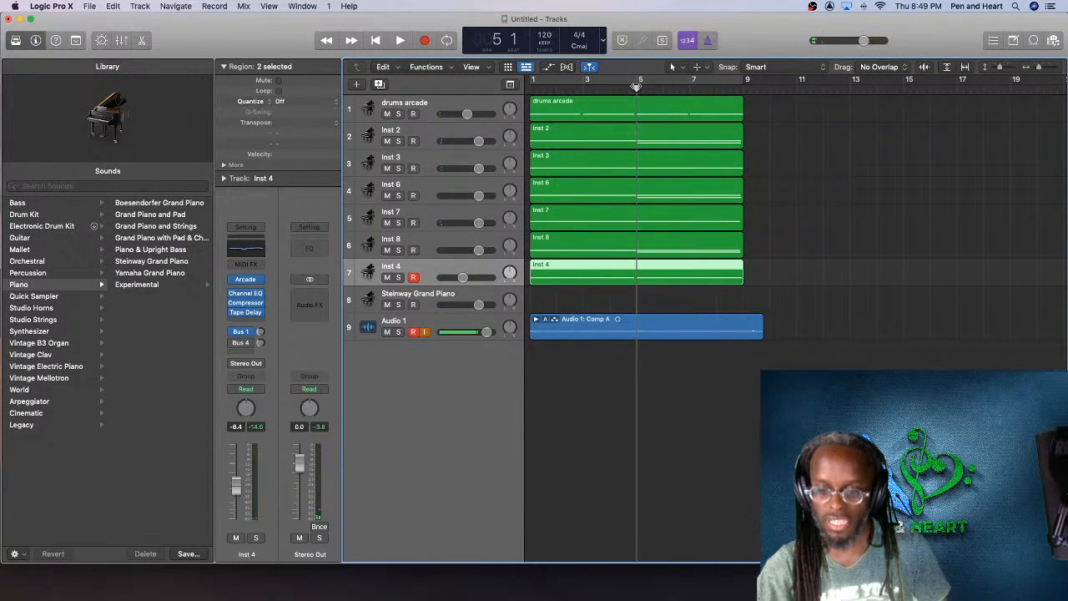
{"action": "key", "text": "space"}
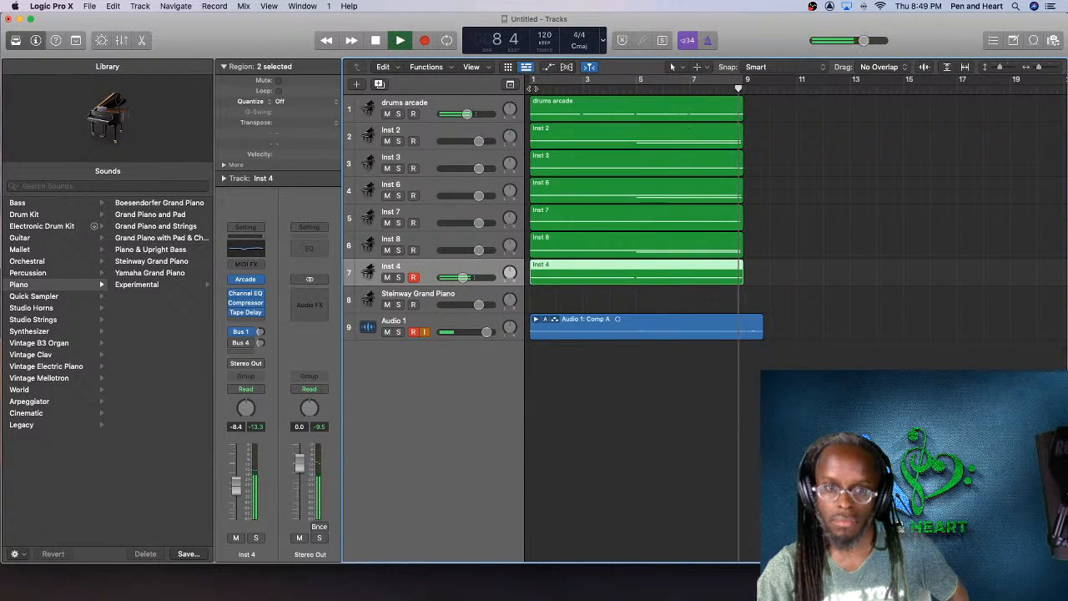
{"action": "left_click", "coordinate": [535, 86]}
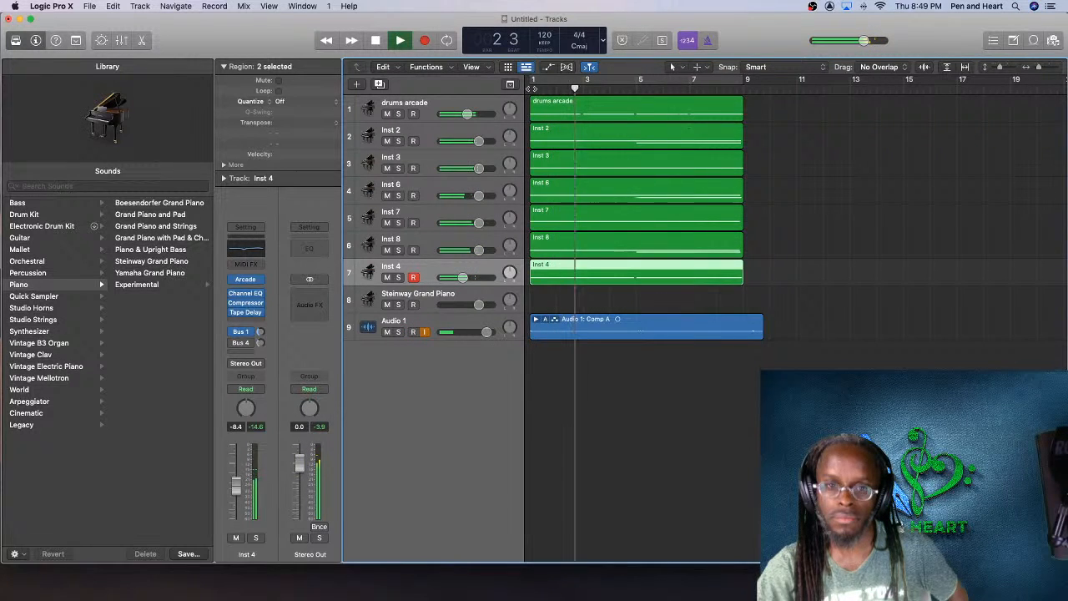
{"action": "left_click", "coordinate": [617, 208]}
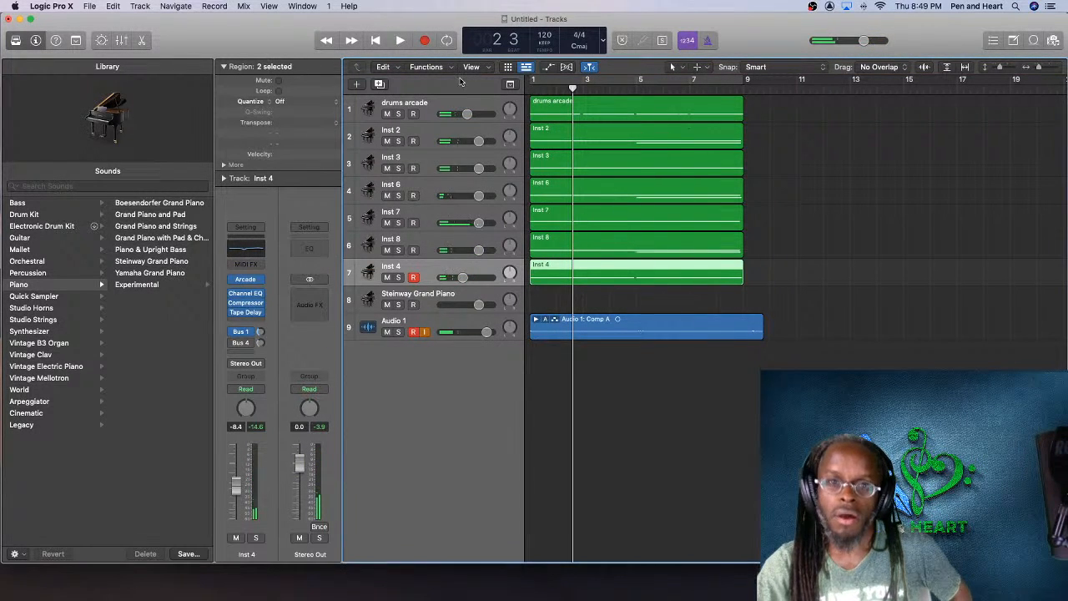
Step: Return the playhead to the project start and retry playback, dismissing the disk alert
{"action": "key", "text": "Return"}
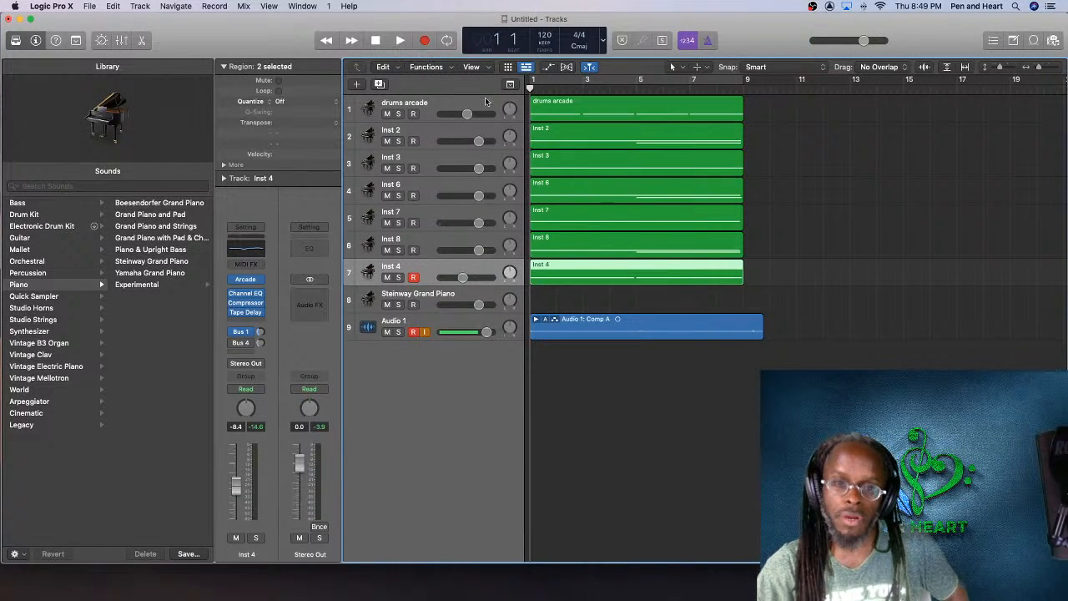
{"action": "scroll", "coordinate": [687, 226], "scroll_direction": "right", "scroll_amount": 1}
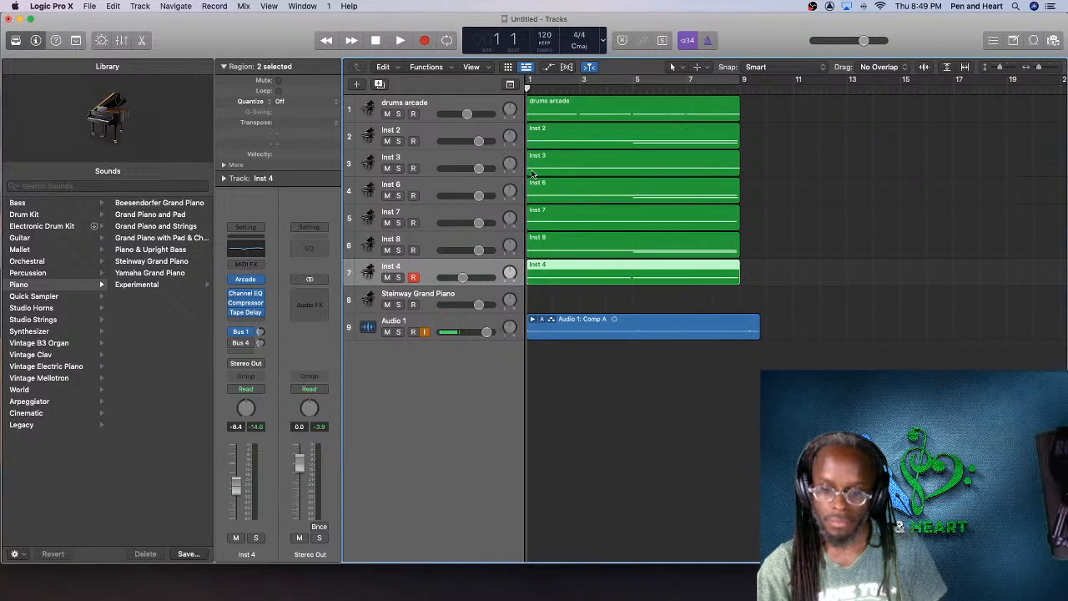
{"action": "key", "text": "space"}
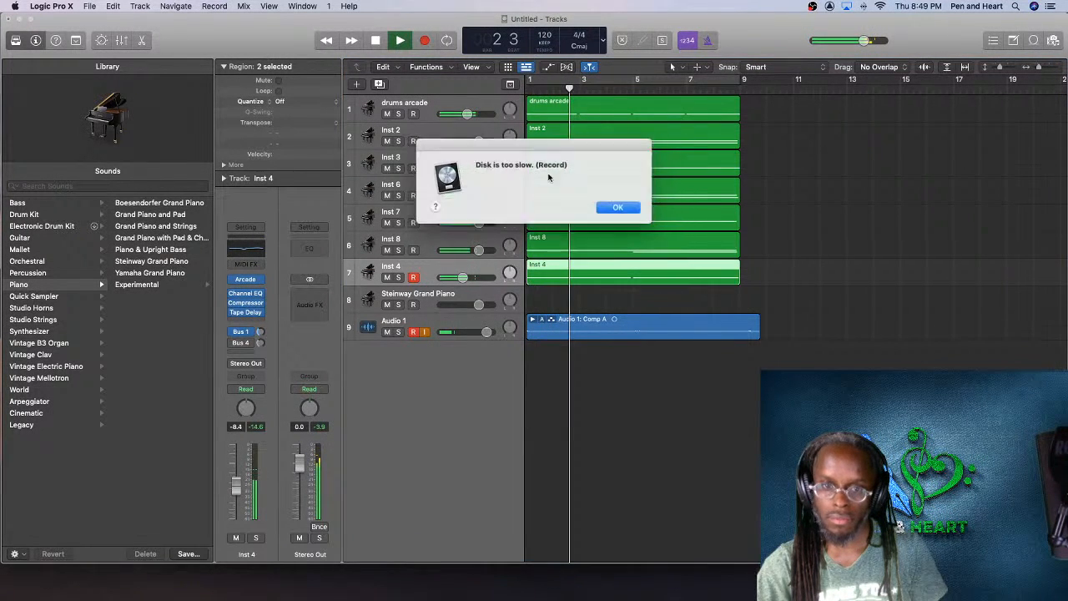
{"action": "left_click", "coordinate": [618, 207]}
Step: Copy all seven instrument regions from bars 1–8, drums arcade through Inst 4, so the duplicates start at bar 9
{"action": "left_click_drag", "start_coordinate": [747, 288], "coordinate": [536, 109]}
{"action": "scroll", "coordinate": [541, 144], "scroll_direction": "left", "scroll_amount": 1}
{"action": "scroll", "coordinate": [541, 144], "scroll_direction": "right", "scroll_amount": 1}
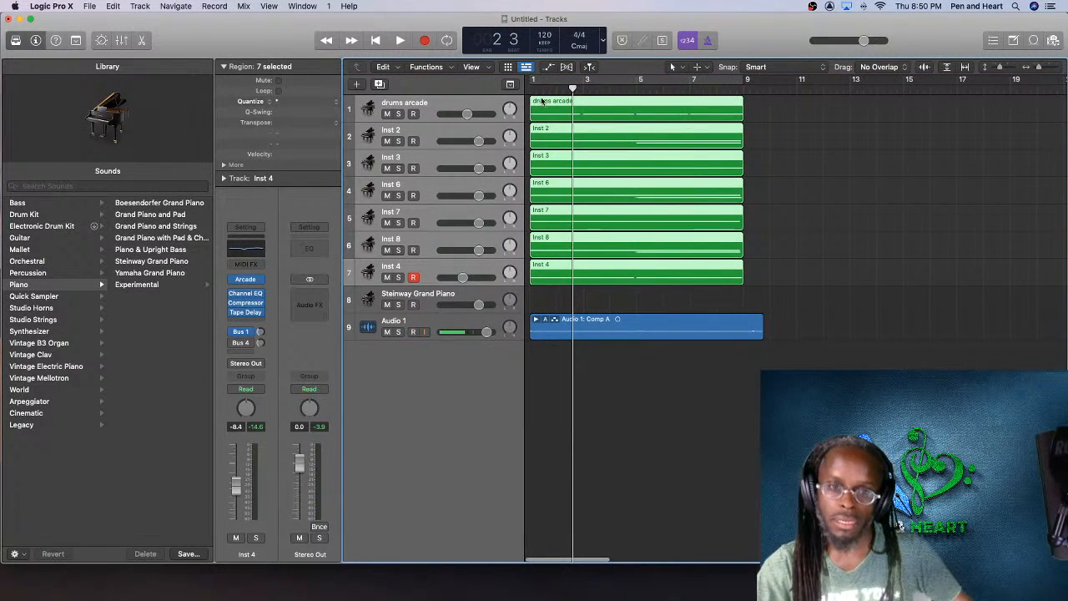
{"action": "left_click_drag", "start_coordinate": [660, 99], "coordinate": [754, 106]}
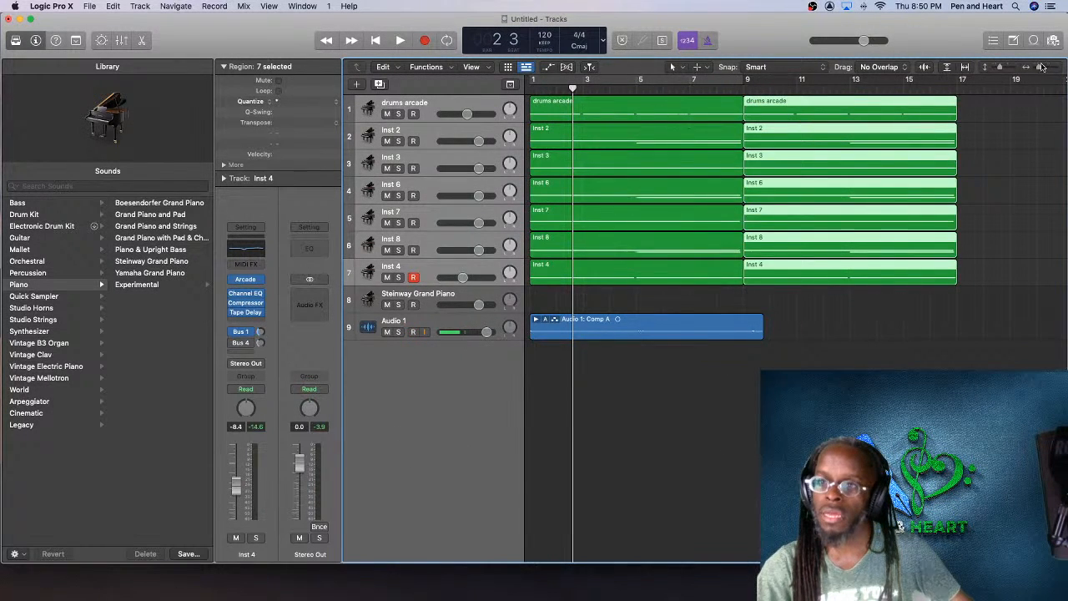
{"action": "left_click_drag", "start_coordinate": [1000, 67], "coordinate": [1036, 67]}
{"action": "key", "text": "z"}
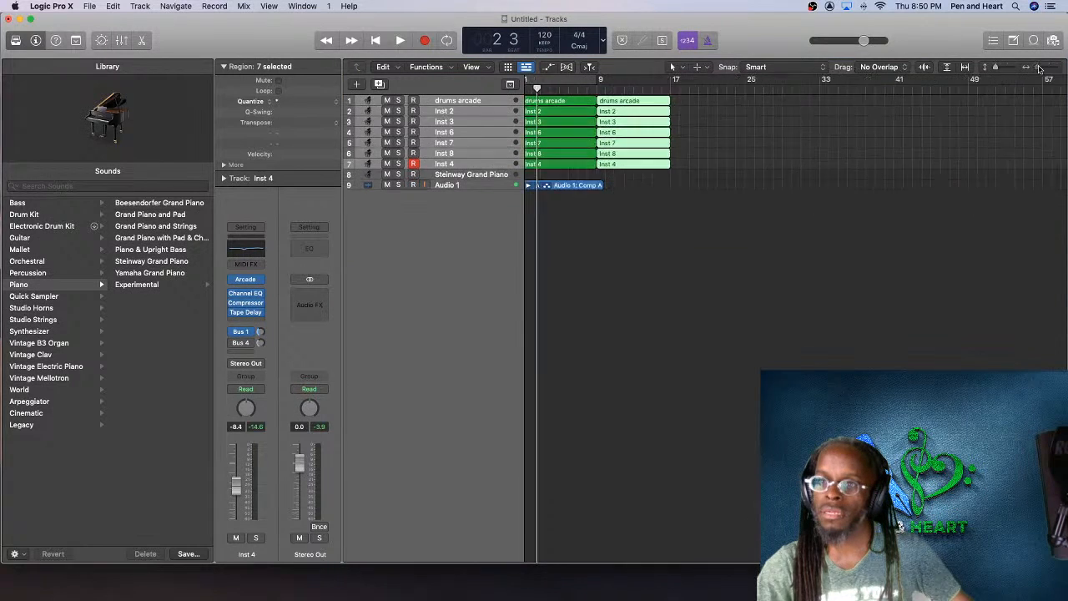
{"action": "key", "text": "z"}
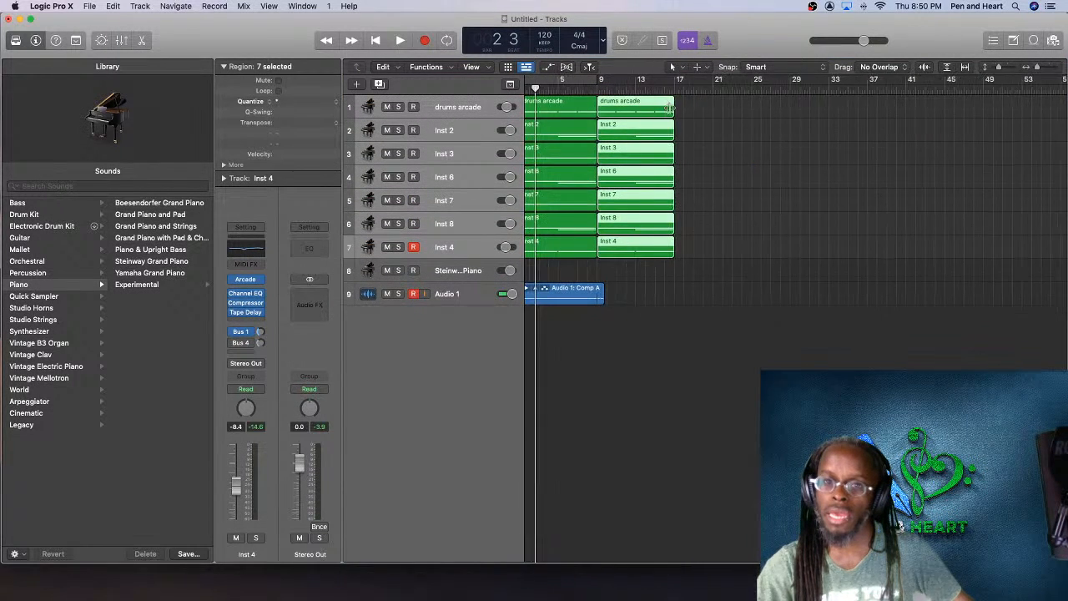
Step: Select the seven opening eight-bar regions and duplicate them back to back at bars 17, 25, 33, 41 and 49
{"action": "left_click_drag", "start_coordinate": [587, 107], "coordinate": [749, 109]}
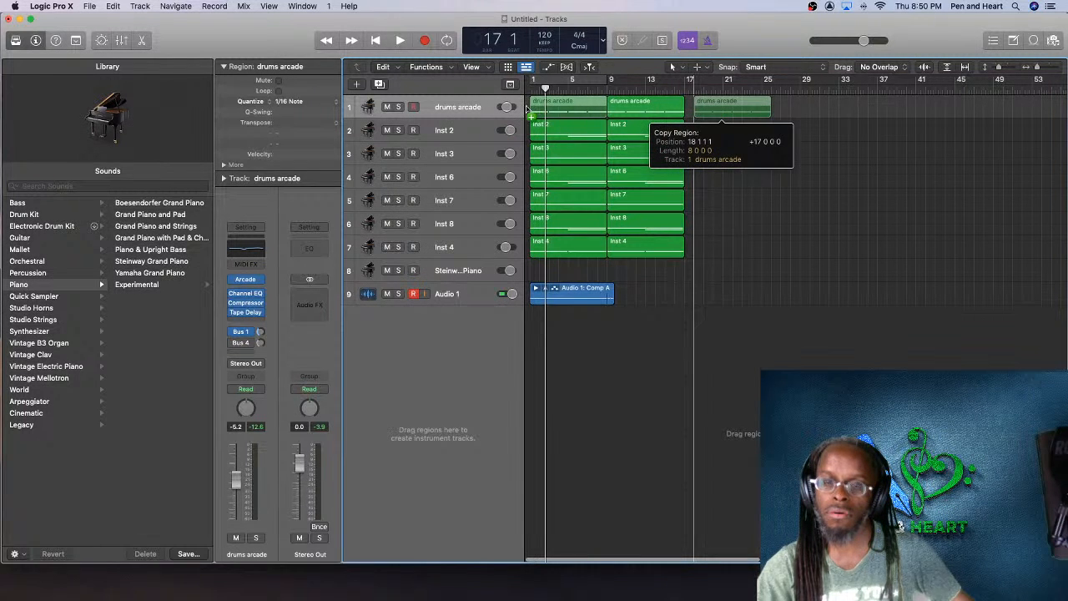
{"action": "left_click_drag", "start_coordinate": [529, 106], "coordinate": [531, 108]}
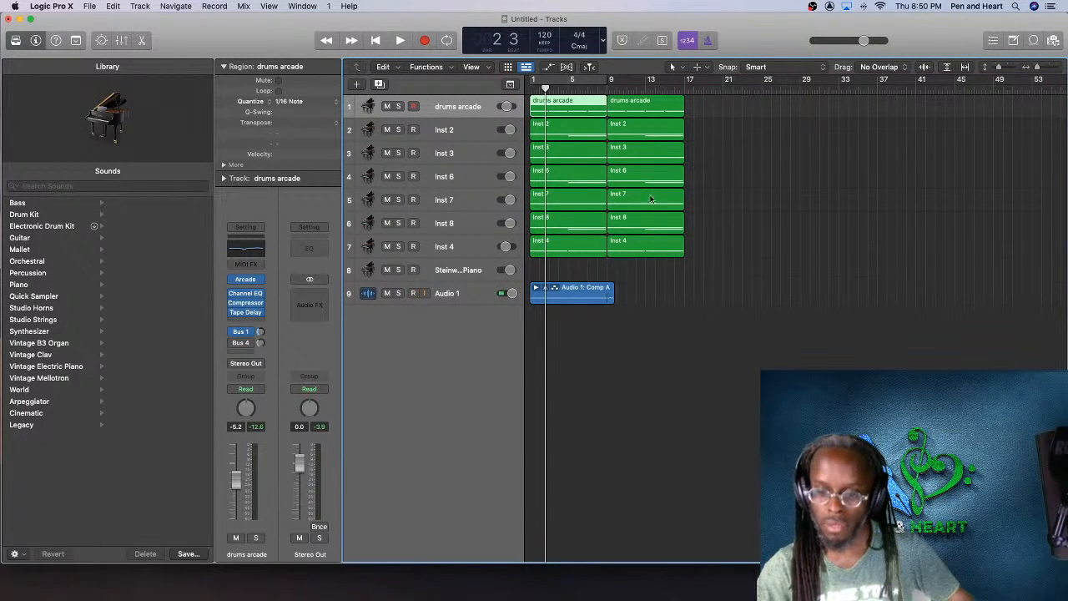
{"action": "left_click_drag", "start_coordinate": [555, 269], "coordinate": [570, 104]}
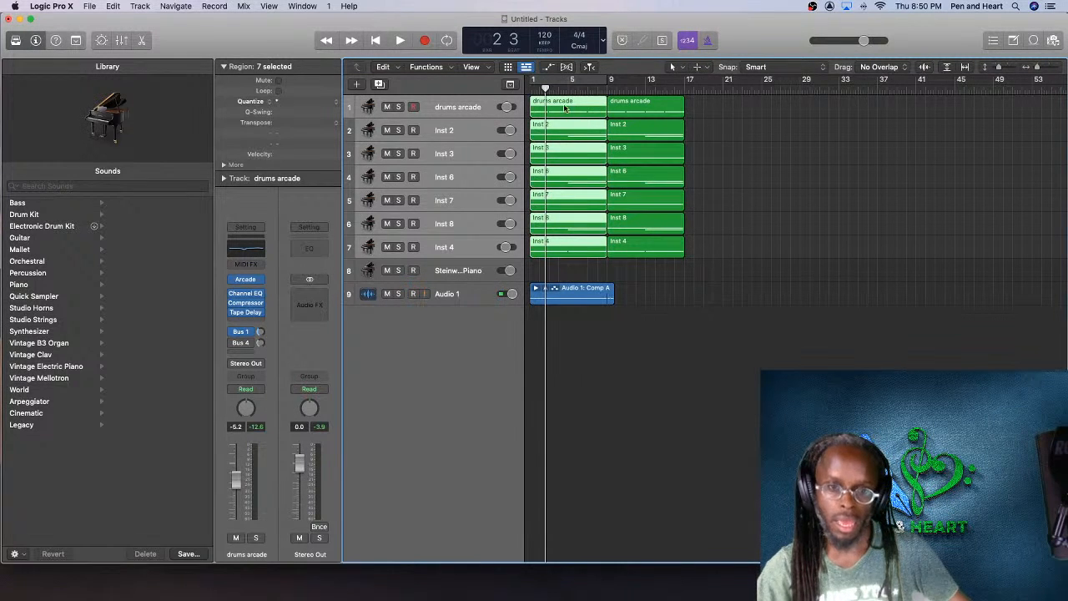
{"action": "left_click_drag", "start_coordinate": [587, 101], "coordinate": [1014, 105]}
{"action": "scroll", "coordinate": [1010, 102], "scroll_direction": "up", "scroll_amount": 5}
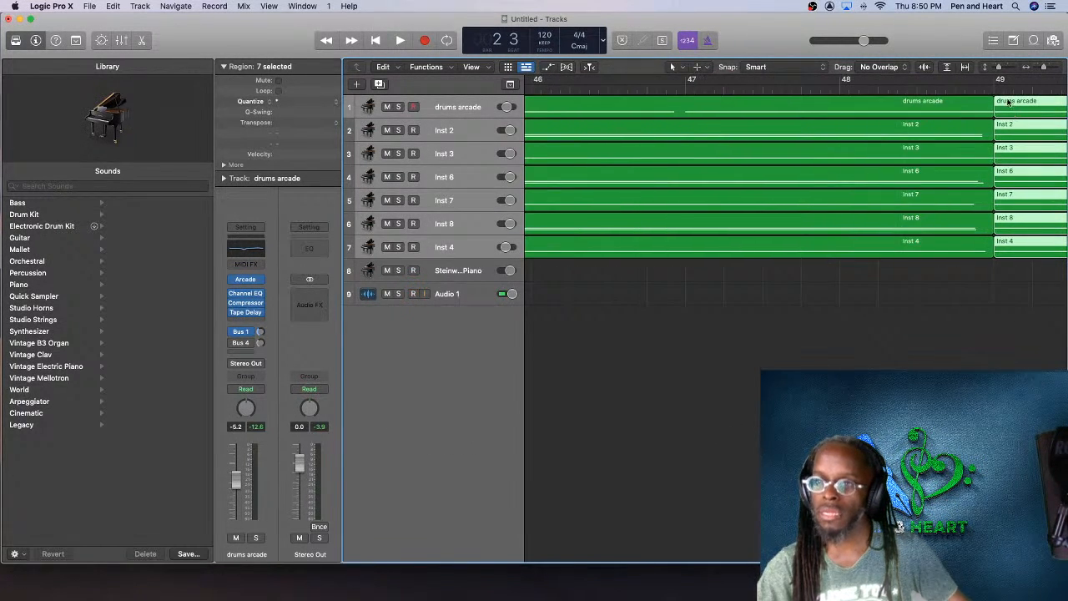
{"action": "left_click_drag", "start_coordinate": [1041, 70], "coordinate": [1029, 73]}
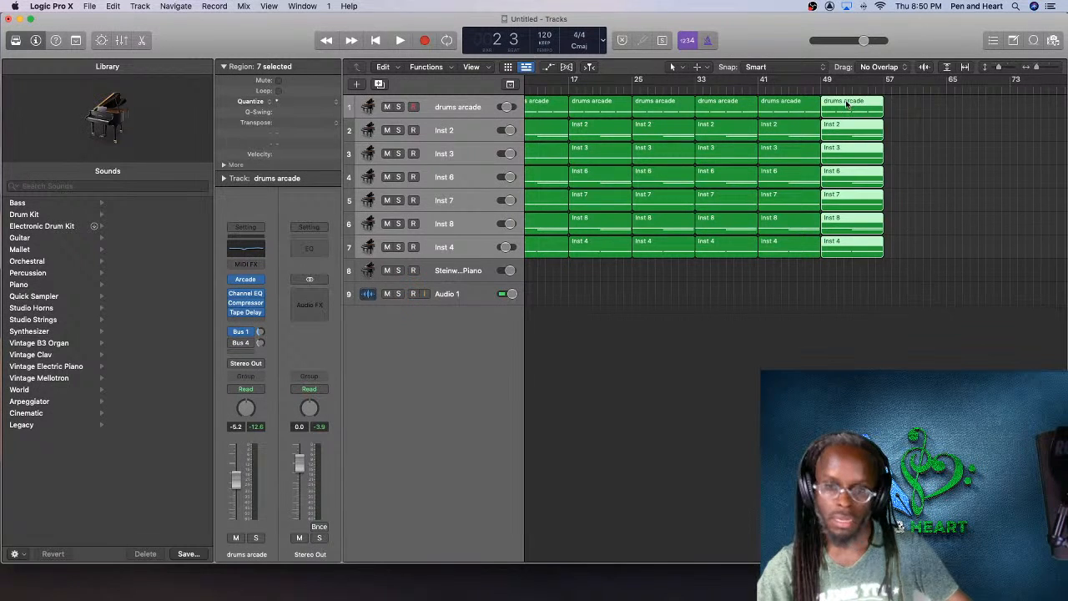
Step: Continue duplicating the seven-region block at bars 57, 65, 73 and 81, enlarging the project window to full screen
{"action": "left_click_drag", "start_coordinate": [848, 103], "coordinate": [1029, 102]}
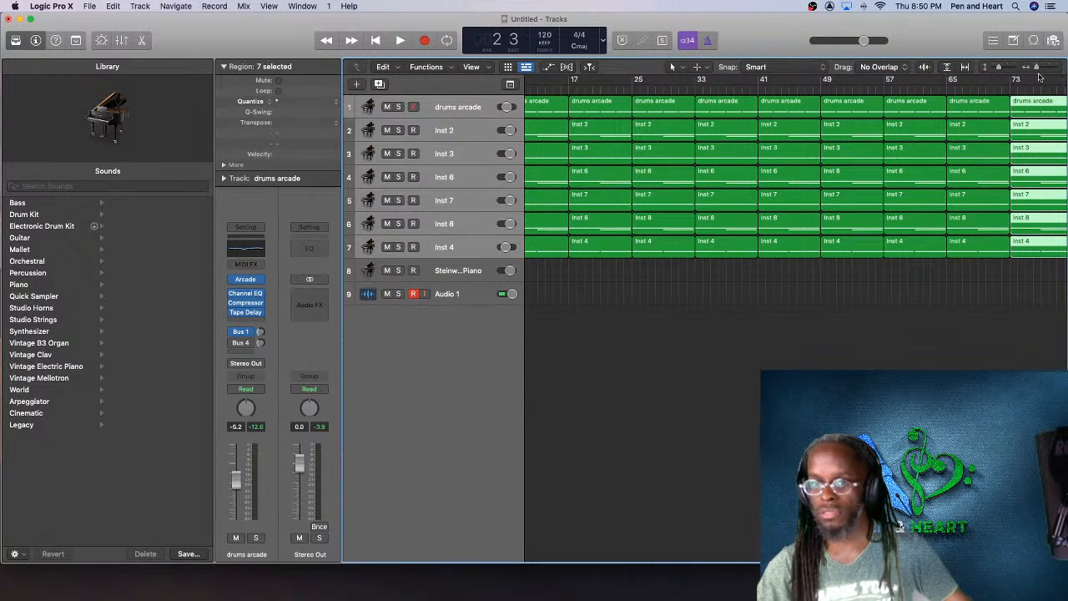
{"action": "left_click", "coordinate": [31, 18]}
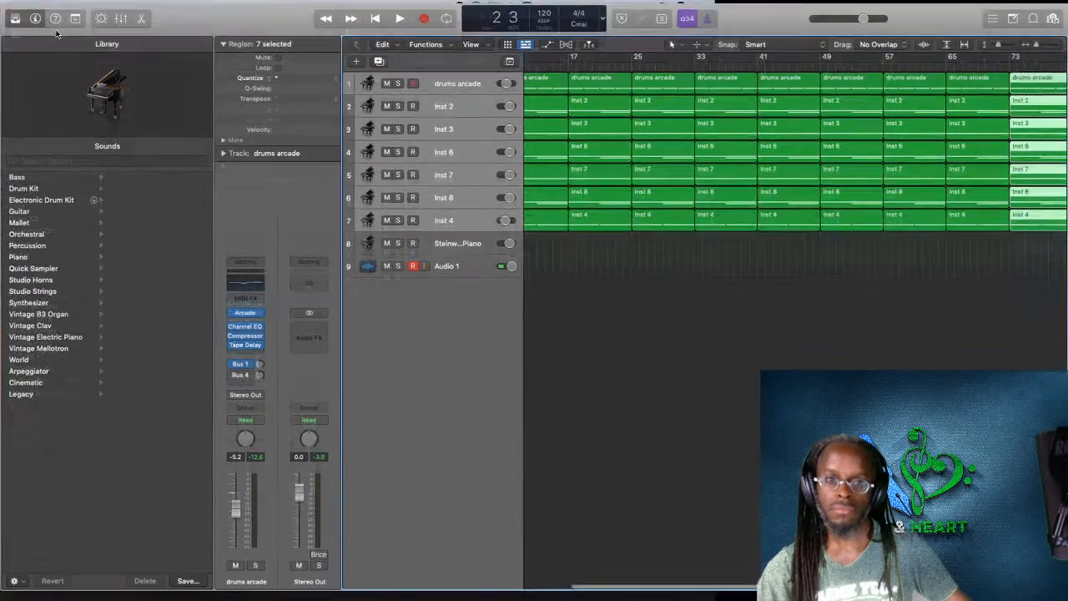
{"action": "scroll", "coordinate": [1050, 101], "scroll_direction": "right", "scroll_amount": 3}
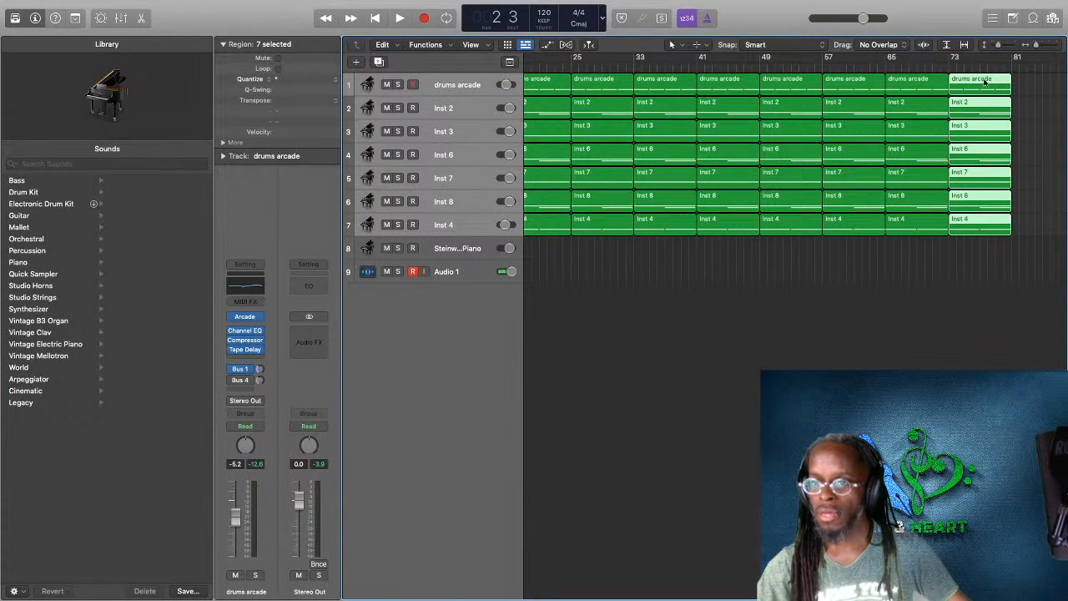
{"action": "left_click_drag", "start_coordinate": [981, 81], "coordinate": [1046, 83]}
{"action": "scroll", "coordinate": [564, 143], "scroll_direction": "left", "scroll_amount": 10}
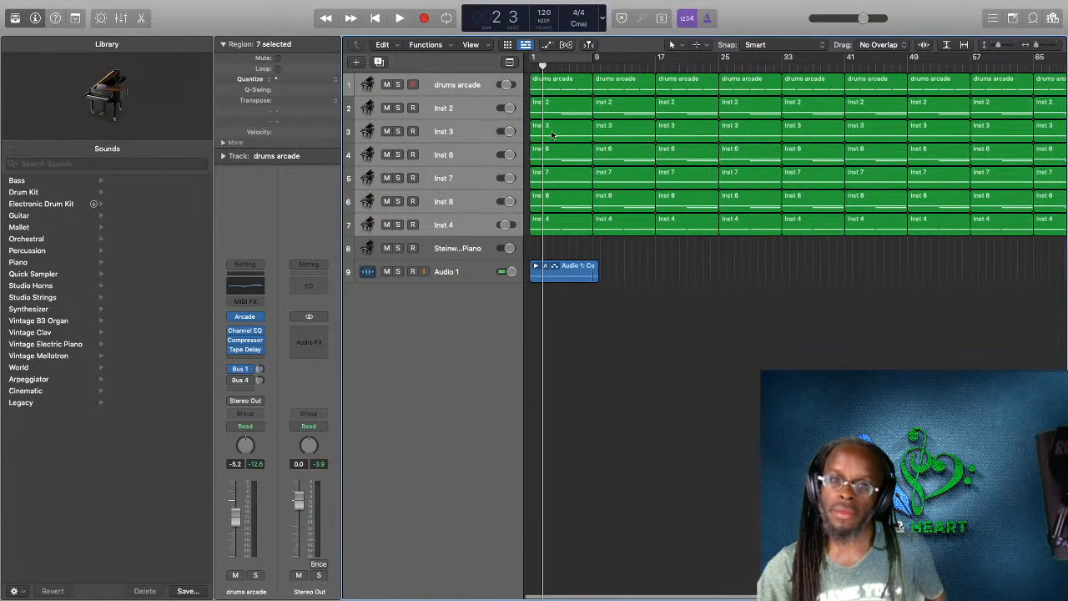
{"action": "left_click", "coordinate": [710, 303]}
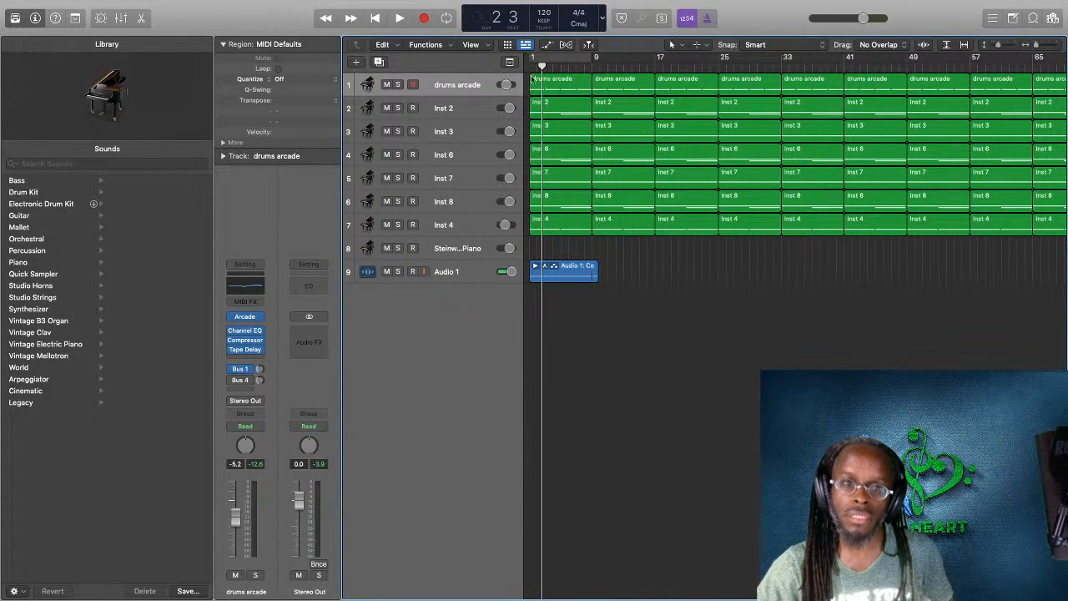
{"action": "left_click_drag", "start_coordinate": [1039, 48], "coordinate": [1041, 48]}
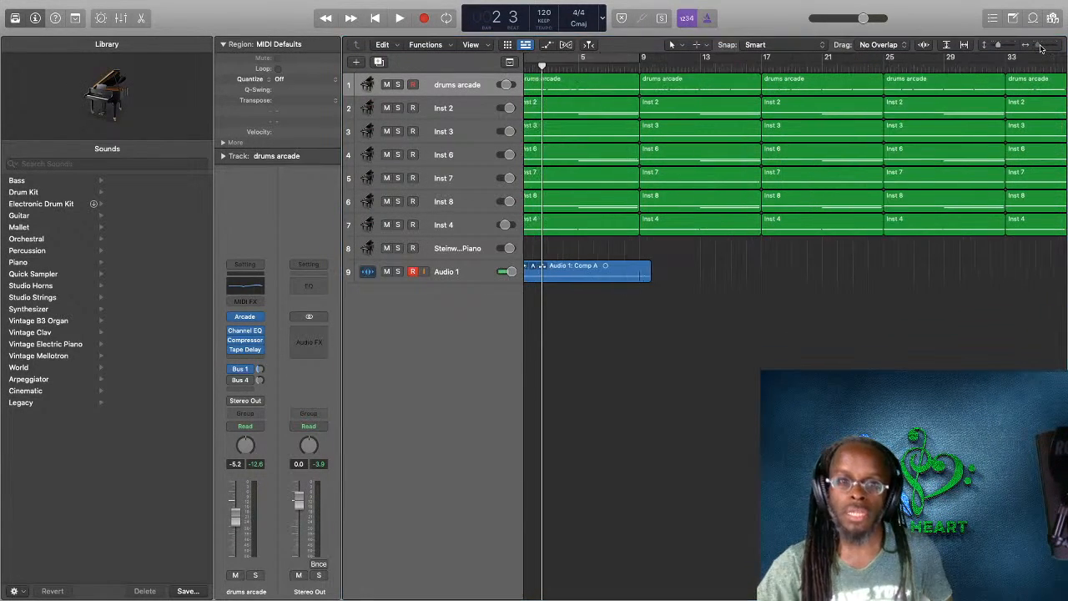
{"action": "left_click", "coordinate": [480, 102]}
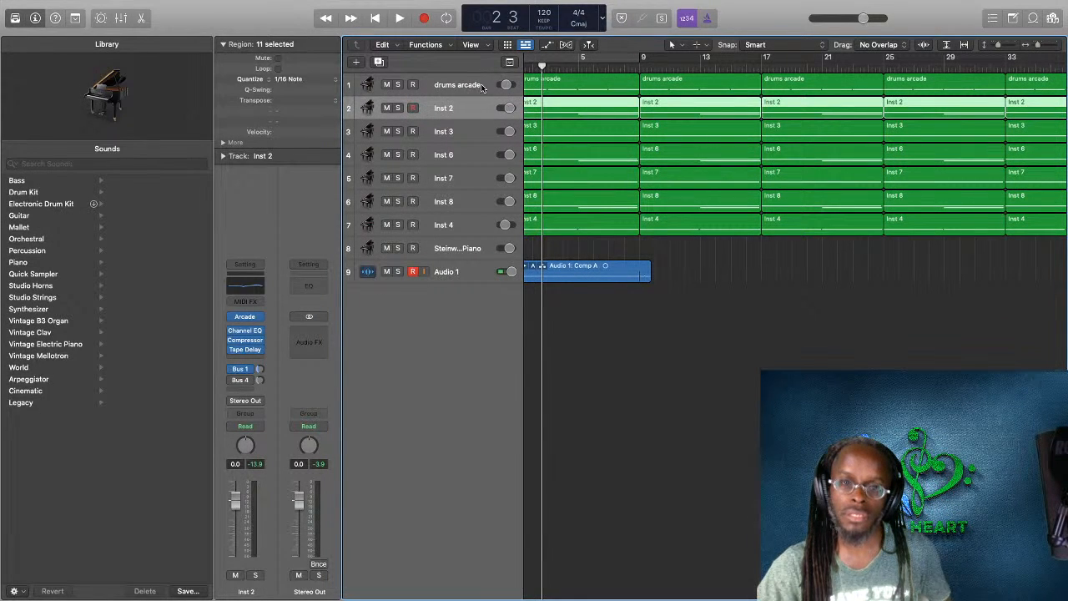
{"action": "left_click", "coordinate": [477, 82]}
{"action": "scroll", "coordinate": [563, 99], "scroll_direction": "left", "scroll_amount": 2}
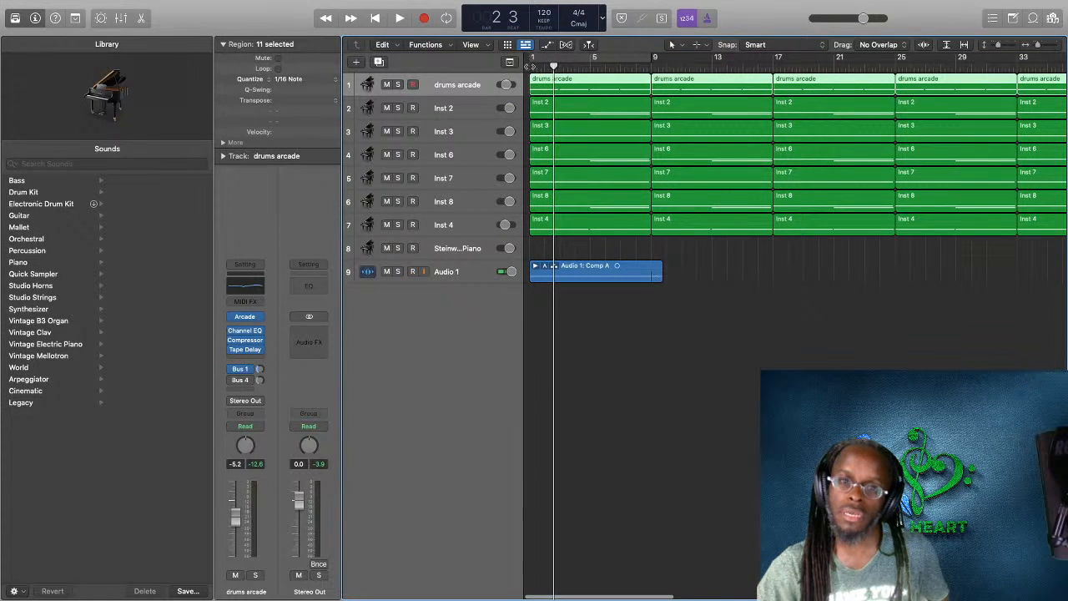
{"action": "left_click", "coordinate": [541, 205]}
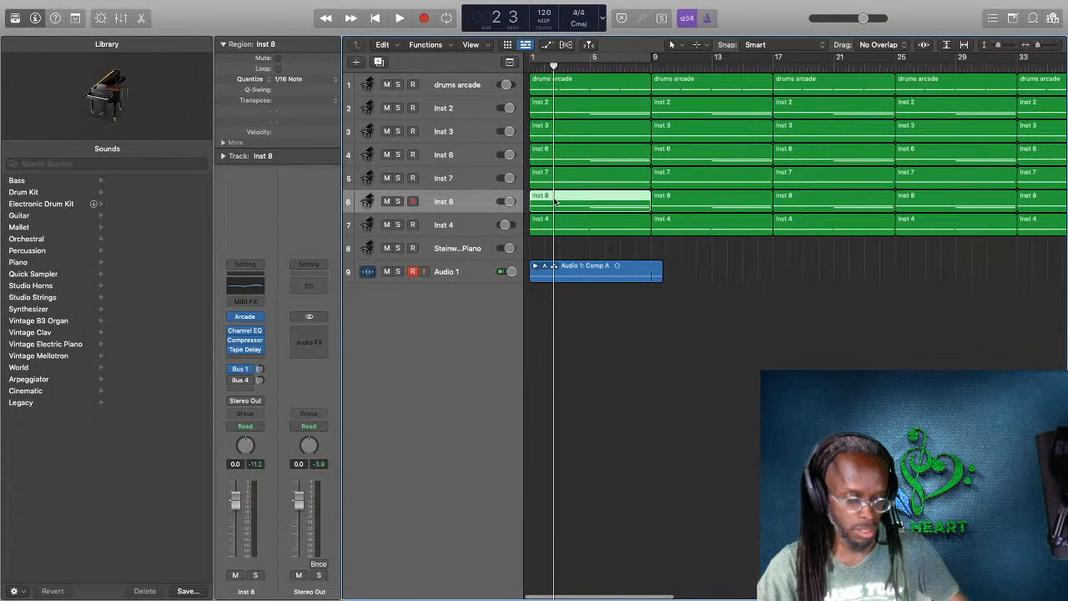
Step: Mute the first eight-bar regions on the Inst 2, Inst 3 and Inst 6 tracks
{"action": "right_click", "coordinate": [558, 103]}
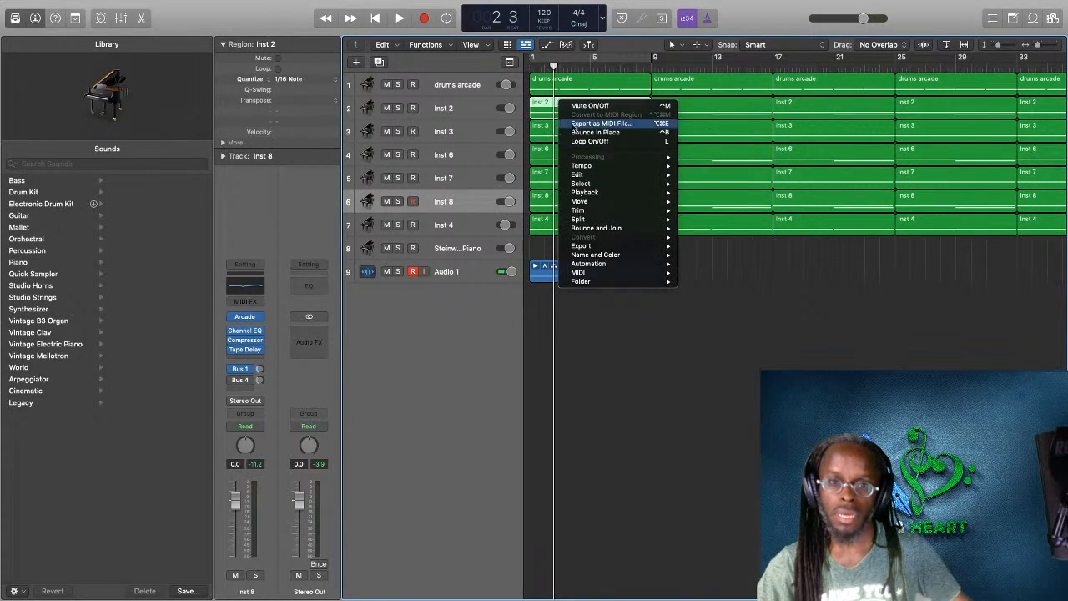
{"action": "left_click", "coordinate": [580, 106]}
{"action": "right_click", "coordinate": [552, 130]}
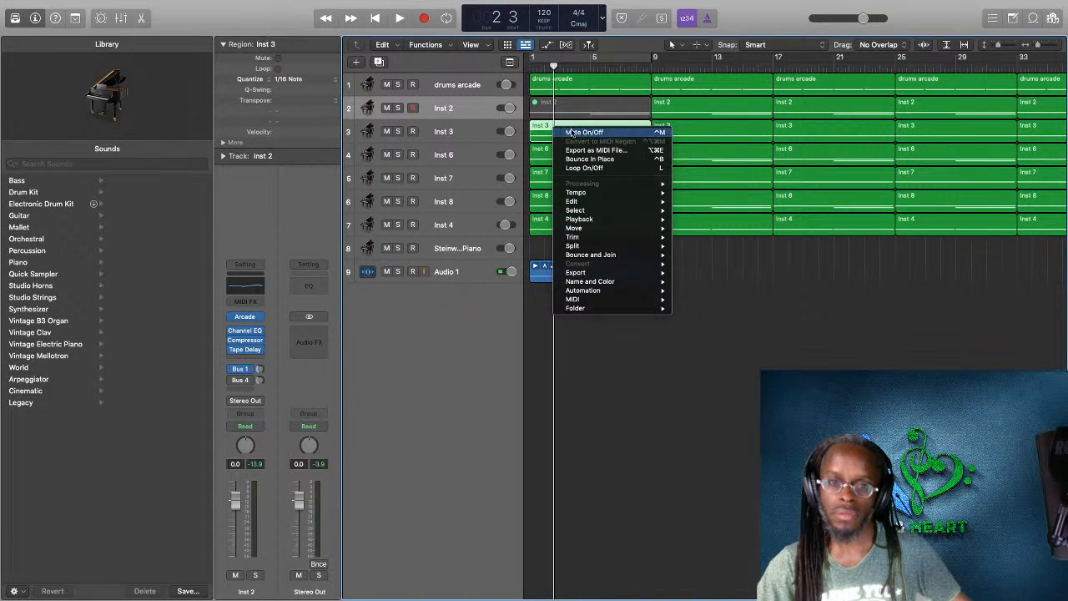
{"action": "left_click", "coordinate": [572, 133]}
{"action": "right_click", "coordinate": [562, 156]}
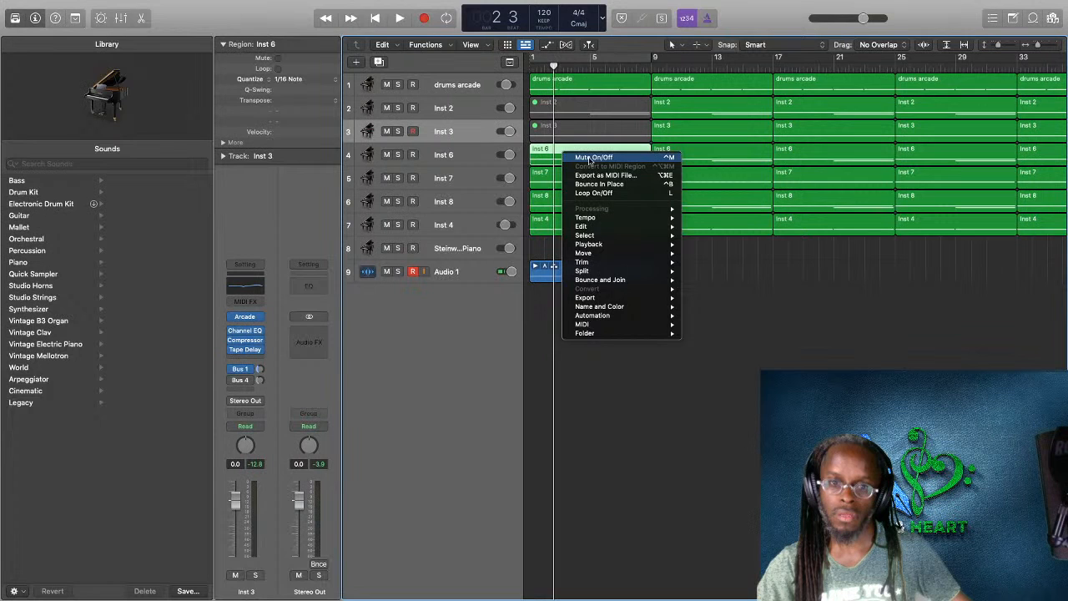
{"action": "left_click", "coordinate": [591, 158]}
Step: Mute the first eight-bar regions on the Inst 7, Inst 8 and Inst 4 tracks
{"action": "right_click", "coordinate": [557, 173]}
{"action": "left_click", "coordinate": [586, 176]}
{"action": "right_click", "coordinate": [558, 202]}
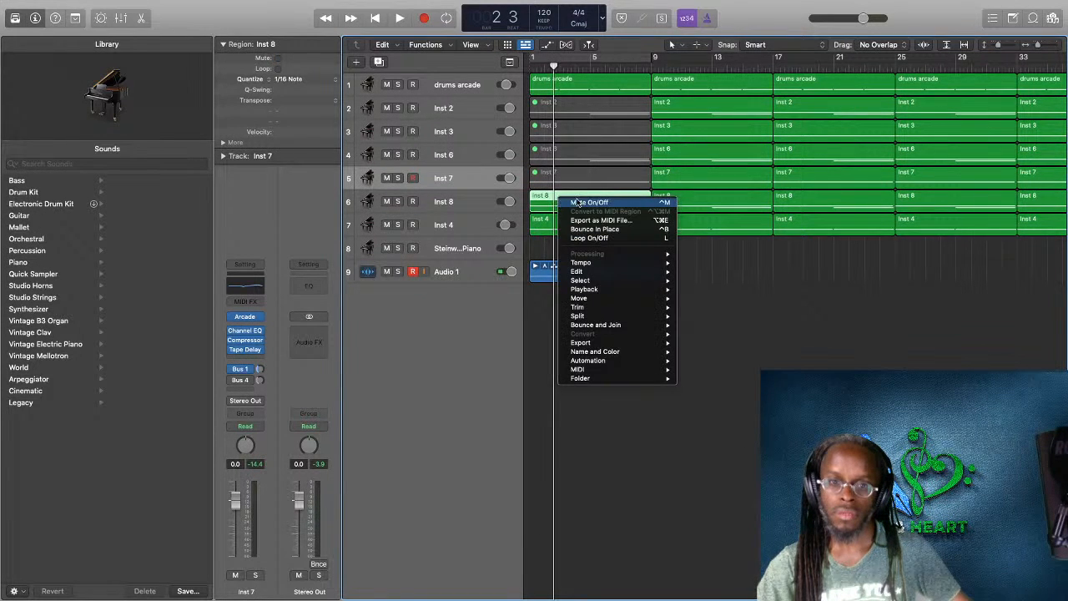
{"action": "left_click", "coordinate": [584, 204]}
{"action": "right_click", "coordinate": [738, 239]}
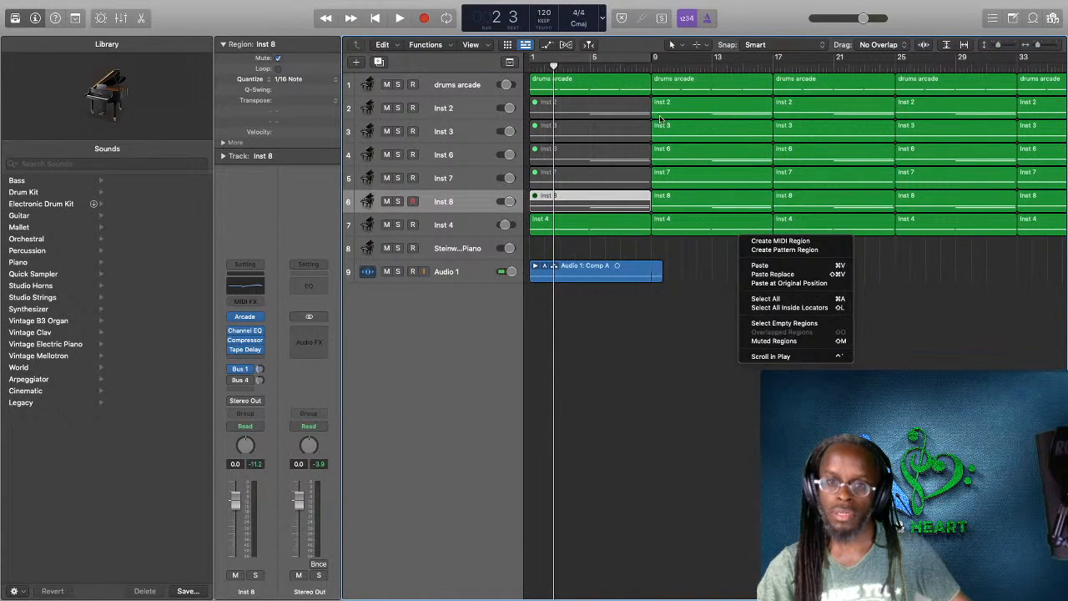
{"action": "left_click", "coordinate": [652, 104]}
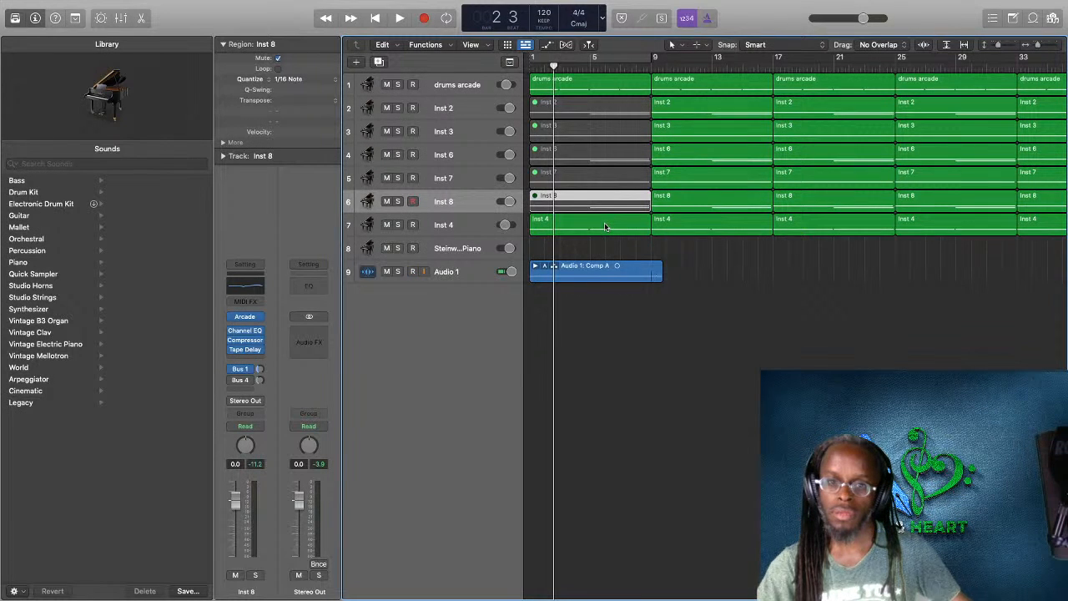
{"action": "right_click", "coordinate": [606, 226]}
{"action": "left_click", "coordinate": [624, 227]}
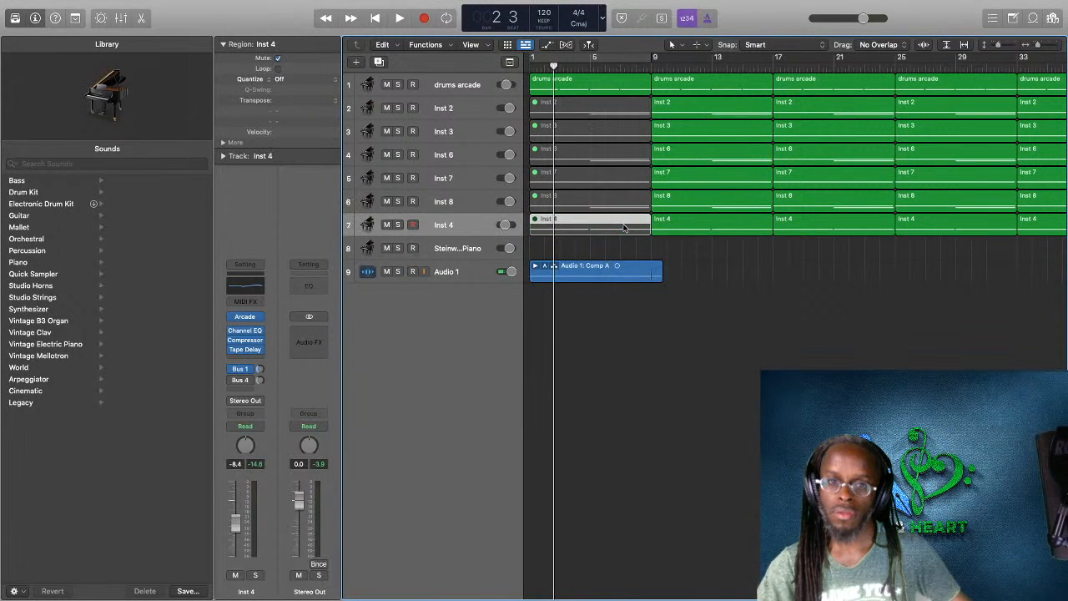
Step: Mute the second eight-bar regions, starting at bar 9, on the Inst 2, Inst 3 and Inst 6 tracks
{"action": "right_click", "coordinate": [671, 101]}
{"action": "left_click", "coordinate": [684, 105]}
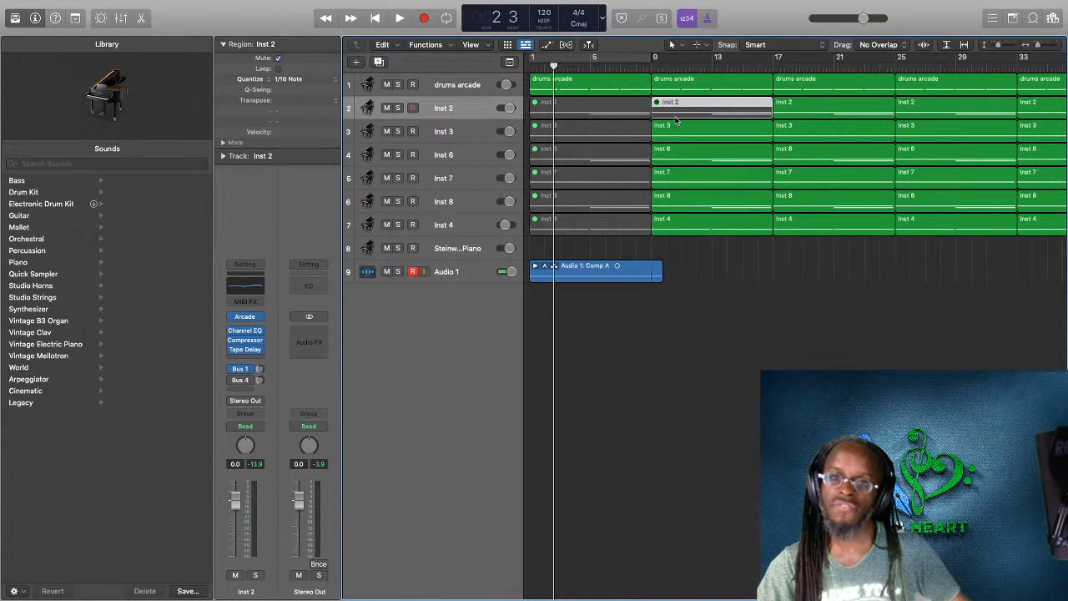
{"action": "right_click", "coordinate": [676, 125]}
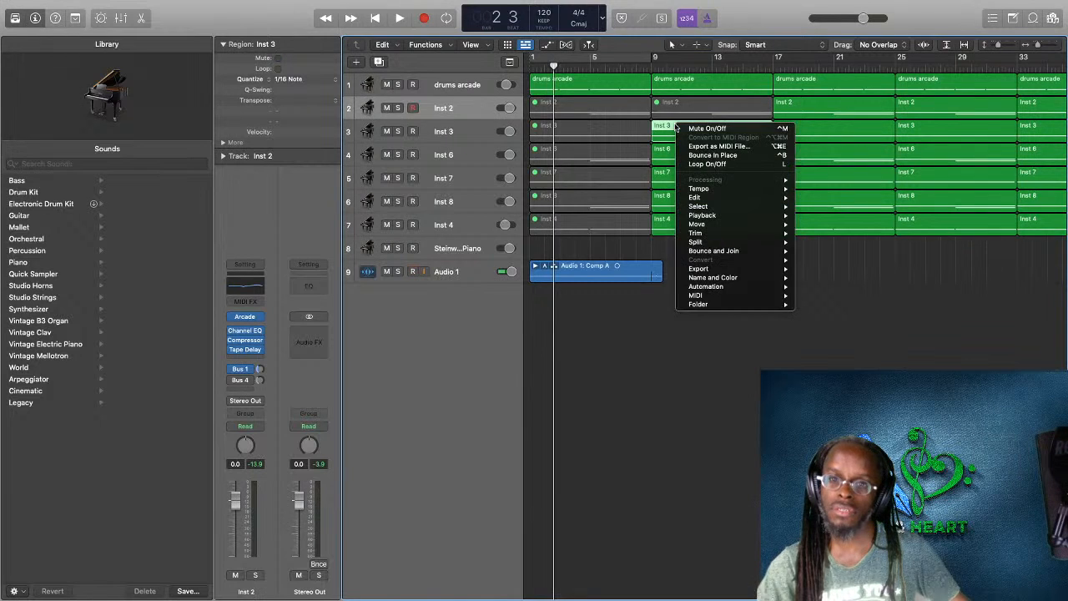
{"action": "left_click", "coordinate": [699, 130]}
{"action": "right_click", "coordinate": [674, 149]}
{"action": "left_click", "coordinate": [691, 155]}
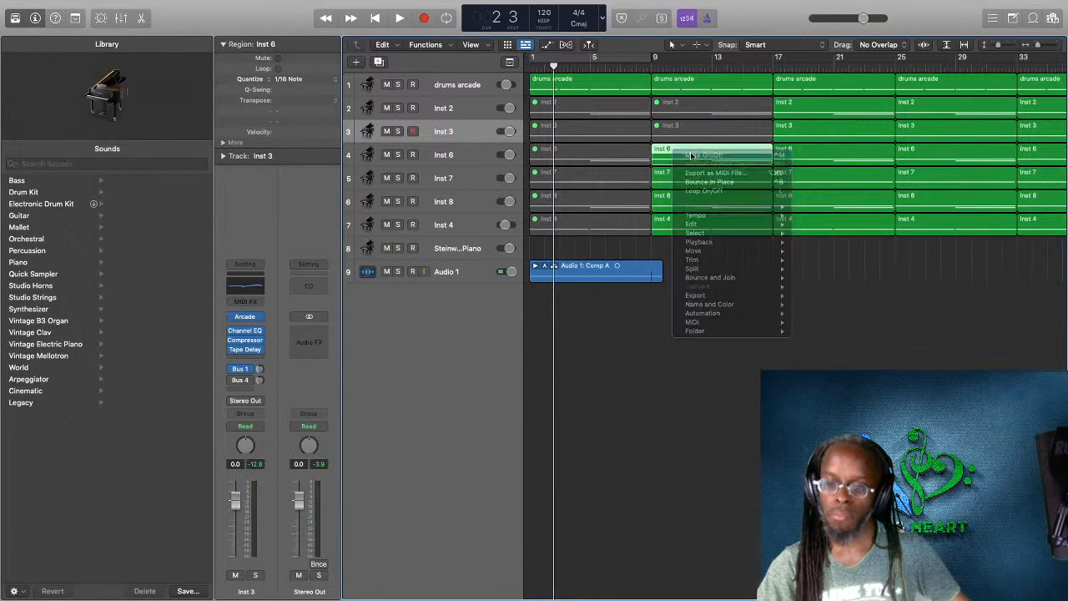
Step: Mute the bar 9 regions on the Inst 7, Inst 8 and Inst 4 tracks
{"action": "right_click", "coordinate": [689, 173]}
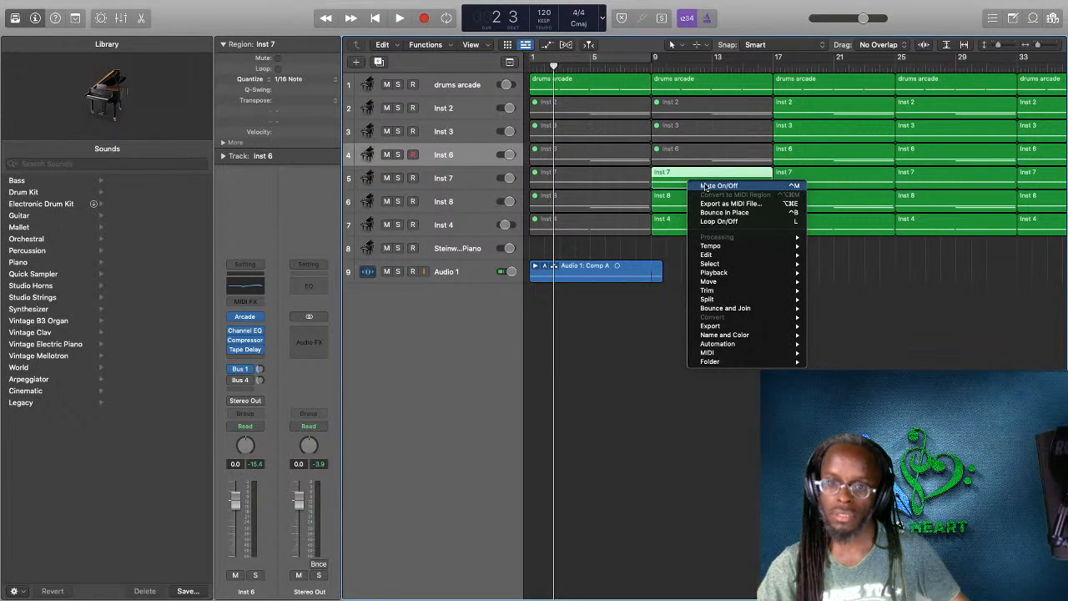
{"action": "left_click", "coordinate": [699, 185]}
{"action": "right_click", "coordinate": [676, 205]}
{"action": "left_click", "coordinate": [689, 209]}
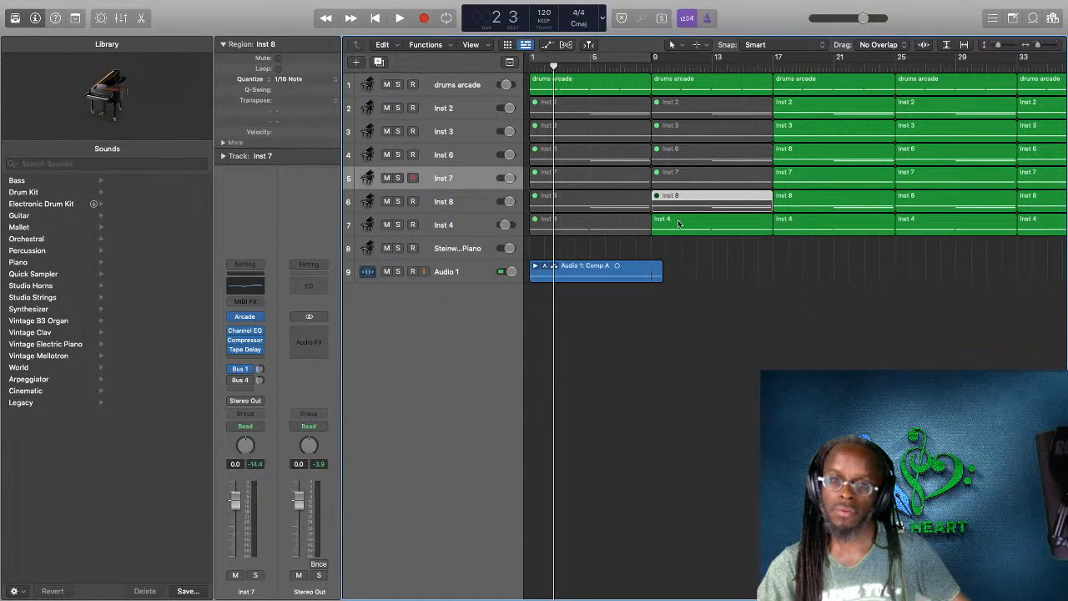
{"action": "right_click", "coordinate": [680, 223]}
{"action": "left_click", "coordinate": [696, 231]}
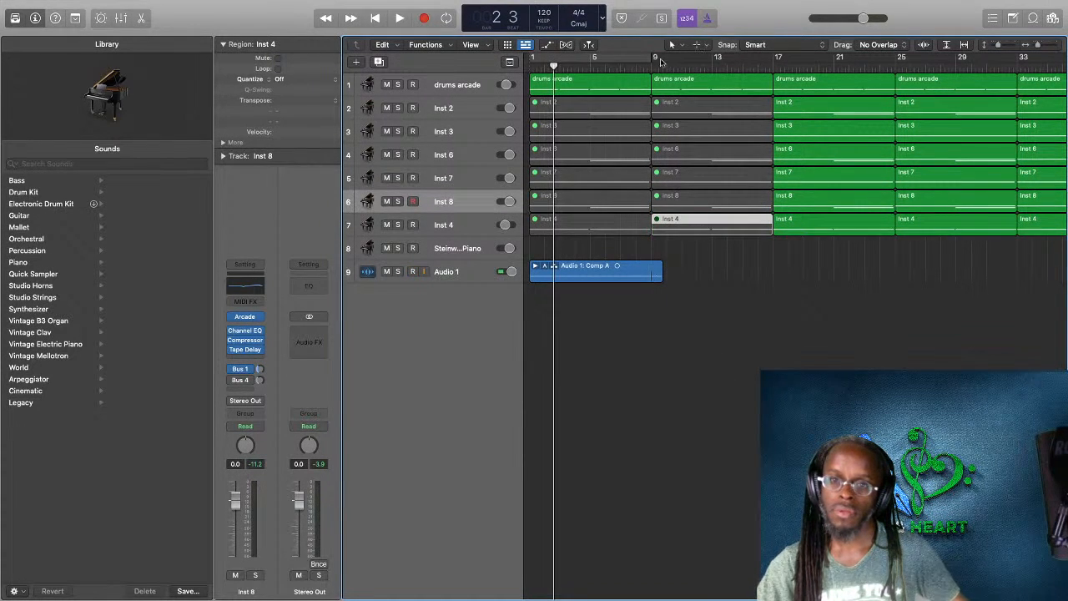
Step: Play the drums-only intro from bar 1, stop it, and place the playhead at bar 5
{"action": "left_click", "coordinate": [529, 67]}
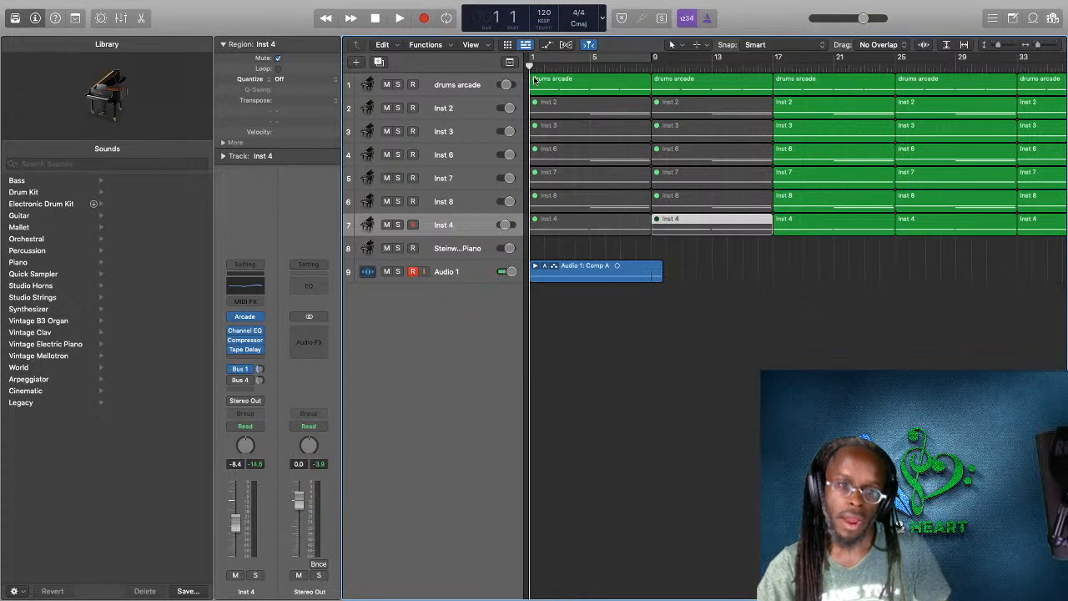
{"action": "key", "text": "space"}
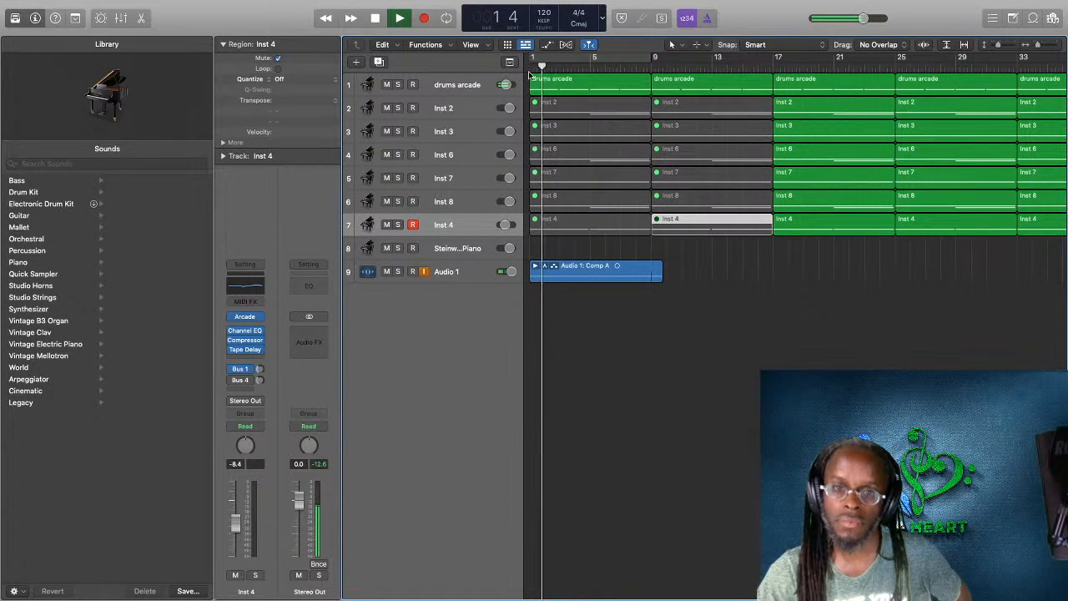
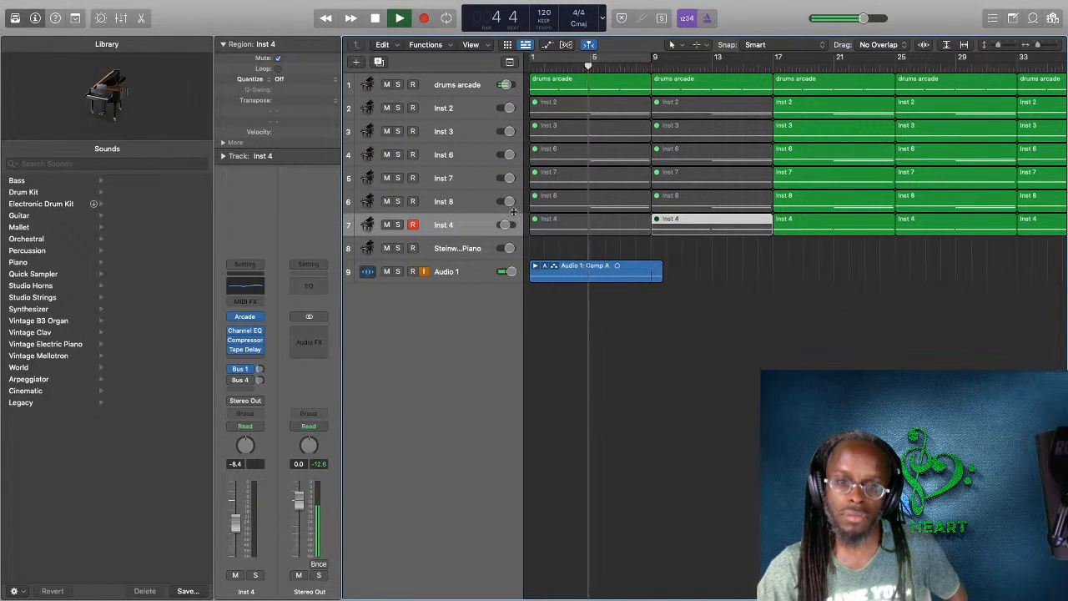
{"action": "left_click", "coordinate": [375, 18]}
{"action": "left_click", "coordinate": [589, 63]}
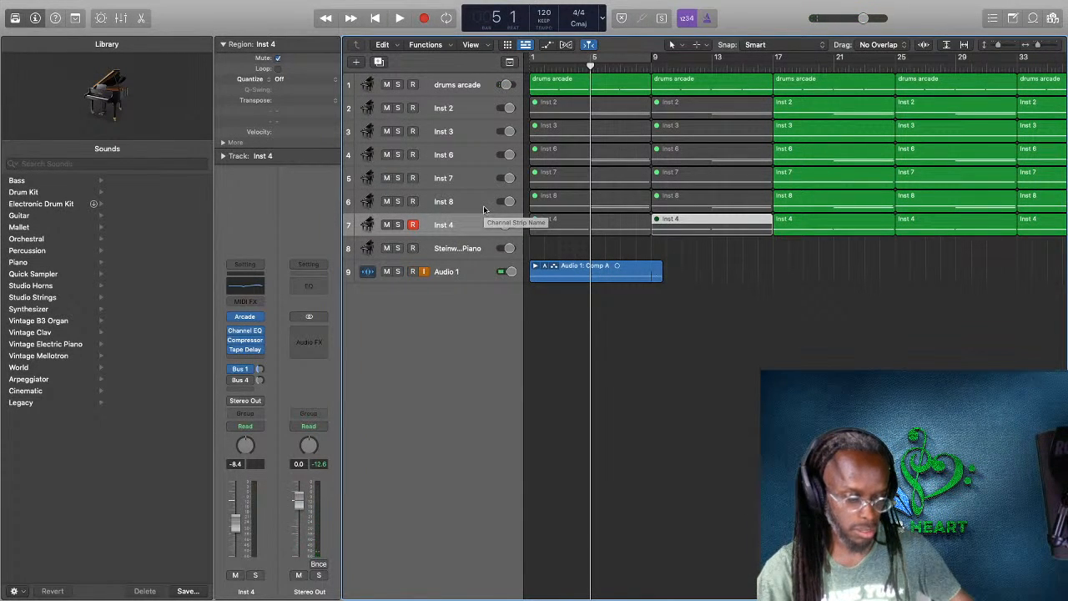
Step: Unmute the first eight-bar regions on the Inst 4, Inst 8 and Inst 7 tracks
{"action": "right_click", "coordinate": [558, 216]}
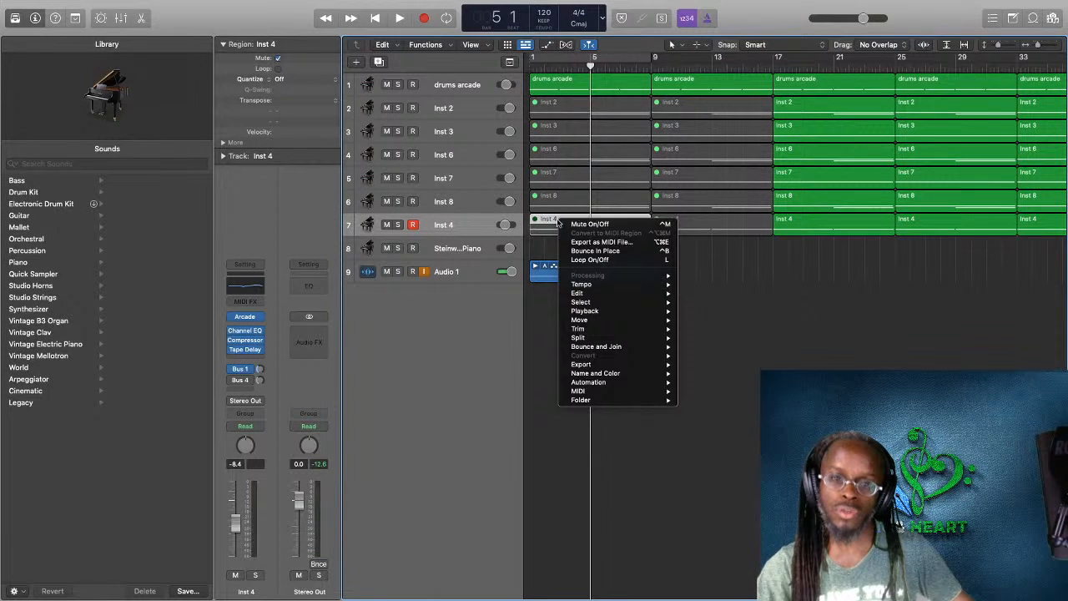
{"action": "left_click", "coordinate": [571, 219]}
{"action": "right_click", "coordinate": [548, 195]}
{"action": "left_click", "coordinate": [567, 198]}
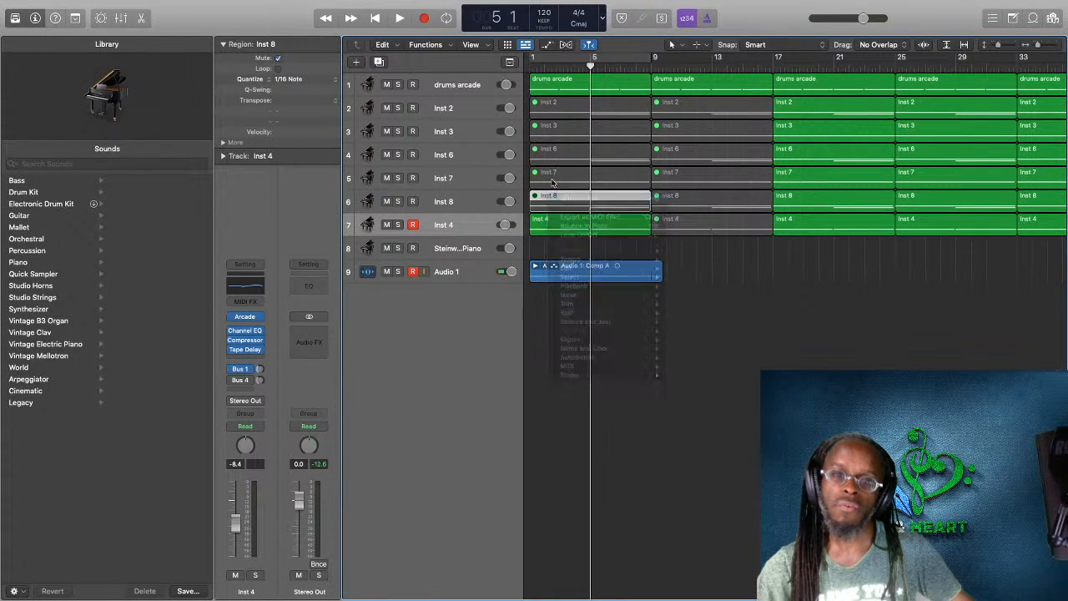
{"action": "right_click", "coordinate": [555, 174]}
{"action": "left_click", "coordinate": [567, 180]}
Step: Unmute the first eight-bar regions on the Inst 6, Inst 3 and Inst 2 tracks
{"action": "right_click", "coordinate": [553, 160]}
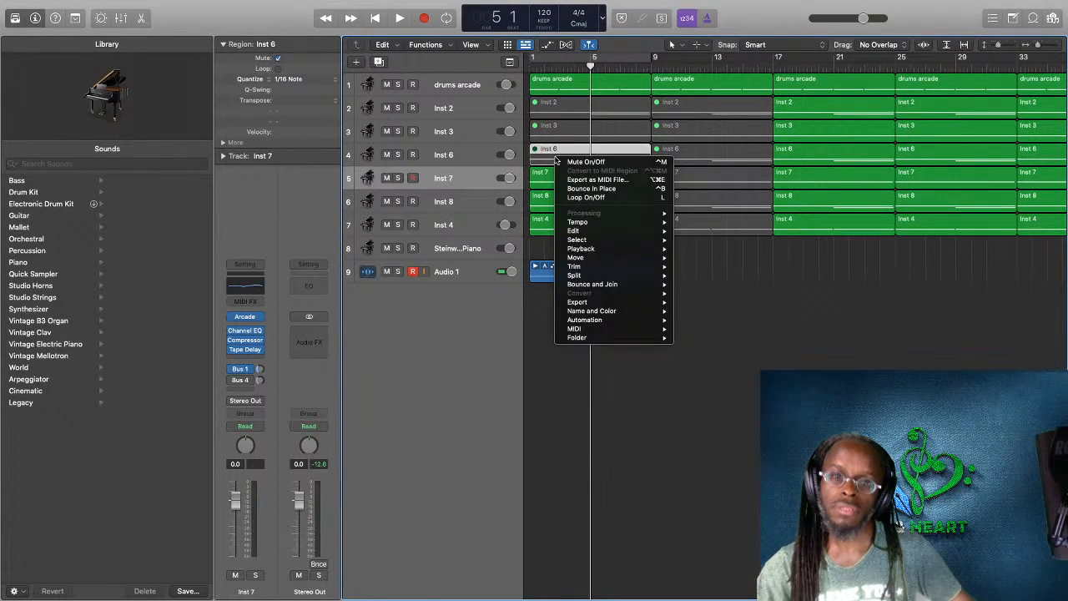
{"action": "left_click", "coordinate": [570, 160]}
{"action": "right_click", "coordinate": [555, 130]}
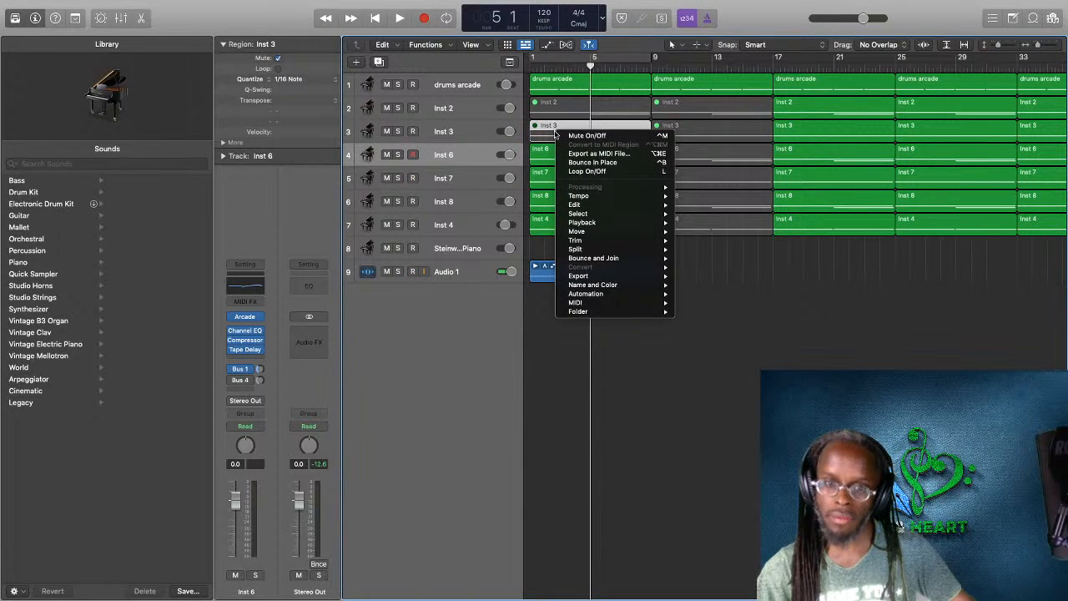
{"action": "left_click", "coordinate": [569, 135]}
{"action": "right_click", "coordinate": [558, 103]}
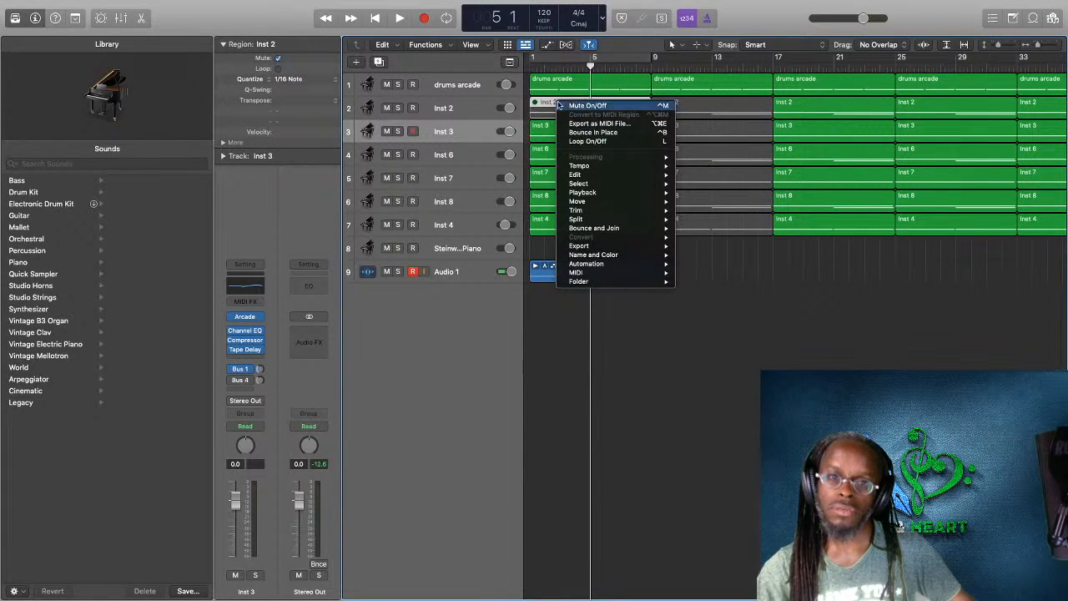
{"action": "left_click", "coordinate": [576, 106]}
Step: Unmute the regions starting at bar 9 on the Inst 2, Inst 3 and Inst 6 tracks
{"action": "right_click", "coordinate": [683, 108]}
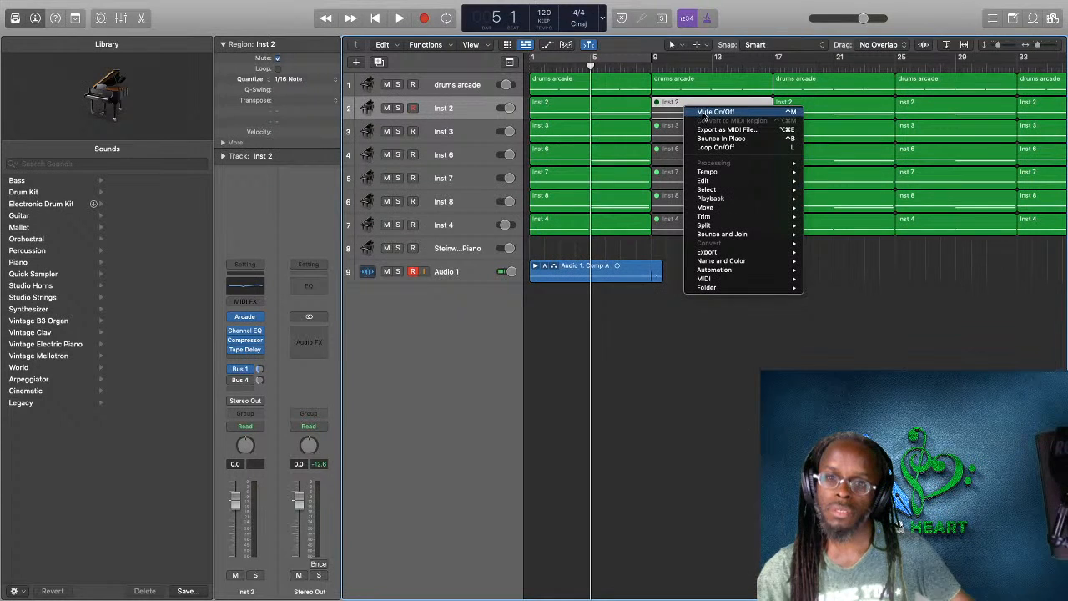
{"action": "left_click", "coordinate": [704, 112]}
{"action": "right_click", "coordinate": [689, 127]}
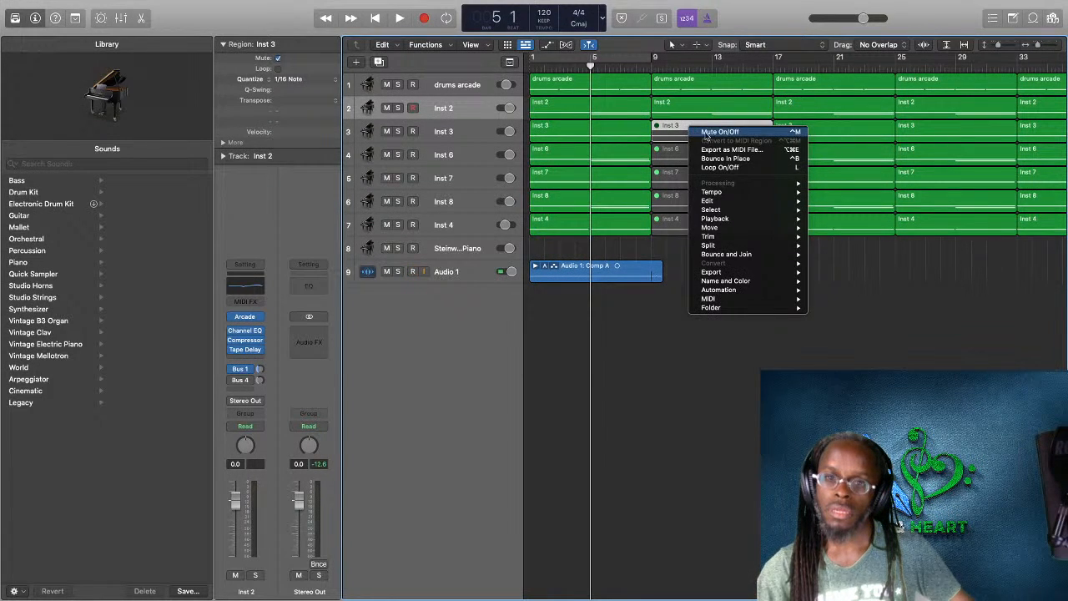
{"action": "left_click", "coordinate": [705, 135]}
{"action": "right_click", "coordinate": [687, 150]}
{"action": "left_click", "coordinate": [701, 158]}
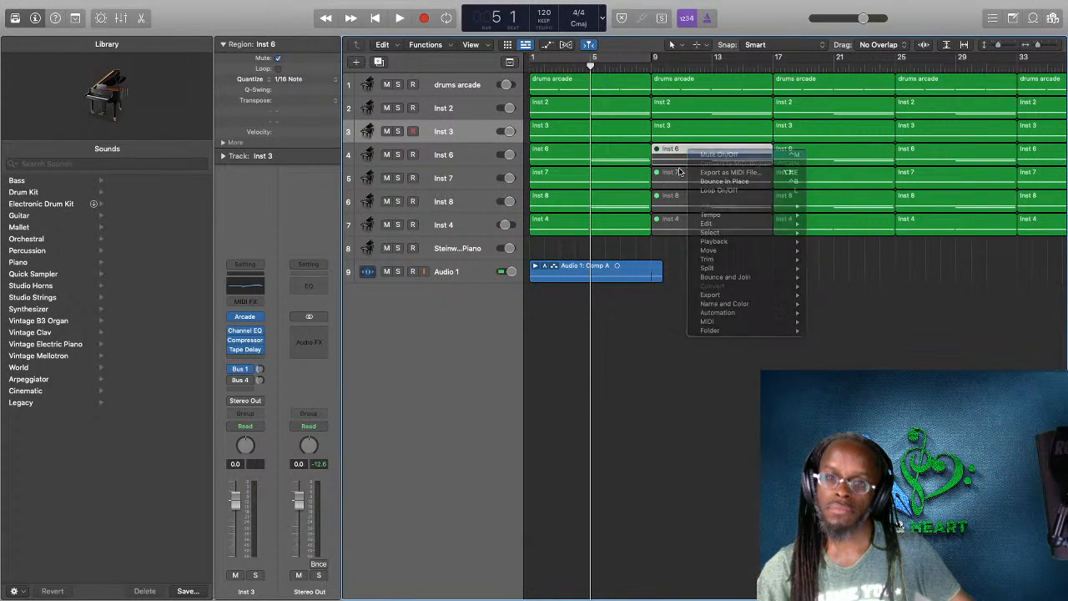
Step: Unmute the regions starting at bar 9 on the Inst 7, Inst 8 and Inst 4 tracks
{"action": "right_click", "coordinate": [678, 173]}
{"action": "left_click", "coordinate": [692, 179]}
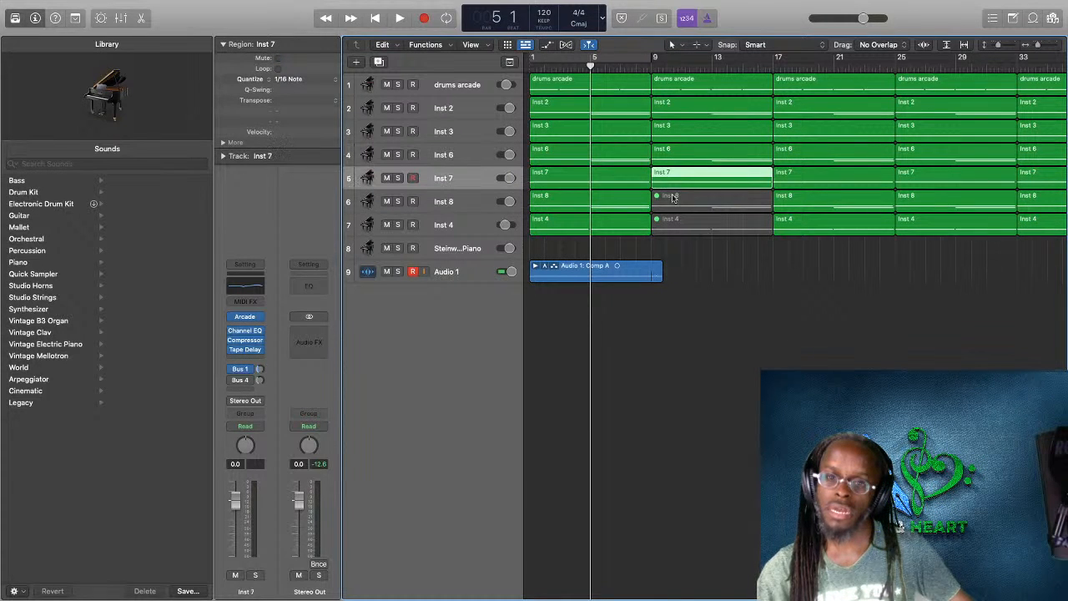
{"action": "right_click", "coordinate": [676, 199]}
{"action": "left_click", "coordinate": [691, 203]}
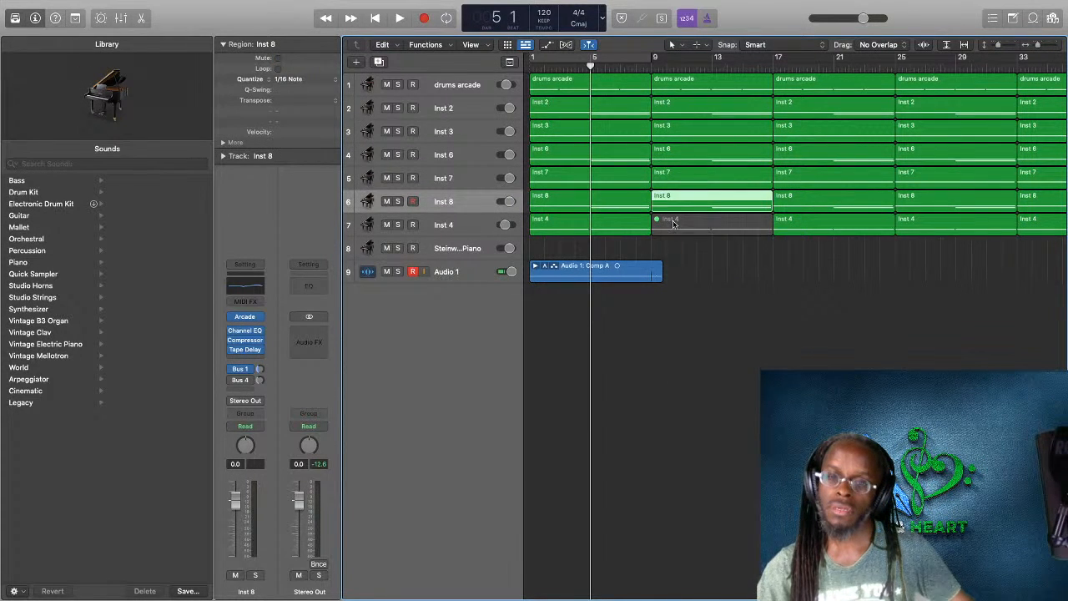
{"action": "right_click", "coordinate": [677, 221]}
{"action": "left_click", "coordinate": [701, 226]}
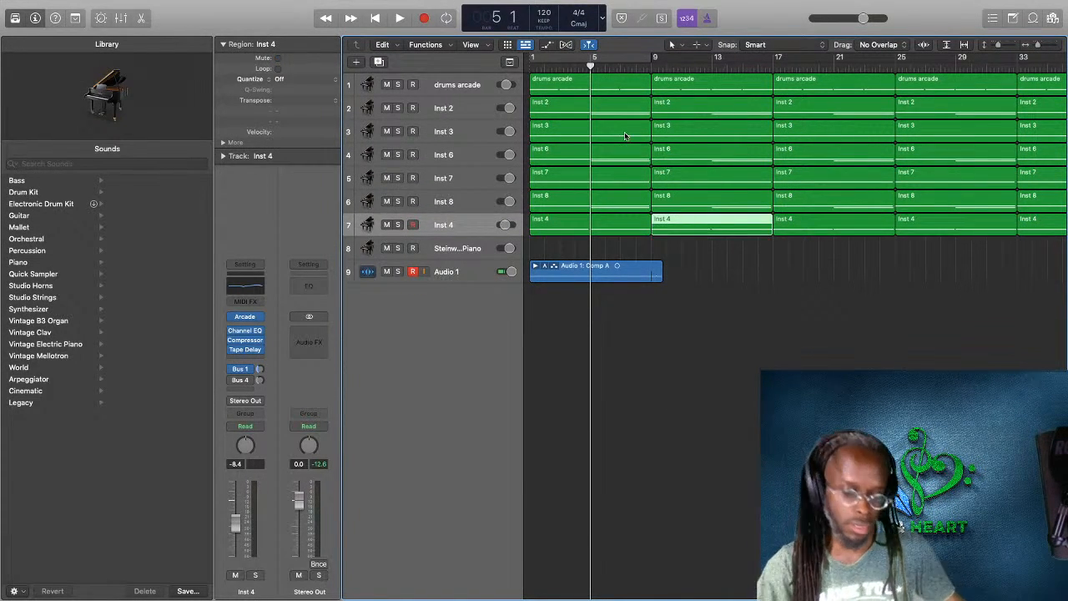
Step: Split the seven opening regions at bar 5, using the Split option for notes crossing the split point
{"action": "left_click_drag", "start_coordinate": [601, 248], "coordinate": [604, 87]}
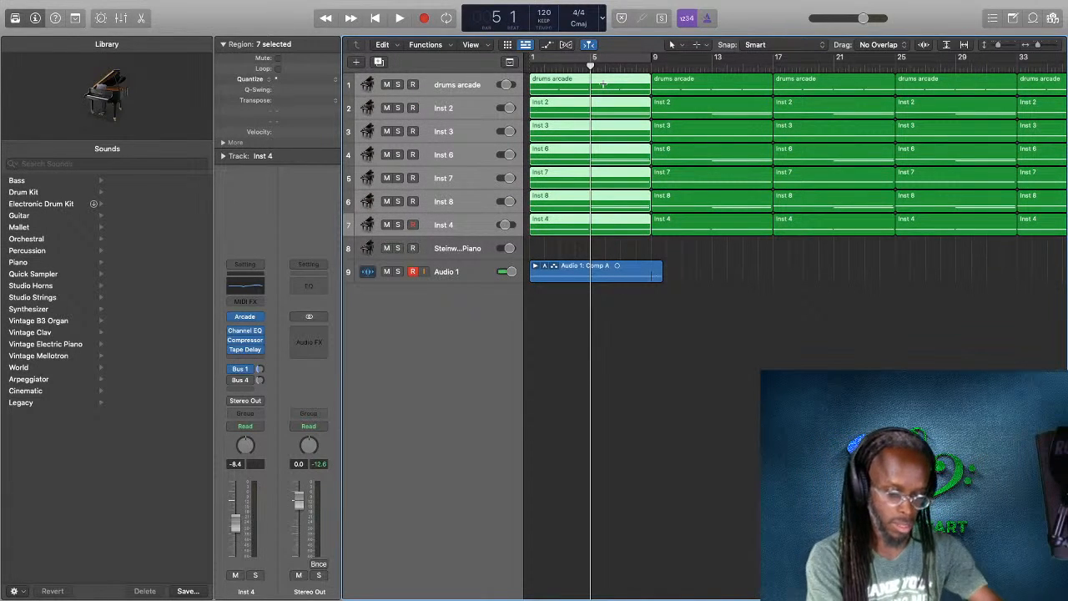
{"action": "key", "text": "super+t"}
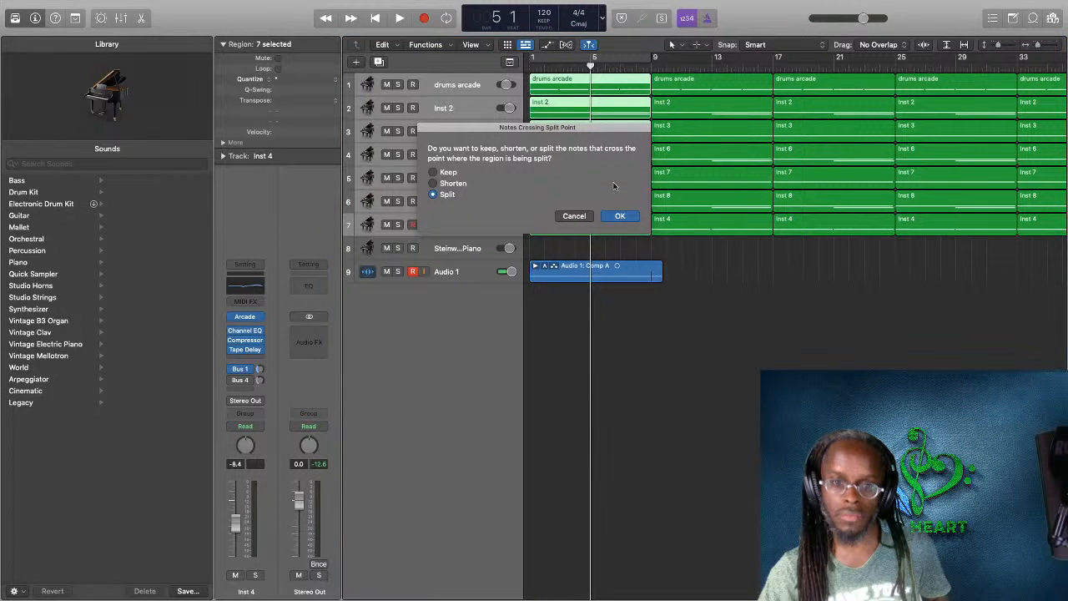
{"action": "left_click", "coordinate": [620, 216]}
Step: Split the seven regions starting at bar 9 at bar 13, splitting the notes that cross that point
{"action": "left_click", "coordinate": [709, 65]}
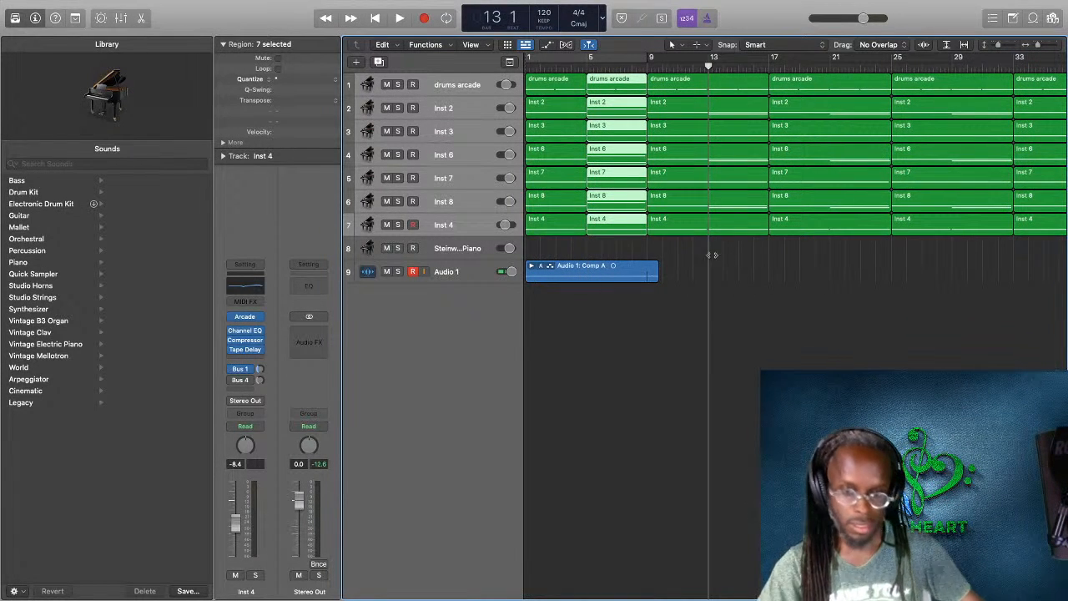
{"action": "left_click_drag", "start_coordinate": [701, 255], "coordinate": [697, 77]}
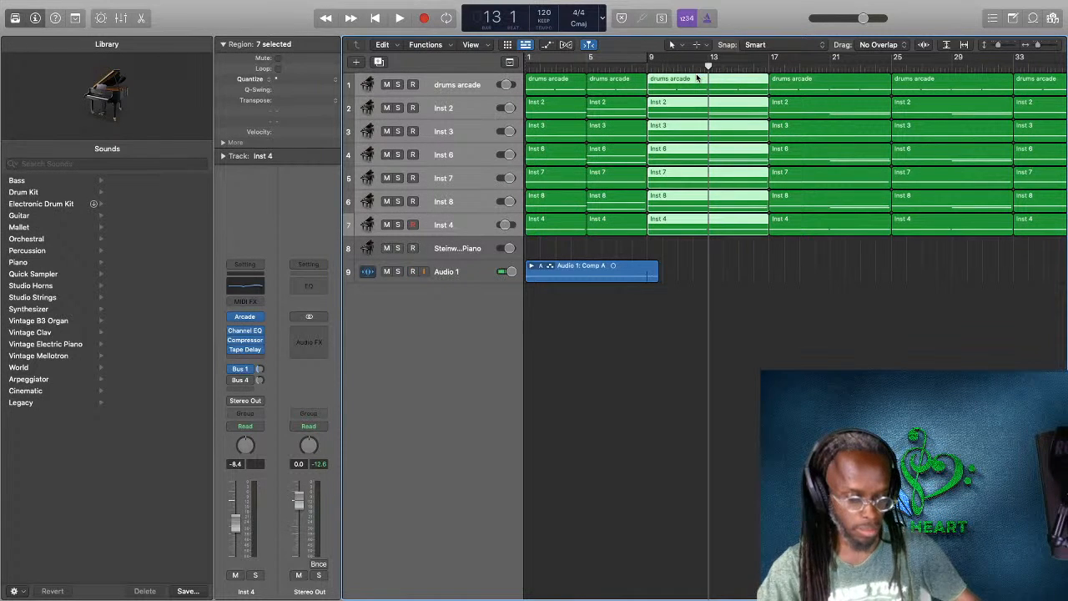
{"action": "key", "text": "super+t"}
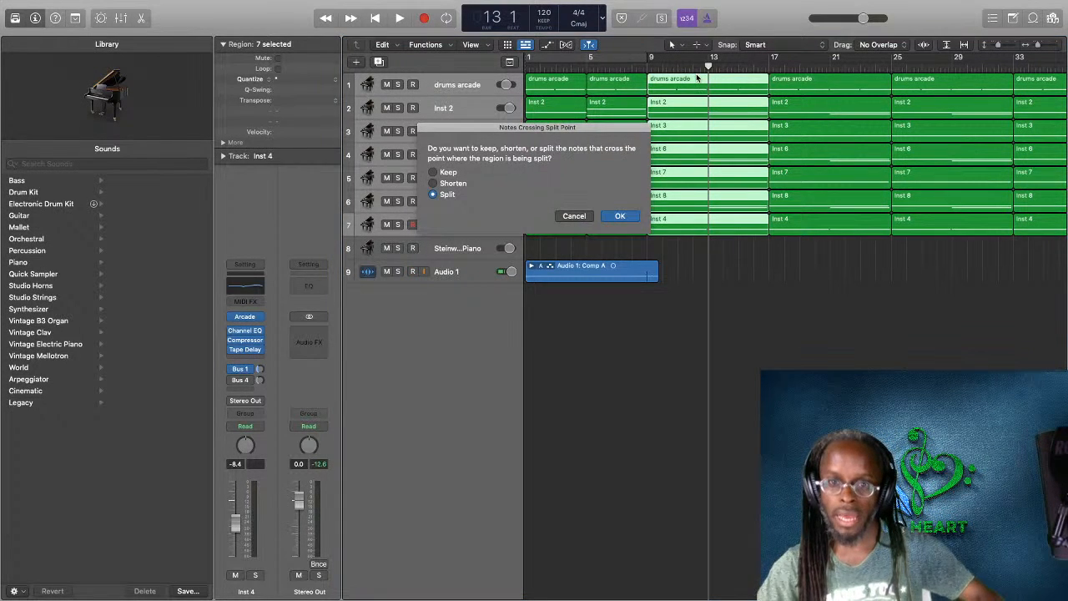
{"action": "left_click", "coordinate": [621, 216]}
{"action": "scroll", "coordinate": [626, 234], "scroll_direction": "left", "scroll_amount": 1}
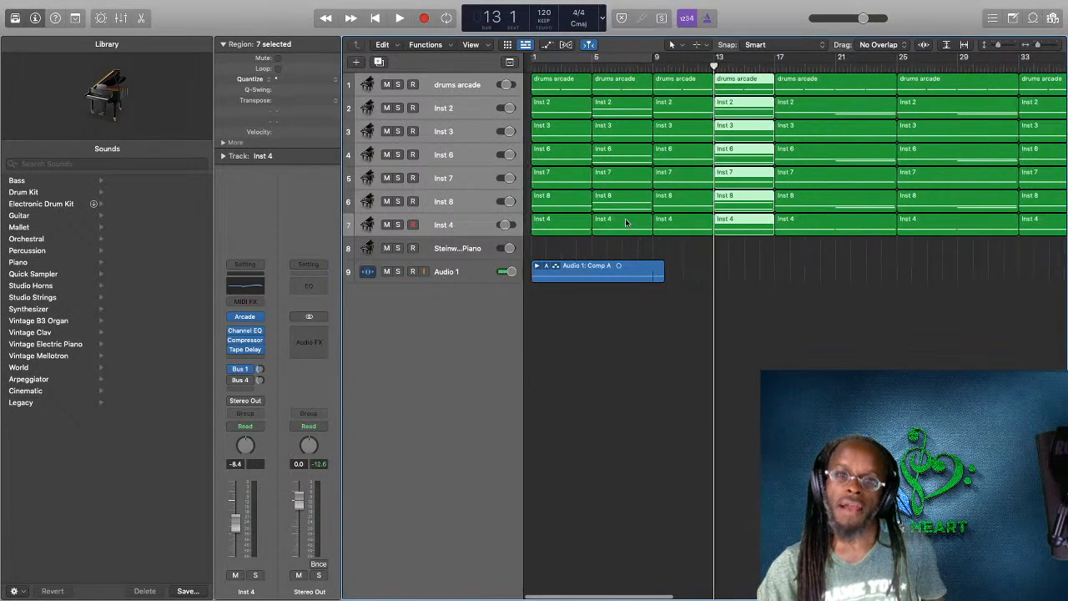
Step: Mute the opening four-bar regions on all six Inst tracks together, leaving the drums arcade region active
{"action": "left_click_drag", "start_coordinate": [555, 238], "coordinate": [563, 112]}
{"action": "right_click", "coordinate": [566, 114]}
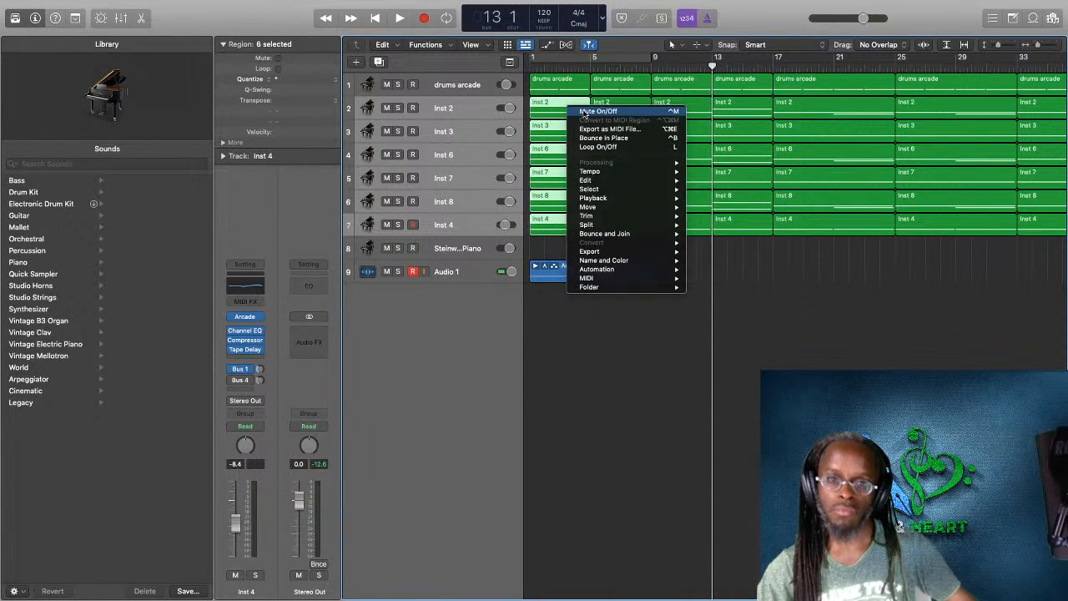
{"action": "left_click", "coordinate": [584, 111]}
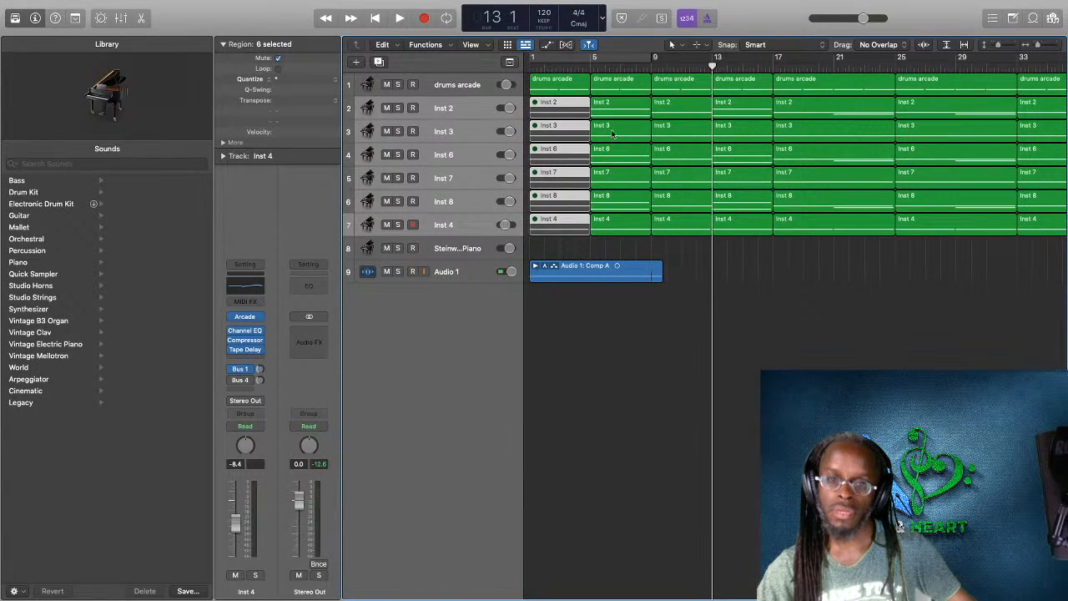
Step: Mute the four-bar regions starting at bar 5 on the Inst 3, Inst 6, Inst 7, Inst 8 and Inst 4 tracks
{"action": "right_click", "coordinate": [612, 132]}
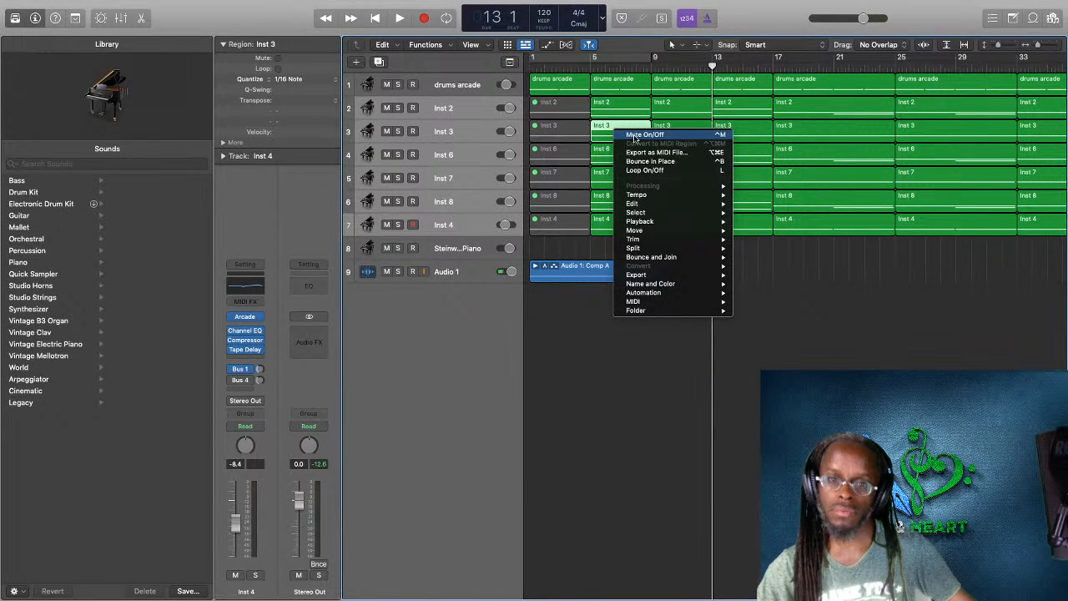
{"action": "left_click", "coordinate": [636, 137]}
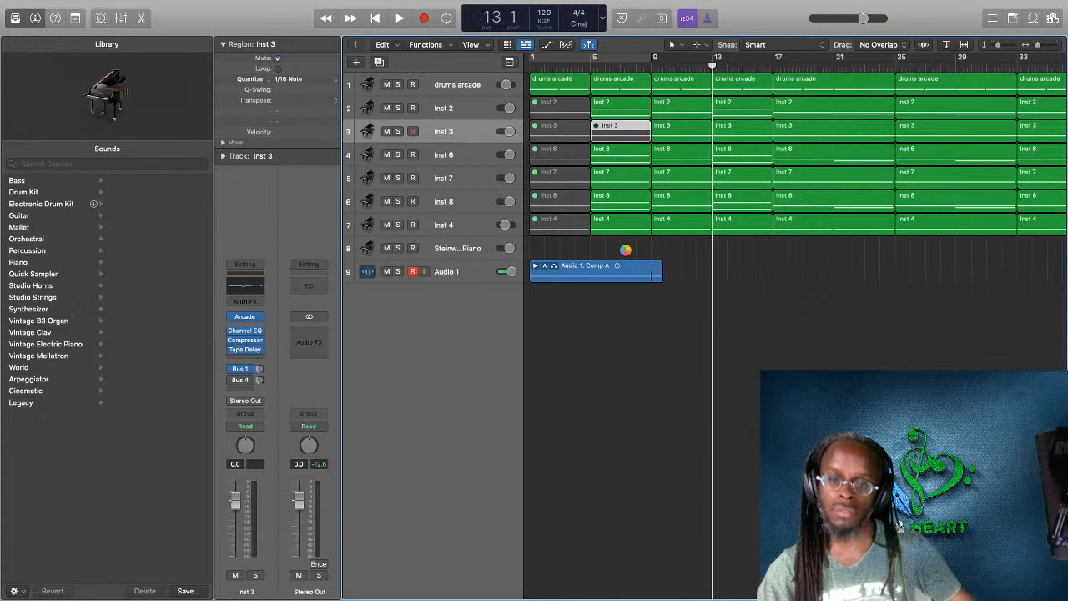
{"action": "right_click", "coordinate": [616, 150]}
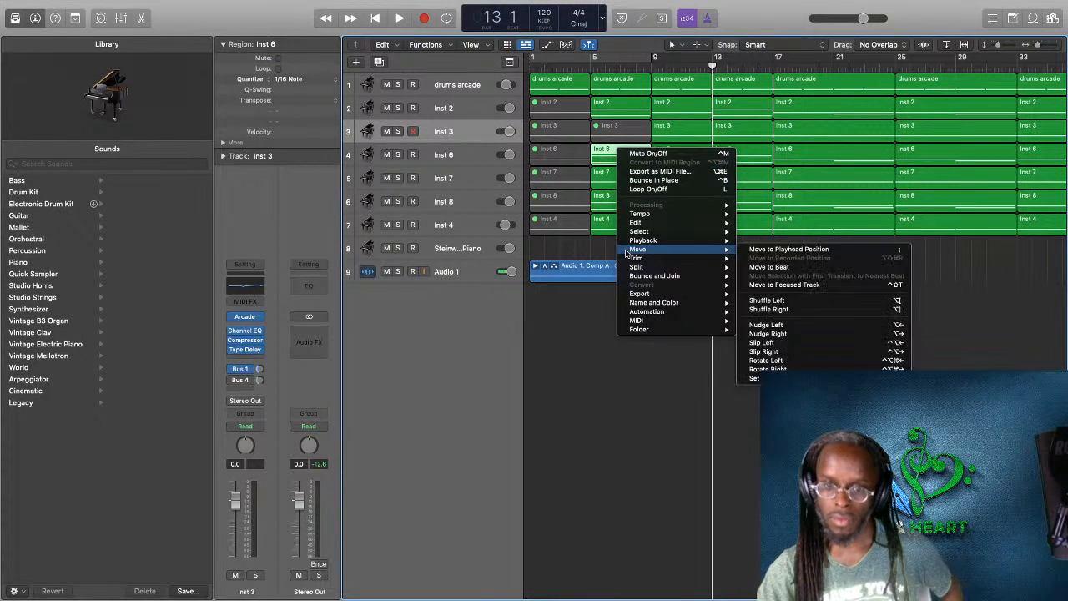
{"action": "left_click", "coordinate": [612, 244]}
{"action": "left_click_drag", "start_coordinate": [612, 245], "coordinate": [618, 144]}
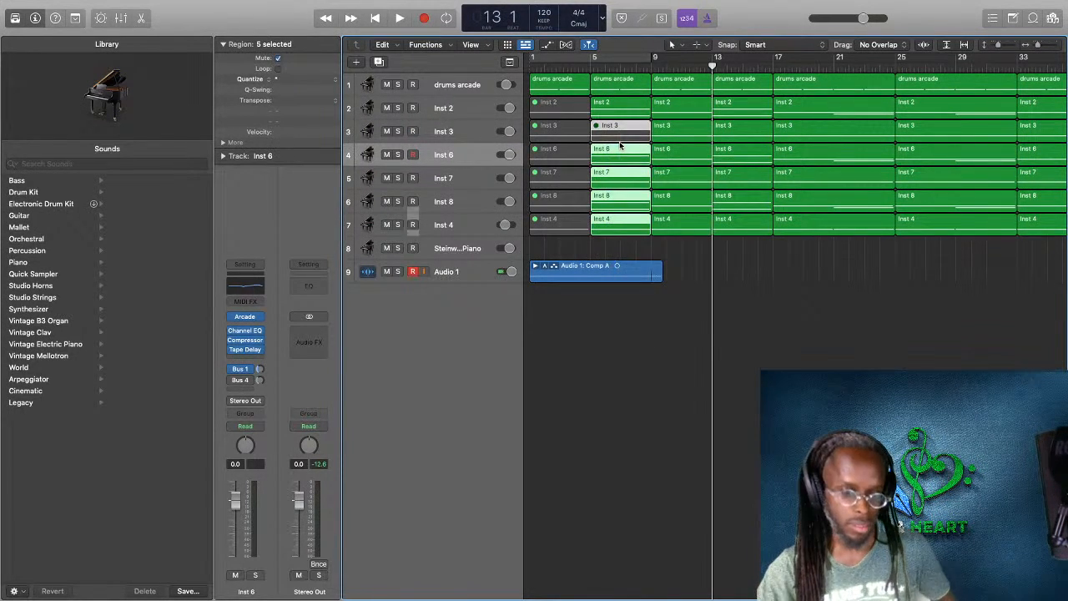
{"action": "left_click", "coordinate": [614, 154]}
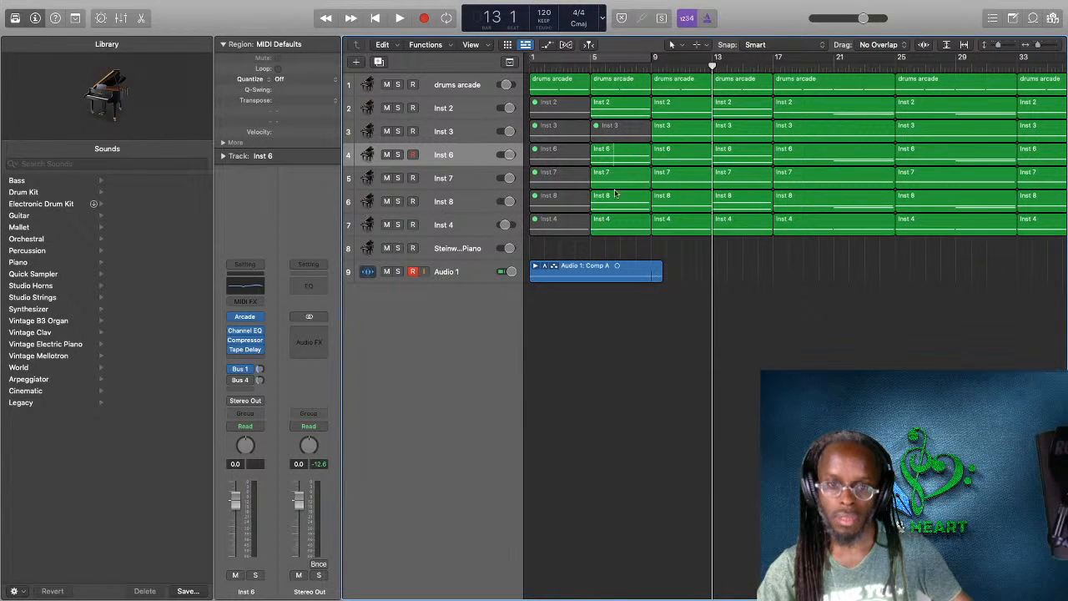
{"action": "left_click_drag", "start_coordinate": [621, 243], "coordinate": [620, 155]}
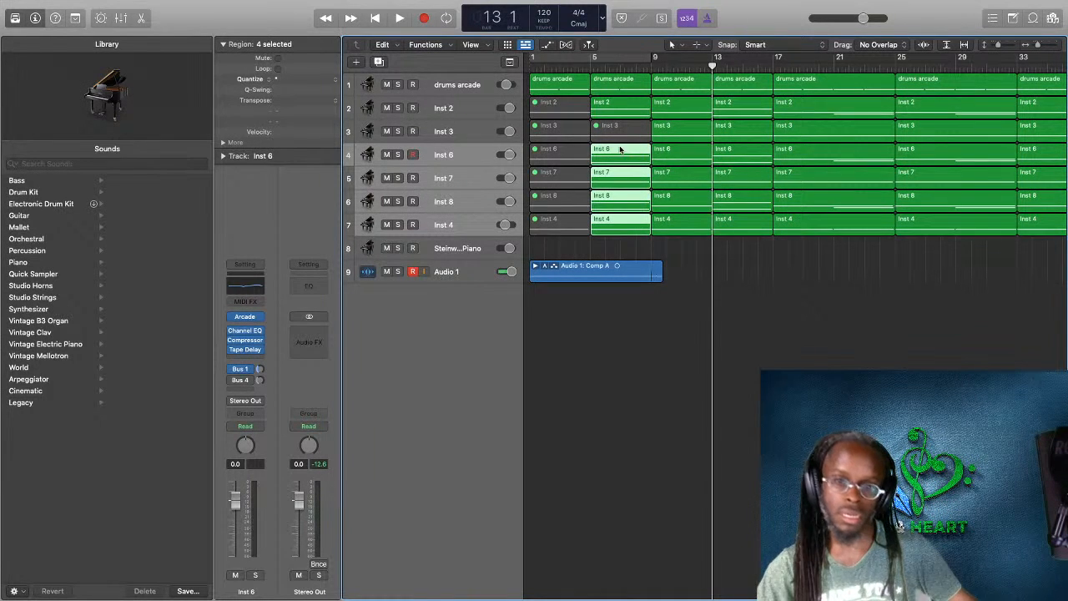
{"action": "right_click", "coordinate": [620, 149]}
{"action": "left_click", "coordinate": [645, 154]}
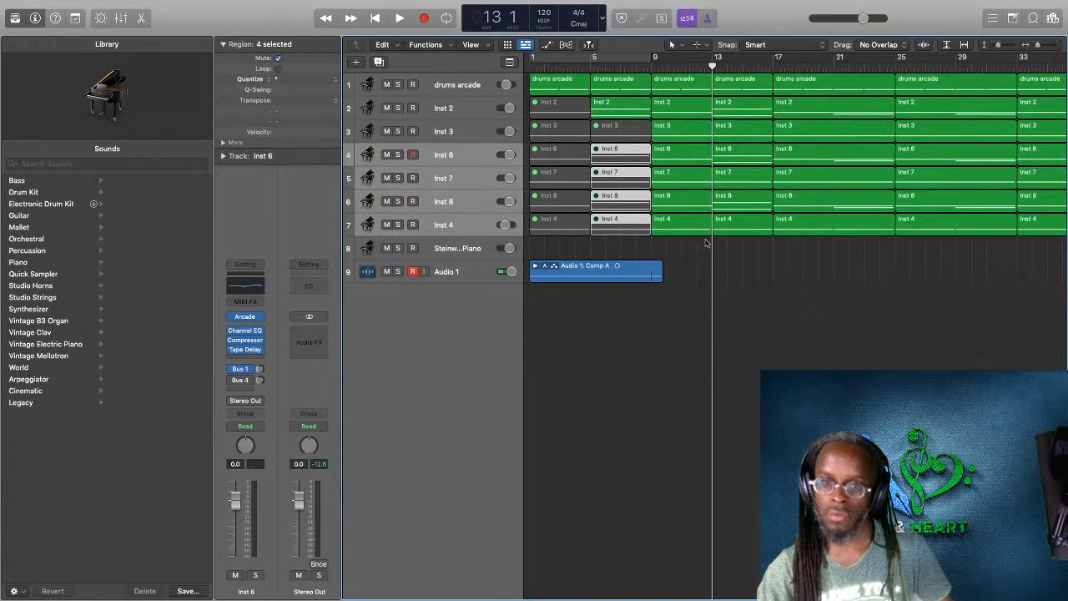
Step: Mute the regions starting at bars 9 and 13 on the Inst 6, Inst 7, Inst 8 and Inst 4 tracks
{"action": "left_click_drag", "start_coordinate": [772, 251], "coordinate": [677, 154]}
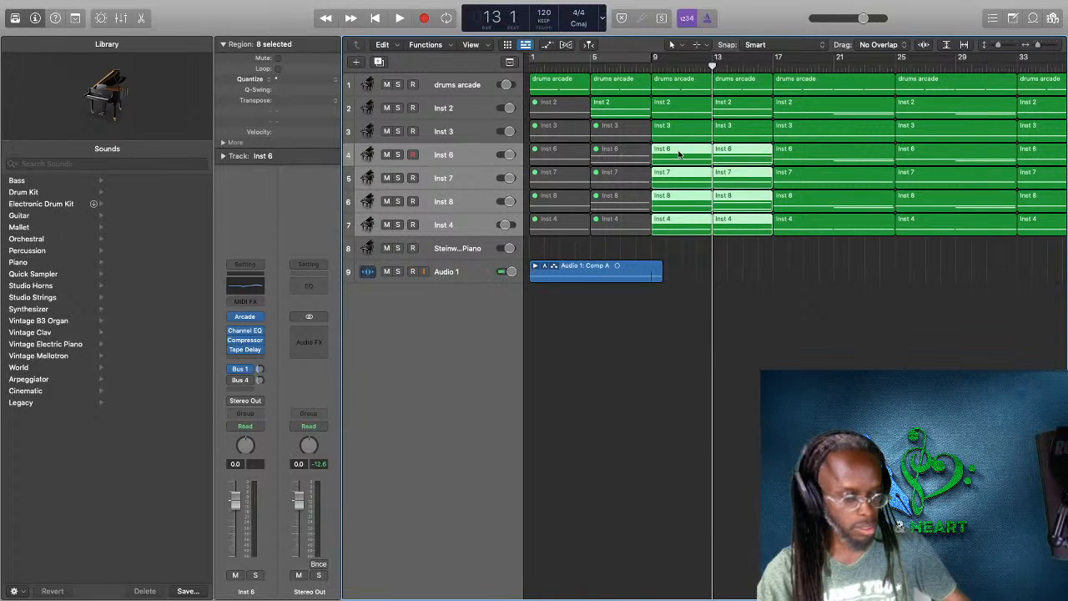
{"action": "right_click", "coordinate": [750, 152]}
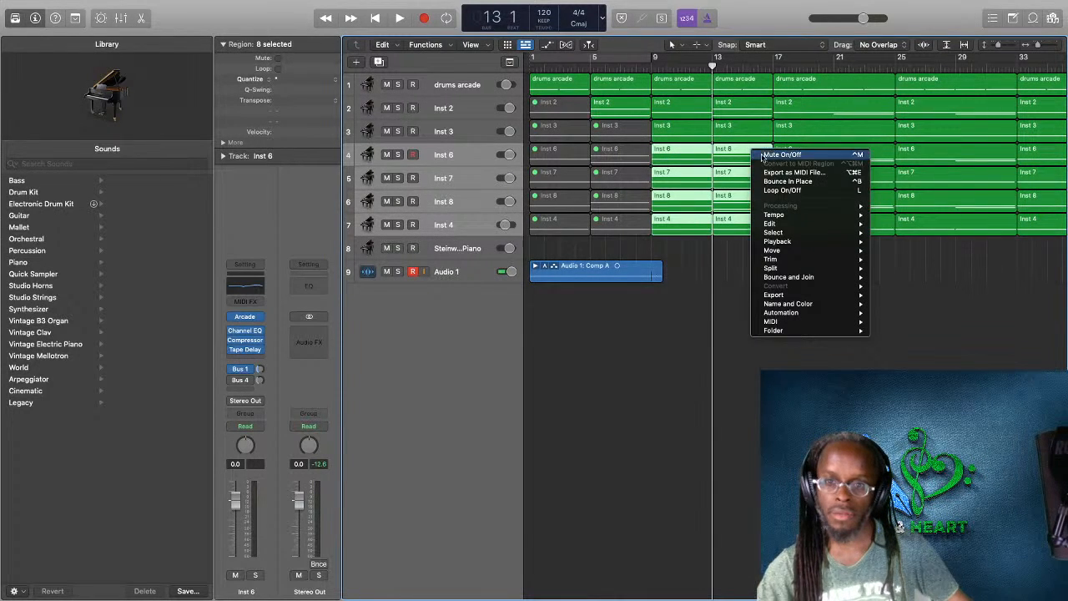
{"action": "left_click", "coordinate": [774, 157]}
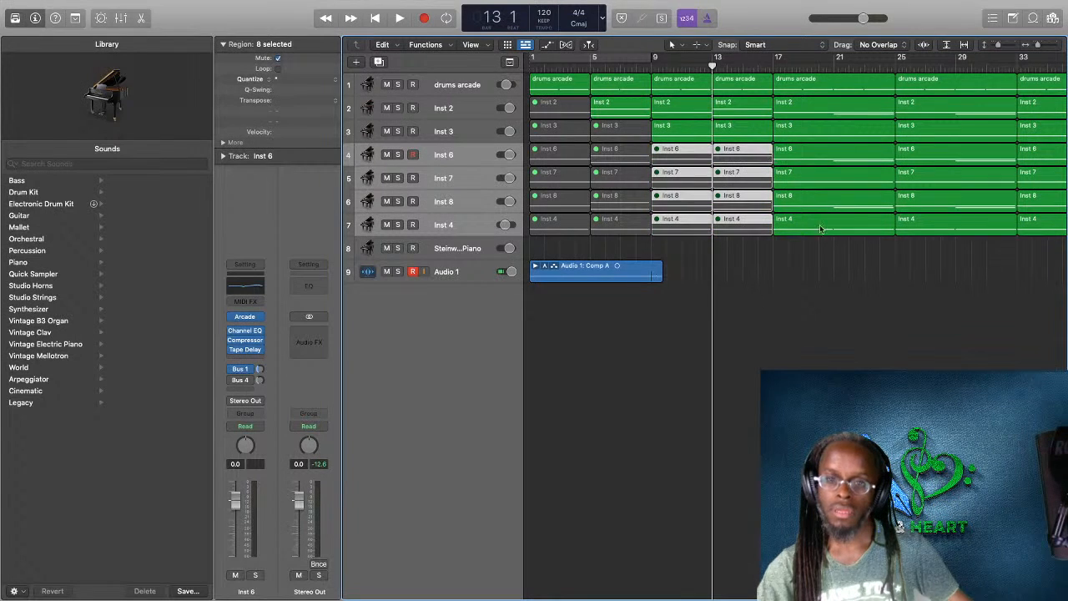
Step: Play the arrangement from bar 1 and mute the Inst 3 region starting at bar 9
{"action": "left_click", "coordinate": [530, 66]}
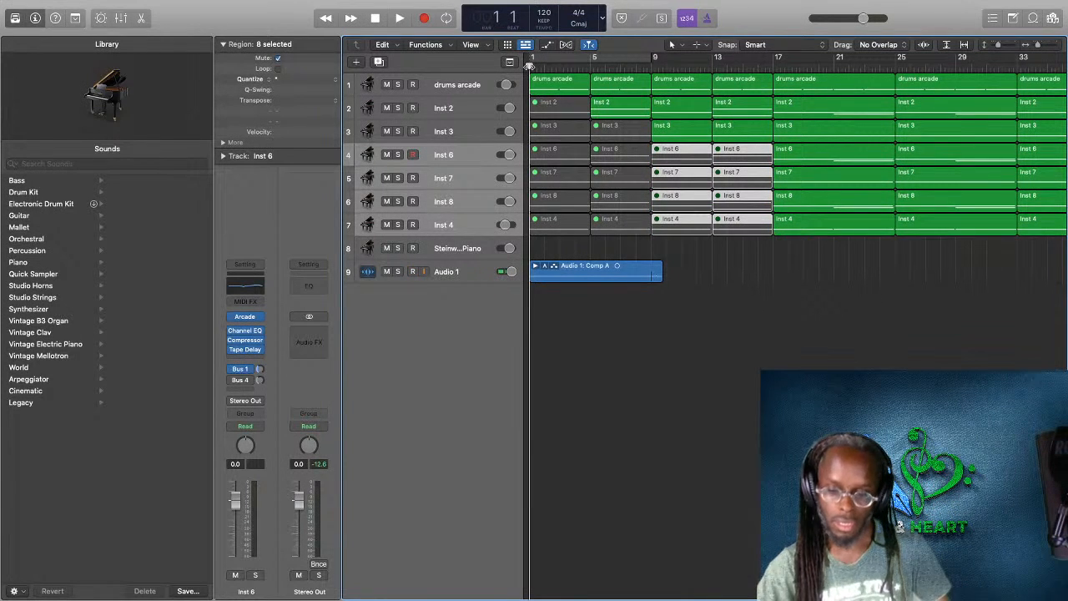
{"action": "key", "text": "space"}
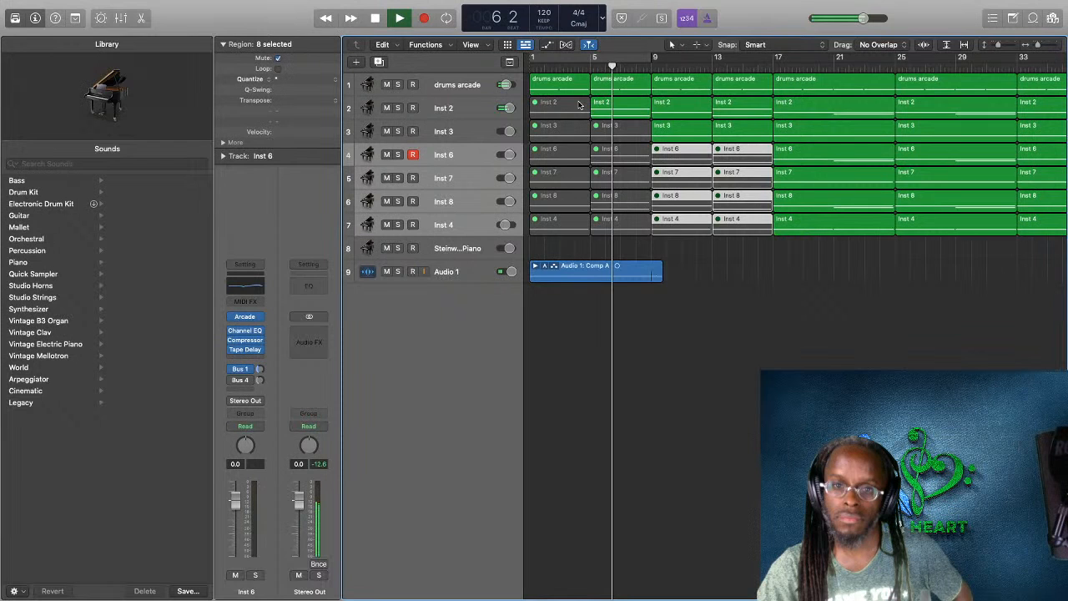
{"action": "left_click", "coordinate": [670, 127]}
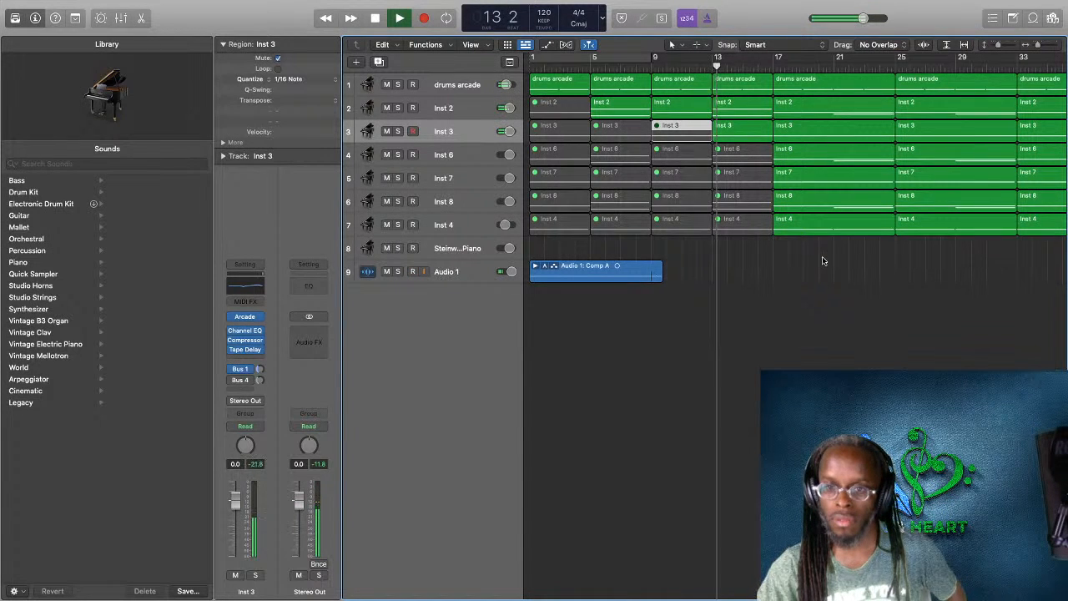
Step: Mute the regions starting at bar 17 on the Inst 7, Inst 8 and Inst 4 tracks
{"action": "left_click_drag", "start_coordinate": [820, 247], "coordinate": [792, 177]}
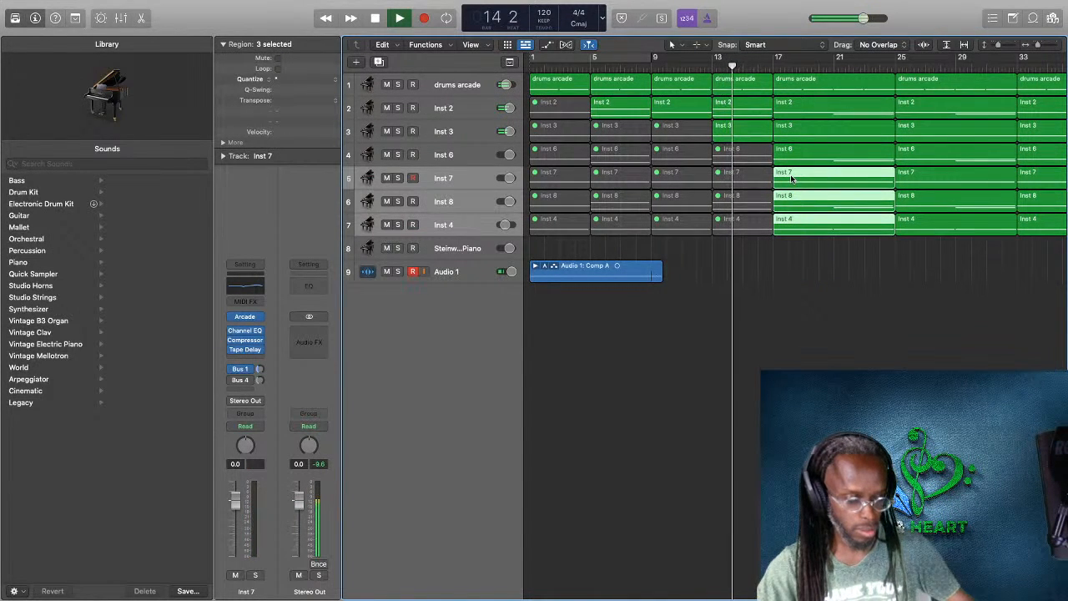
{"action": "right_click", "coordinate": [792, 177]}
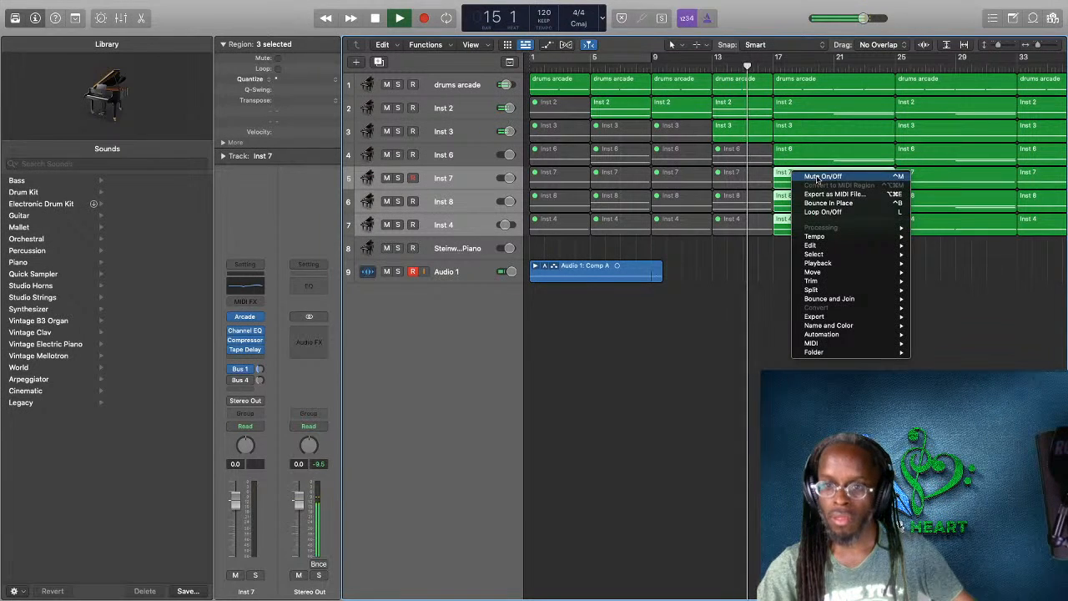
{"action": "left_click", "coordinate": [816, 176]}
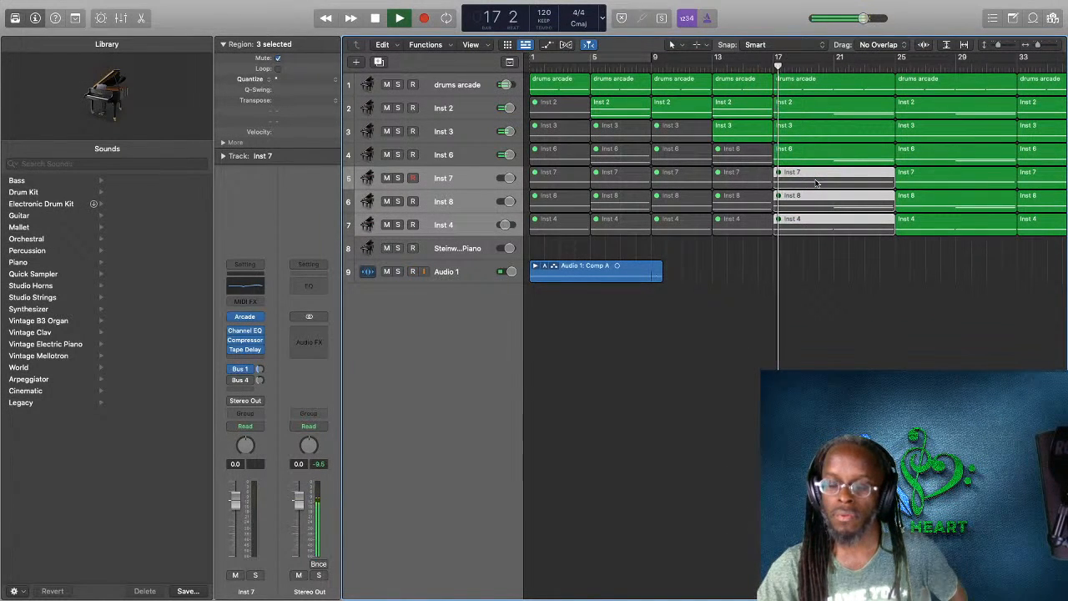
Step: Mute the Inst 7, Inst 8 and Inst 4 regions starting at bar 25, plus the Inst 3 region at bar 17
{"action": "scroll", "coordinate": [851, 219], "scroll_direction": "right", "scroll_amount": 2}
{"action": "scroll", "coordinate": [852, 218], "scroll_direction": "right", "scroll_amount": 1}
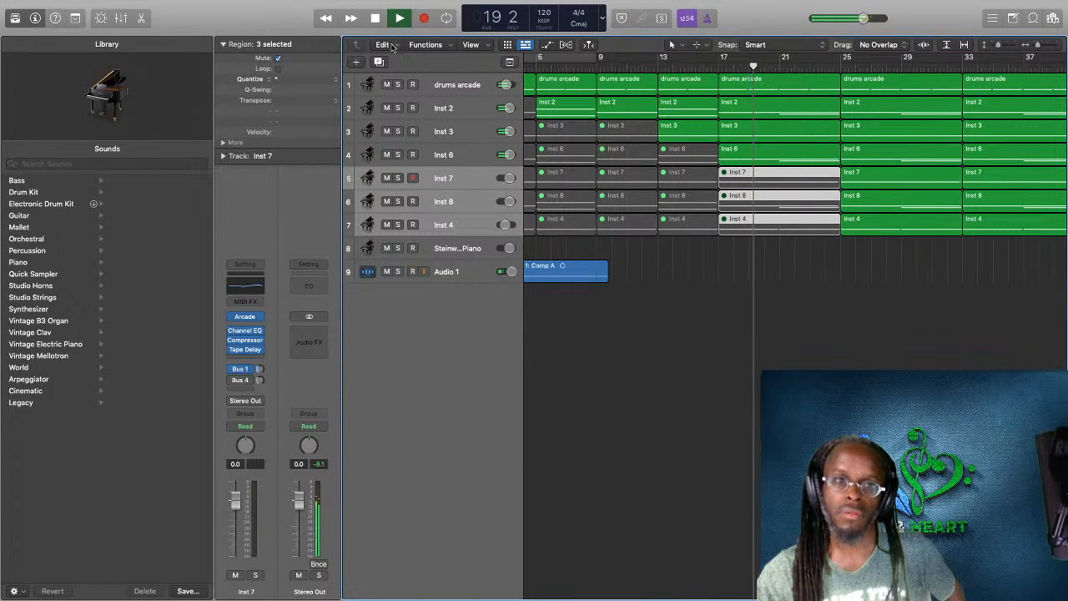
{"action": "scroll", "coordinate": [468, 91], "scroll_direction": "right", "scroll_amount": 3}
{"action": "scroll", "coordinate": [469, 92], "scroll_direction": "right", "scroll_amount": 2}
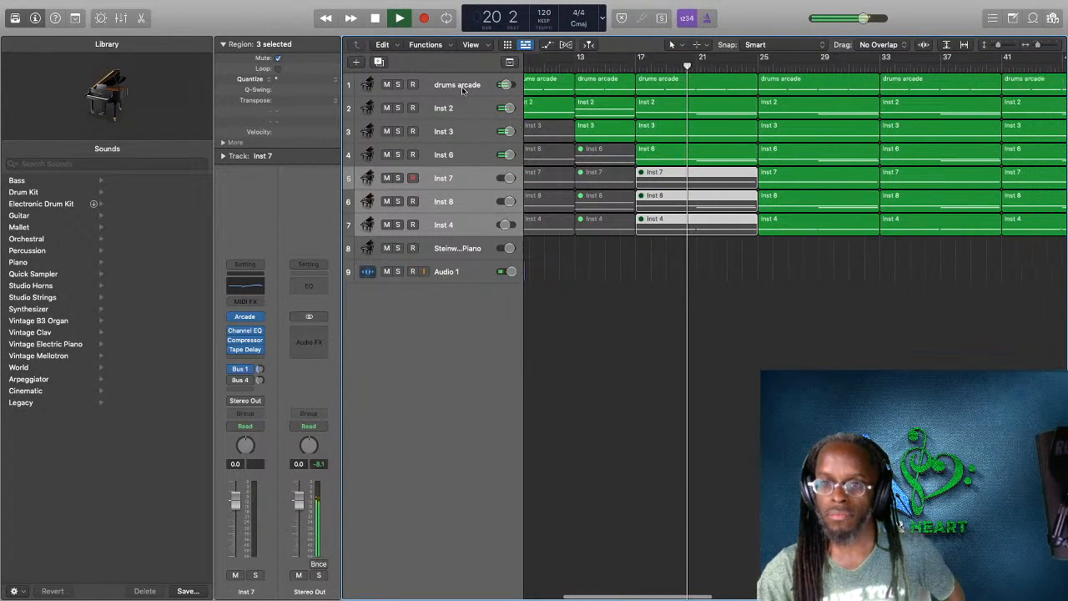
{"action": "left_click_drag", "start_coordinate": [777, 253], "coordinate": [773, 173]}
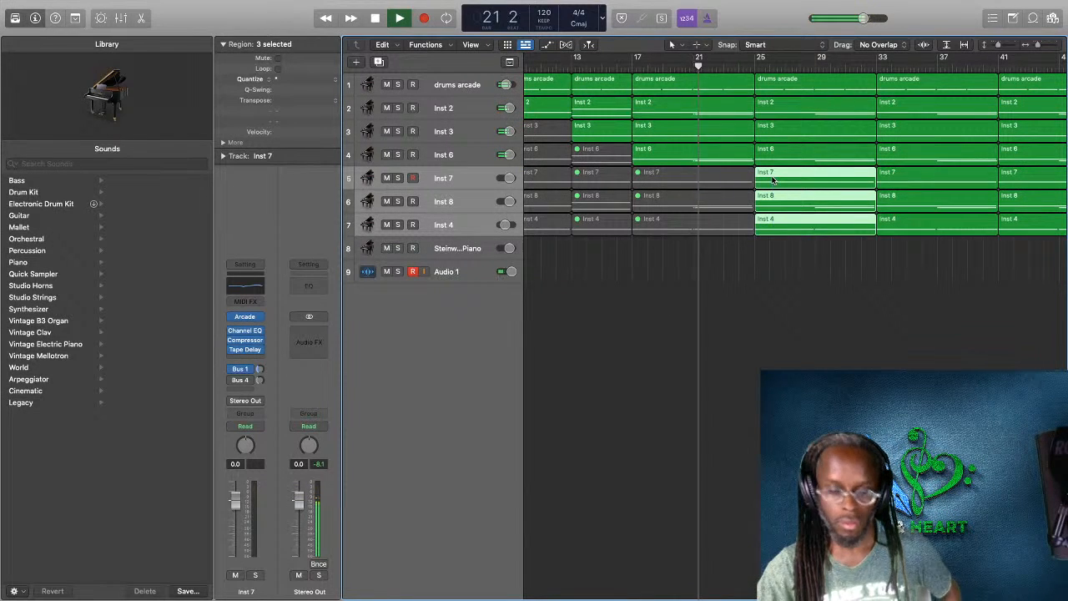
{"action": "right_click", "coordinate": [773, 174]}
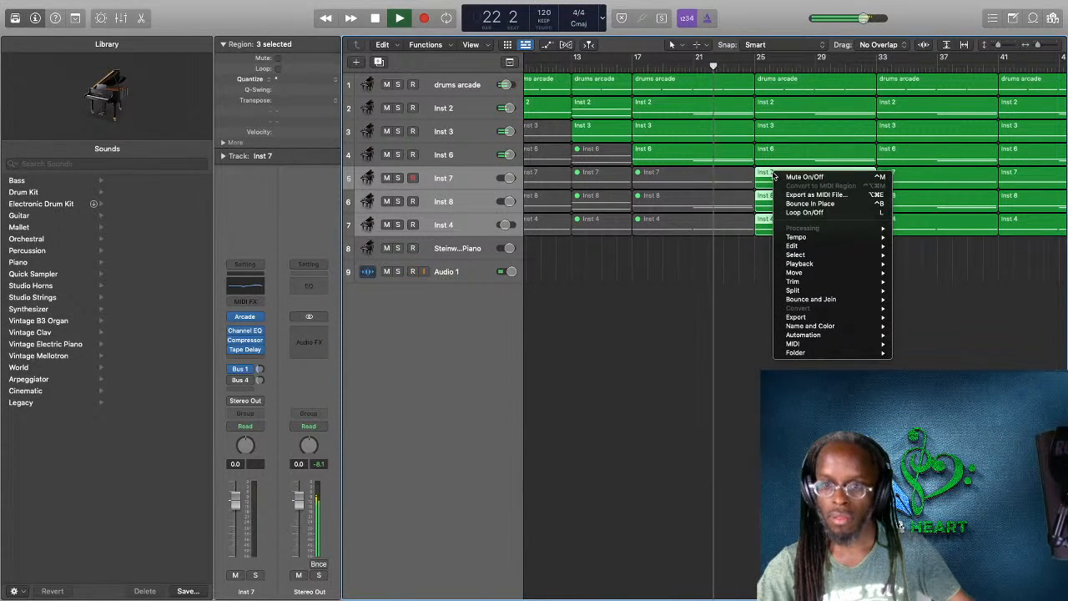
{"action": "left_click", "coordinate": [779, 175]}
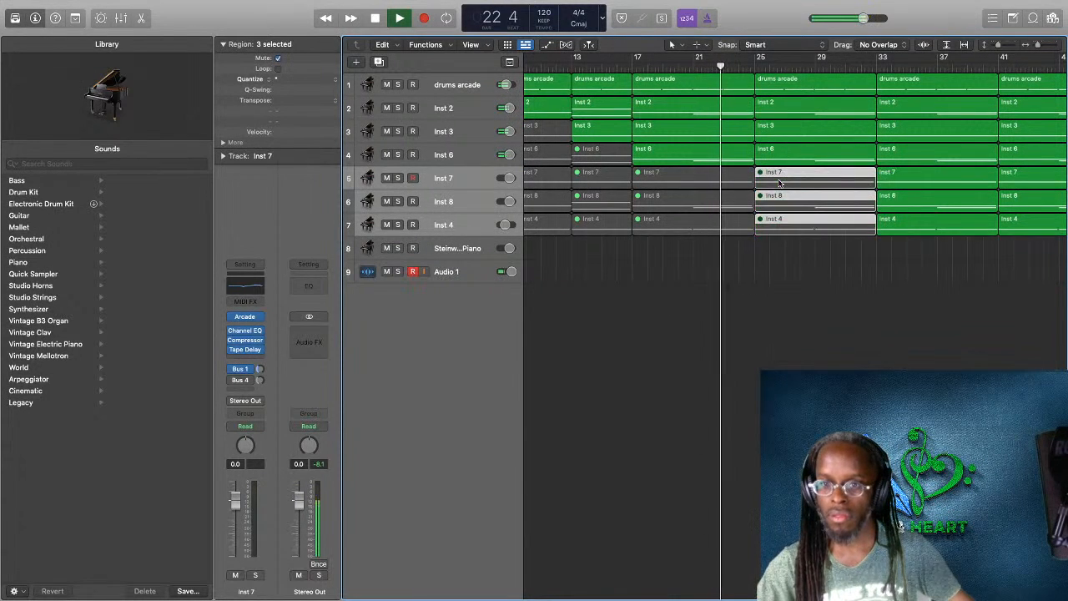
{"action": "right_click", "coordinate": [672, 129]}
{"action": "key", "text": "Escape"}
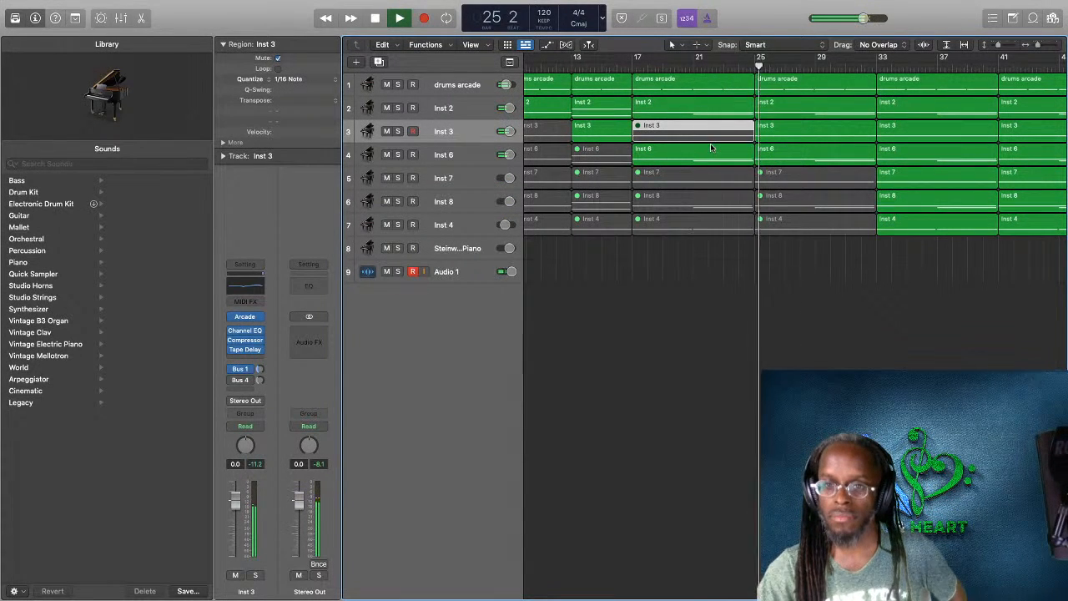
Step: Mute the regions starting at bar 49 on the Inst 7, Inst 8 and Inst 4 tracks
{"action": "scroll", "coordinate": [824, 166], "scroll_direction": "right", "scroll_amount": 3}
{"action": "scroll", "coordinate": [823, 165], "scroll_direction": "right", "scroll_amount": 4}
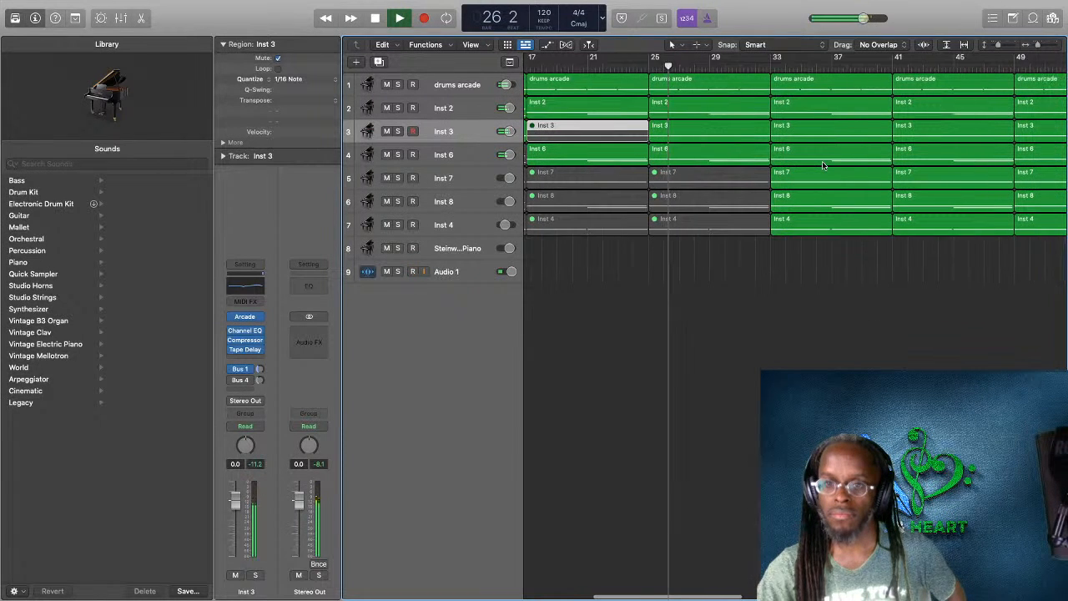
{"action": "scroll", "coordinate": [823, 165], "scroll_direction": "right", "scroll_amount": 3}
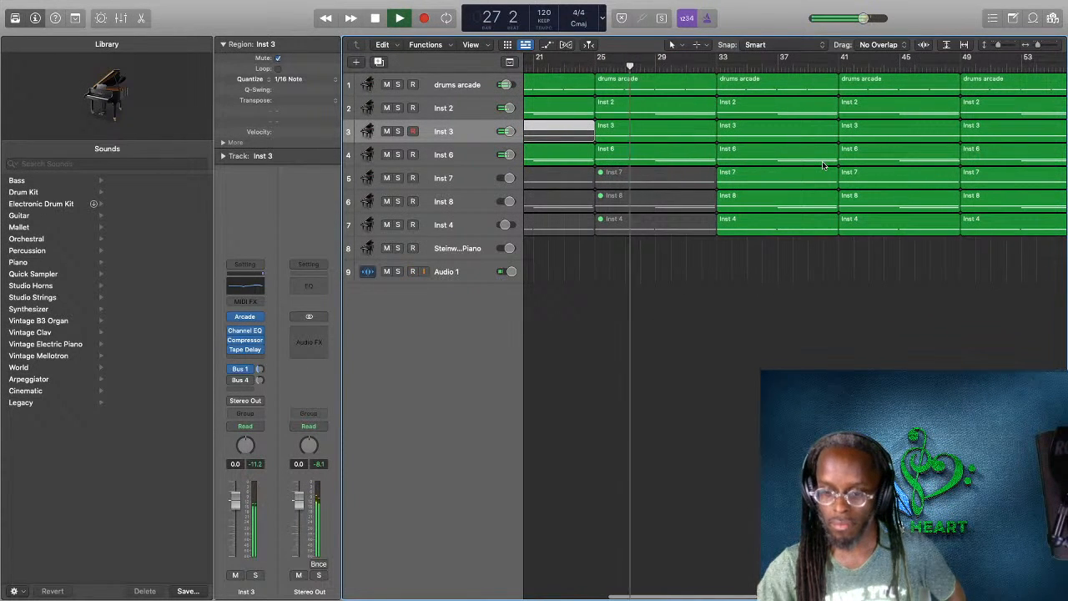
{"action": "scroll", "coordinate": [823, 166], "scroll_direction": "right", "scroll_amount": 2}
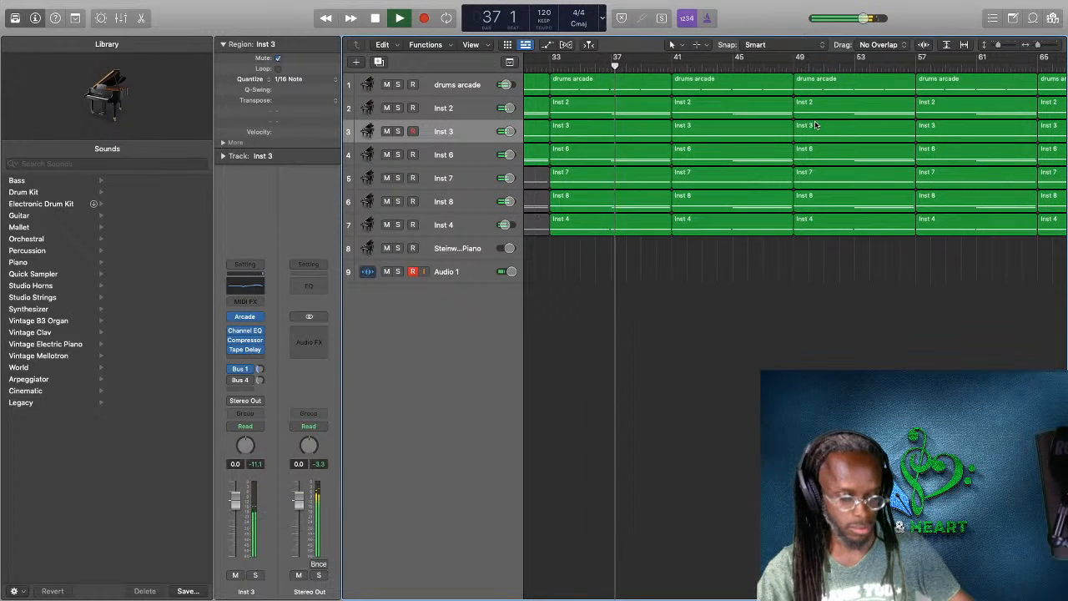
{"action": "left_click", "coordinate": [853, 238]}
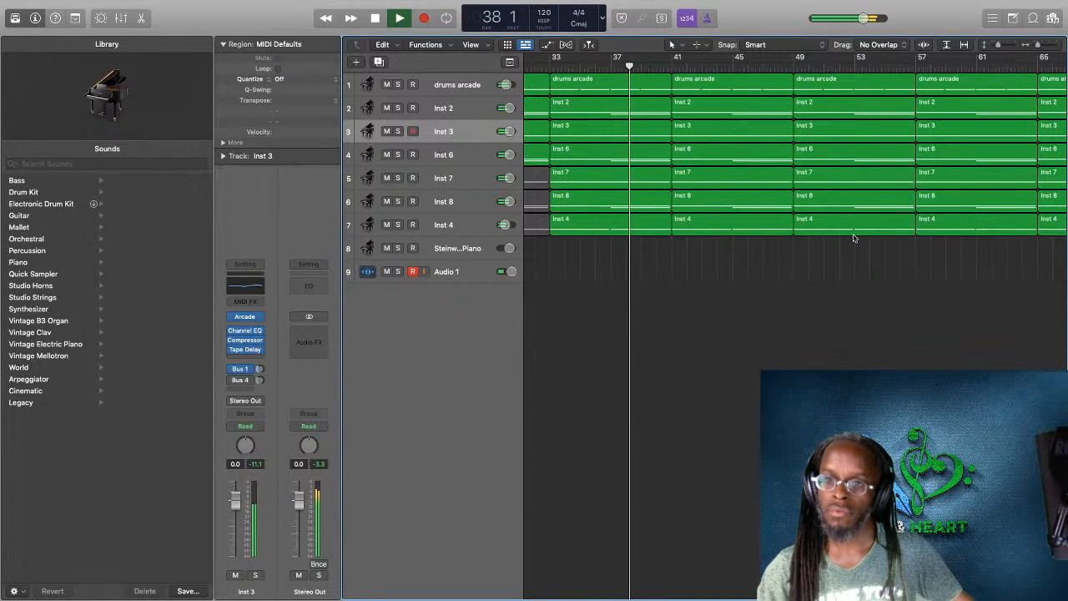
{"action": "left_click_drag", "start_coordinate": [853, 237], "coordinate": [826, 181]}
{"action": "right_click", "coordinate": [828, 177]}
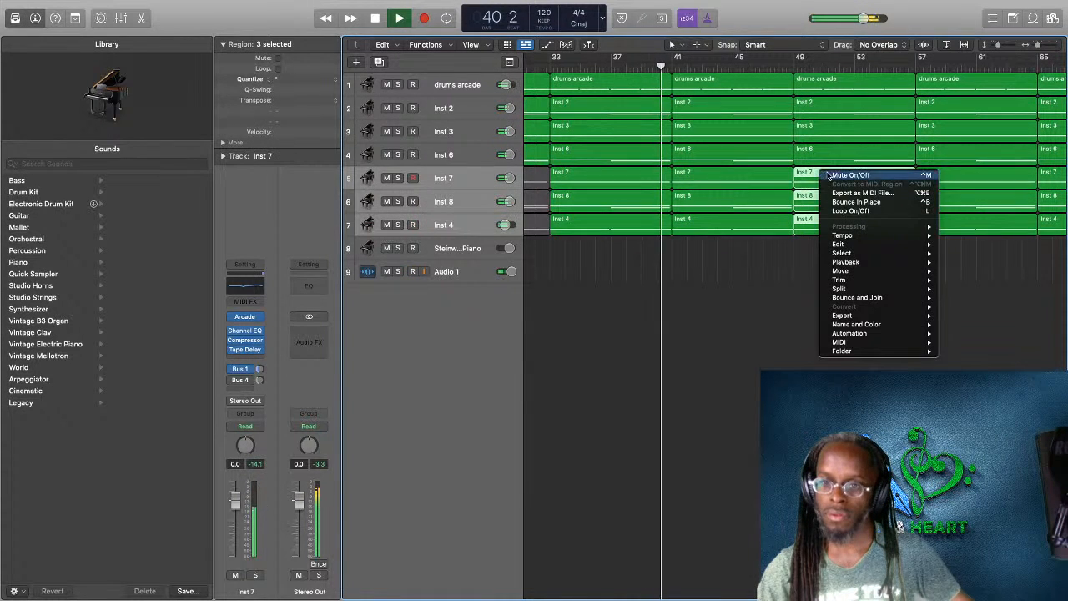
{"action": "left_click", "coordinate": [839, 175]}
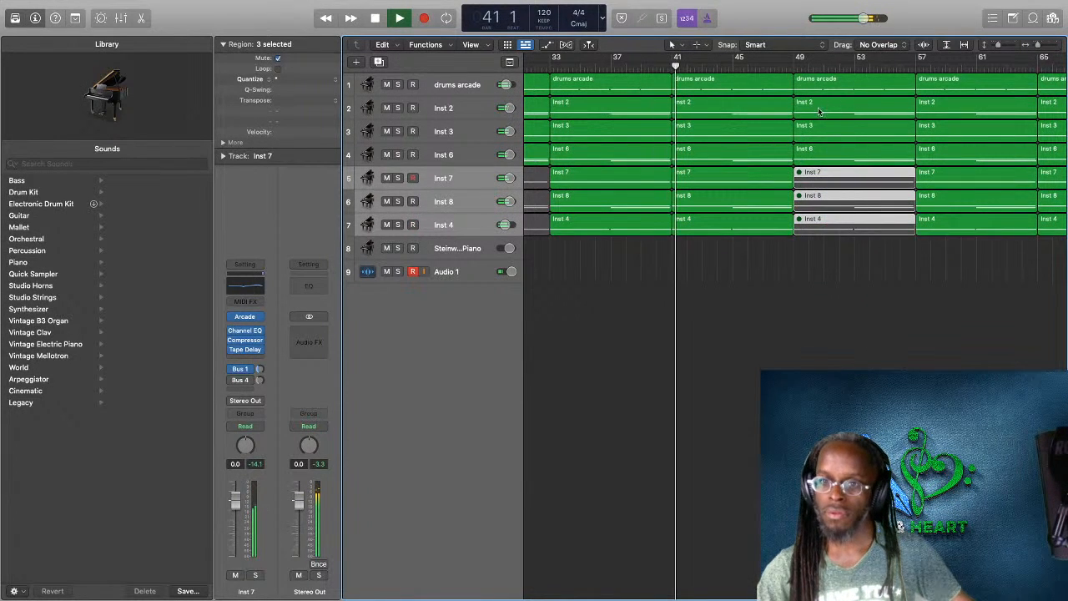
Step: Mute the drums arcade and Inst 3 regions starting at bar 49
{"action": "right_click", "coordinate": [811, 83]}
{"action": "left_click", "coordinate": [830, 88]}
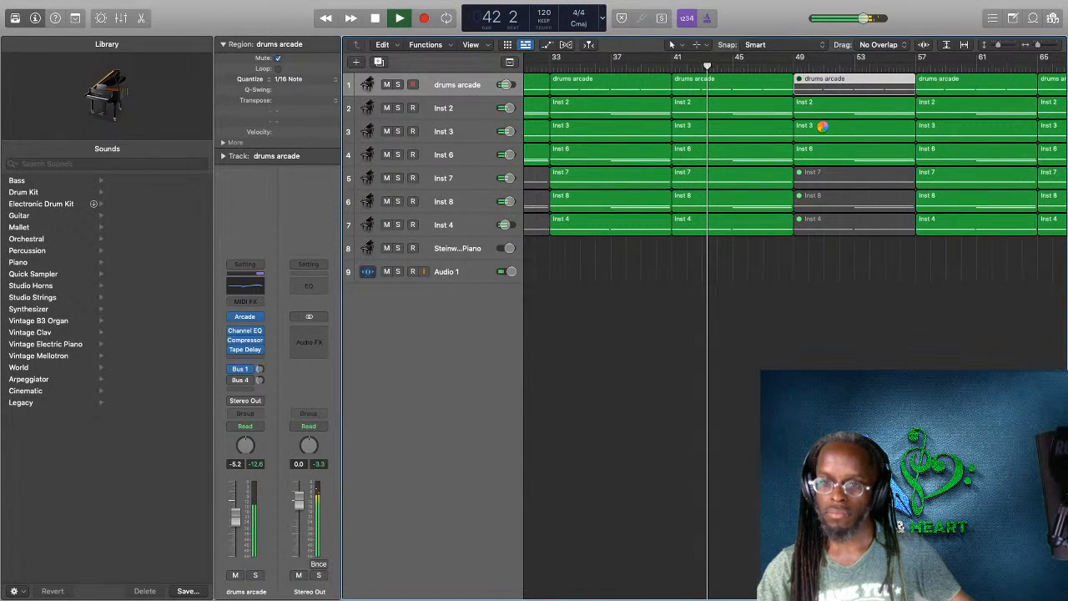
{"action": "right_click", "coordinate": [823, 126]}
{"action": "left_click", "coordinate": [842, 135]}
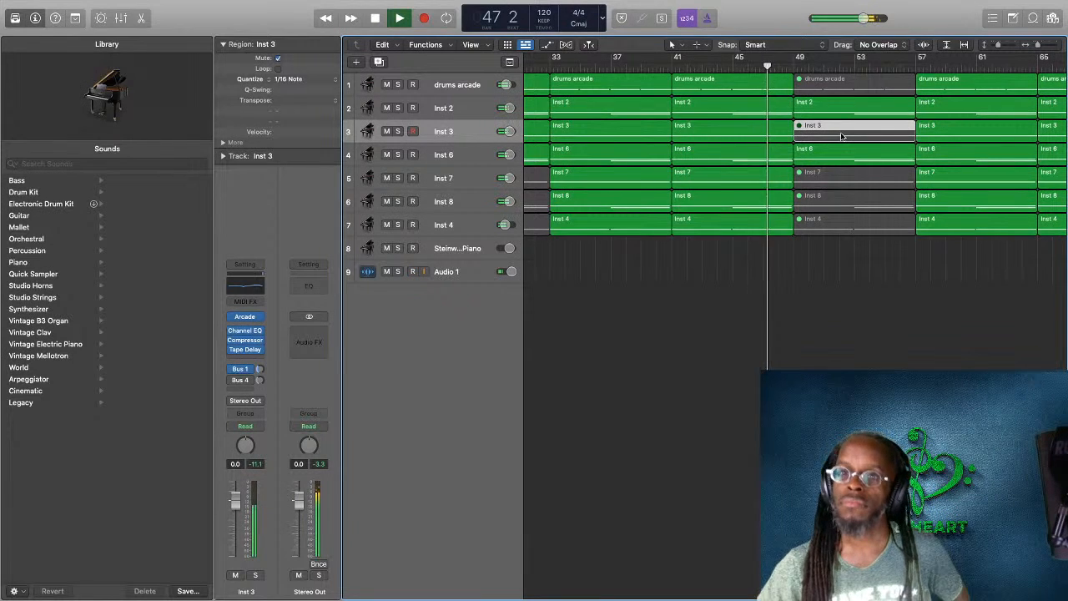
Step: Mute the regions starting at bar 57 on the Inst 7, Inst 8 and Inst 4 tracks
{"action": "scroll", "coordinate": [842, 135], "scroll_direction": "right", "scroll_amount": 5}
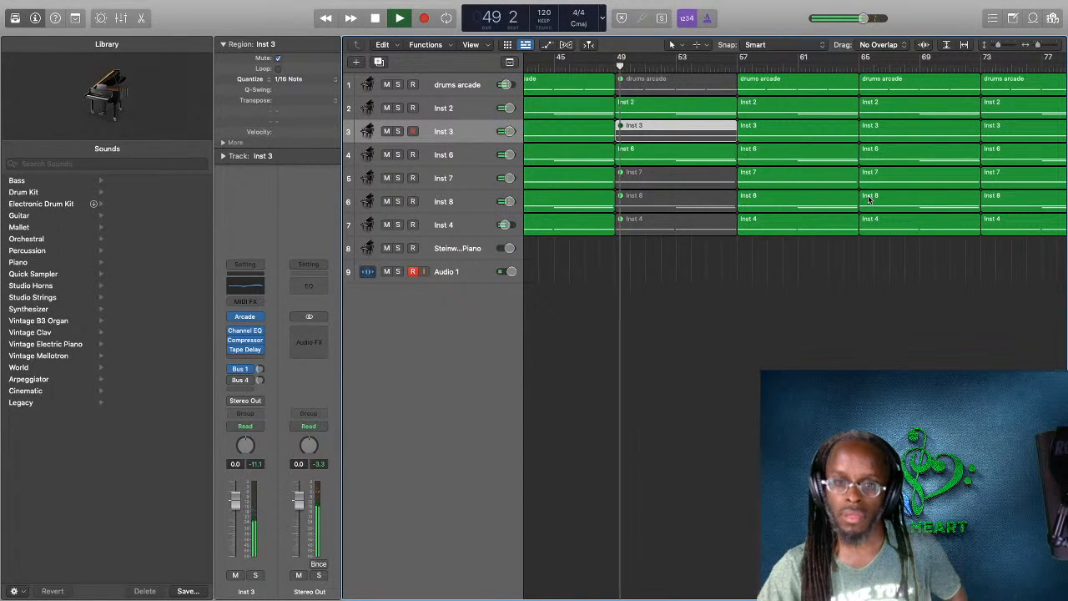
{"action": "scroll", "coordinate": [844, 198], "scroll_direction": "right", "scroll_amount": 2}
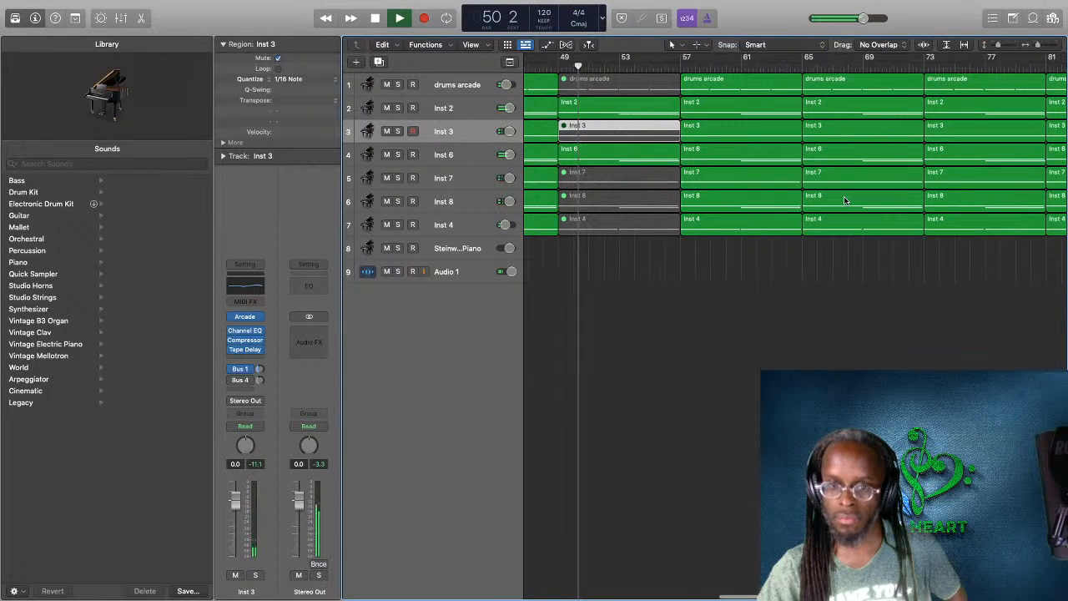
{"action": "left_click_drag", "start_coordinate": [728, 242], "coordinate": [719, 172]}
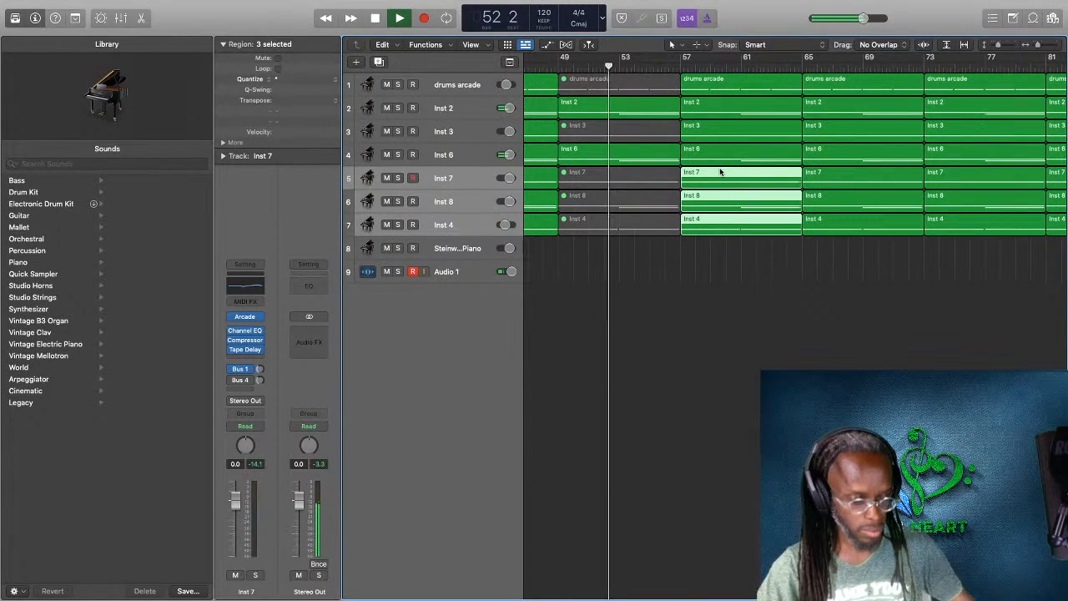
{"action": "right_click", "coordinate": [717, 173]}
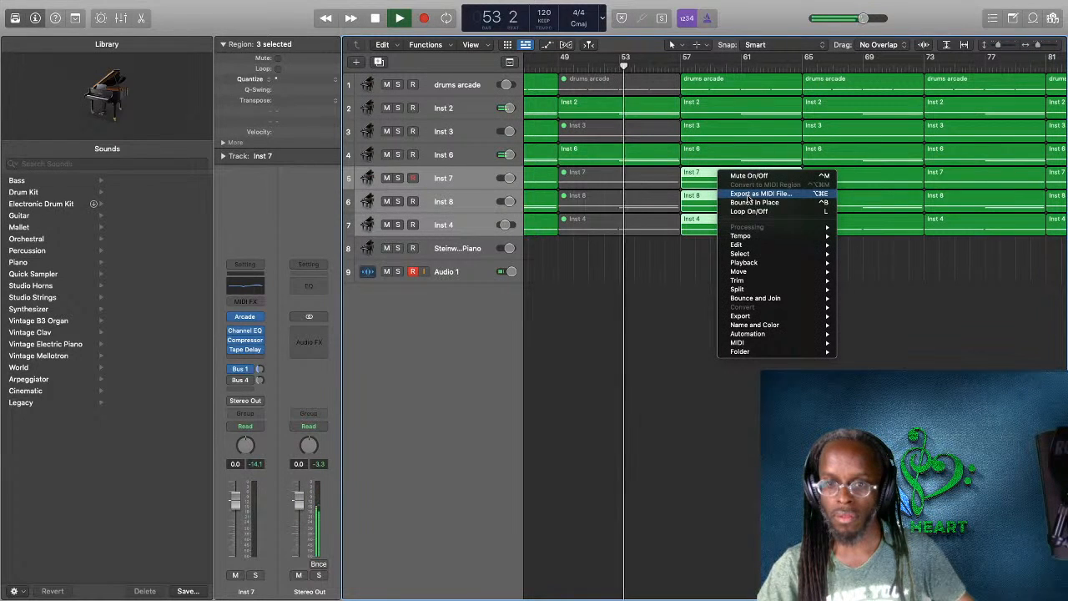
{"action": "left_click", "coordinate": [750, 176]}
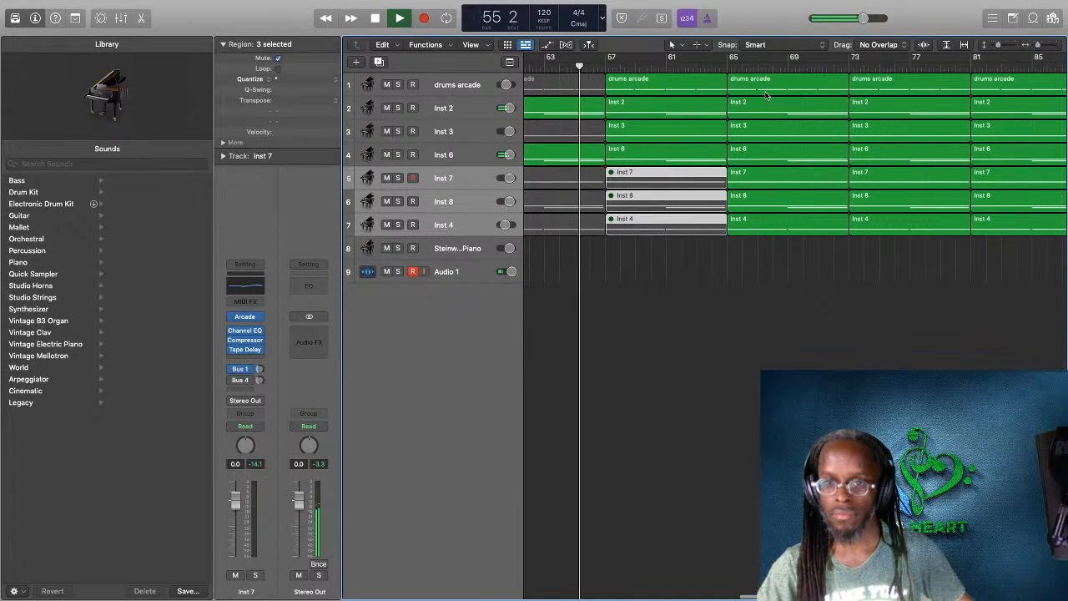
Step: Mute the regions starting at bar 65 on the Inst 6, Inst 7, Inst 8 and Inst 4 tracks
{"action": "right_click", "coordinate": [808, 244]}
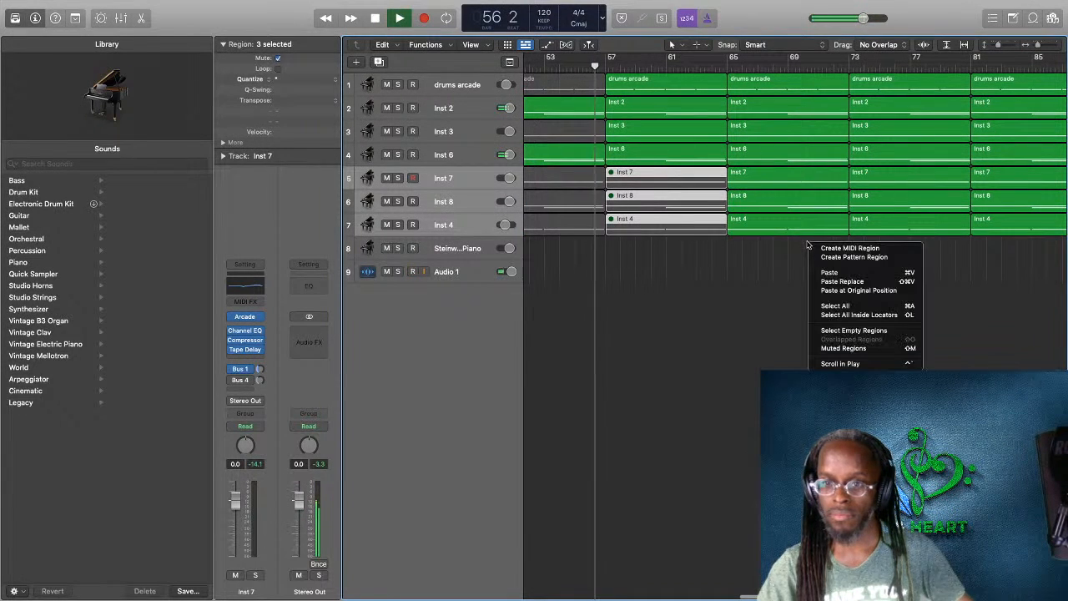
{"action": "left_click", "coordinate": [737, 272]}
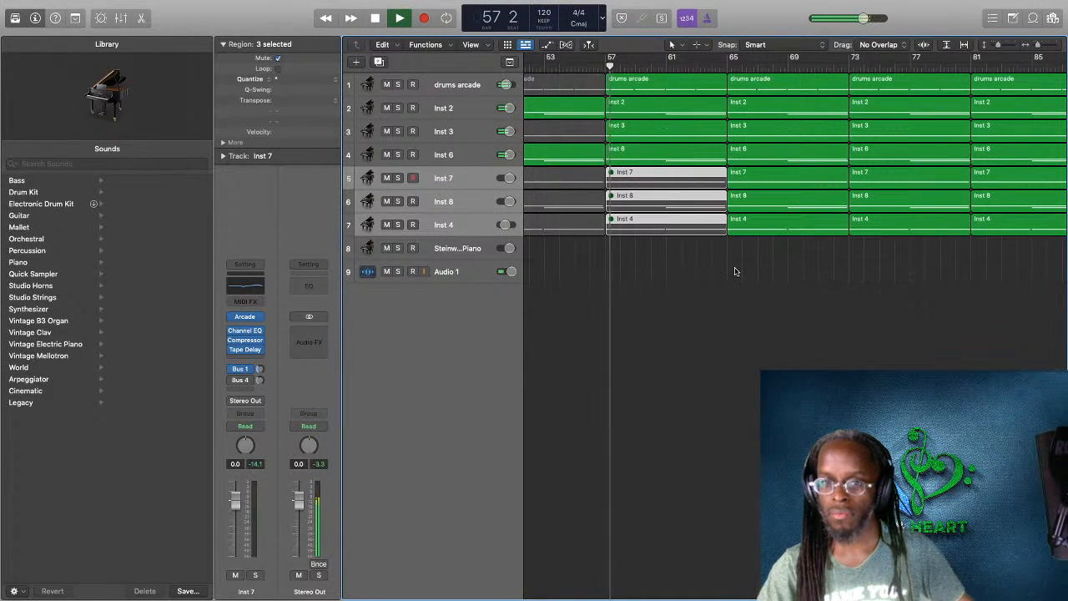
{"action": "right_click", "coordinate": [751, 275]}
{"action": "left_click", "coordinate": [742, 225]}
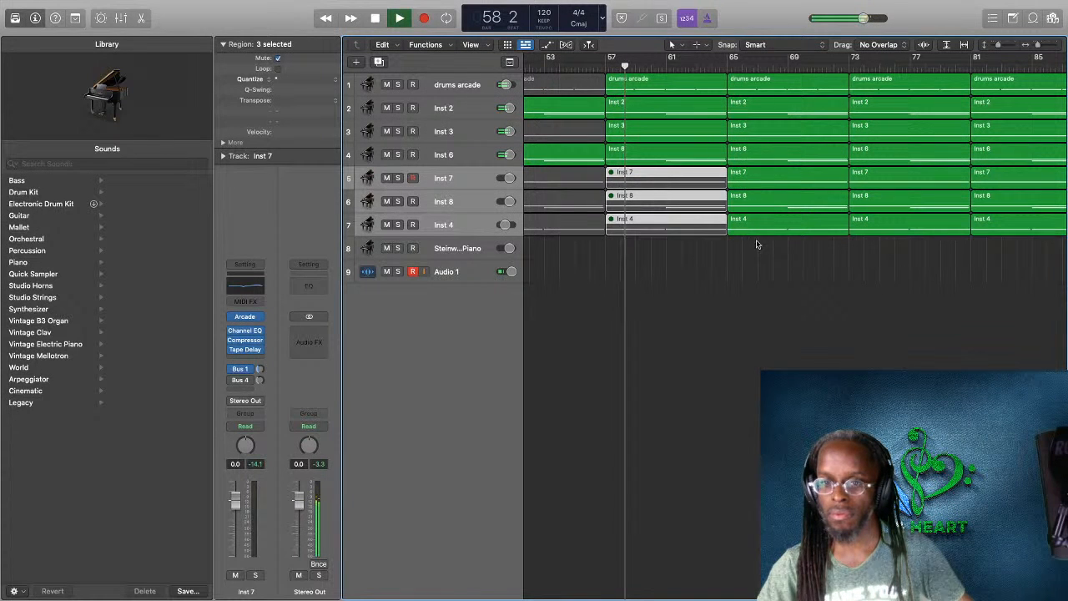
{"action": "right_click", "coordinate": [758, 242]}
{"action": "left_click", "coordinate": [745, 162]}
{"action": "left_click_drag", "start_coordinate": [751, 240], "coordinate": [748, 153]}
{"action": "right_click", "coordinate": [752, 151]}
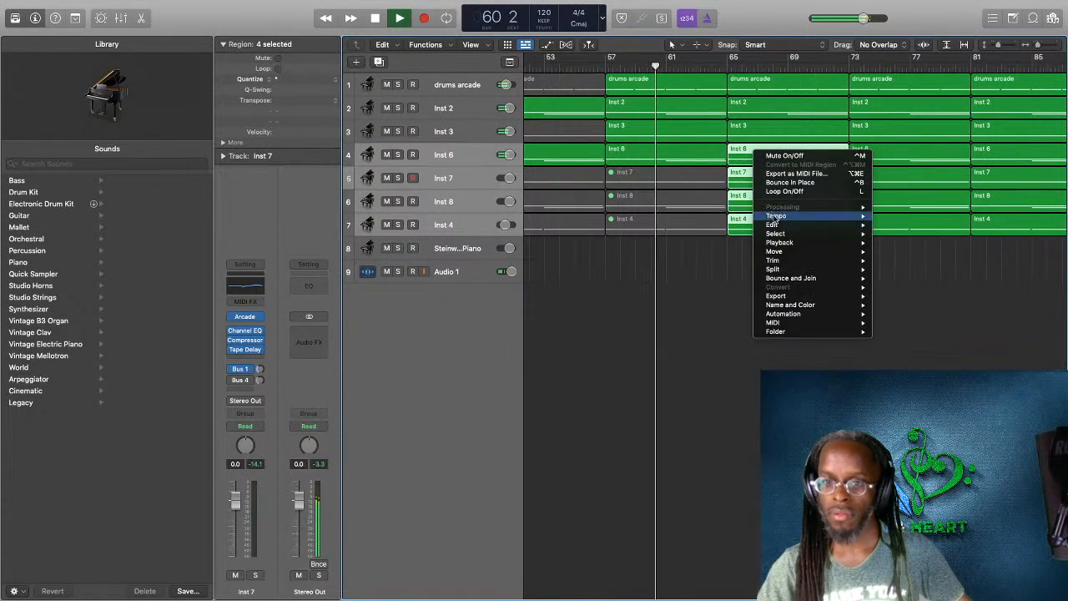
{"action": "left_click", "coordinate": [783, 155]}
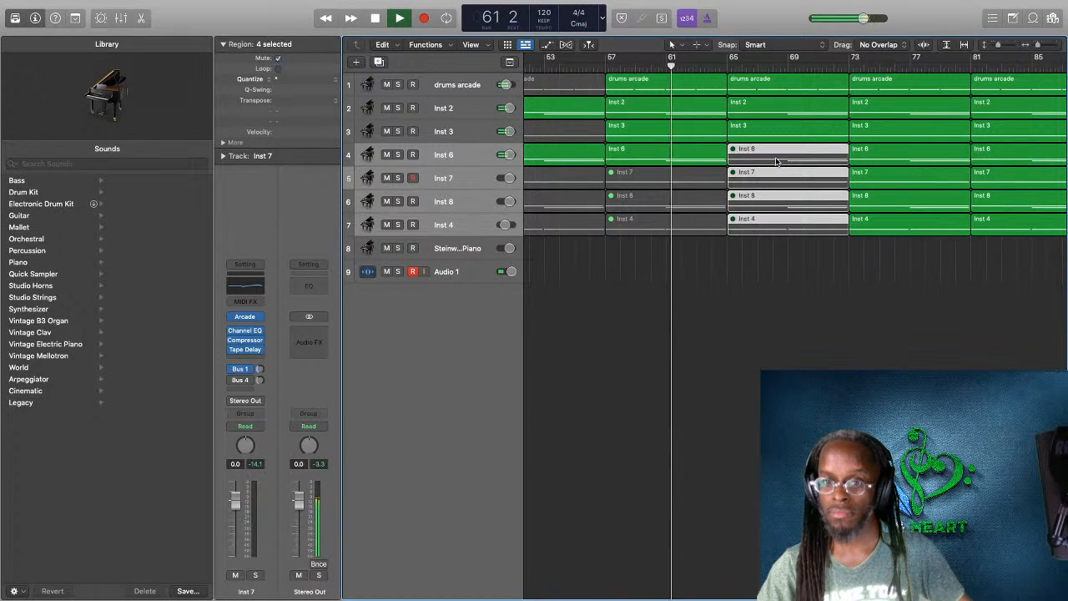
Step: Unmute the Inst 6, Inst 7, Inst 8 and Inst 4 regions starting at bar 65 and clear the selection
{"action": "scroll", "coordinate": [807, 195], "scroll_direction": "right", "scroll_amount": 3}
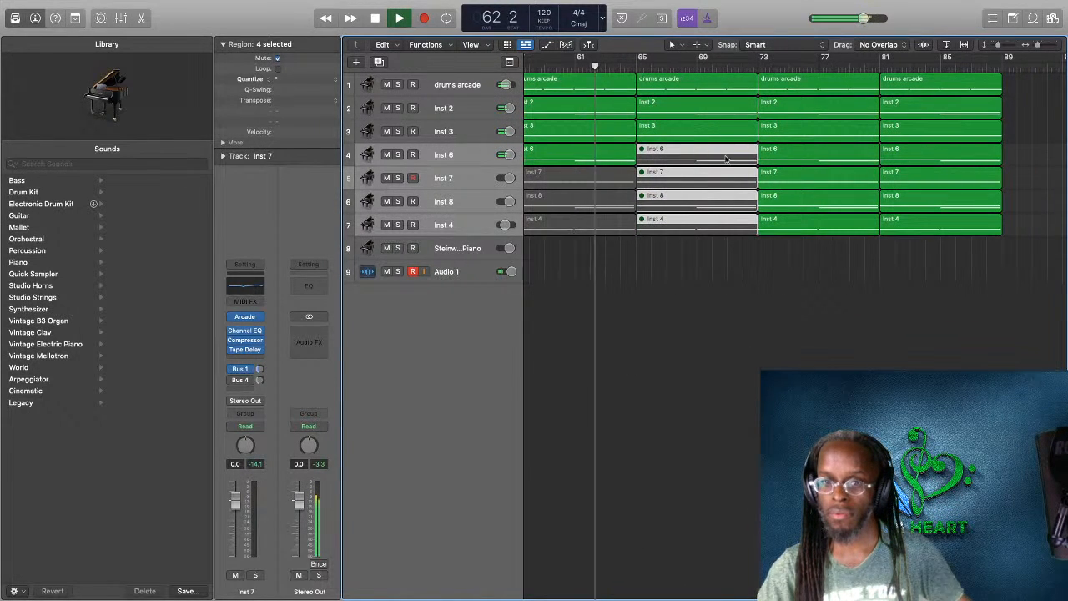
{"action": "right_click", "coordinate": [699, 209]}
{"action": "left_click", "coordinate": [715, 212]}
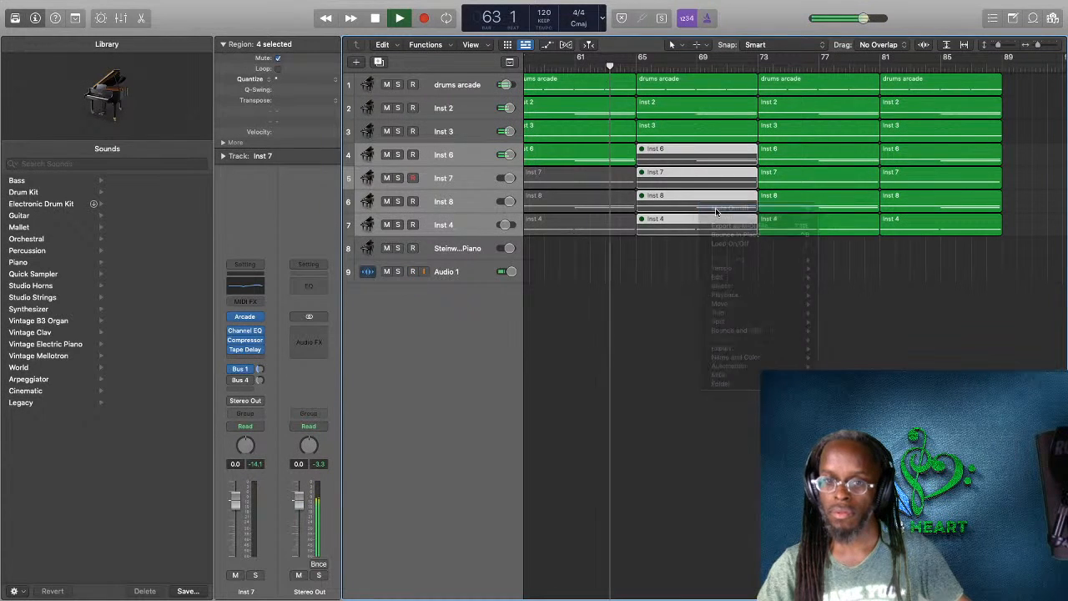
{"action": "left_click", "coordinate": [692, 250]}
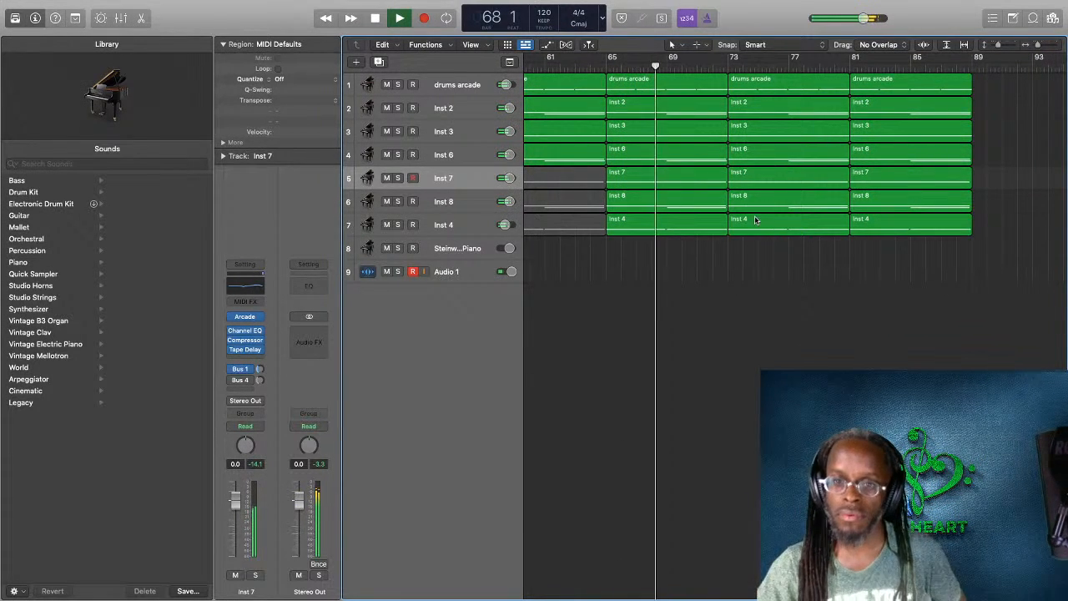
{"action": "left_click", "coordinate": [751, 156]}
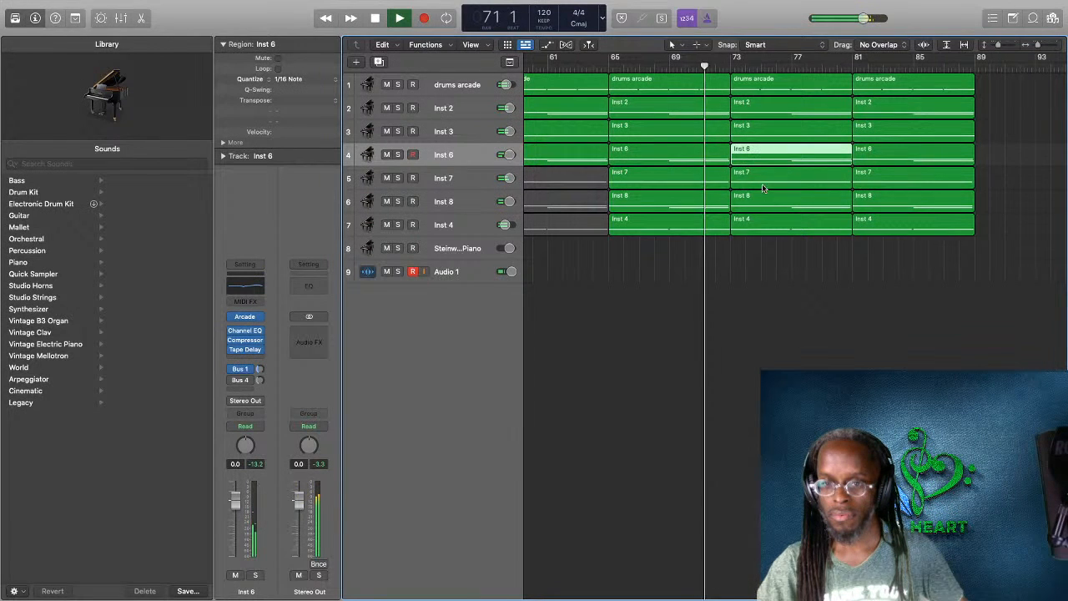
{"action": "left_click", "coordinate": [762, 184]}
{"action": "left_click", "coordinate": [759, 198]}
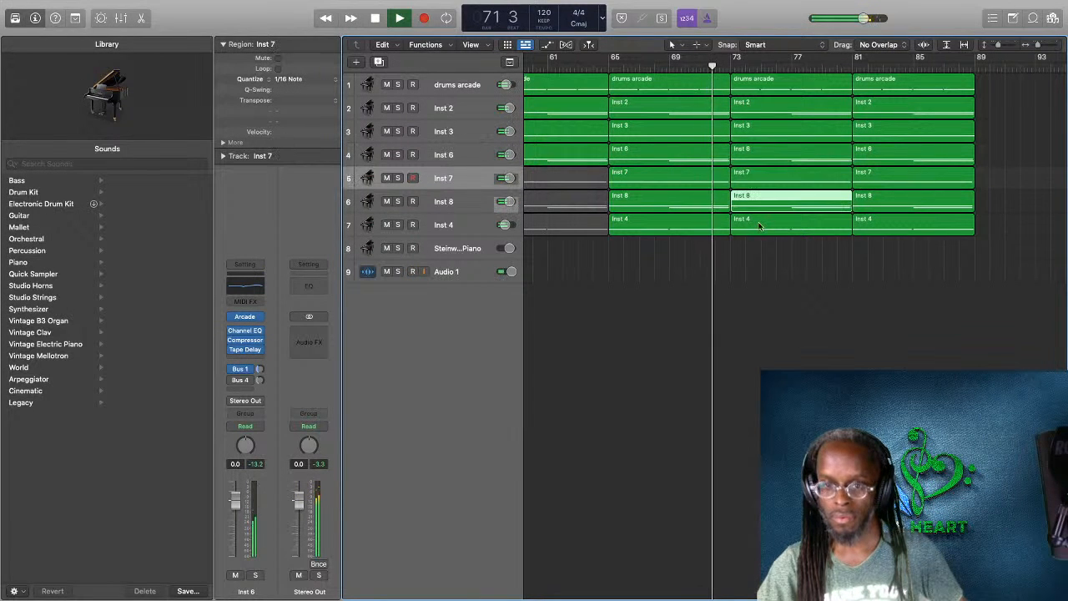
{"action": "left_click", "coordinate": [800, 252]}
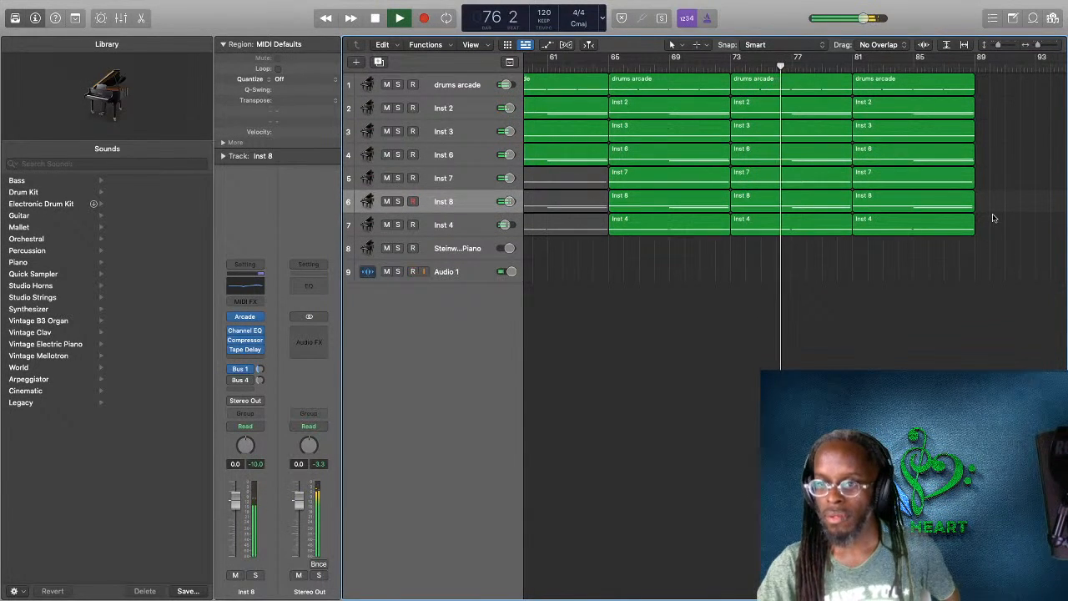
Step: Mute all the regions starting at bar 81 except the one on the Inst 4 track
{"action": "left_click_drag", "start_coordinate": [983, 210], "coordinate": [865, 81]}
{"action": "right_click", "coordinate": [868, 75]}
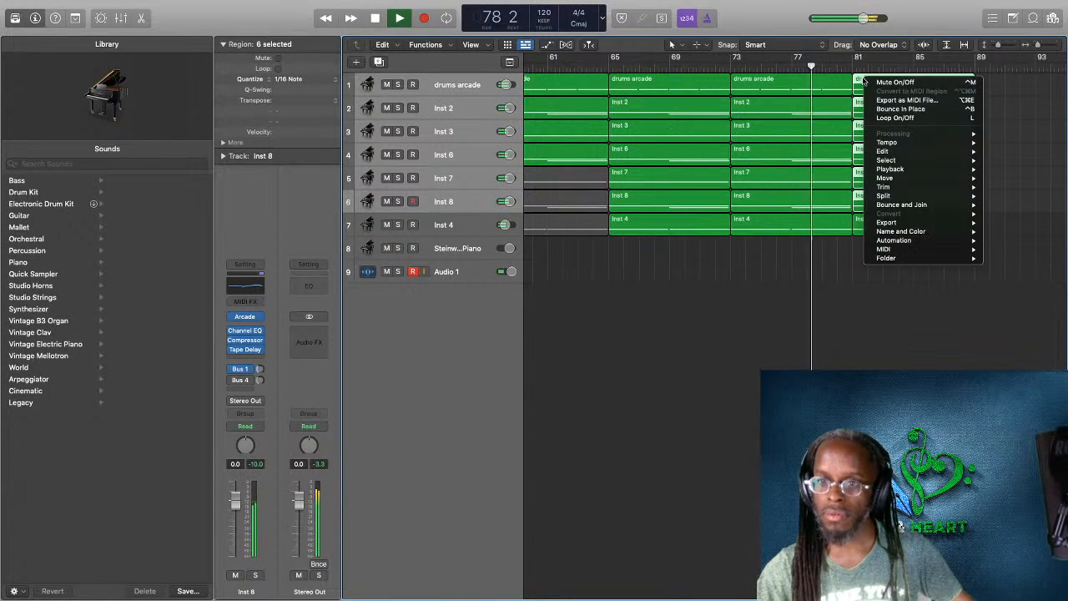
{"action": "left_click", "coordinate": [885, 80]}
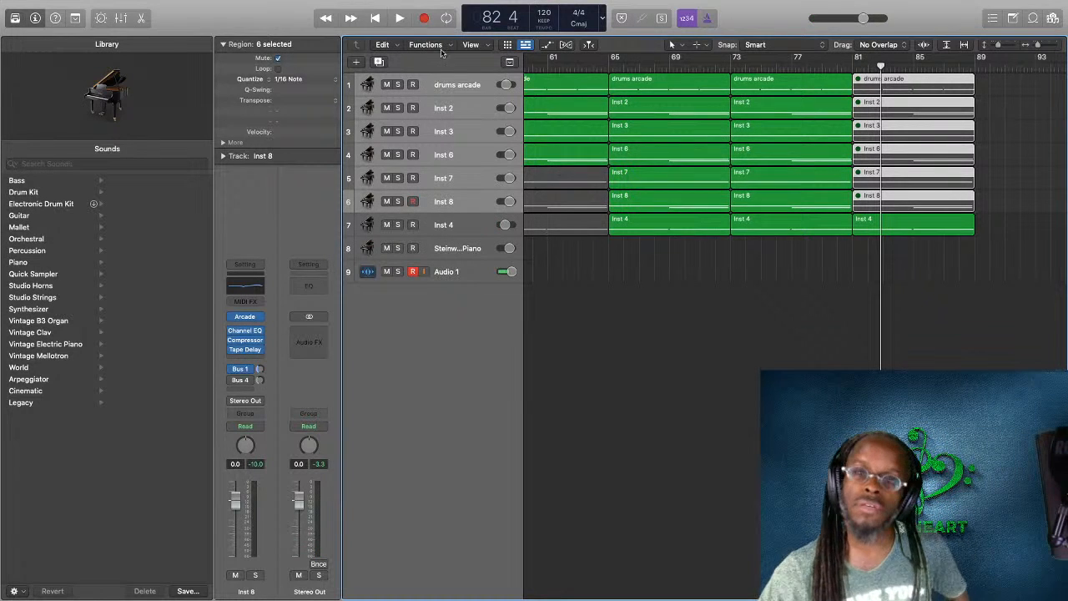
Step: Mute the drums arcade region at bar 1 and unmute the Inst 8 region at bar 1
{"action": "scroll", "coordinate": [639, 146], "scroll_direction": "left", "scroll_amount": 10}
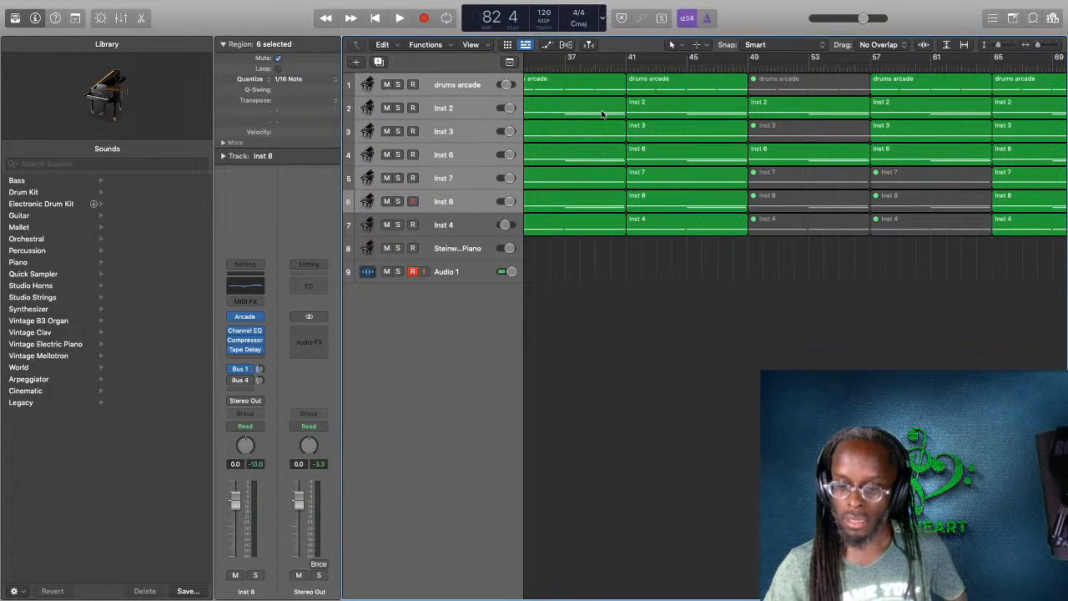
{"action": "scroll", "coordinate": [643, 130], "scroll_direction": "left", "scroll_amount": 12}
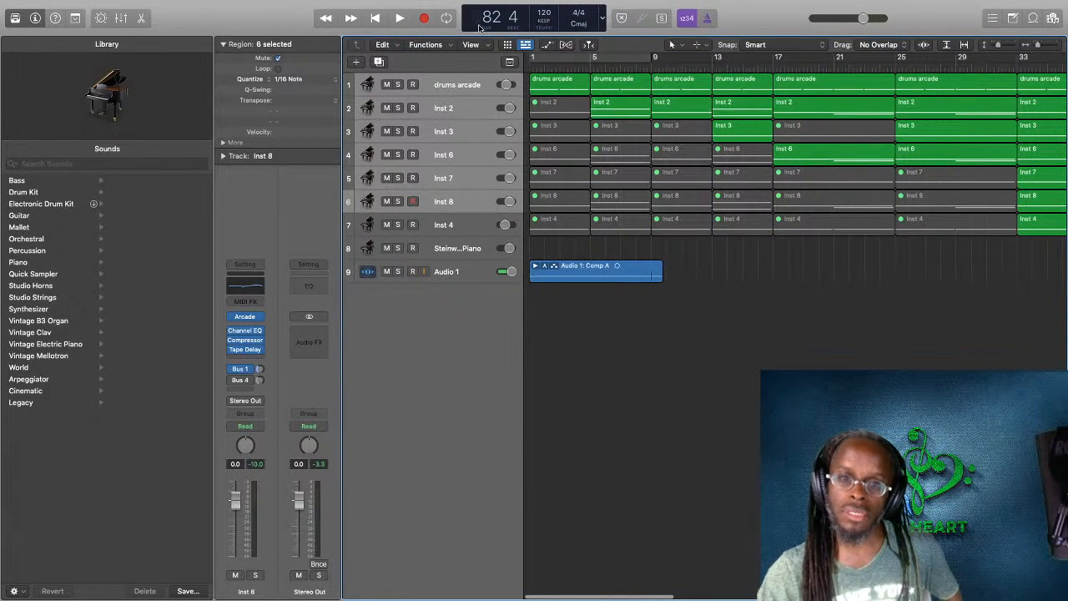
{"action": "right_click", "coordinate": [541, 82]}
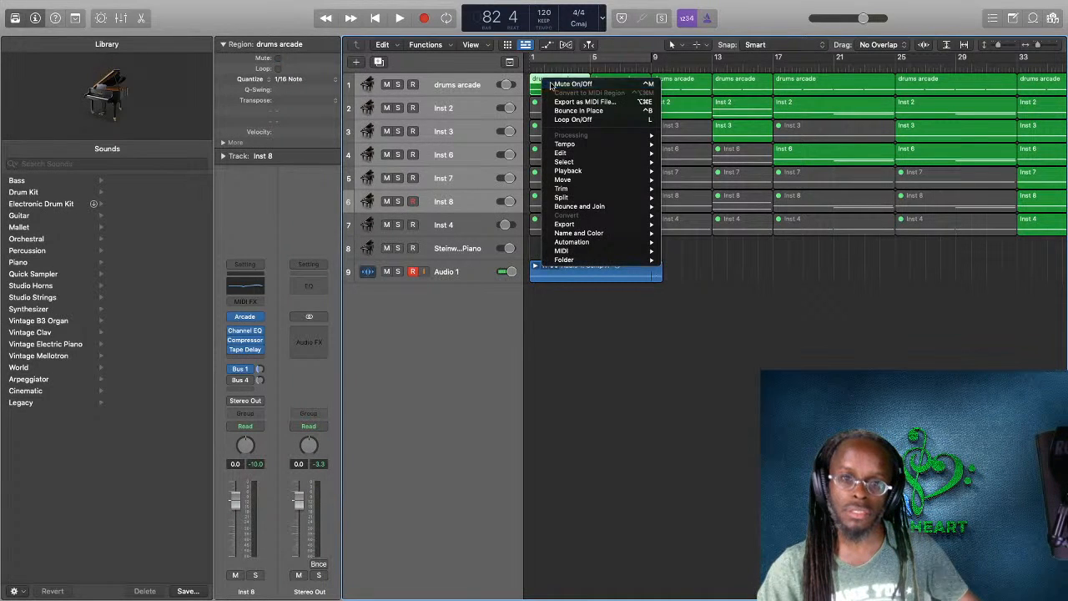
{"action": "left_click", "coordinate": [552, 85]}
{"action": "right_click", "coordinate": [549, 200]}
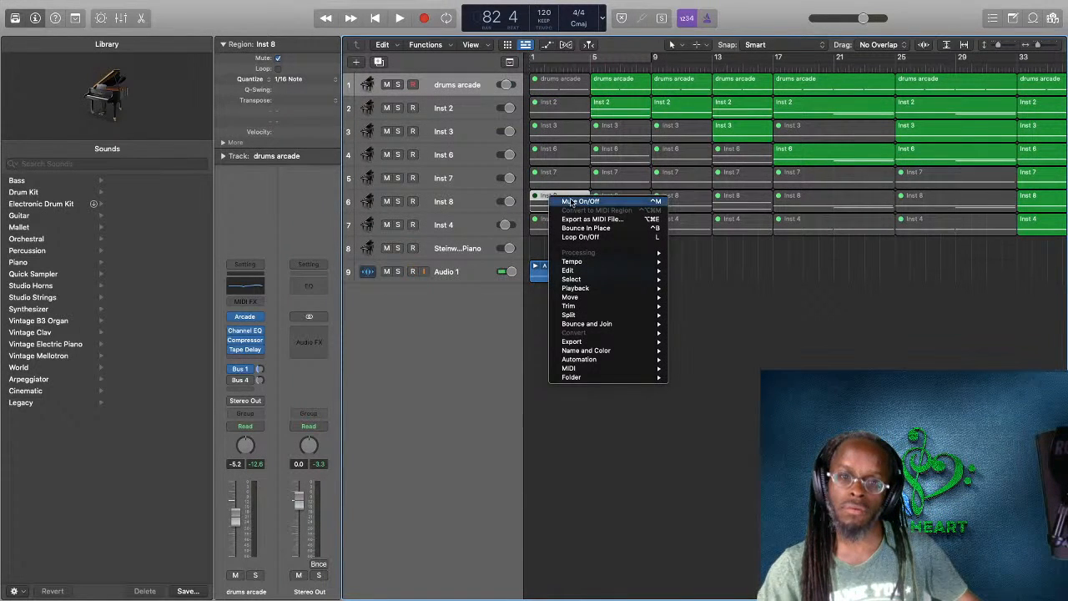
{"action": "left_click", "coordinate": [573, 202]}
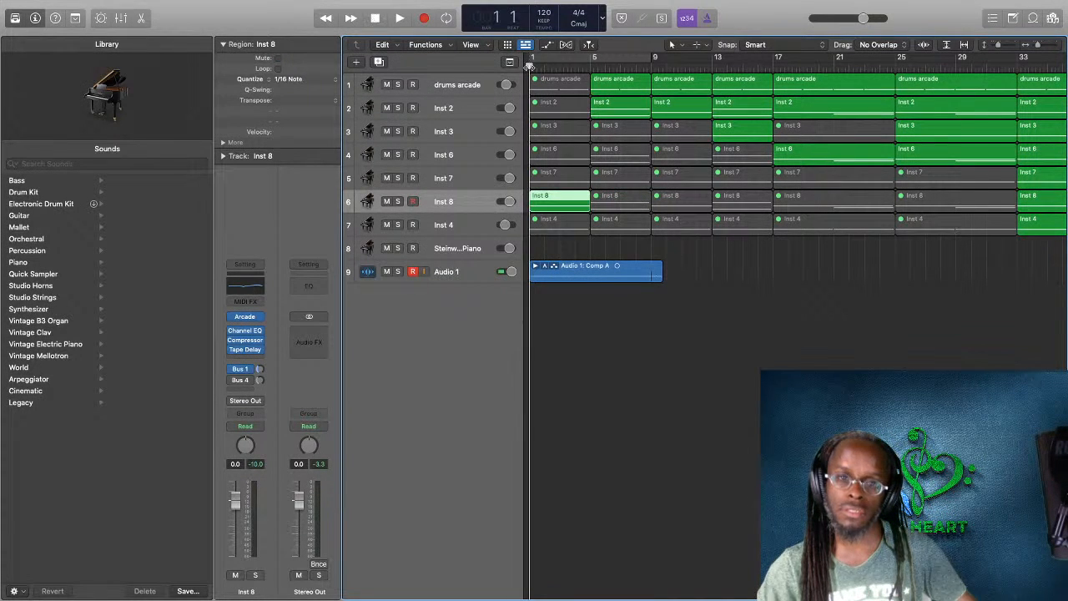
Step: Play from bar 1, mute the Inst 8 region at bar 1 and unmute the Inst 7 region there instead
{"action": "key", "text": "space"}
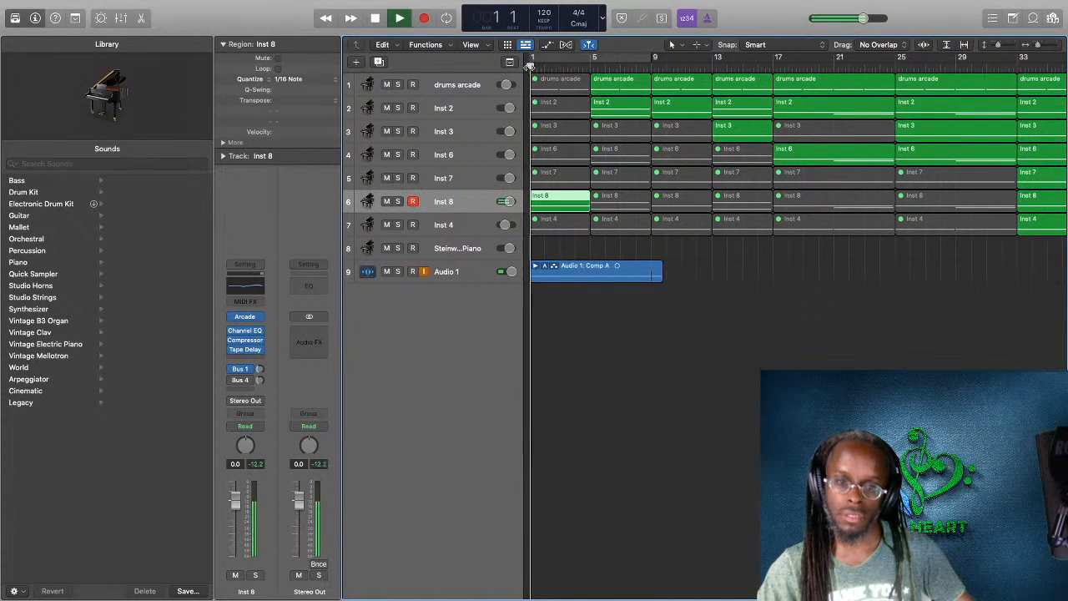
{"action": "right_click", "coordinate": [546, 205]}
{"action": "left_click", "coordinate": [564, 209]}
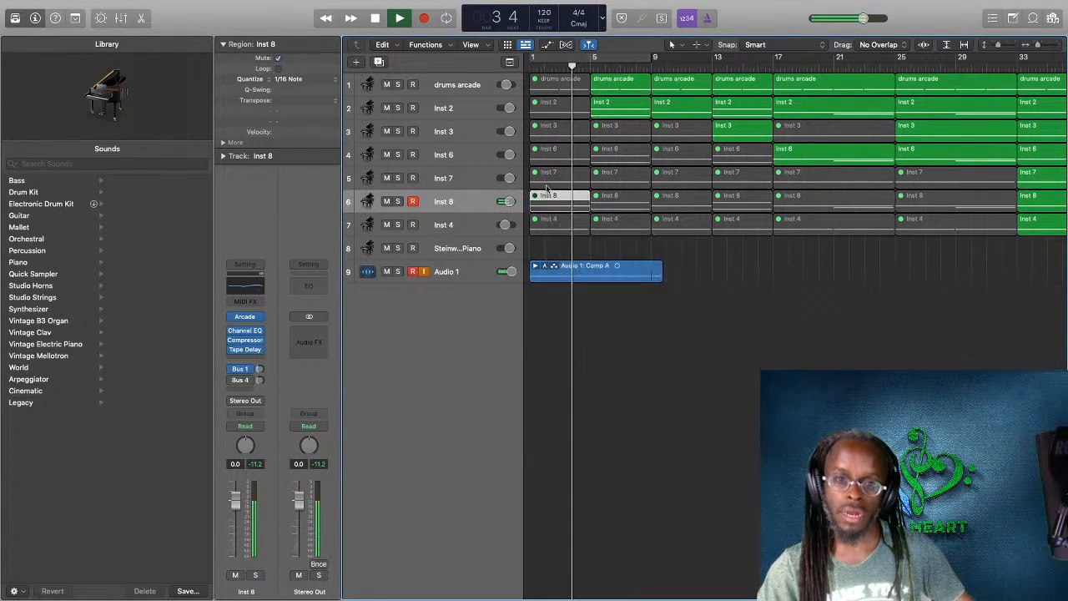
{"action": "right_click", "coordinate": [545, 175]}
{"action": "left_click", "coordinate": [559, 182]}
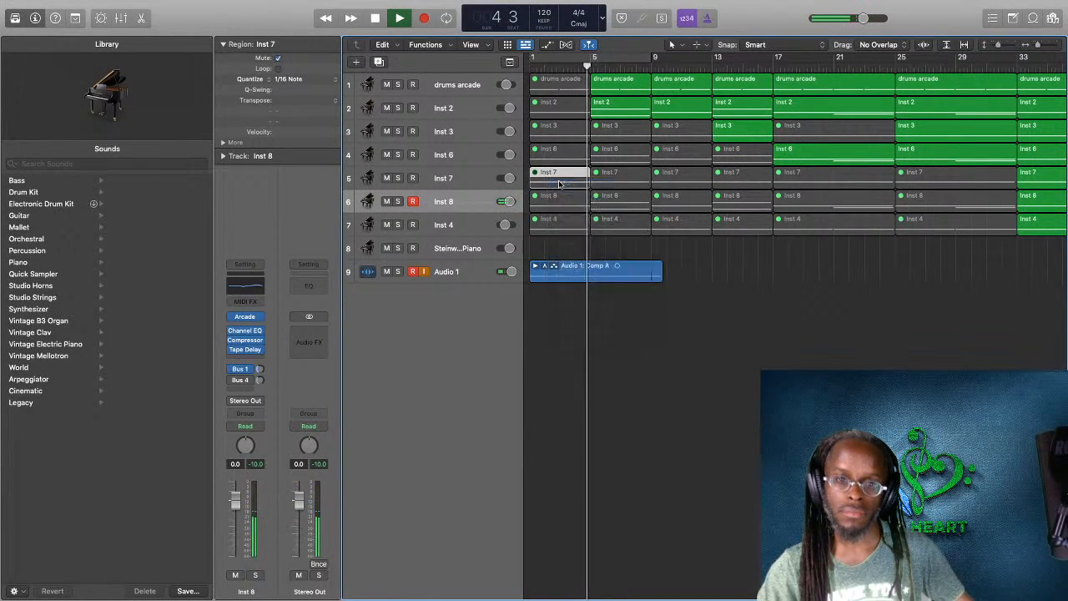
Step: Play the arrangement from bar 1 to hear the new intro, stopping playback in bar 15
{"action": "left_click", "coordinate": [527, 65]}
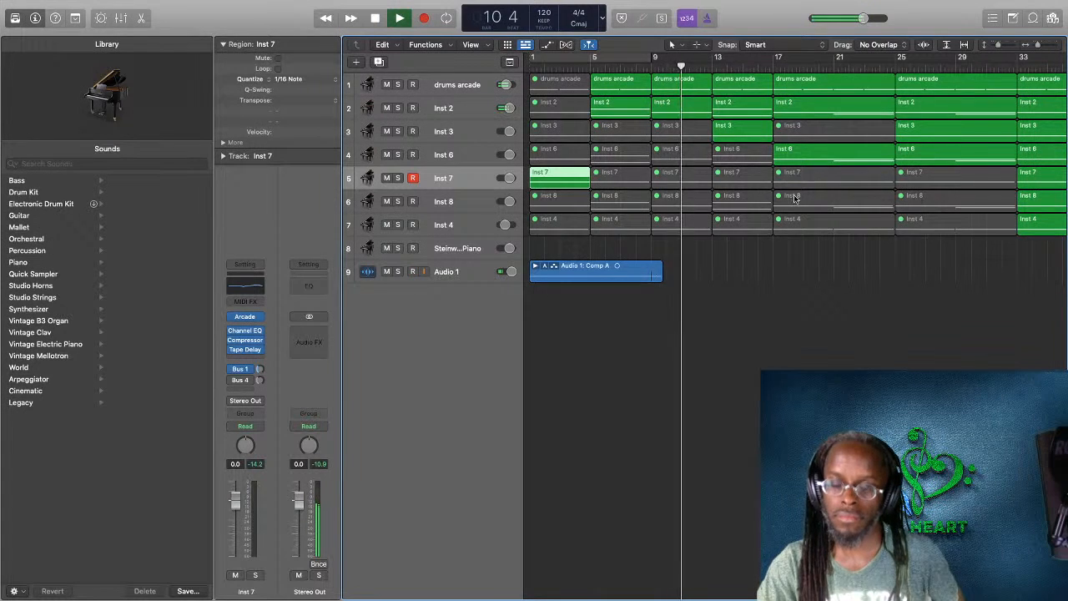
{"action": "scroll", "coordinate": [793, 197], "scroll_direction": "right", "scroll_amount": 5}
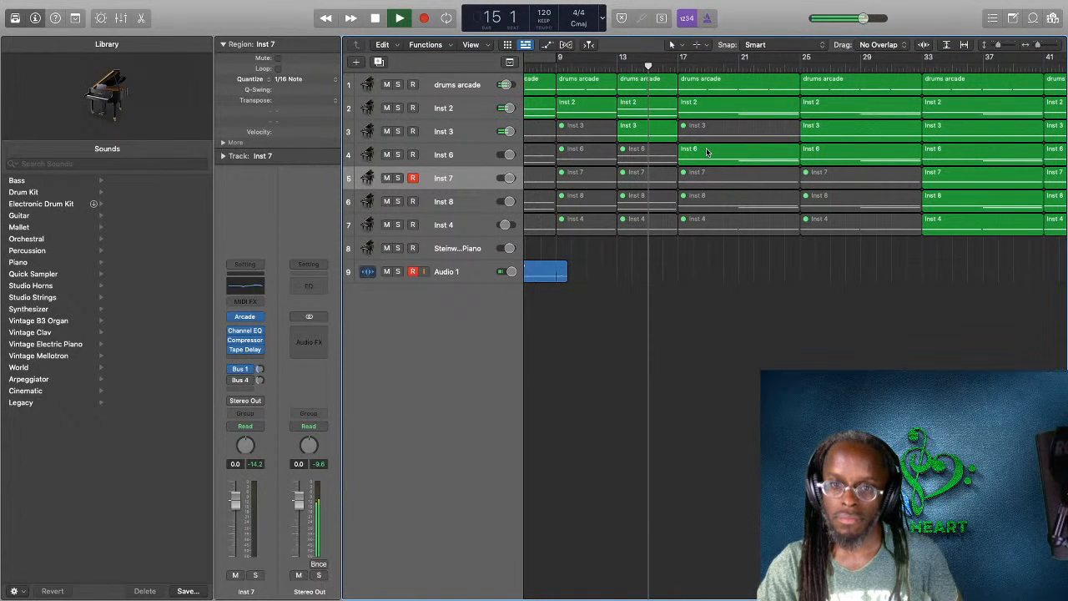
{"action": "key", "text": "space"}
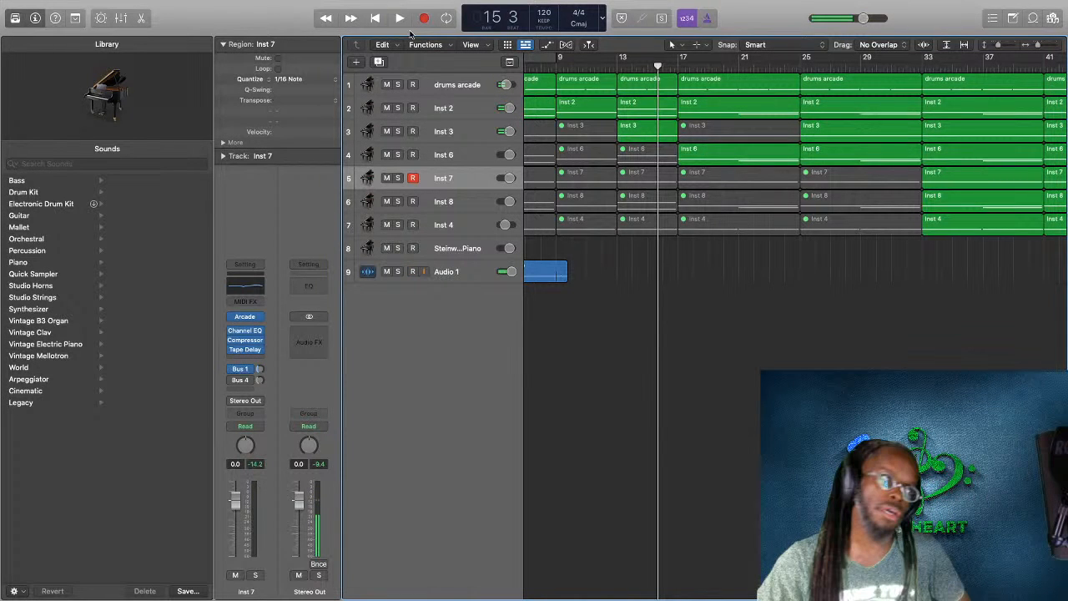
Step: Review the muted and active regions across the whole arrangement from the intro to the ending
{"action": "scroll", "coordinate": [596, 123], "scroll_direction": "left", "scroll_amount": 3}
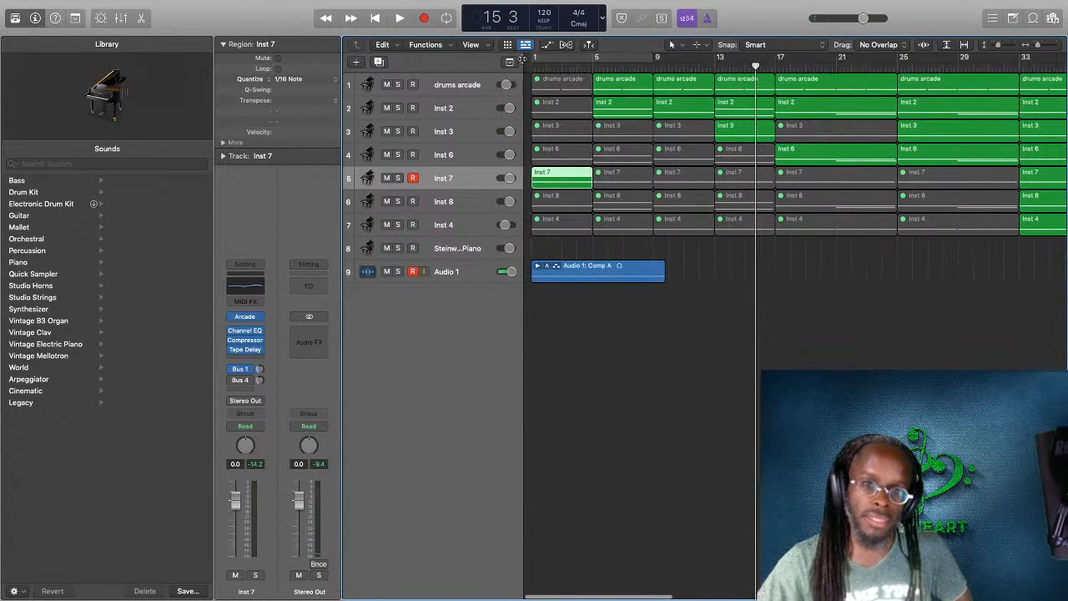
{"action": "scroll", "coordinate": [640, 126], "scroll_direction": "right", "scroll_amount": 8}
{"action": "scroll", "coordinate": [639, 126], "scroll_direction": "right", "scroll_amount": 10}
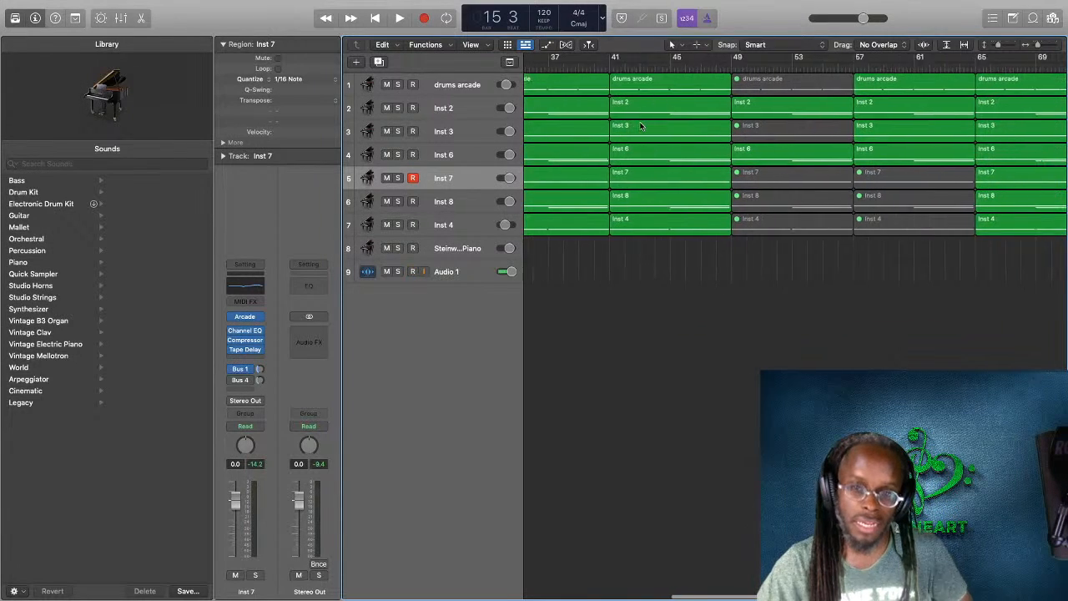
{"action": "scroll", "coordinate": [638, 125], "scroll_direction": "right", "scroll_amount": 10}
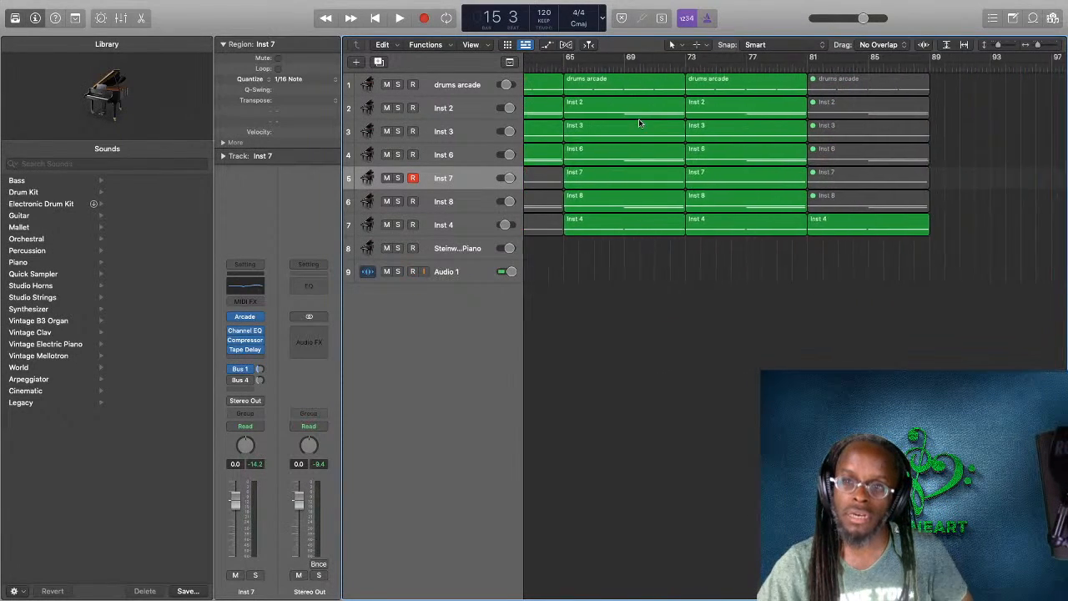
{"action": "scroll", "coordinate": [618, 124], "scroll_direction": "left", "scroll_amount": 9}
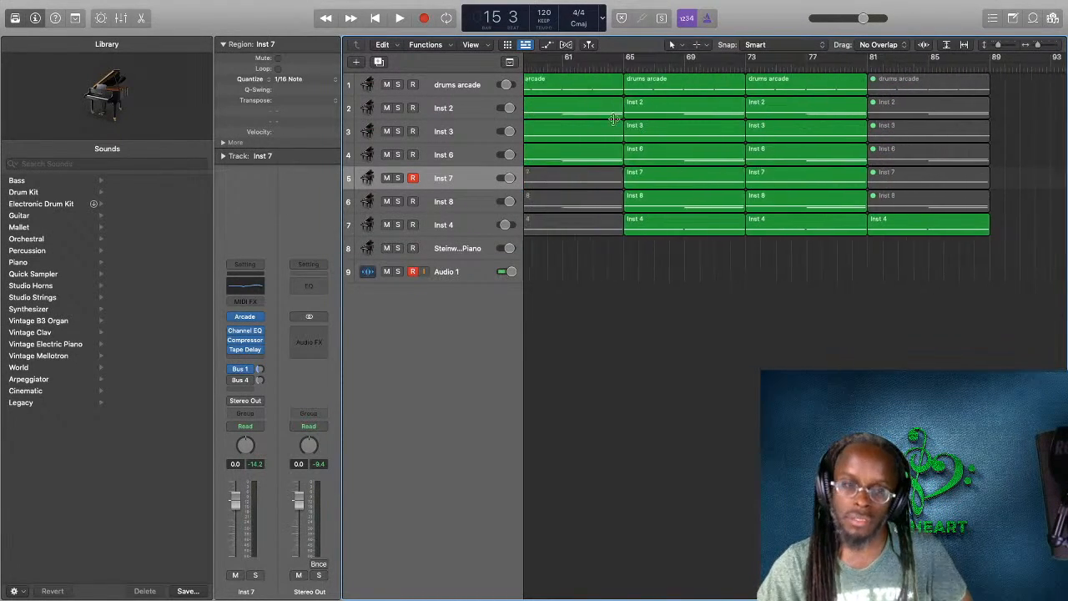
{"action": "scroll", "coordinate": [633, 118], "scroll_direction": "left", "scroll_amount": 10}
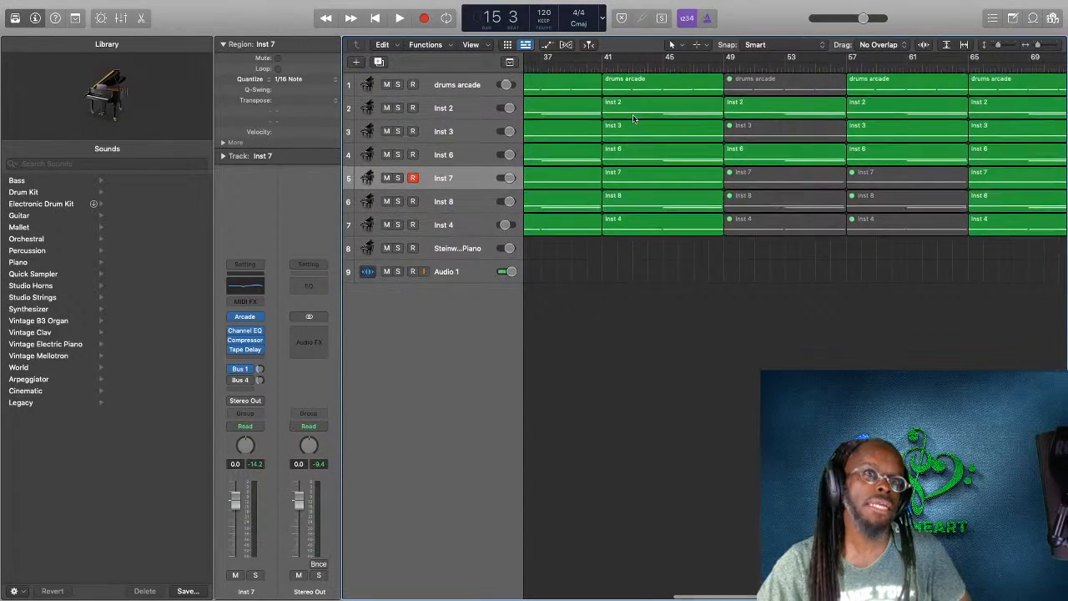
{"action": "scroll", "coordinate": [632, 112], "scroll_direction": "left", "scroll_amount": 10}
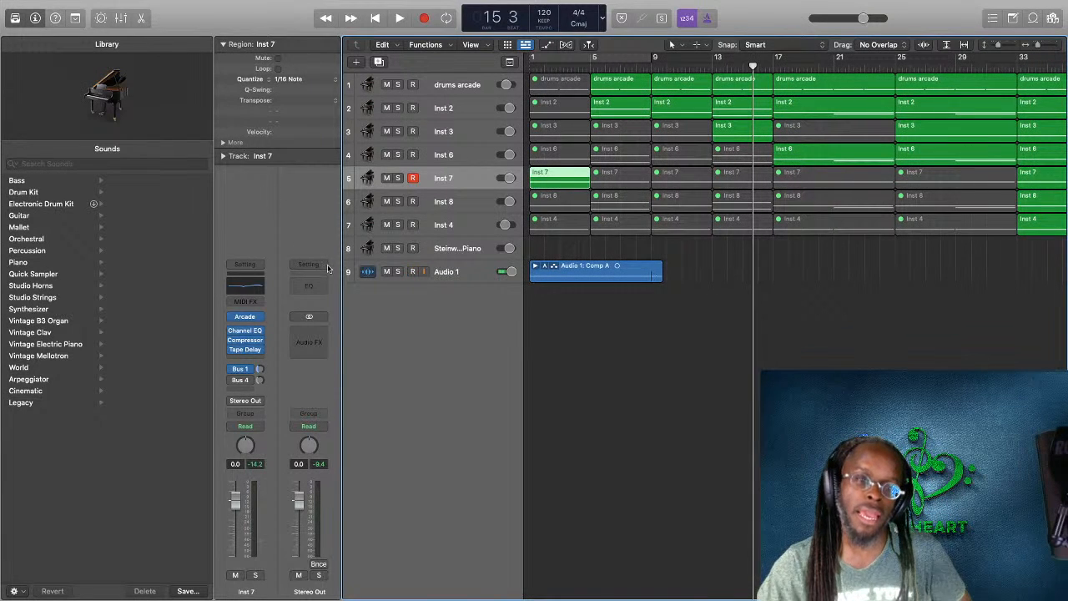
{"action": "mouse_move", "coordinate": [258, 321]}
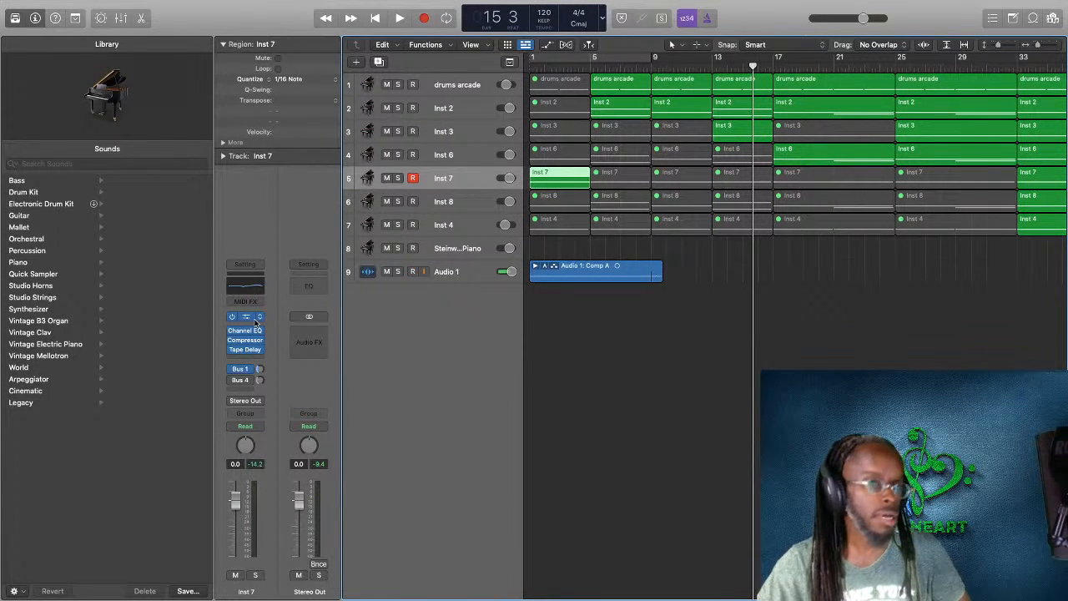